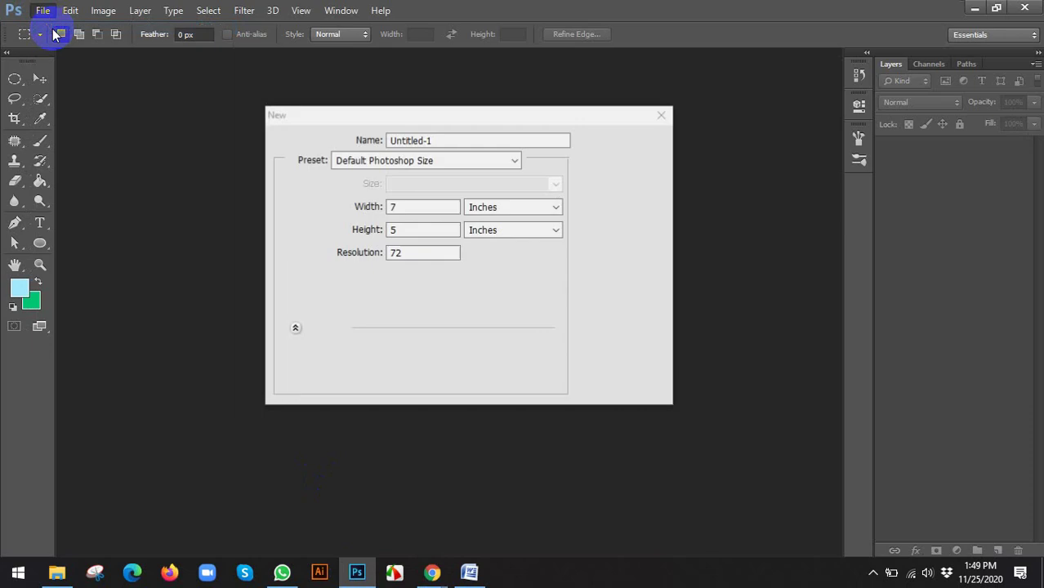
Create a new white 7 x 5 inch document at 72 pixels/inch using the Default Photoshop Size preset.
{"action": "left_click", "coordinate": [426, 159]}
{"action": "left_click", "coordinate": [382, 190]}
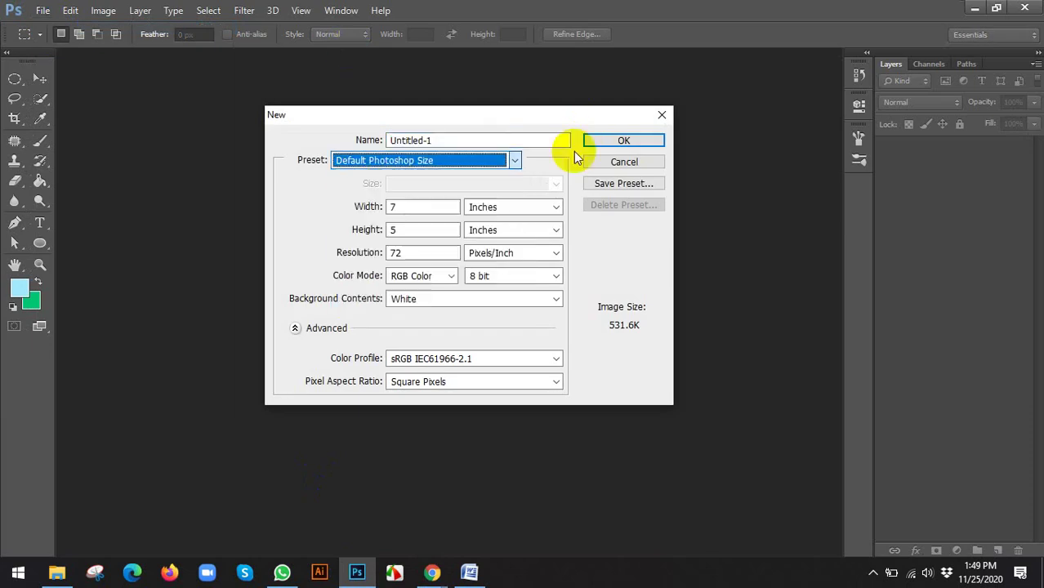
{"action": "left_click", "coordinate": [614, 141]}
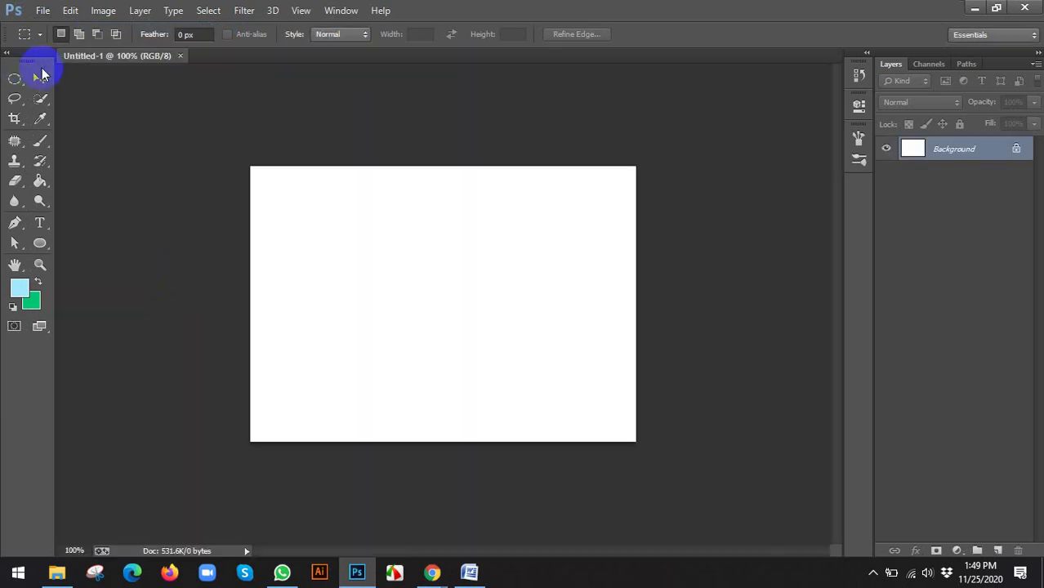
Activate the Pattern Stamp Tool for painting on the blank canvas.
{"action": "left_click", "coordinate": [40, 78]}
{"action": "key", "text": "ctrl+plus"}
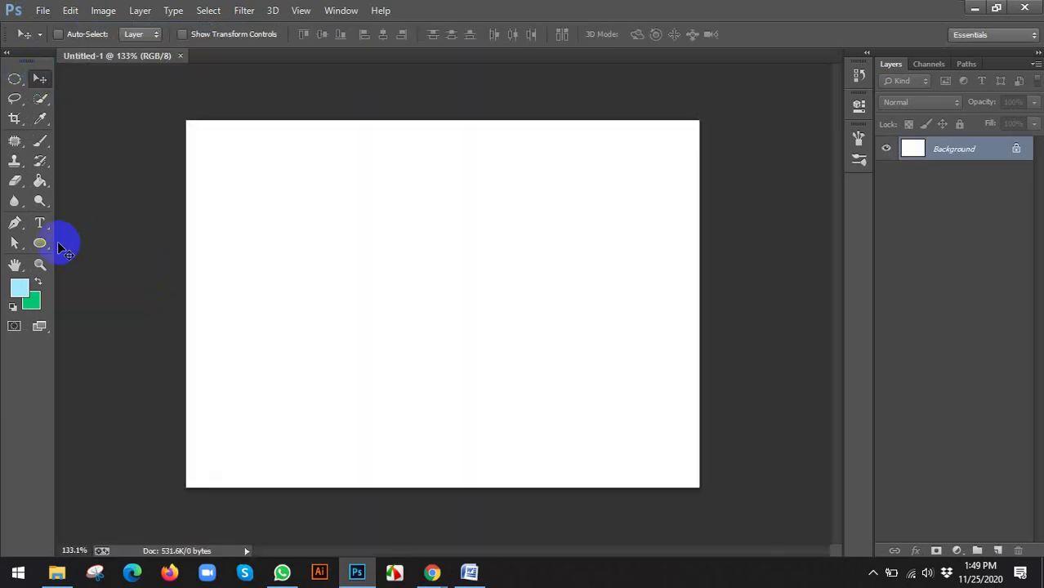
{"action": "left_click", "coordinate": [18, 166]}
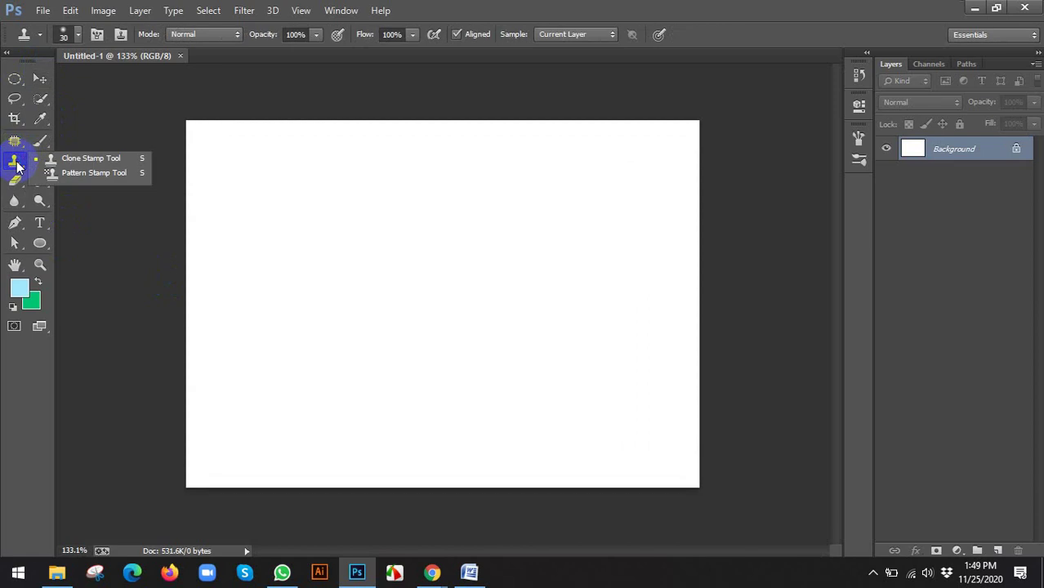
{"action": "left_click", "coordinate": [66, 172]}
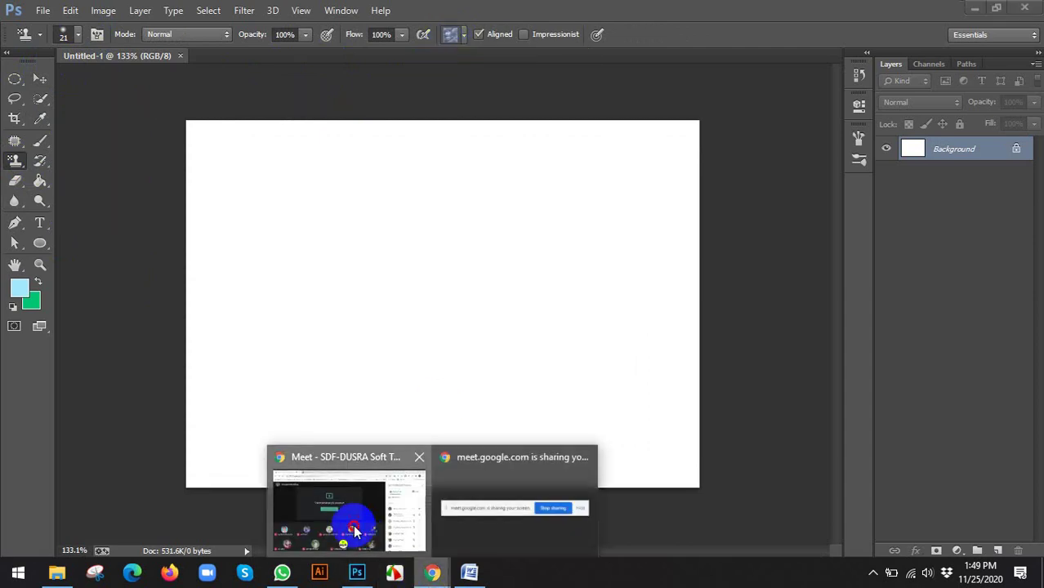
Switch to the Google Meet call, admit the waiting participant, and return to Photoshop.
{"action": "left_click", "coordinate": [352, 525]}
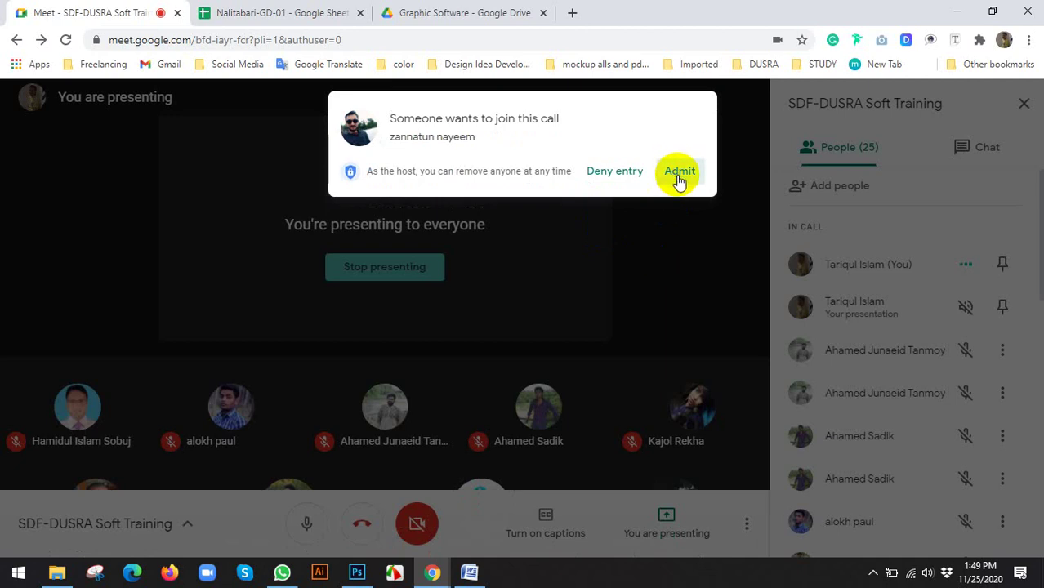
{"action": "left_click", "coordinate": [678, 176]}
{"action": "left_click", "coordinate": [357, 571]}
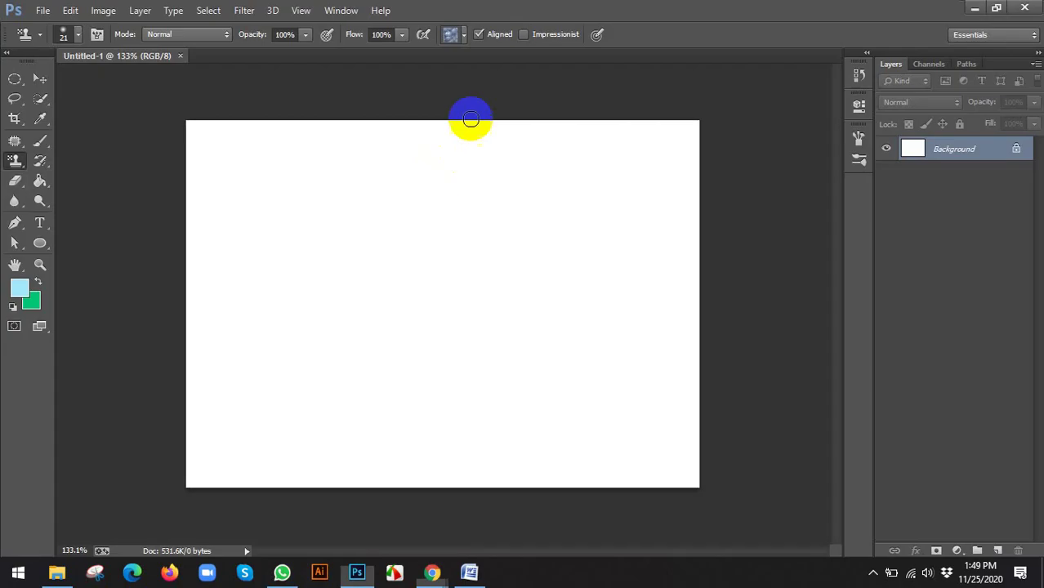
Choose the third pattern, the gray texture, and paint freehand trial strokes on the canvas with a 21 px brush, undoing the unwanted ones.
{"action": "left_click", "coordinate": [455, 37]}
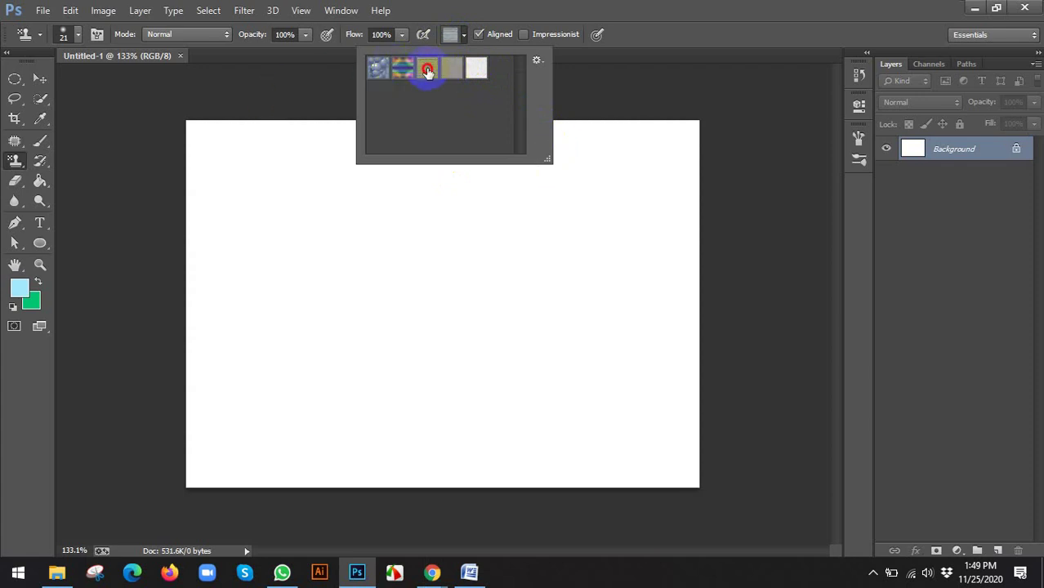
{"action": "left_click", "coordinate": [699, 36]}
{"action": "mouse_move", "coordinate": [233, 375]}
{"action": "left_mouse_down"}
{"action": "mouse_move", "coordinate": [263, 306]}
{"action": "mouse_move", "coordinate": [546, 284]}
{"action": "mouse_move", "coordinate": [611, 377]}
{"action": "left_mouse_up"}
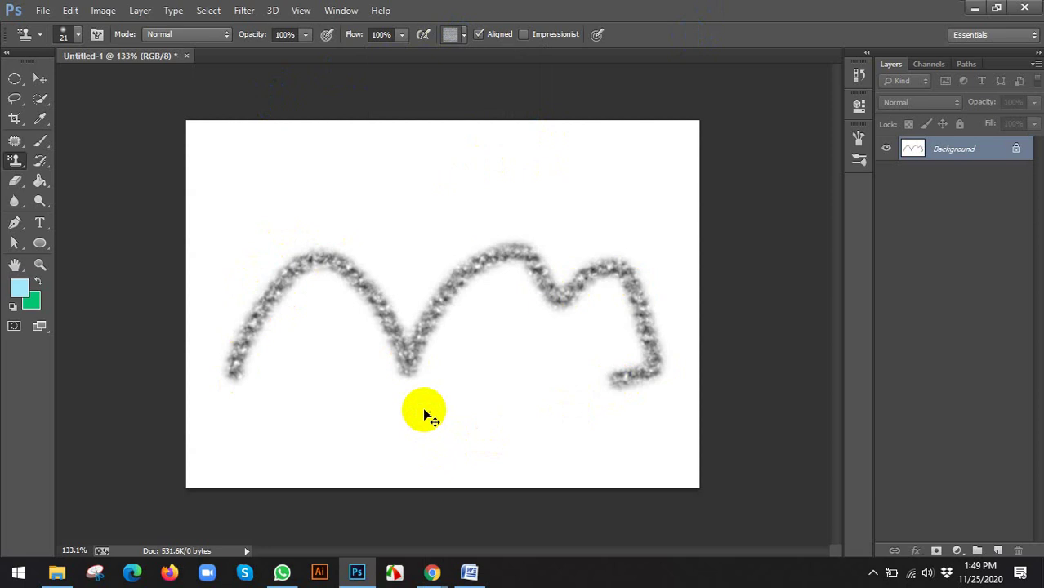
{"action": "key", "text": "ctrl+z"}
{"action": "mouse_move", "coordinate": [260, 182]}
{"action": "left_mouse_down"}
{"action": "mouse_move", "coordinate": [284, 308]}
{"action": "mouse_move", "coordinate": [478, 378]}
{"action": "mouse_move", "coordinate": [512, 336]}
{"action": "mouse_move", "coordinate": [634, 280]}
{"action": "mouse_move", "coordinate": [389, 210]}
{"action": "left_mouse_up"}
{"action": "mouse_move", "coordinate": [353, 169]}
{"action": "left_mouse_down"}
{"action": "mouse_move", "coordinate": [337, 344]}
{"action": "mouse_move", "coordinate": [390, 358]}
{"action": "left_mouse_up"}
{"action": "key", "text": "ctrl+z"}
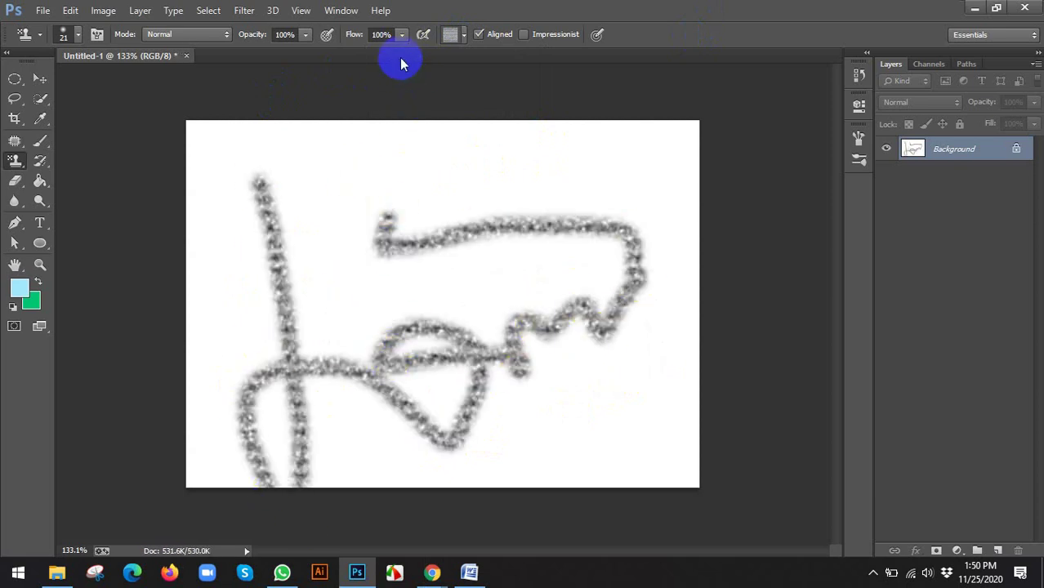
Switch the stamp to the blue bubble pattern and paint a wavy stroke across the upper part of the canvas.
{"action": "left_click", "coordinate": [461, 37]}
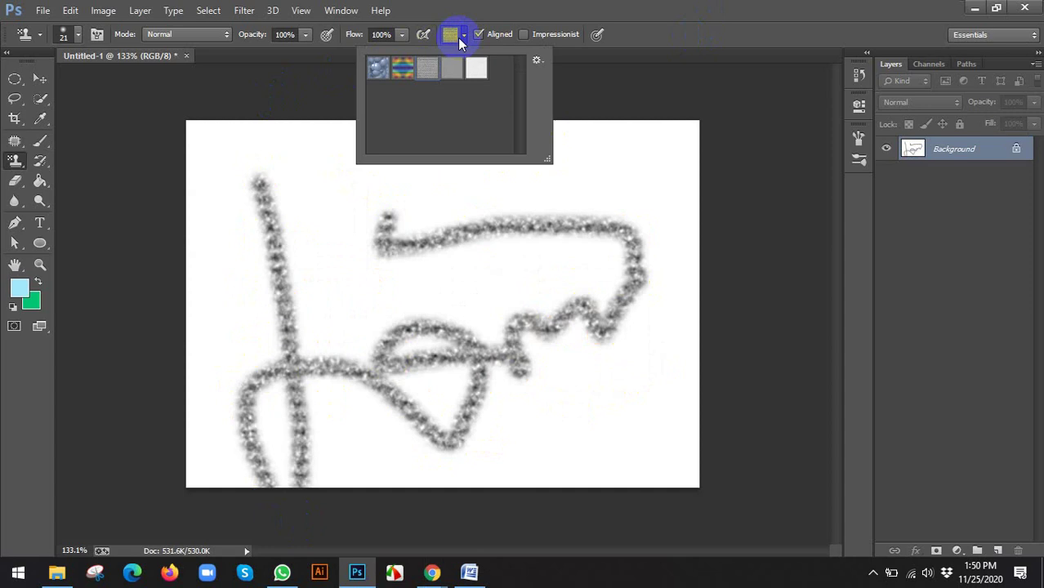
{"action": "left_click", "coordinate": [350, 181]}
{"action": "mouse_move", "coordinate": [320, 245]}
{"action": "left_mouse_down"}
{"action": "mouse_move", "coordinate": [350, 179]}
{"action": "mouse_move", "coordinate": [687, 265]}
{"action": "left_mouse_up"}
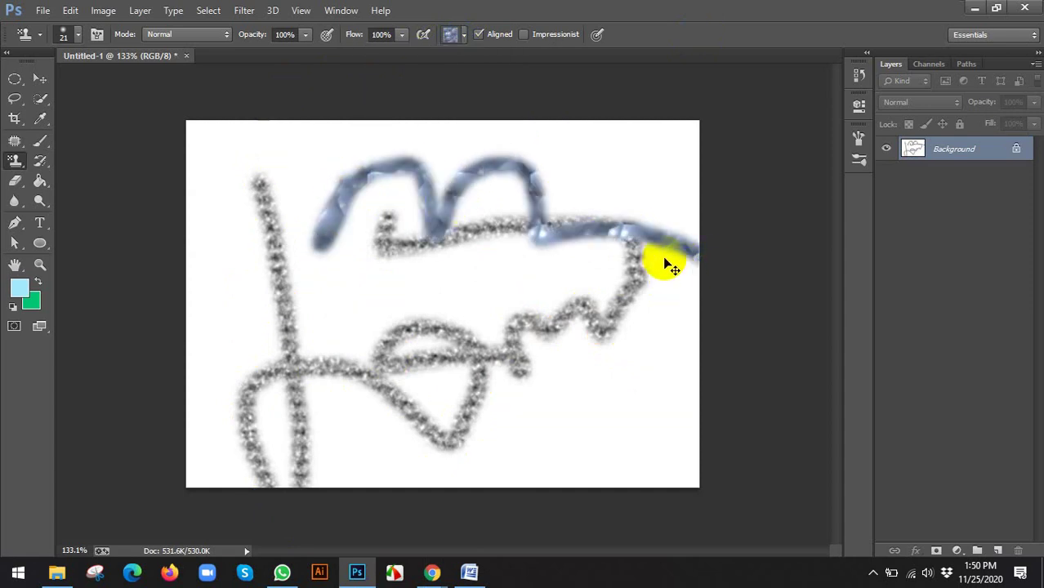
Fill the canvas with the green background color and cover it completely with the blue bubble pattern, enlarging the brush to 150 px.
{"action": "key", "text": "ctrl+BackSpace"}
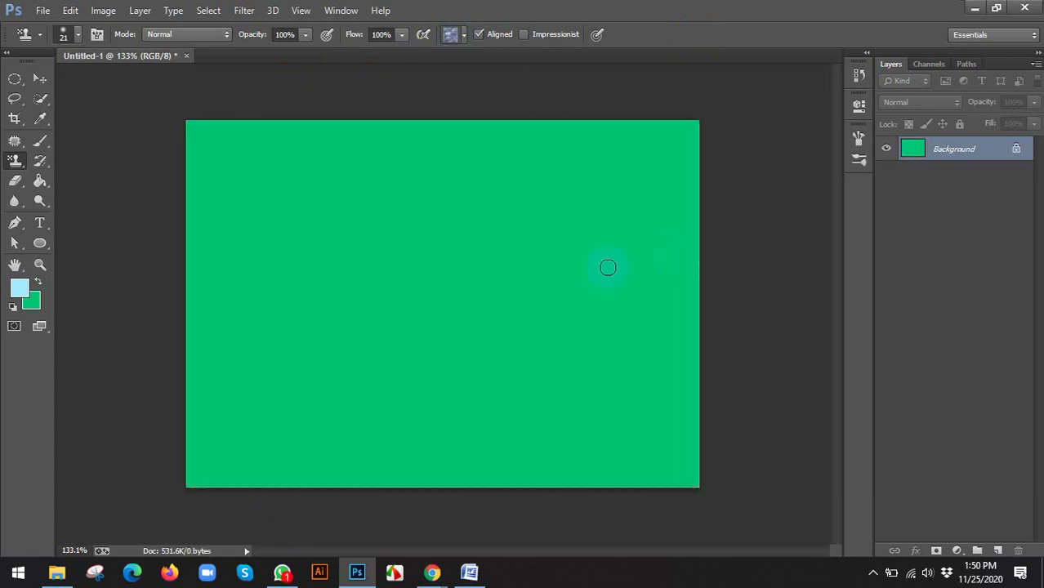
{"action": "left_click_drag", "start_coordinate": [198, 129], "coordinate": [681, 149]}
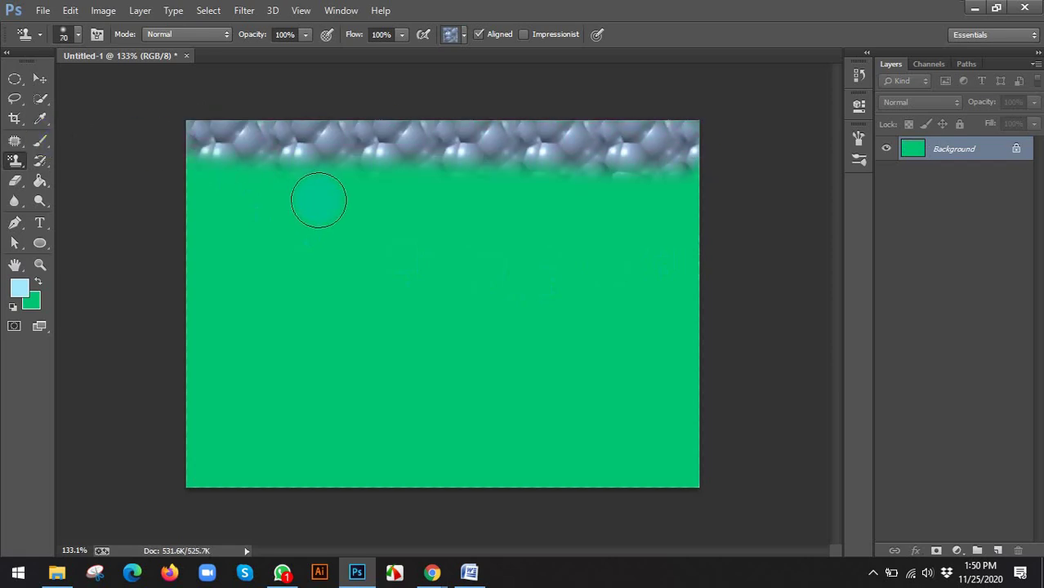
{"action": "key", "text": "ctrl+minus"}
{"action": "mouse_move", "coordinate": [214, 180]}
{"action": "left_mouse_down"}
{"action": "mouse_move", "coordinate": [645, 191]}
{"action": "mouse_move", "coordinate": [582, 243]}
{"action": "mouse_move", "coordinate": [327, 351]}
{"action": "mouse_move", "coordinate": [657, 220]}
{"action": "mouse_move", "coordinate": [620, 373]}
{"action": "mouse_move", "coordinate": [675, 384]}
{"action": "mouse_move", "coordinate": [219, 431]}
{"action": "left_mouse_up"}
{"action": "left_click", "coordinate": [40, 77]}
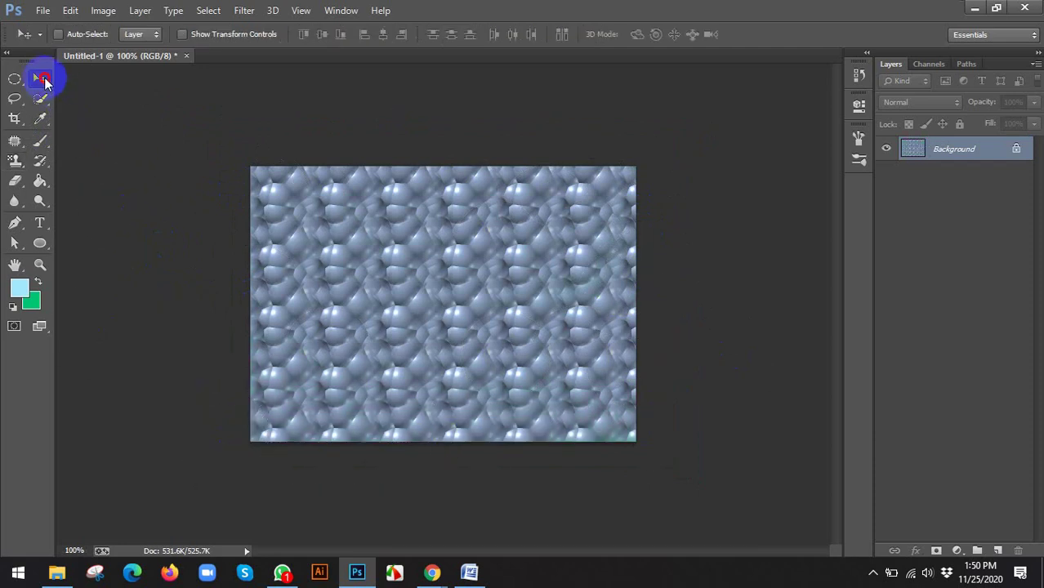
Switch to the Google Meet call, admit another waiting participant, and return to Photoshop.
{"action": "mouse_move", "coordinate": [433, 572]}
{"action": "left_click", "coordinate": [355, 514]}
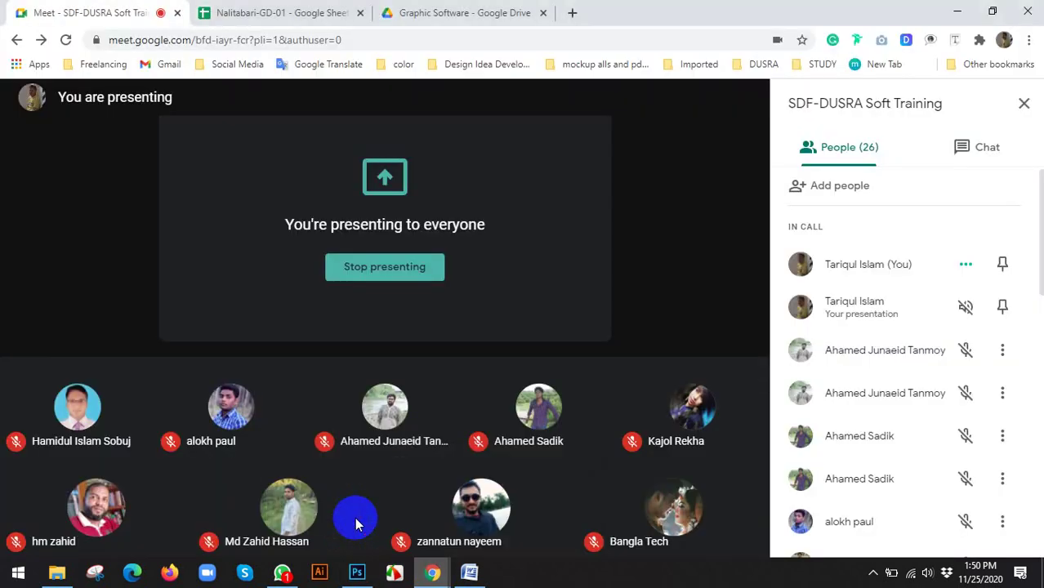
{"action": "left_click", "coordinate": [681, 171]}
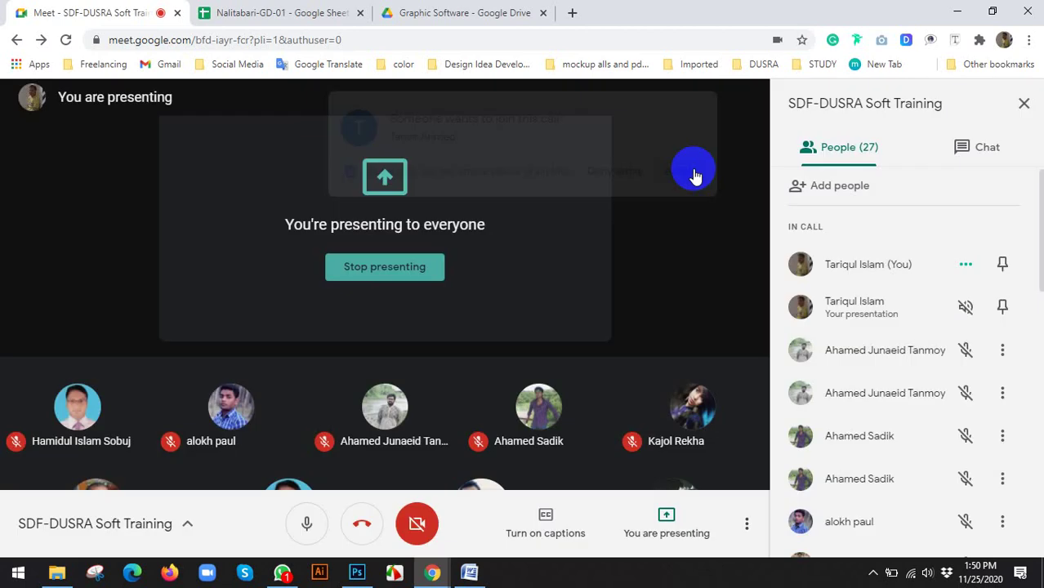
{"action": "left_click", "coordinate": [357, 572]}
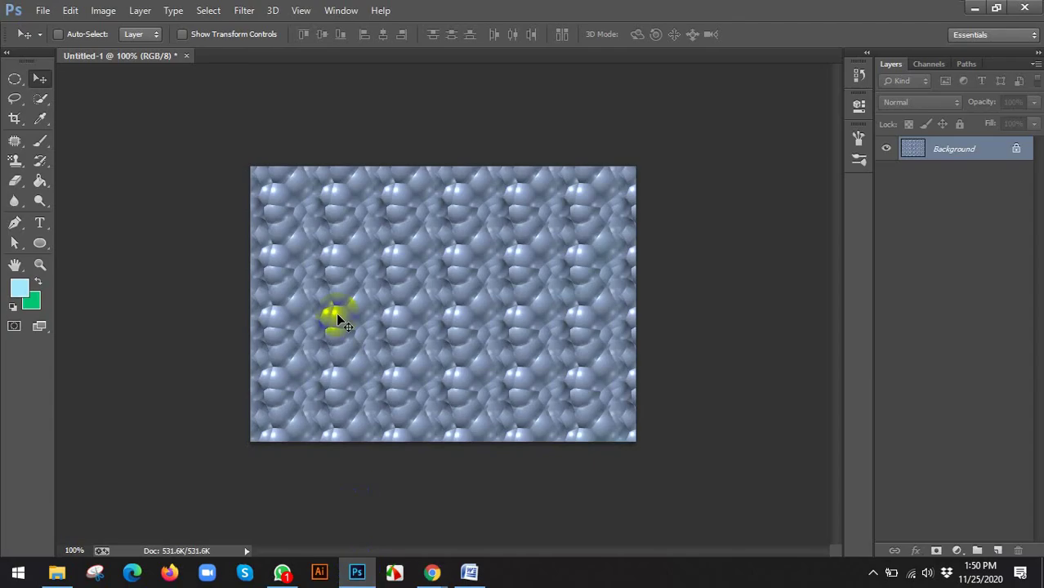
Choose the multicolored circle-and-stripe pattern for the Pattern Stamp Tool and paint it over the entire canvas with the 150 px brush.
{"action": "scroll", "coordinate": [49, 192], "scroll_direction": "up", "scroll_amount": 1}
{"action": "left_click", "coordinate": [15, 161]}
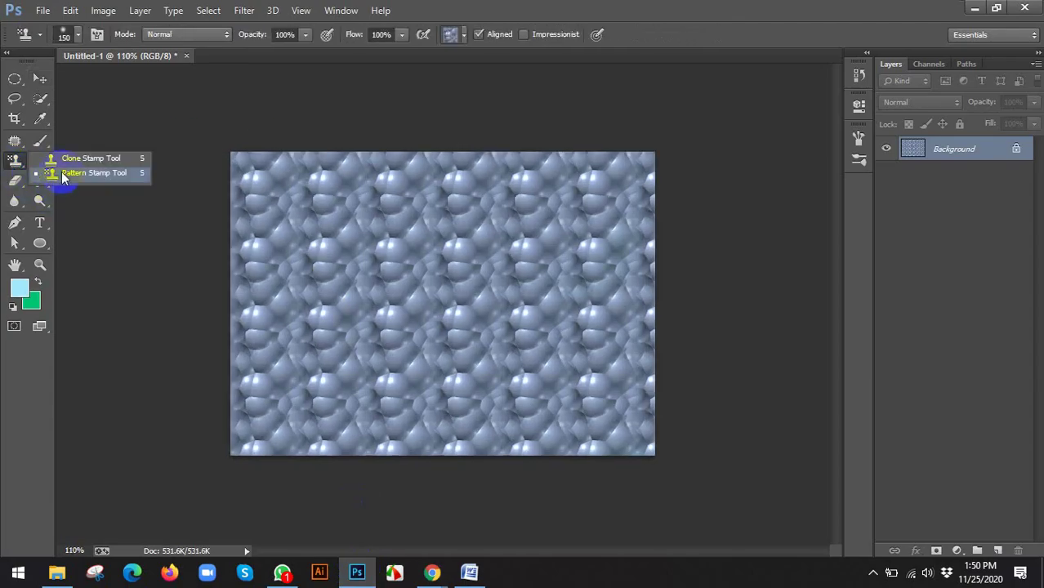
{"action": "left_click", "coordinate": [51, 173]}
{"action": "left_click", "coordinate": [456, 32]}
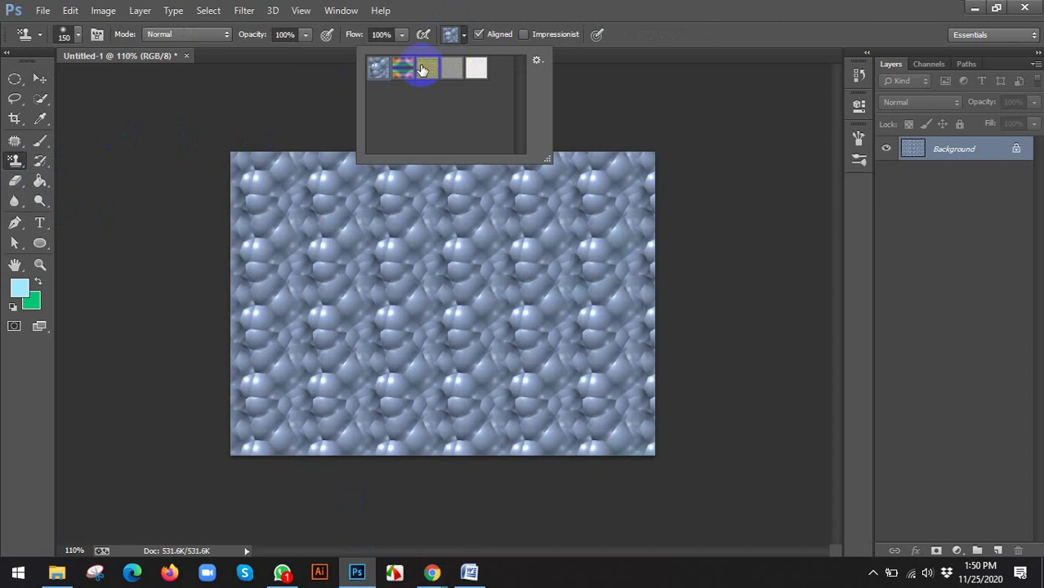
{"action": "mouse_move", "coordinate": [343, 204]}
{"action": "left_mouse_down"}
{"action": "mouse_move", "coordinate": [268, 232]}
{"action": "mouse_move", "coordinate": [668, 194]}
{"action": "mouse_move", "coordinate": [621, 263]}
{"action": "mouse_move", "coordinate": [517, 349]}
{"action": "mouse_move", "coordinate": [601, 414]}
{"action": "mouse_move", "coordinate": [205, 464]}
{"action": "mouse_move", "coordinate": [635, 410]}
{"action": "left_mouse_up"}
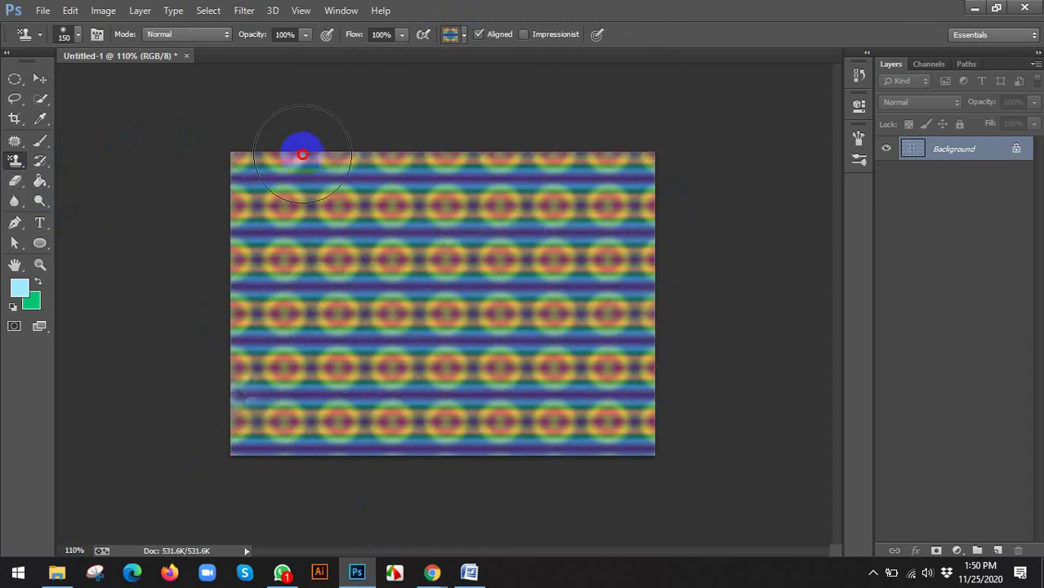
{"action": "mouse_move", "coordinate": [302, 153]}
{"action": "left_mouse_down"}
{"action": "mouse_move", "coordinate": [547, 154]}
{"action": "mouse_move", "coordinate": [642, 190]}
{"action": "mouse_move", "coordinate": [635, 464]}
{"action": "mouse_move", "coordinate": [636, 295]}
{"action": "mouse_move", "coordinate": [298, 183]}
{"action": "mouse_move", "coordinate": [220, 185]}
{"action": "mouse_move", "coordinate": [255, 312]}
{"action": "mouse_move", "coordinate": [246, 412]}
{"action": "mouse_move", "coordinate": [324, 442]}
{"action": "mouse_move", "coordinate": [682, 447]}
{"action": "mouse_move", "coordinate": [499, 417]}
{"action": "mouse_move", "coordinate": [233, 400]}
{"action": "mouse_move", "coordinate": [209, 178]}
{"action": "mouse_move", "coordinate": [652, 120]}
{"action": "mouse_move", "coordinate": [670, 295]}
{"action": "mouse_move", "coordinate": [261, 411]}
{"action": "mouse_move", "coordinate": [131, 271]}
{"action": "mouse_move", "coordinate": [362, 144]}
{"action": "mouse_move", "coordinate": [636, 144]}
{"action": "mouse_move", "coordinate": [472, 47]}
{"action": "left_mouse_up"}
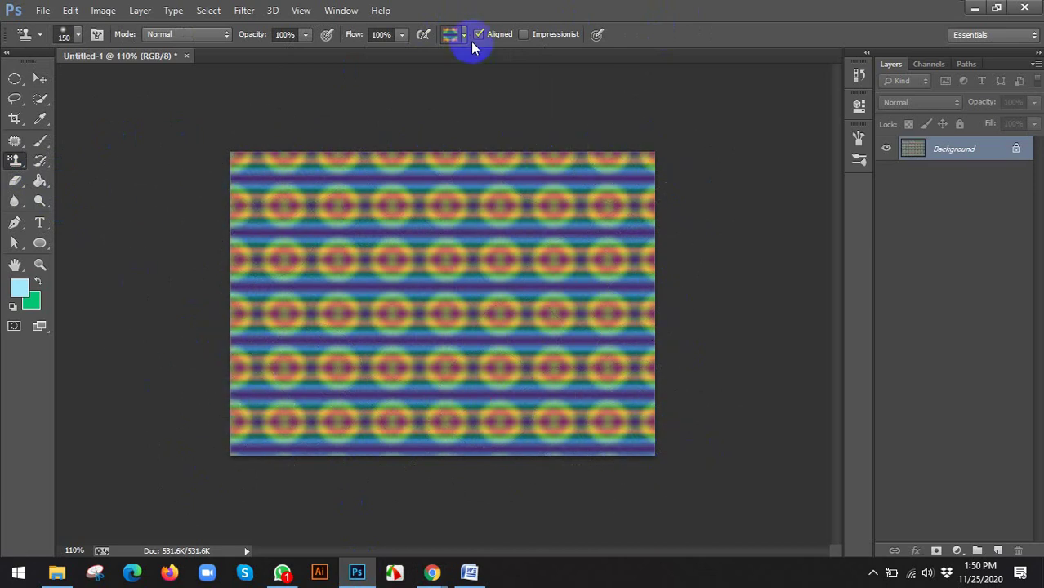
Choose the last pattern, the white paper texture, and paint it over the entire canvas.
{"action": "left_click", "coordinate": [459, 37]}
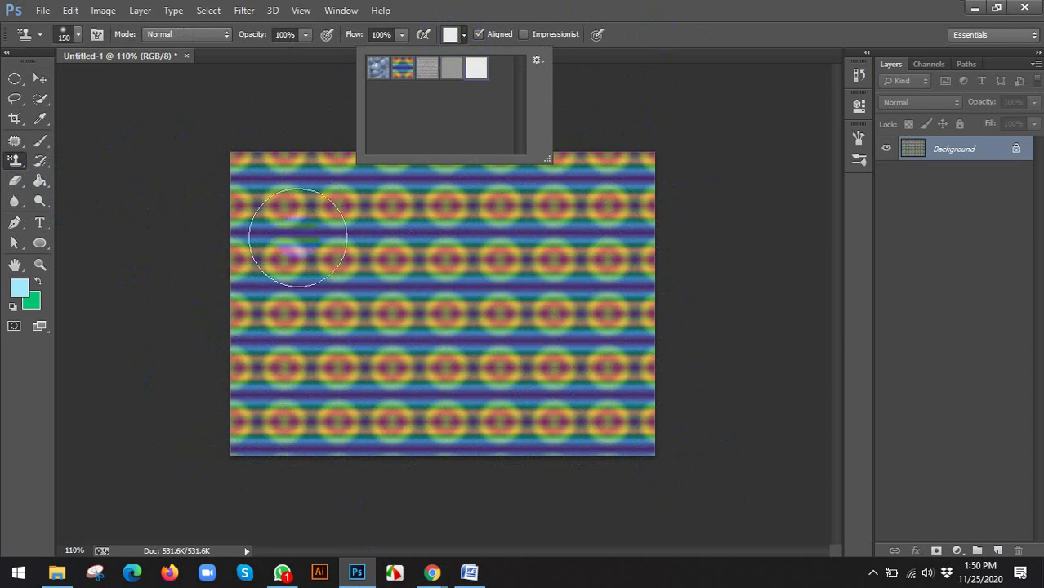
{"action": "mouse_move", "coordinate": [297, 237]}
{"action": "left_mouse_down"}
{"action": "mouse_move", "coordinate": [275, 186]}
{"action": "mouse_move", "coordinate": [545, 150]}
{"action": "mouse_move", "coordinate": [163, 233]}
{"action": "mouse_move", "coordinate": [481, 311]}
{"action": "mouse_move", "coordinate": [562, 350]}
{"action": "mouse_move", "coordinate": [263, 367]}
{"action": "mouse_move", "coordinate": [336, 426]}
{"action": "mouse_move", "coordinate": [664, 416]}
{"action": "mouse_move", "coordinate": [174, 434]}
{"action": "left_mouse_up"}
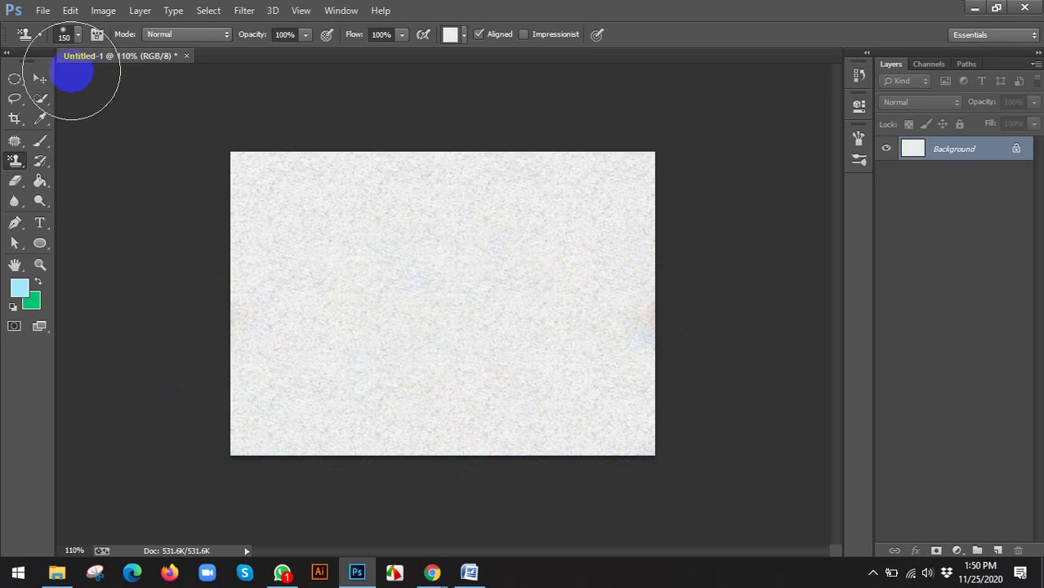
{"action": "left_click", "coordinate": [40, 79]}
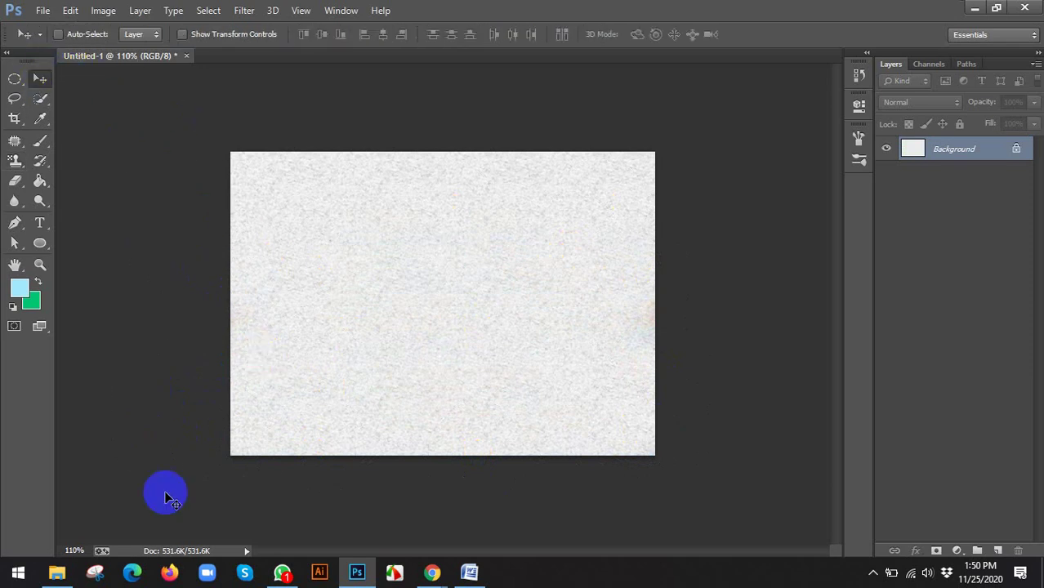
Minimize the open windows and open the PHOTO EDITING COLLECTION folder from the desktop in File Explorer.
{"action": "left_click", "coordinate": [56, 572]}
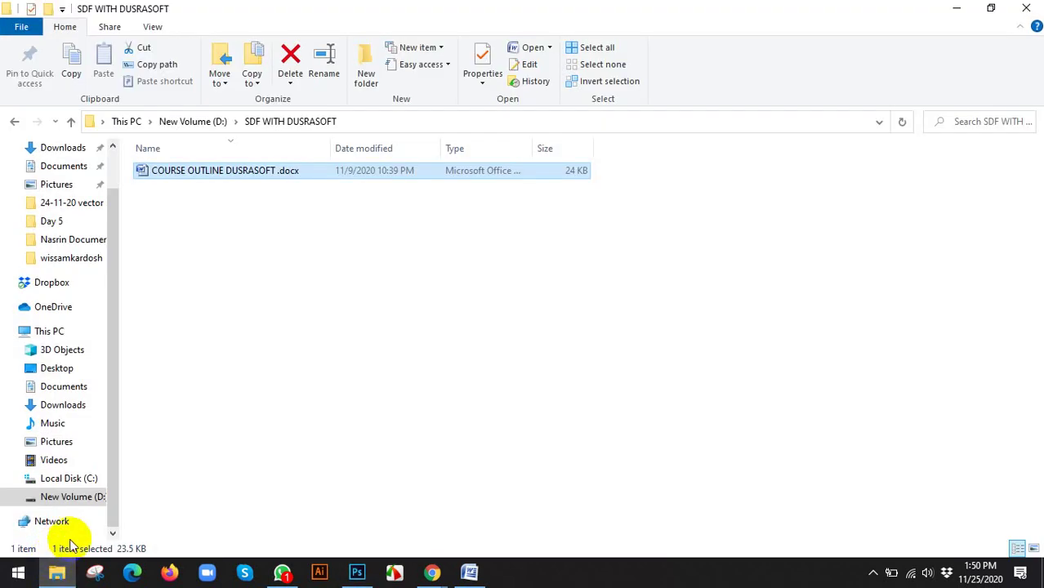
{"action": "left_click", "coordinate": [956, 8]}
{"action": "left_click", "coordinate": [976, 9]}
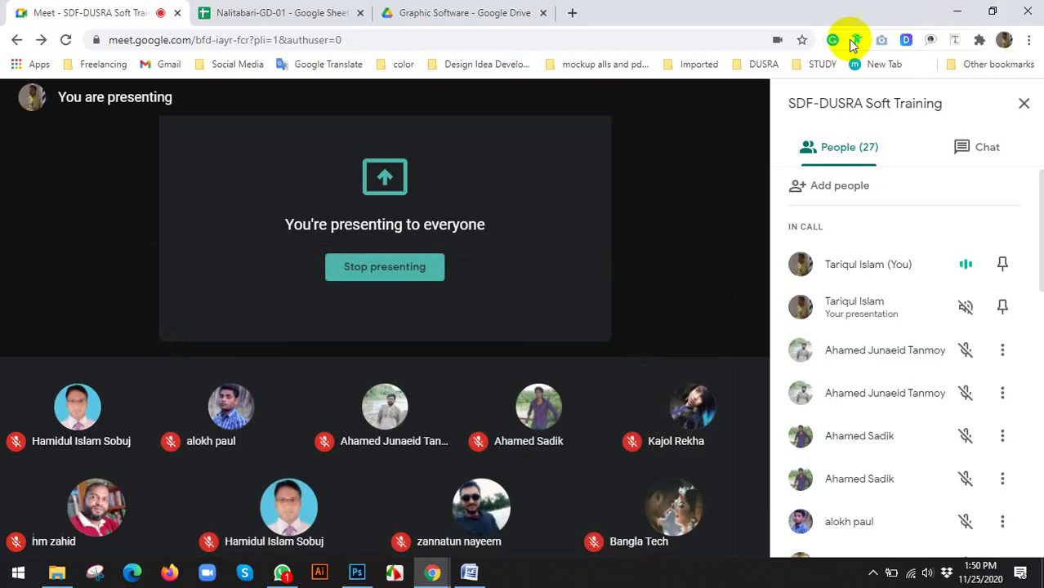
{"action": "left_click", "coordinate": [941, 9]}
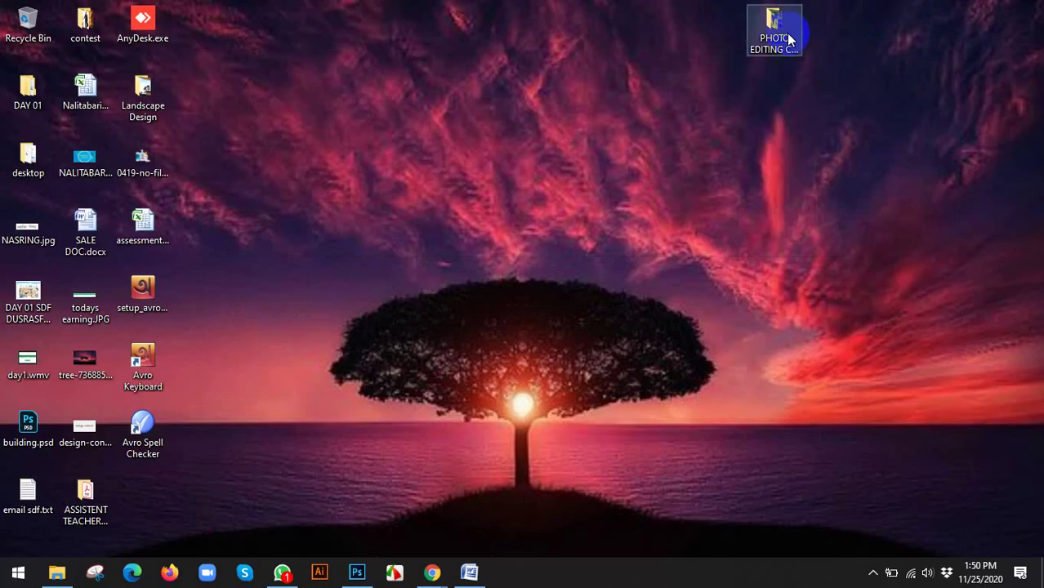
{"action": "double_click", "coordinate": [785, 33]}
{"action": "left_click", "coordinate": [545, 11]}
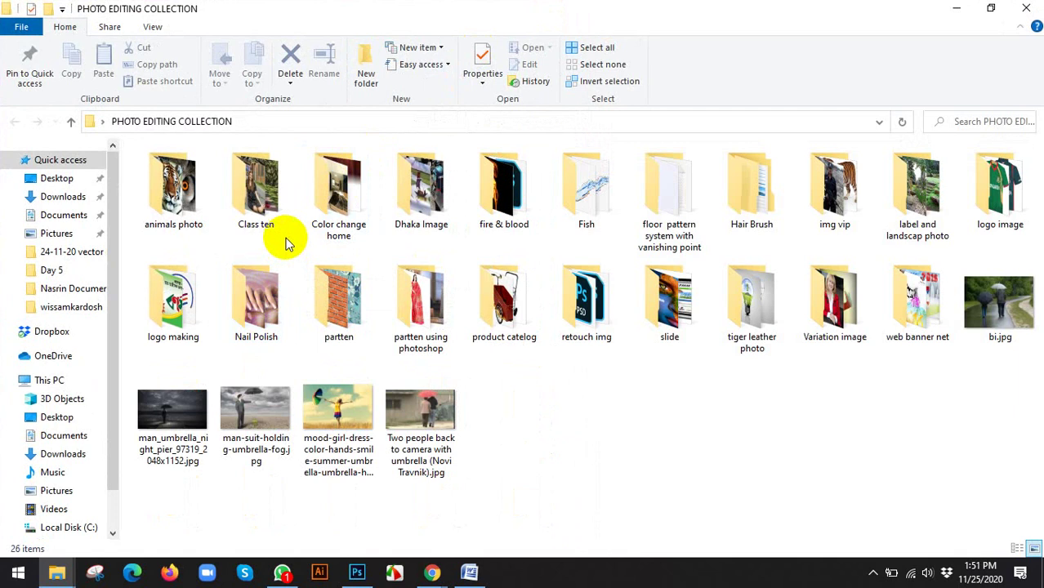
Look through the tile images in the "floor pattern system with vanishing point" folder and return to the PHOTO EDITING COLLECTION folder.
{"action": "left_click", "coordinate": [393, 208]}
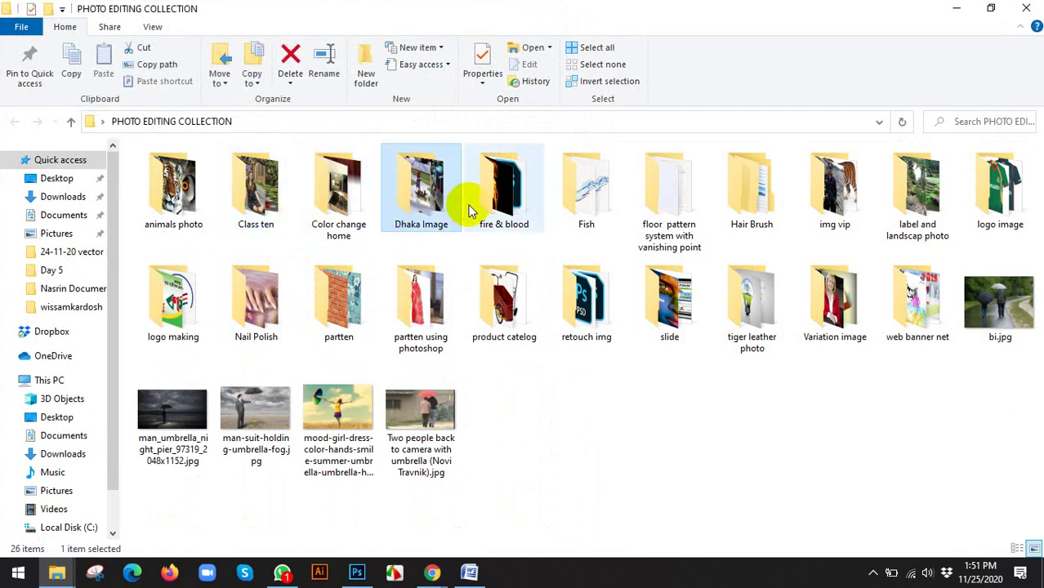
{"action": "left_click", "coordinate": [482, 204]}
{"action": "left_click", "coordinate": [666, 208]}
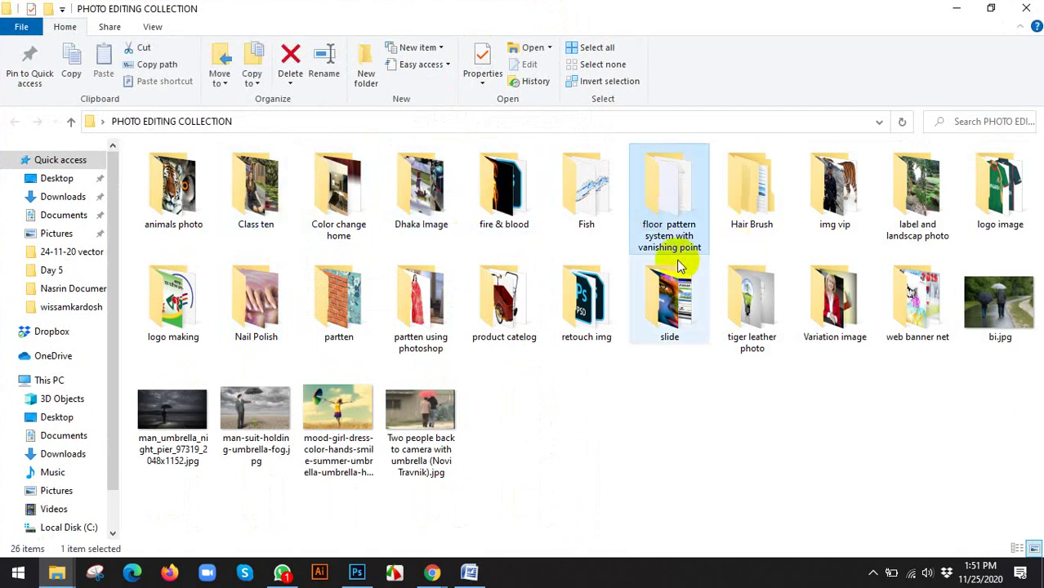
{"action": "double_click", "coordinate": [668, 224]}
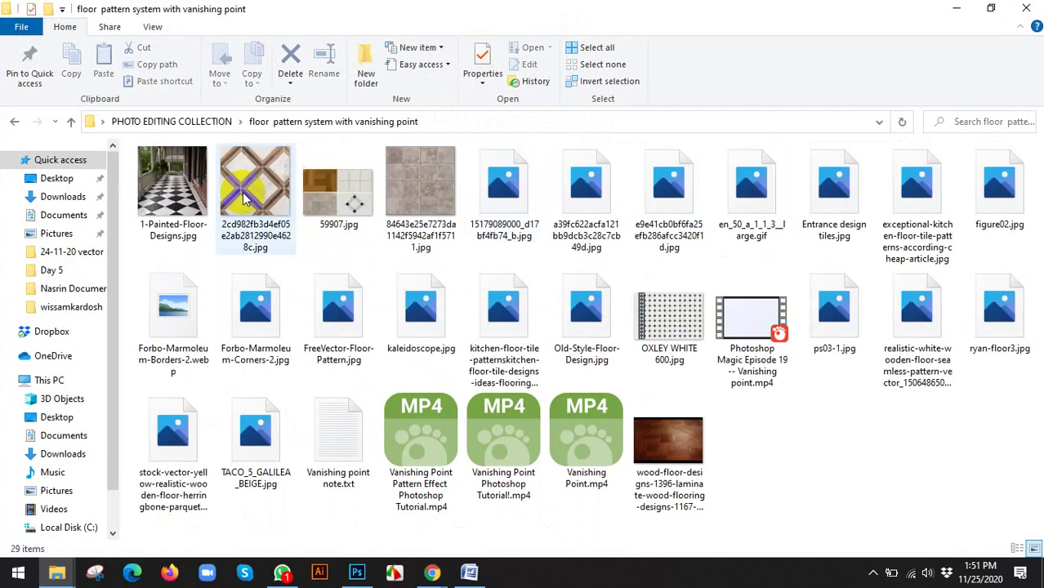
{"action": "left_click", "coordinate": [471, 194]}
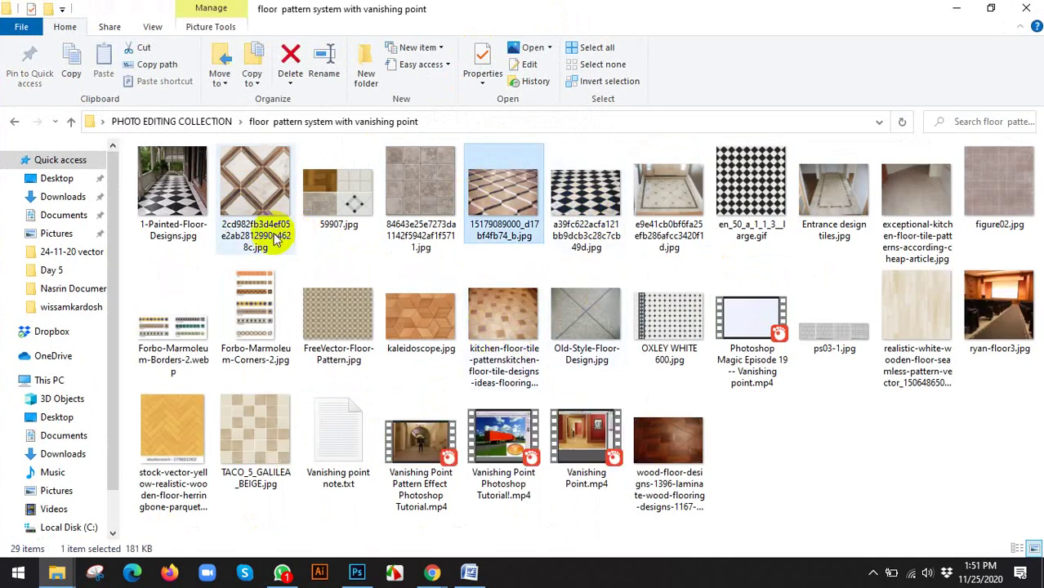
{"action": "left_click", "coordinate": [417, 205]}
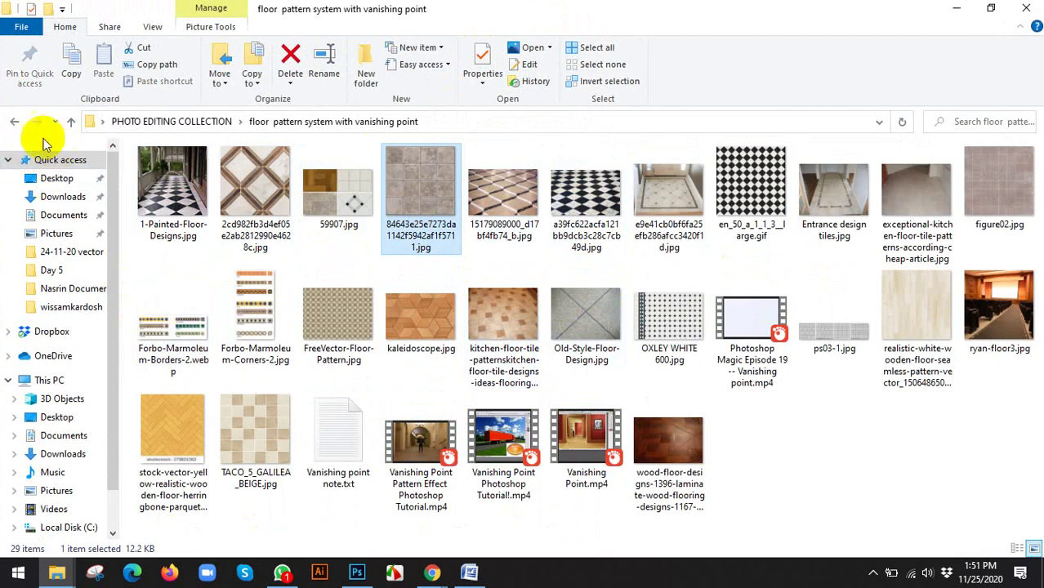
{"action": "left_click", "coordinate": [14, 121]}
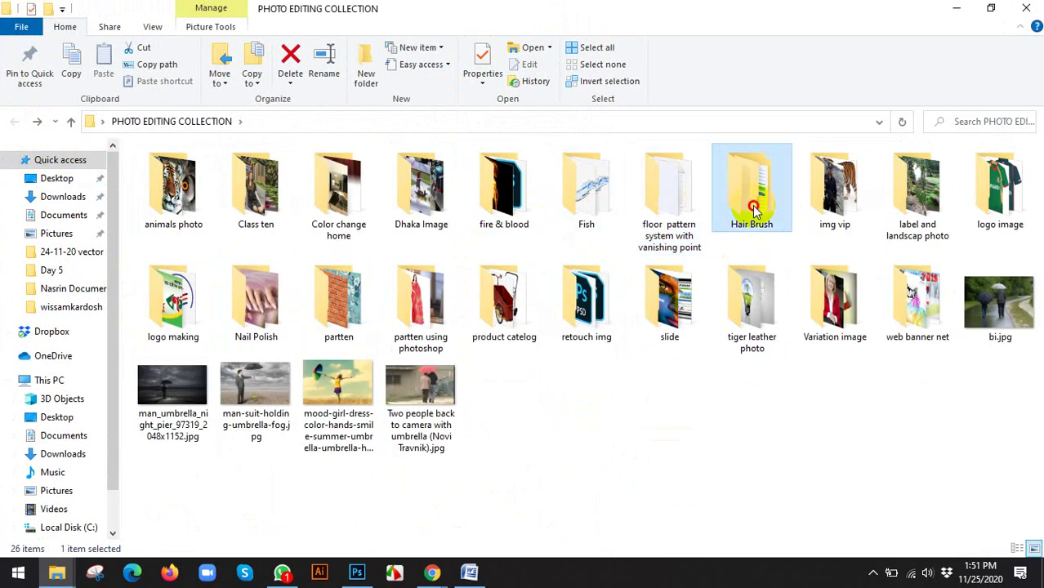
Find and open the "partten" folder inside PHOTO EDITING COLLECTION.
{"action": "left_click", "coordinate": [915, 192]}
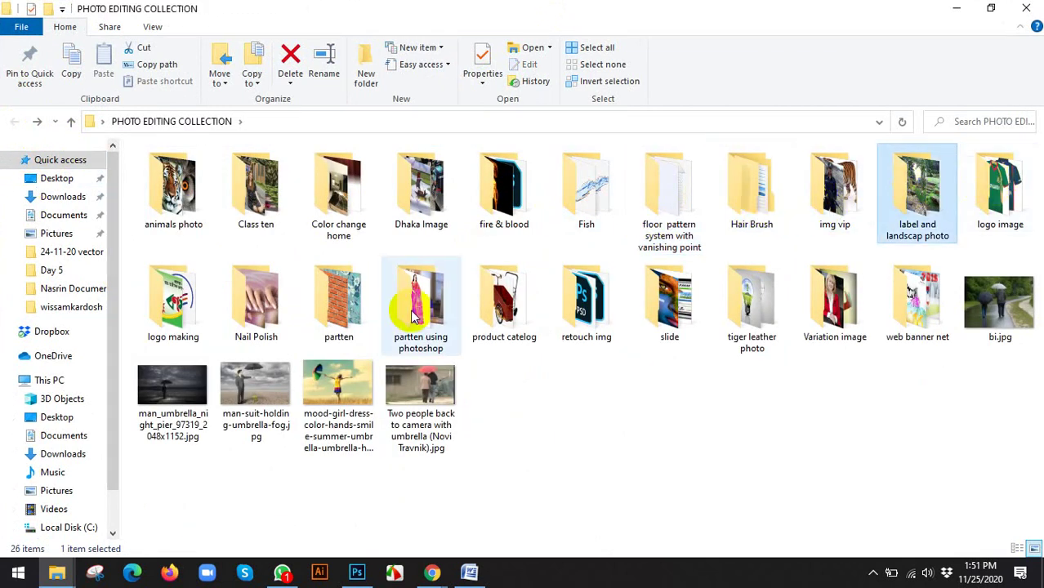
{"action": "left_click", "coordinate": [175, 282]}
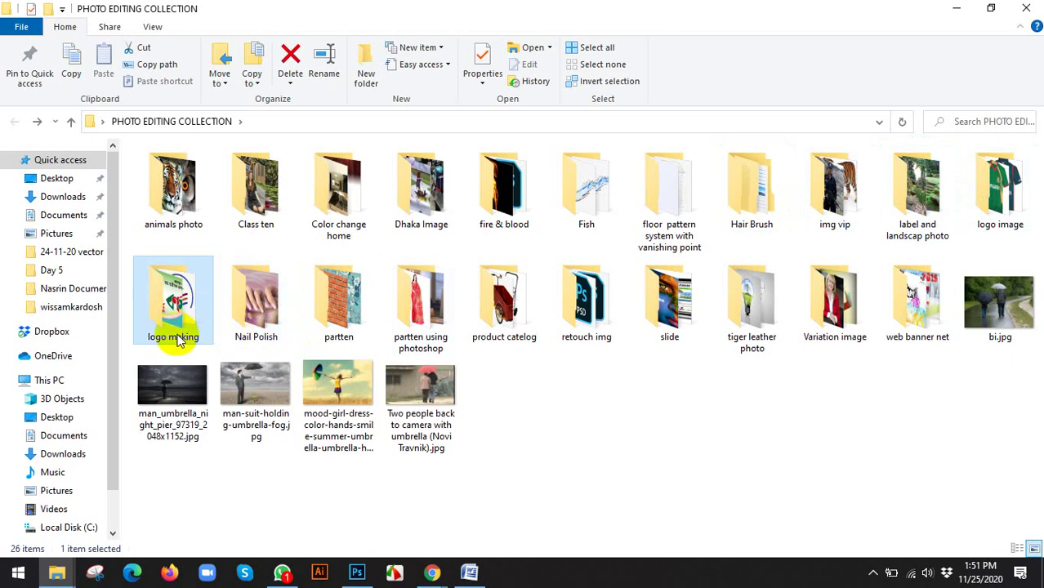
{"action": "left_click", "coordinate": [409, 306]}
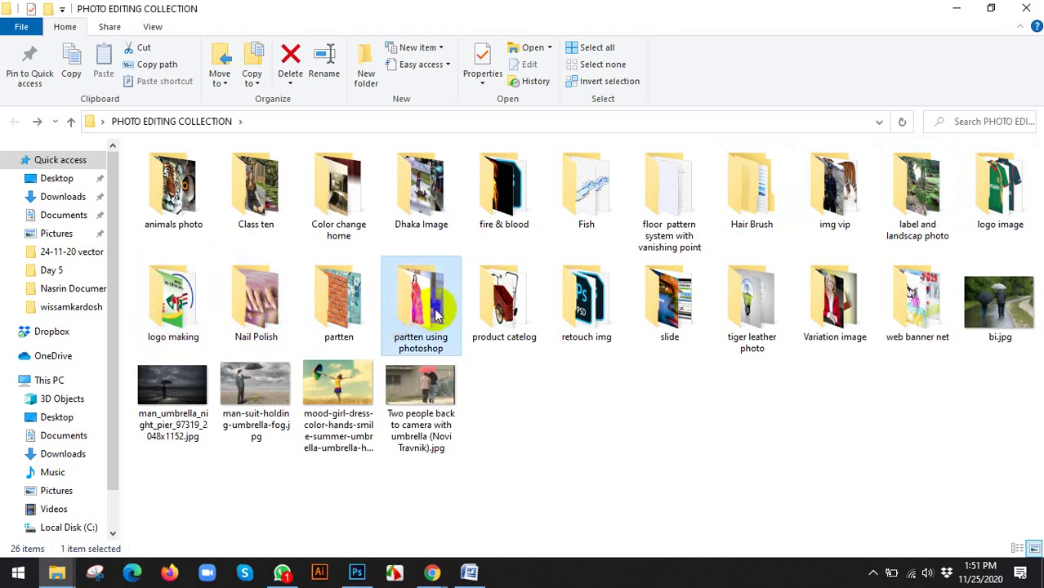
{"action": "double_click", "coordinate": [341, 299]}
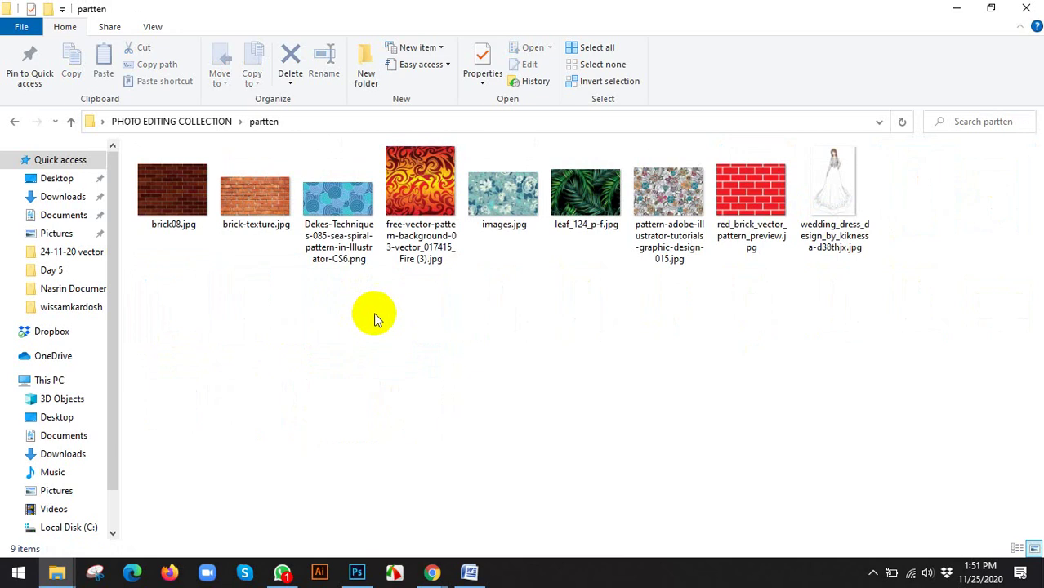
Open the wedding dress design JPG from the "partten" folder in Photoshop and convert its Background into the unlocked Layer 0.
{"action": "left_click", "coordinate": [829, 183]}
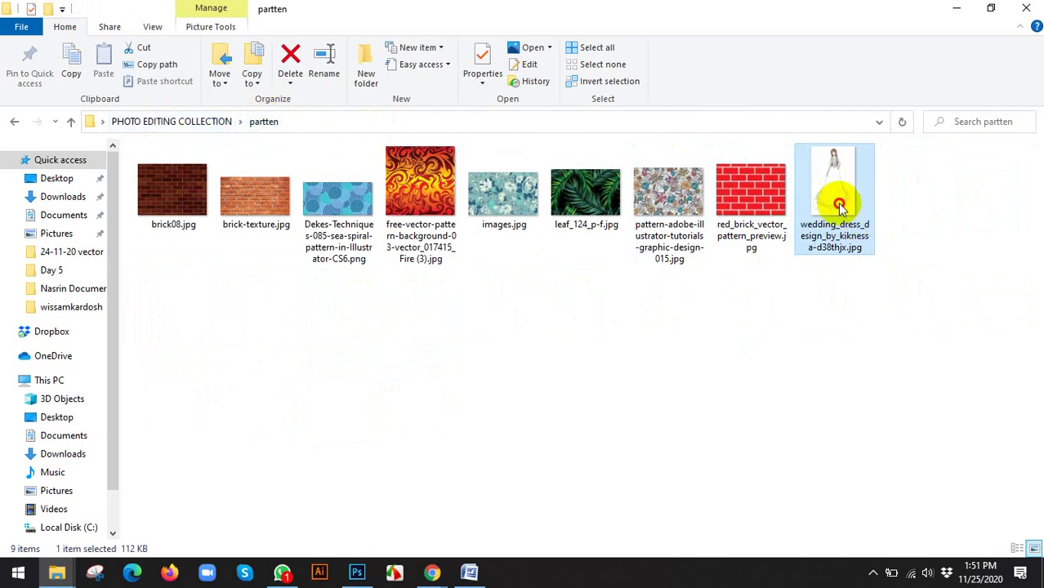
{"action": "mouse_move", "coordinate": [839, 204]}
{"action": "left_mouse_down"}
{"action": "mouse_move", "coordinate": [415, 420]}
{"action": "mouse_move", "coordinate": [356, 524]}
{"action": "mouse_move", "coordinate": [350, 566]}
{"action": "mouse_move", "coordinate": [360, 569]}
{"action": "mouse_move", "coordinate": [379, 249]}
{"action": "mouse_move", "coordinate": [431, 10]}
{"action": "left_mouse_up"}
{"action": "double_click", "coordinate": [960, 152]}
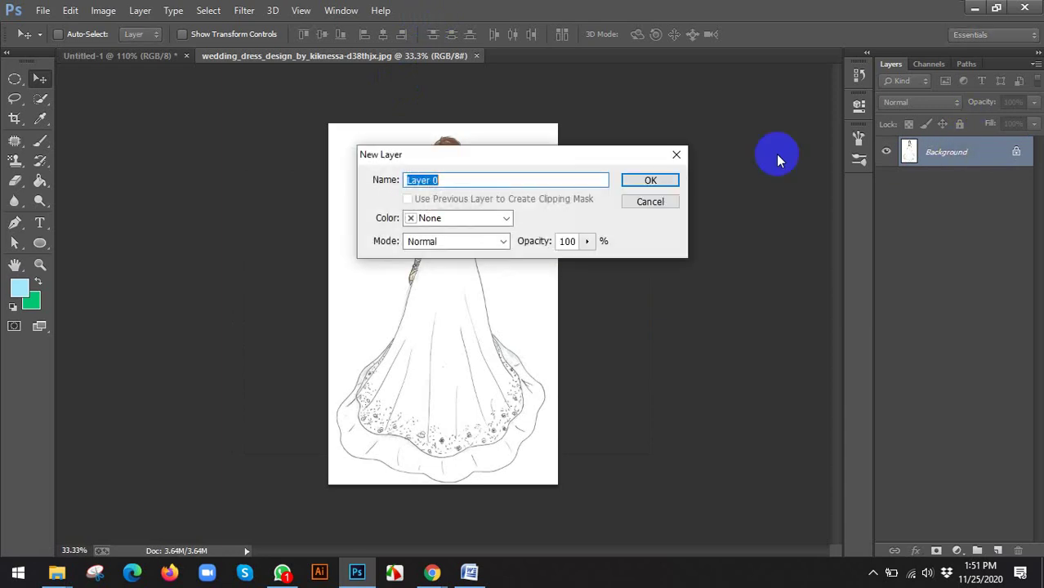
{"action": "left_click", "coordinate": [679, 181]}
Select the whole skirt of the wedding dress, including its ruffled hem, with the Quick Selection Tool at size 35.
{"action": "scroll", "coordinate": [433, 286], "scroll_direction": "up", "scroll_amount": 5}
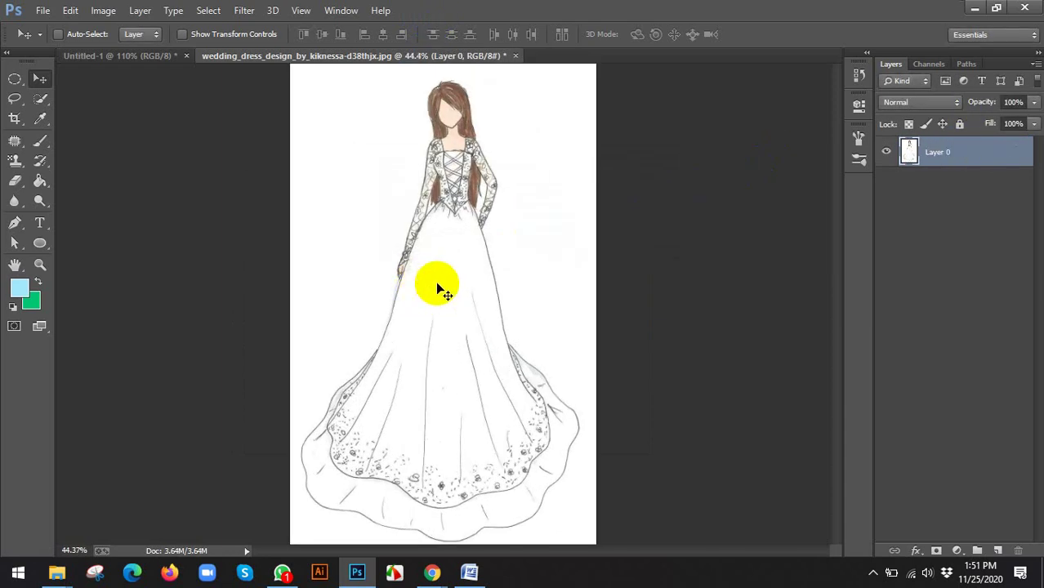
{"action": "scroll", "coordinate": [457, 270], "scroll_direction": "down", "scroll_amount": 3}
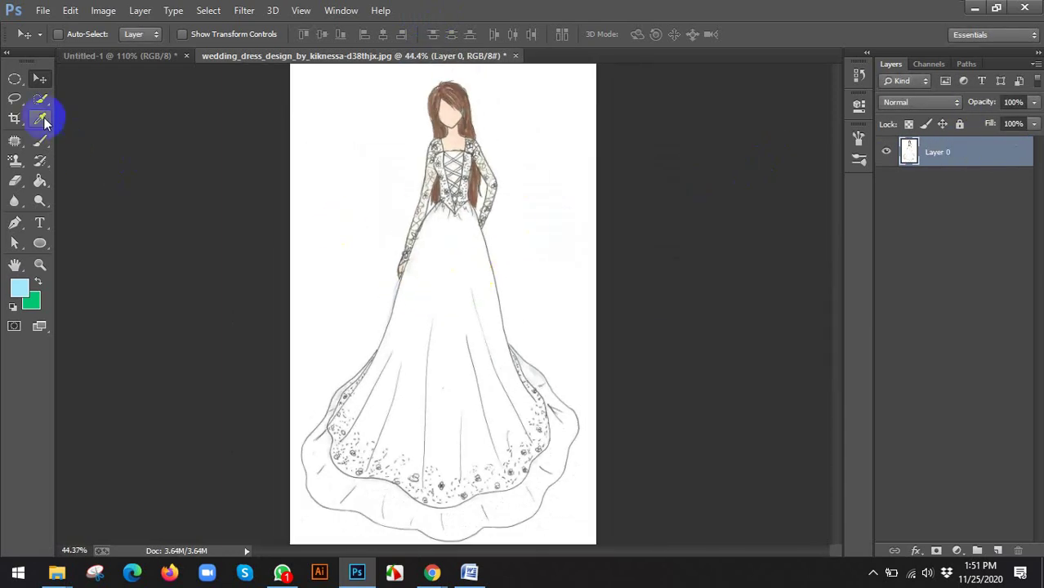
{"action": "left_click", "coordinate": [38, 106]}
{"action": "left_click", "coordinate": [81, 96]}
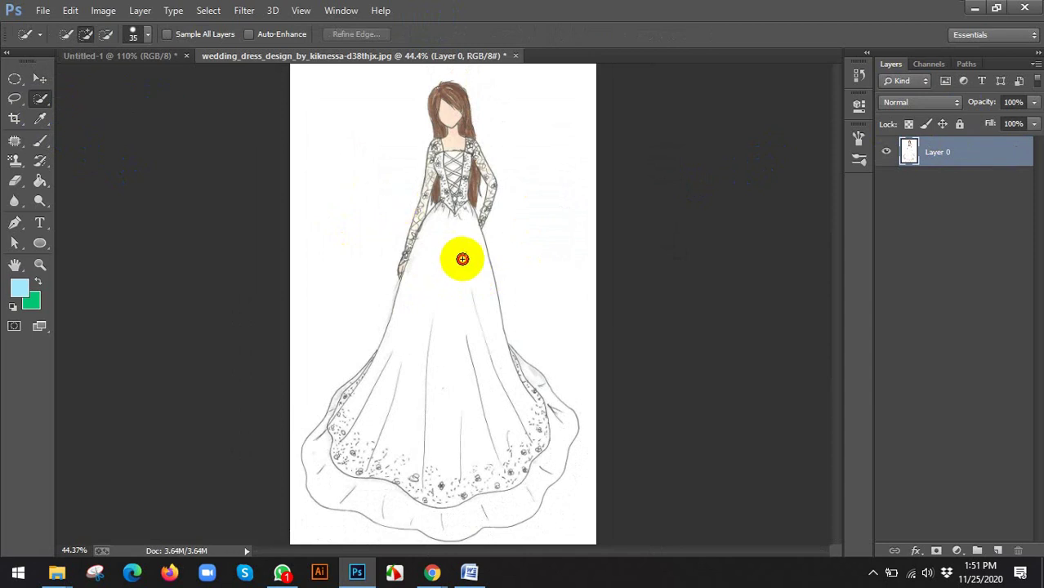
{"action": "mouse_move", "coordinate": [464, 257]}
{"action": "left_mouse_down"}
{"action": "mouse_move", "coordinate": [432, 401]}
{"action": "mouse_move", "coordinate": [455, 381]}
{"action": "left_mouse_up"}
{"action": "scroll", "coordinate": [473, 490], "scroll_direction": "up", "scroll_amount": 3}
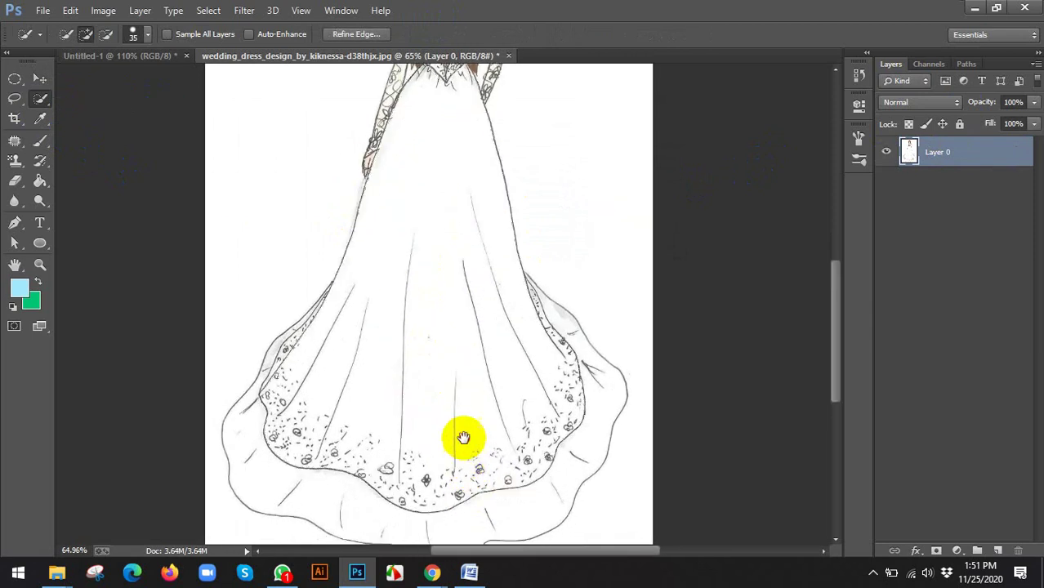
{"action": "mouse_move", "coordinate": [352, 453]}
{"action": "left_mouse_down"}
{"action": "mouse_move", "coordinate": [426, 481]}
{"action": "mouse_move", "coordinate": [446, 477]}
{"action": "mouse_move", "coordinate": [549, 435]}
{"action": "mouse_move", "coordinate": [596, 366]}
{"action": "left_mouse_up"}
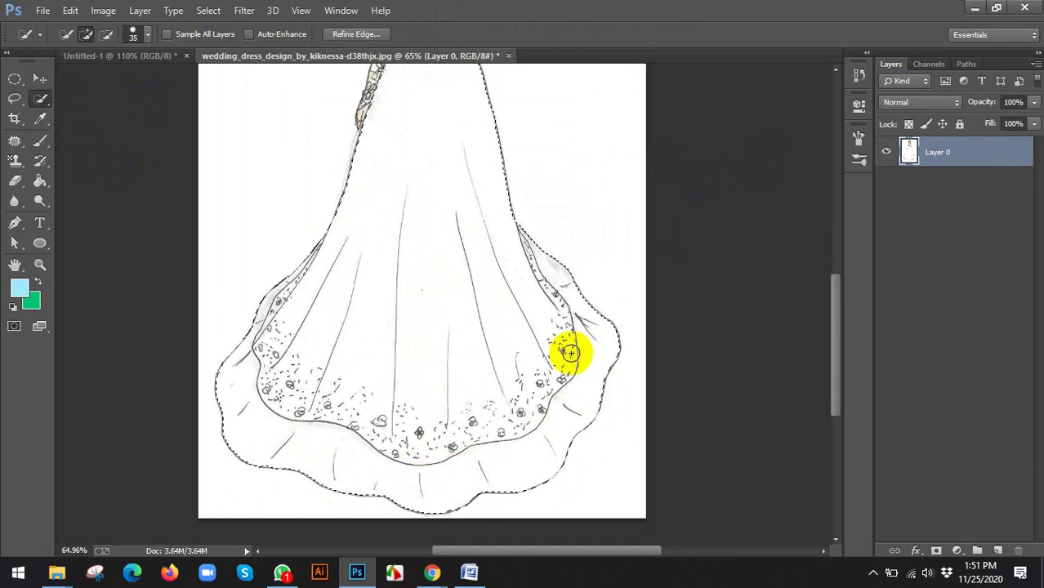
{"action": "scroll", "coordinate": [565, 349], "scroll_direction": "down", "scroll_amount": 3}
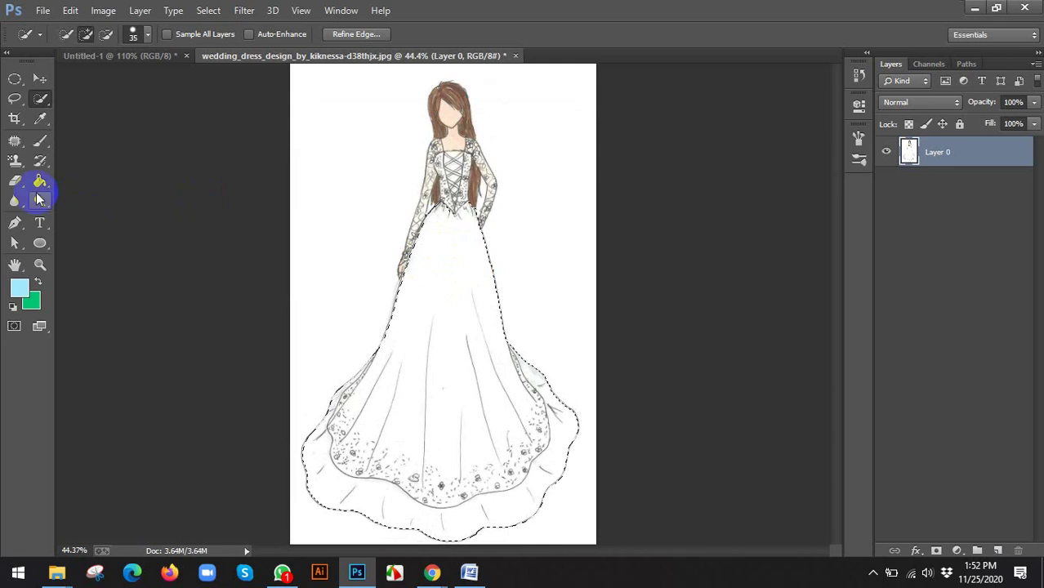
Choose the fourth pattern, the fine gray texture, for the Pattern Stamp Tool and paint it over the selected skirt with the 150 px brush.
{"action": "left_click", "coordinate": [20, 166]}
{"action": "left_click", "coordinate": [77, 173]}
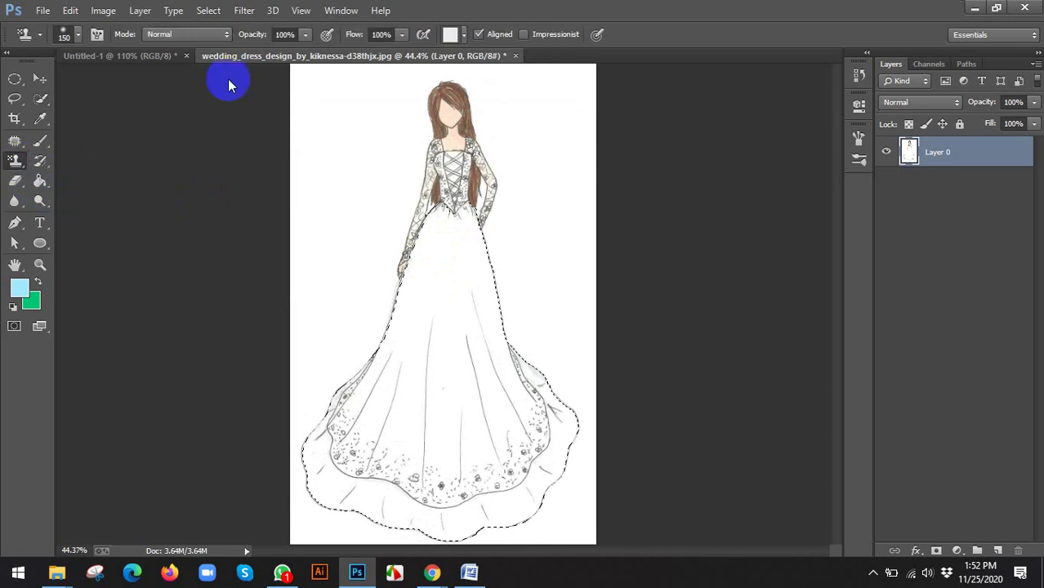
{"action": "left_click", "coordinate": [451, 36]}
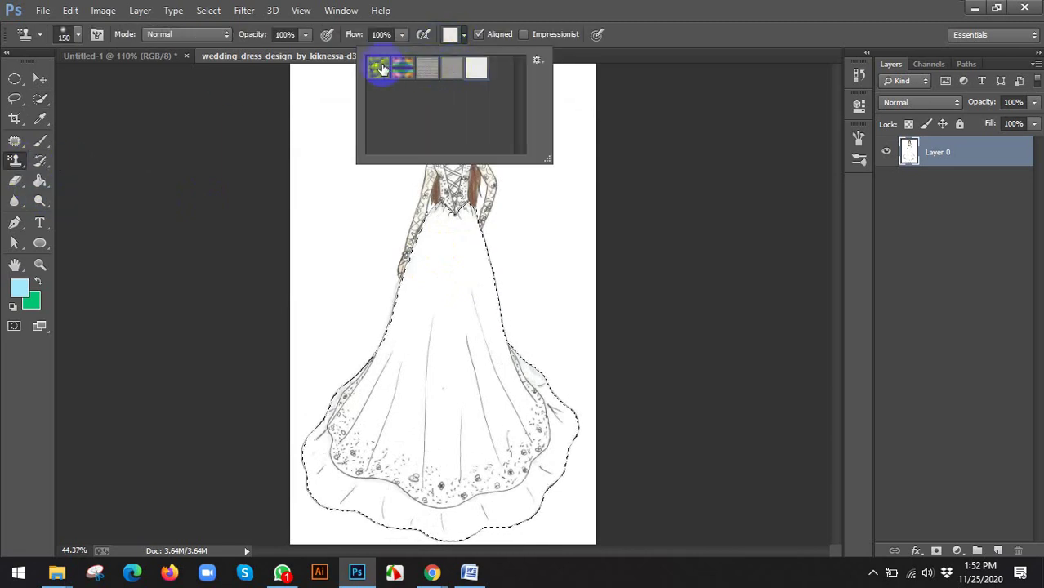
{"action": "left_click", "coordinate": [633, 61]}
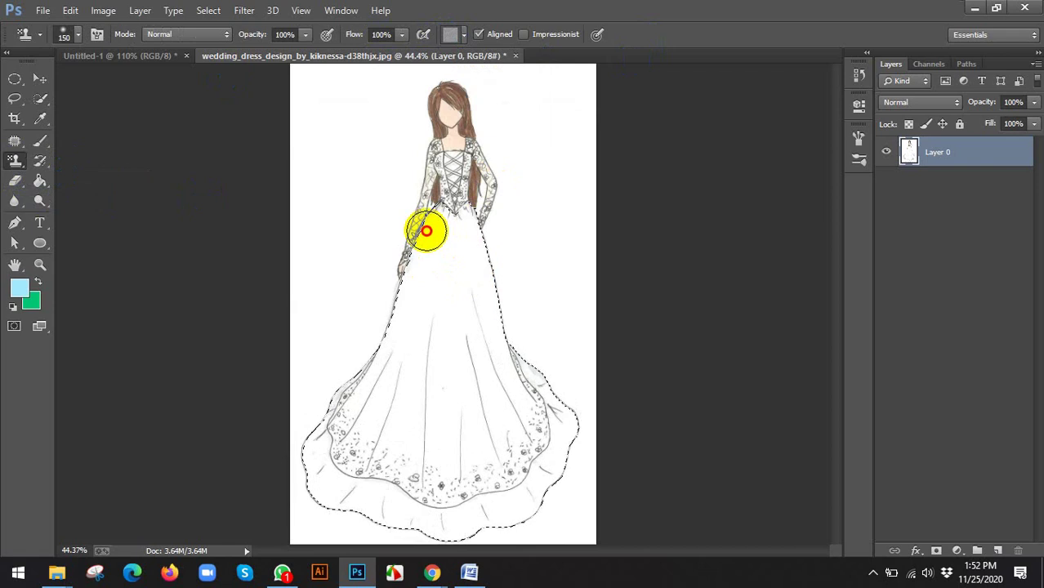
{"action": "mouse_move", "coordinate": [428, 288]}
{"action": "left_mouse_down"}
{"action": "mouse_move", "coordinate": [437, 337]}
{"action": "mouse_move", "coordinate": [474, 306]}
{"action": "mouse_move", "coordinate": [536, 468]}
{"action": "left_mouse_up"}
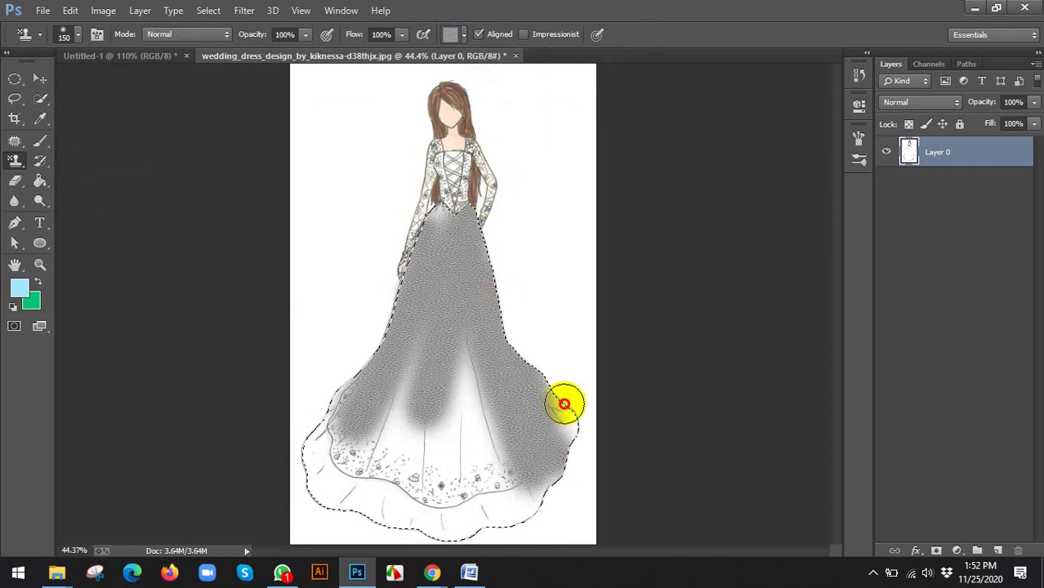
{"action": "mouse_move", "coordinate": [564, 403]}
{"action": "left_mouse_down"}
{"action": "mouse_move", "coordinate": [529, 493]}
{"action": "mouse_move", "coordinate": [448, 317]}
{"action": "mouse_move", "coordinate": [455, 497]}
{"action": "mouse_move", "coordinate": [436, 401]}
{"action": "mouse_move", "coordinate": [411, 557]}
{"action": "mouse_move", "coordinate": [333, 460]}
{"action": "mouse_move", "coordinate": [311, 451]}
{"action": "mouse_move", "coordinate": [296, 470]}
{"action": "mouse_move", "coordinate": [306, 484]}
{"action": "mouse_move", "coordinate": [600, 578]}
{"action": "mouse_move", "coordinate": [341, 510]}
{"action": "mouse_move", "coordinate": [569, 508]}
{"action": "left_mouse_up"}
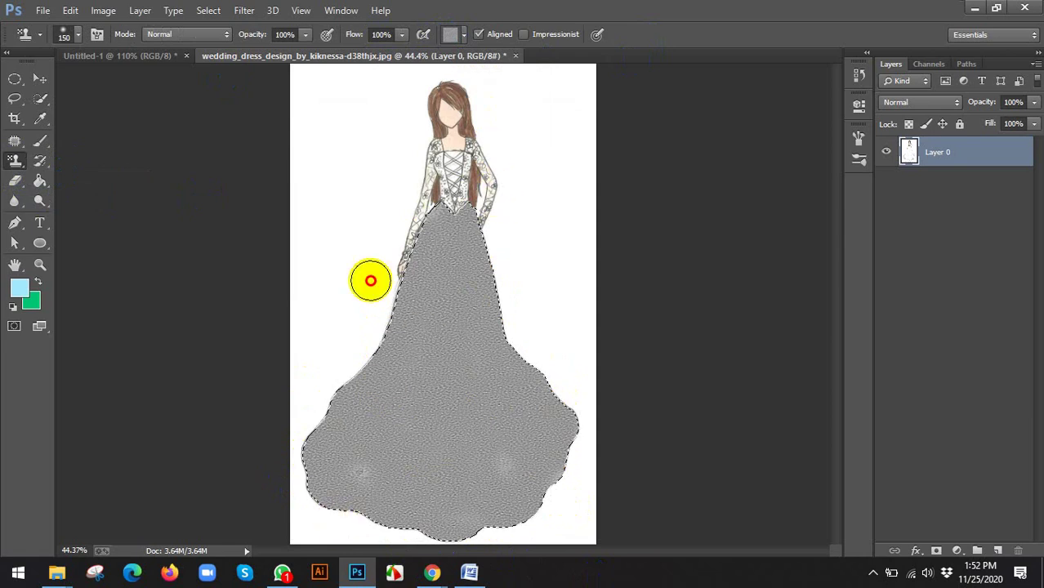
{"action": "mouse_move", "coordinate": [468, 155]}
{"action": "left_mouse_down"}
{"action": "mouse_move", "coordinate": [418, 93]}
{"action": "mouse_move", "coordinate": [490, 115]}
{"action": "left_mouse_up"}
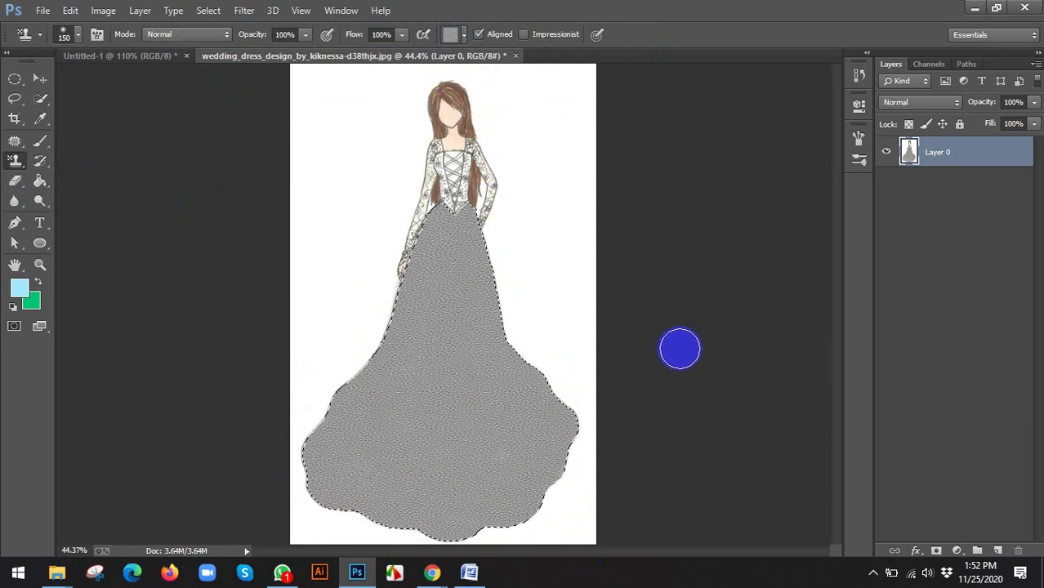
Undo the gray pattern strokes painted on the skirt.
{"action": "key", "text": "ctrl+alt+z"}
{"action": "key", "text": "ctrl+alt+z"}
{"action": "key", "text": "ctrl+alt+z"}
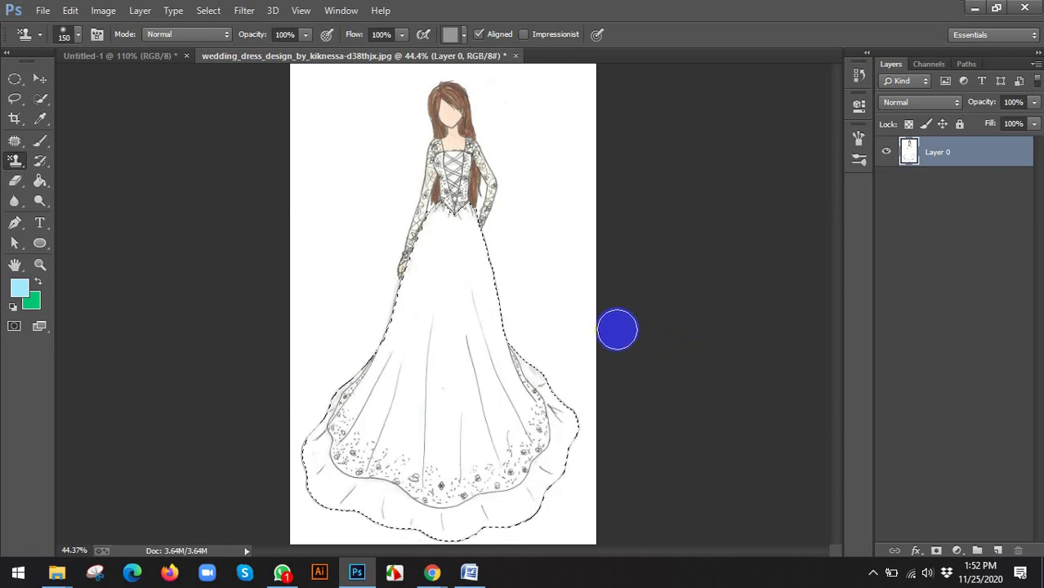
Switch to the Google Meet call in Chrome, check its presenting options and return to Photoshop.
{"action": "left_click", "coordinate": [609, 198]}
{"action": "mouse_move", "coordinate": [608, 197]}
{"action": "left_mouse_down"}
{"action": "mouse_move", "coordinate": [490, 174]}
{"action": "mouse_move", "coordinate": [438, 525]}
{"action": "mouse_move", "coordinate": [391, 553]}
{"action": "mouse_move", "coordinate": [334, 527]}
{"action": "left_mouse_up"}
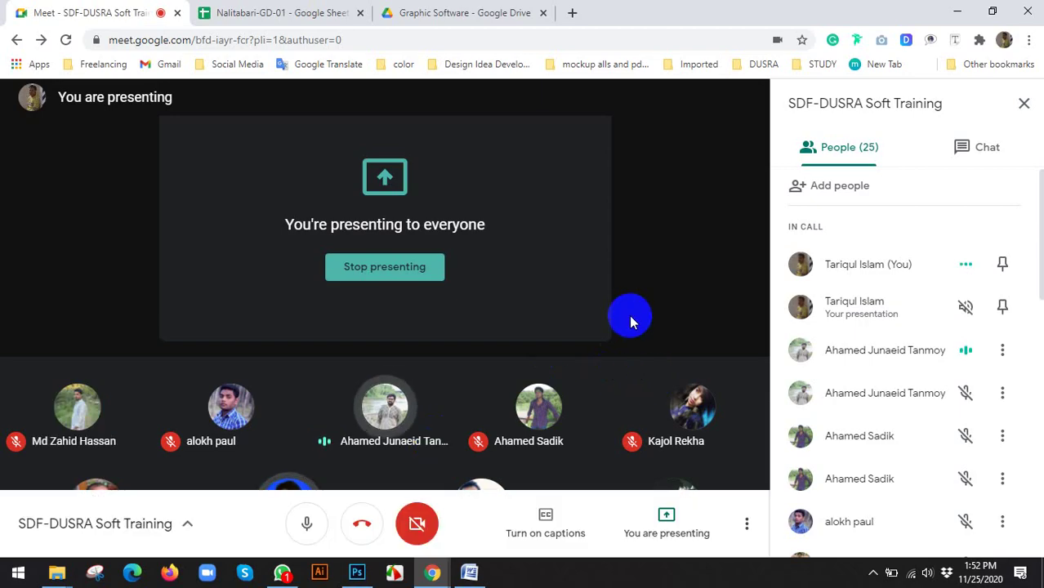
{"action": "left_click", "coordinate": [659, 529]}
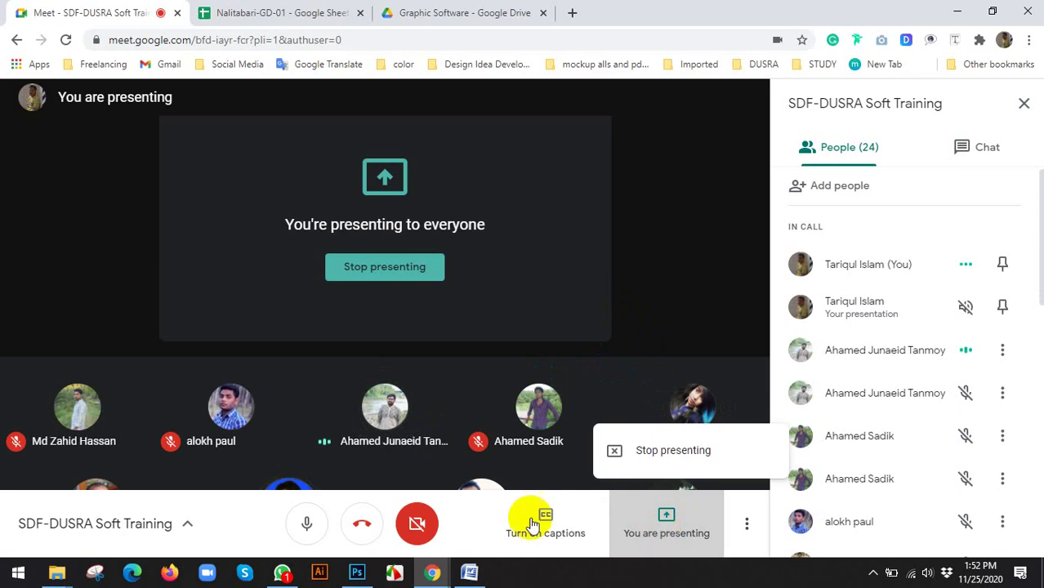
{"action": "left_click", "coordinate": [356, 573]}
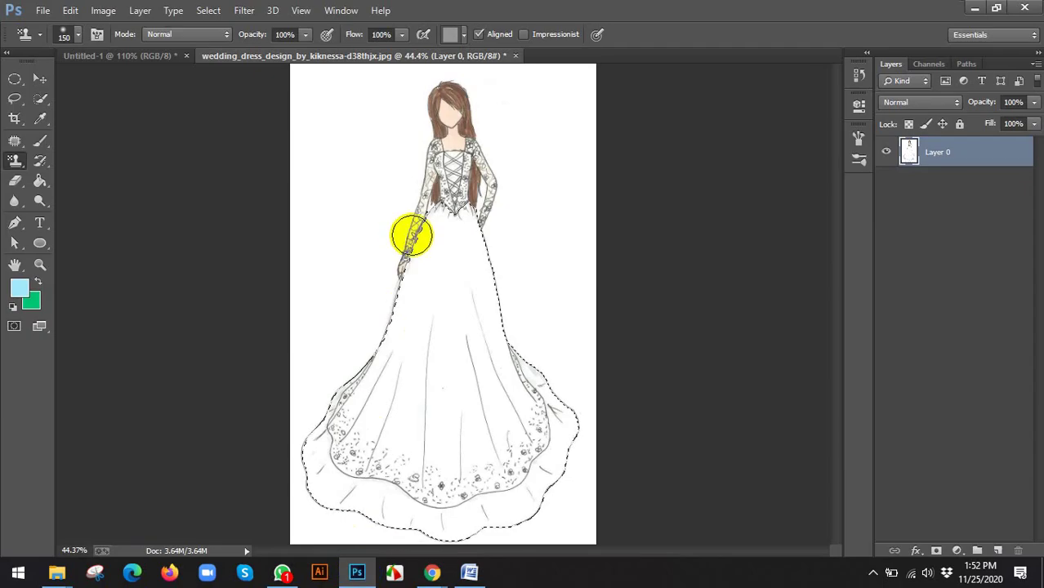
Deselect the skirt and close the wedding dress document without saving the changes.
{"action": "left_click", "coordinate": [534, 71]}
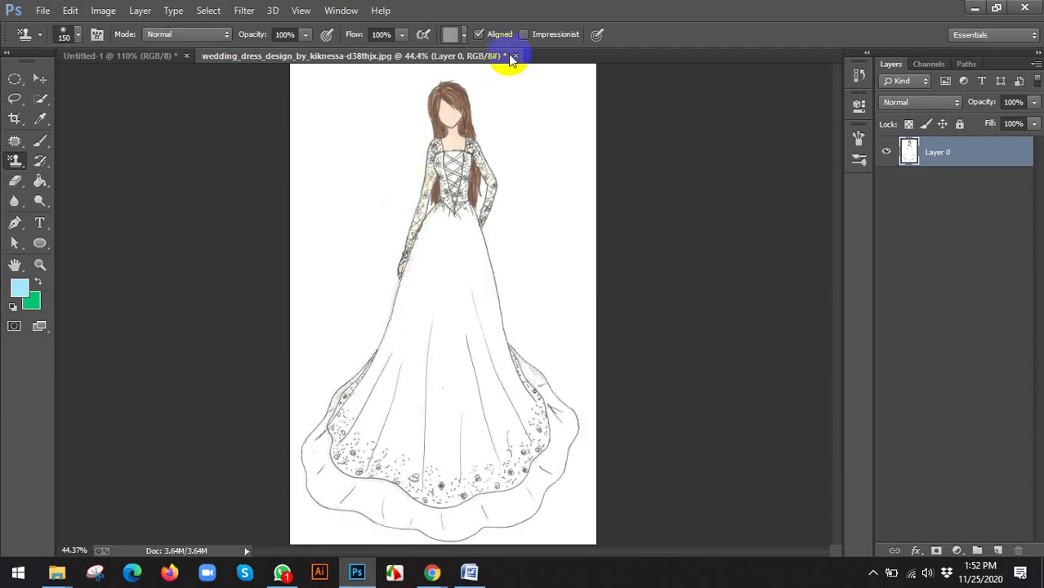
{"action": "left_click", "coordinate": [515, 55]}
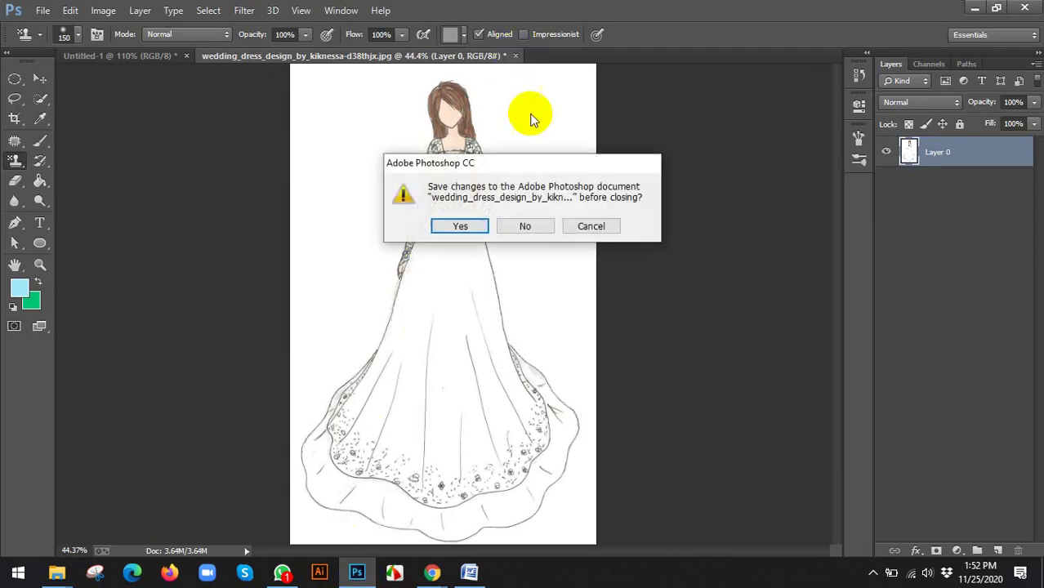
{"action": "left_click", "coordinate": [526, 227]}
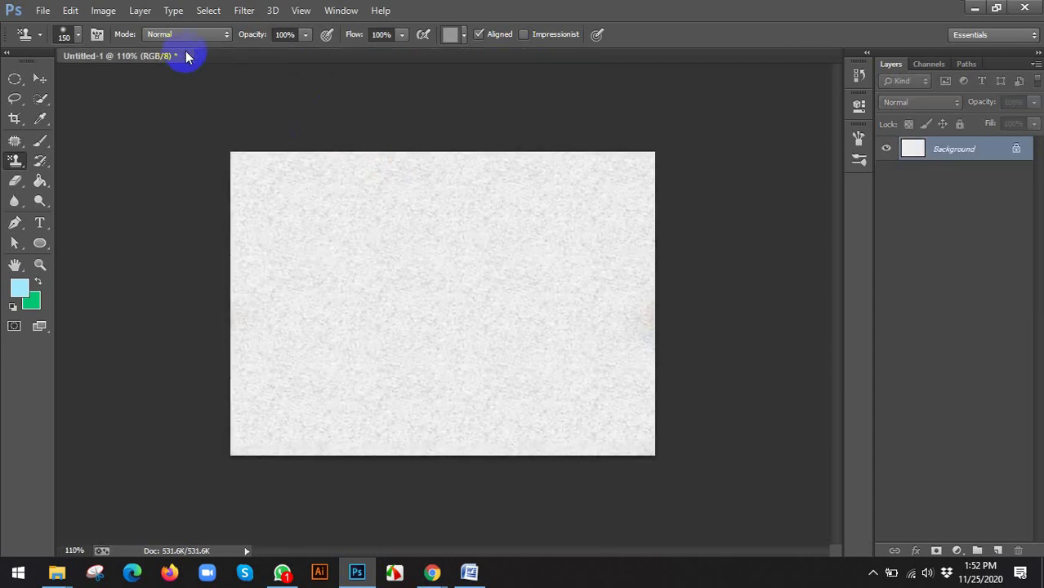
Reset the foreground and background colors to default black and white and clear the Untitled-1 canvas to plain white.
{"action": "left_click", "coordinate": [23, 325]}
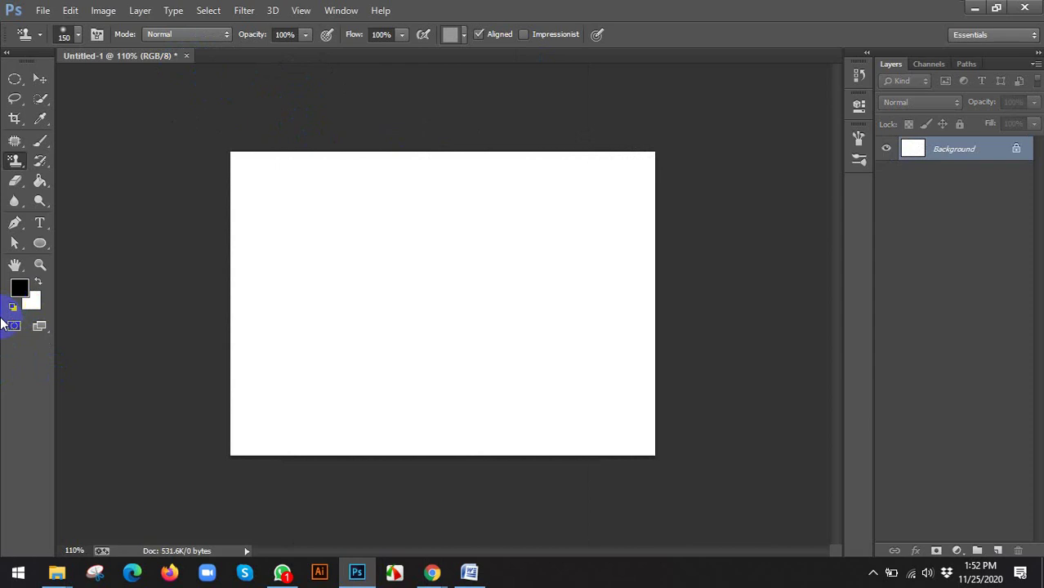
{"action": "key", "text": "ctrl+plus"}
Activate the Pattern Stamp Tool and browse the available patterns in its pattern picker.
{"action": "left_click_drag", "start_coordinate": [15, 160], "coordinate": [59, 175]}
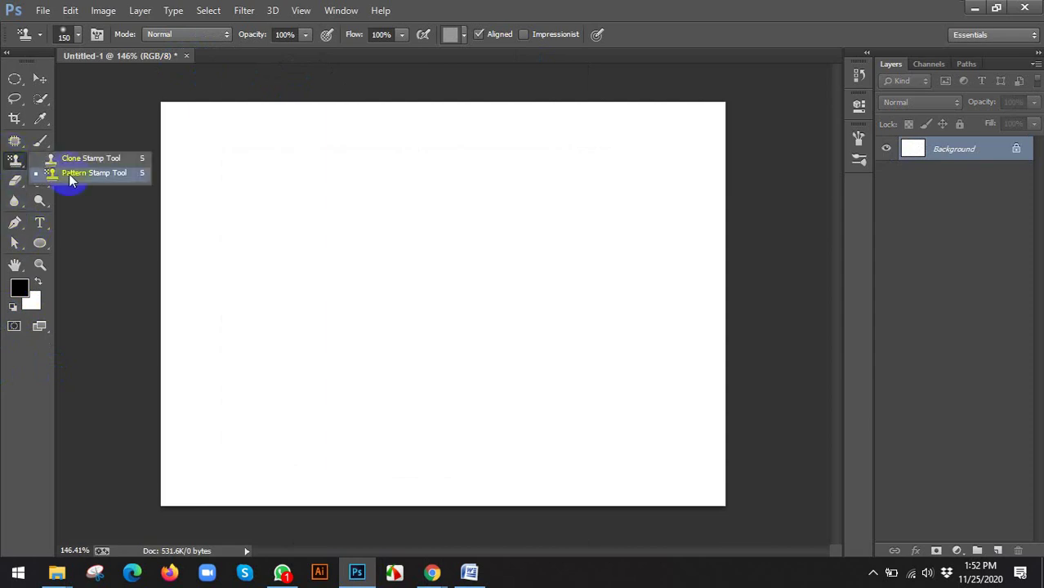
{"action": "left_click", "coordinate": [453, 37]}
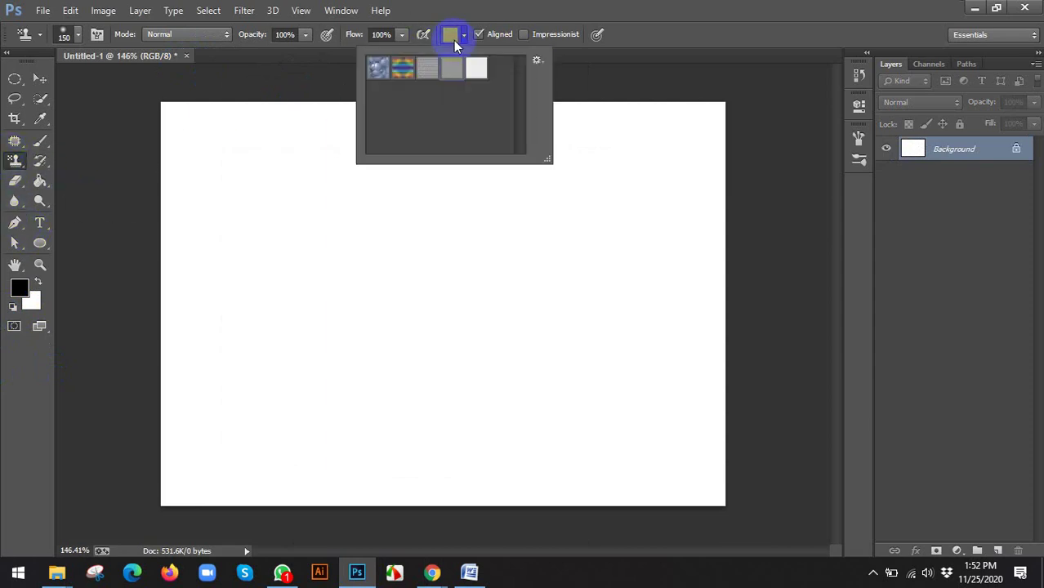
{"action": "left_click", "coordinate": [380, 68]}
Show the patterns in the picker as large thumbnails and restore the small thumbnail view.
{"action": "left_click", "coordinate": [535, 62]}
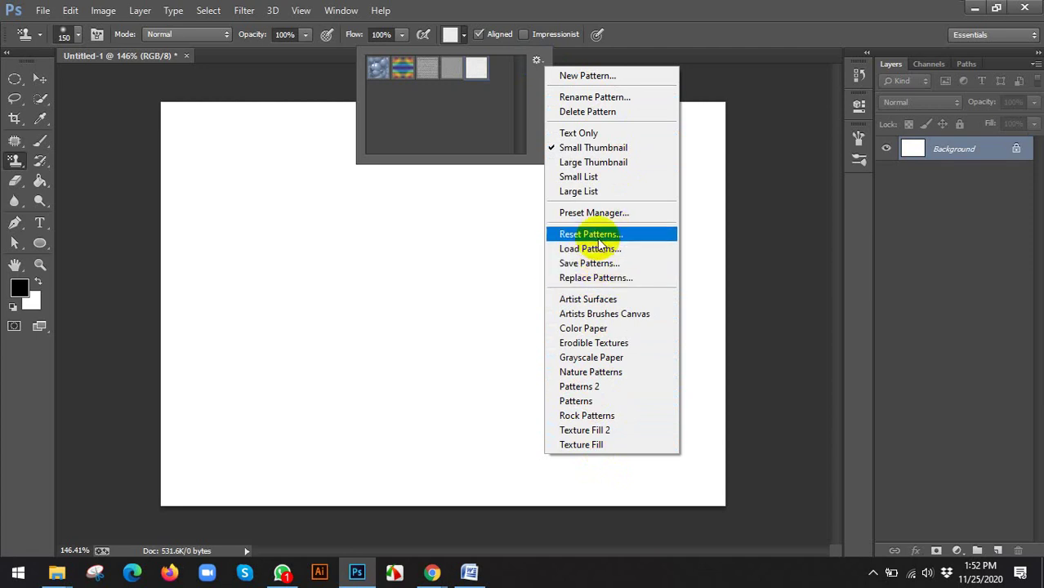
{"action": "left_click", "coordinate": [583, 163]}
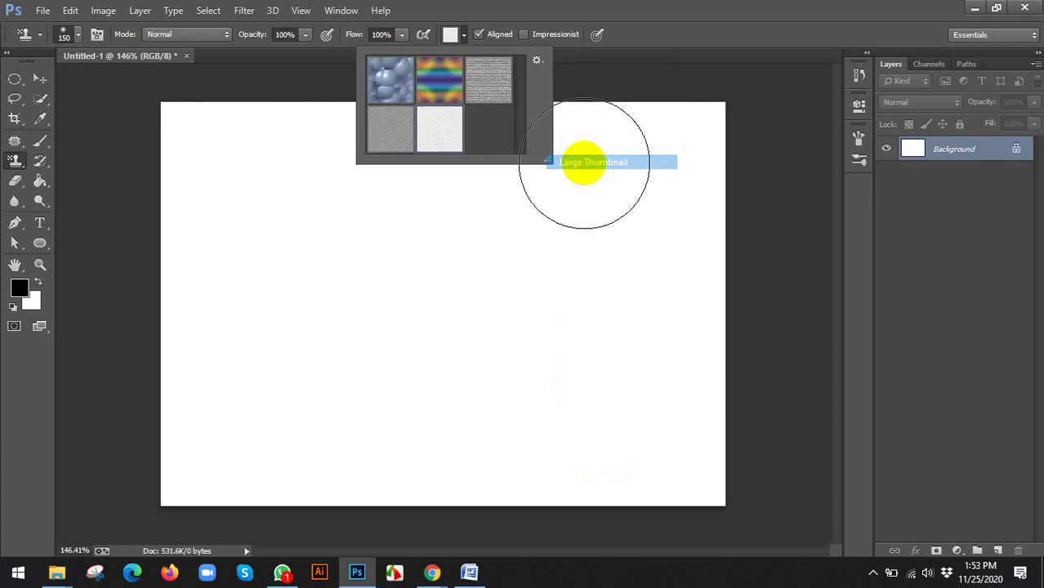
{"action": "left_click", "coordinate": [539, 60]}
{"action": "left_click", "coordinate": [592, 151]}
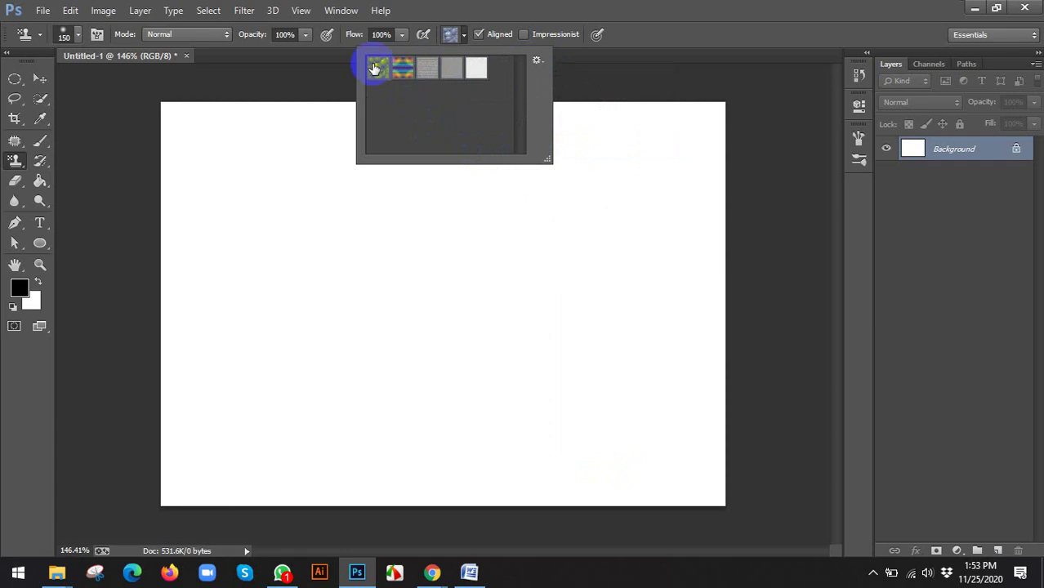
Paint the entire canvas with the blue bubbles pattern using the 150 px brush and undo the painting.
{"action": "left_click", "coordinate": [387, 187]}
{"action": "mouse_move", "coordinate": [230, 137]}
{"action": "left_mouse_down"}
{"action": "mouse_move", "coordinate": [245, 257]}
{"action": "mouse_move", "coordinate": [517, 250]}
{"action": "mouse_move", "coordinate": [568, 137]}
{"action": "mouse_move", "coordinate": [170, 156]}
{"action": "mouse_move", "coordinate": [510, 249]}
{"action": "mouse_move", "coordinate": [225, 395]}
{"action": "mouse_move", "coordinate": [745, 462]}
{"action": "mouse_move", "coordinate": [94, 461]}
{"action": "mouse_move", "coordinate": [727, 110]}
{"action": "mouse_move", "coordinate": [174, 109]}
{"action": "mouse_move", "coordinate": [722, 501]}
{"action": "left_mouse_up"}
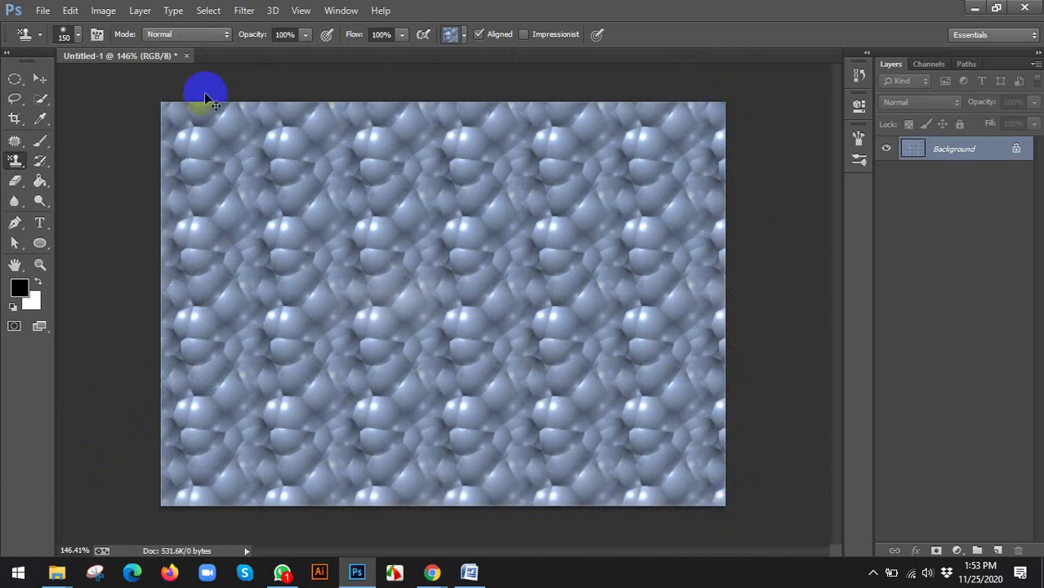
{"action": "key", "text": "ctrl+z"}
Switch to the "partten" folder in File Explorer and select the blue sea-spiral pattern PNG.
{"action": "left_click", "coordinate": [54, 571]}
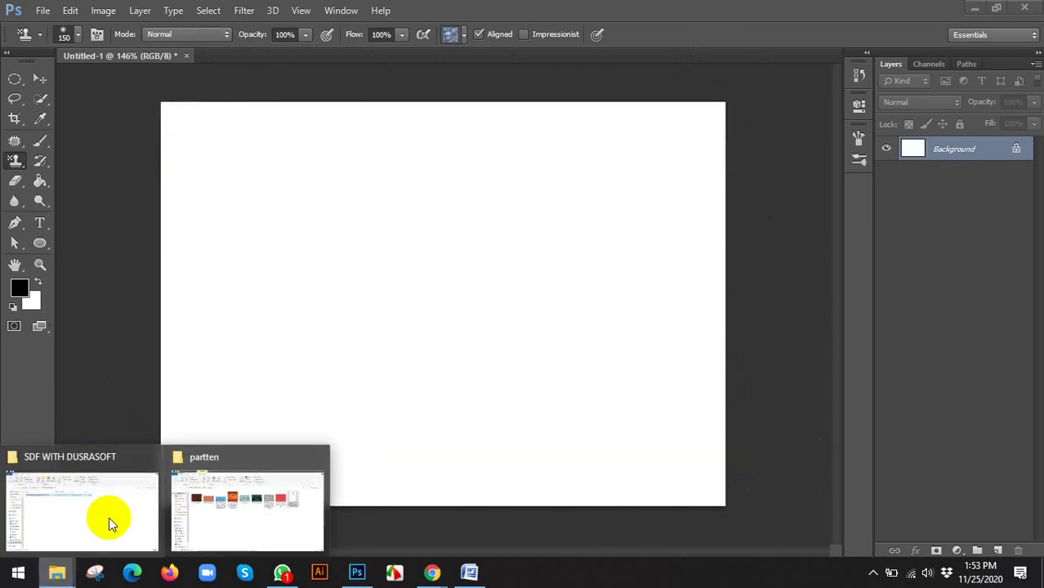
{"action": "left_click", "coordinate": [217, 493]}
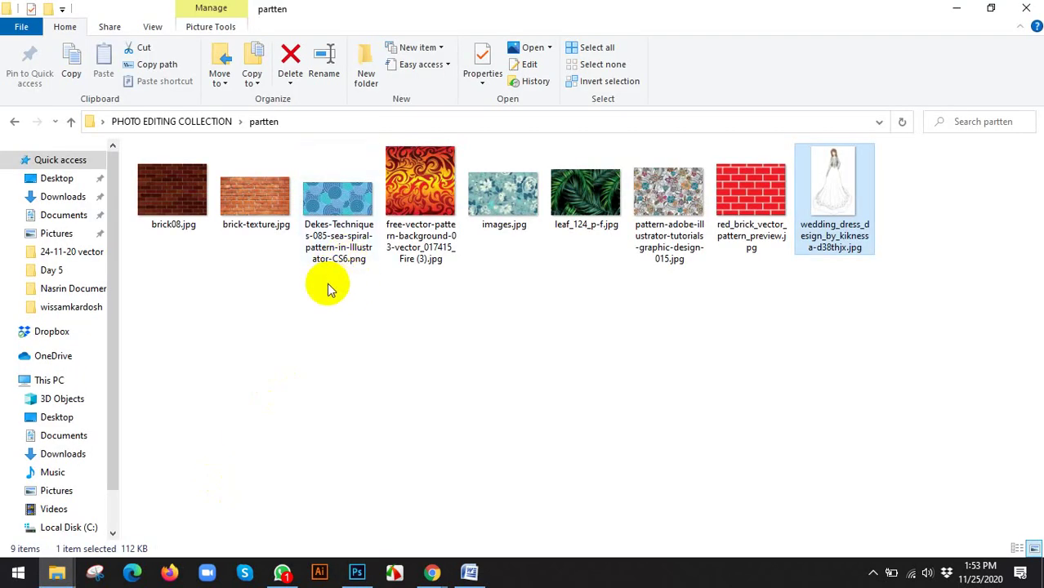
{"action": "left_click", "coordinate": [337, 253]}
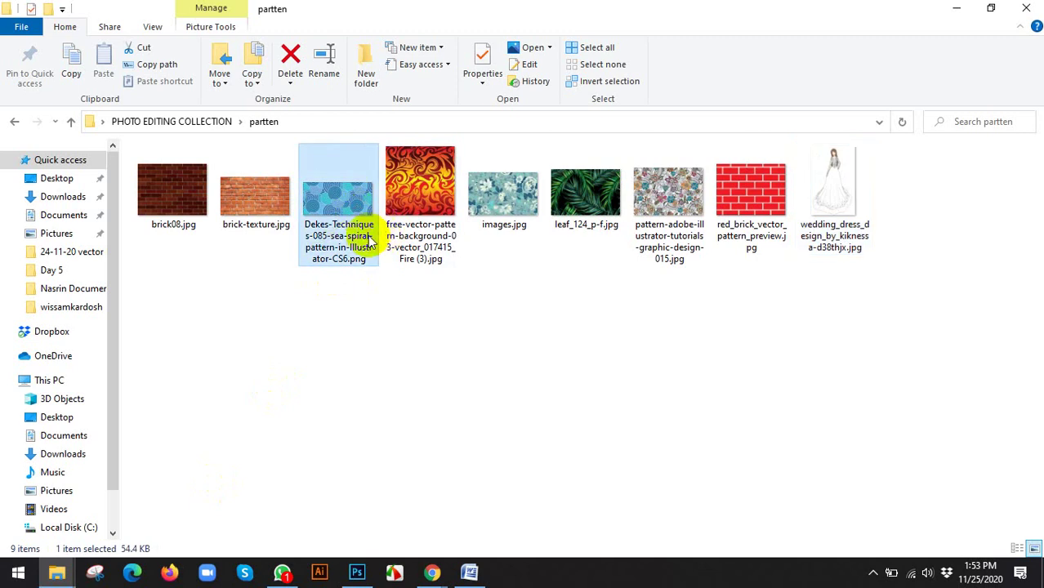
Open the blue sea-spiral pattern PNG as a new document in Photoshop and try to stamp a pattern on it.
{"action": "left_click_drag", "start_coordinate": [380, 245], "coordinate": [448, 30]}
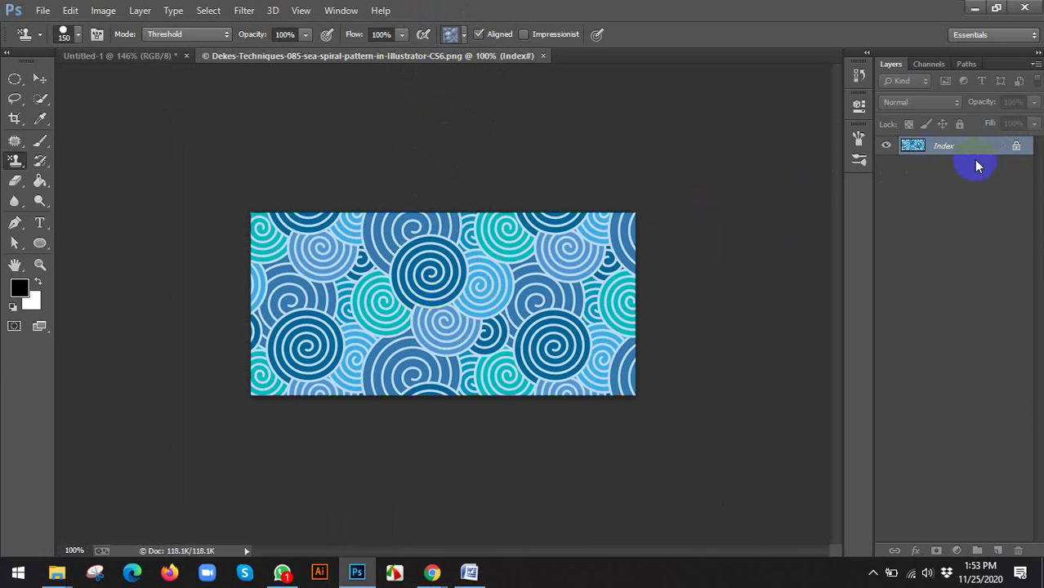
{"action": "left_click", "coordinate": [535, 290]}
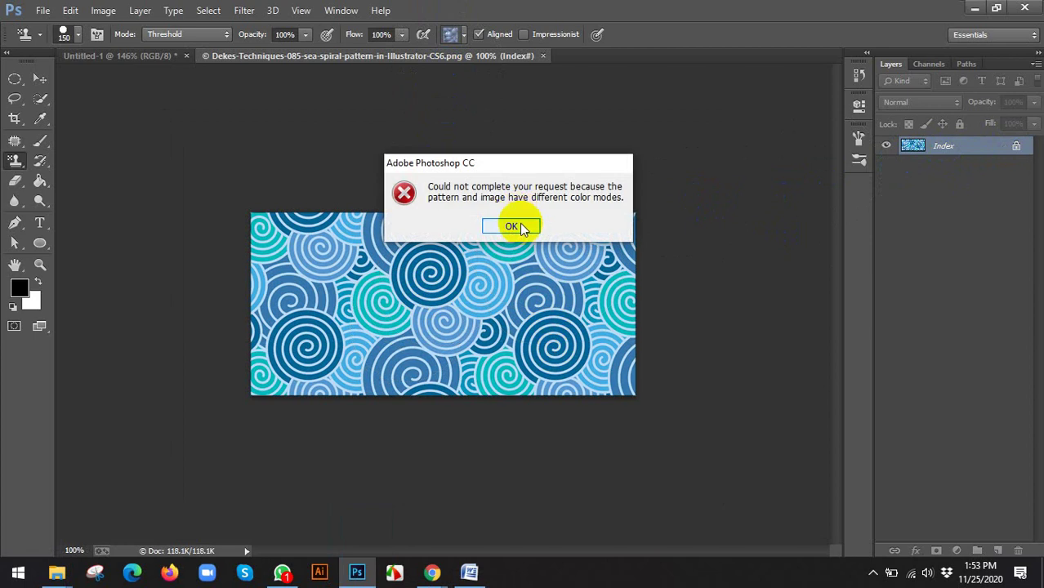
{"action": "left_click", "coordinate": [520, 226]}
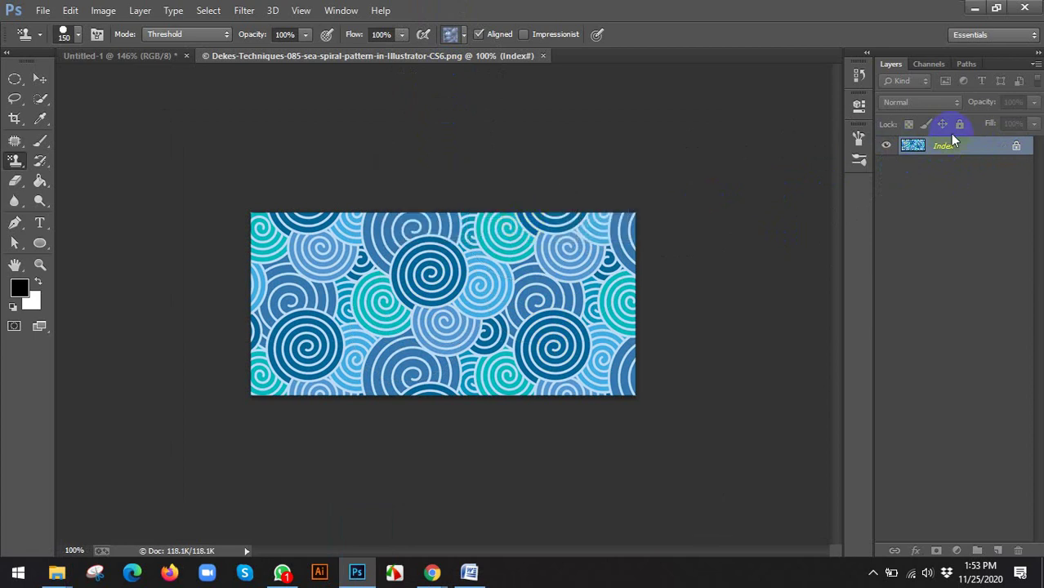
Convert the sea-spiral image's color mode to RGB Color.
{"action": "left_click", "coordinate": [287, 33]}
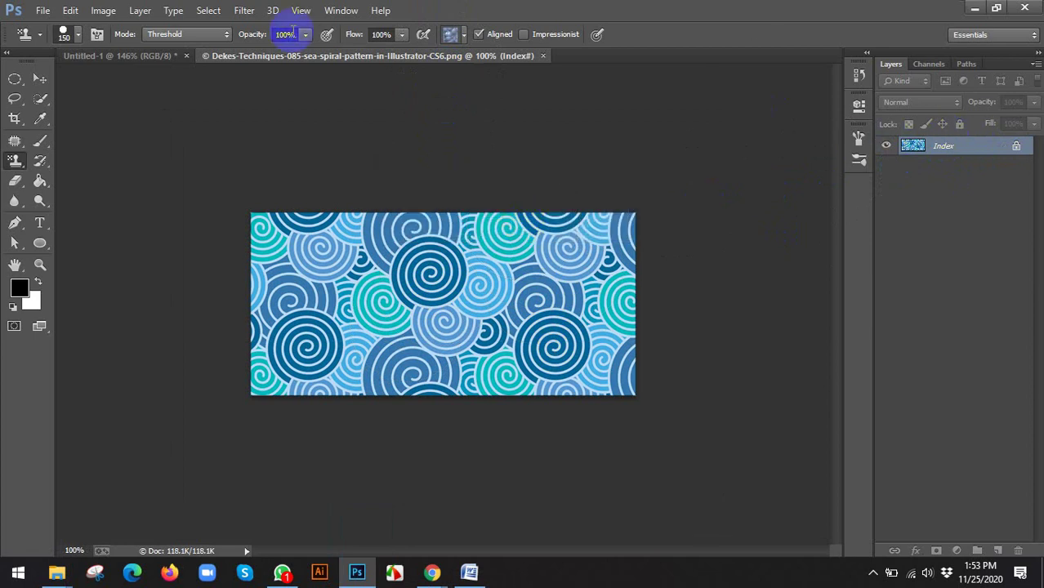
{"action": "left_click", "coordinate": [103, 10]}
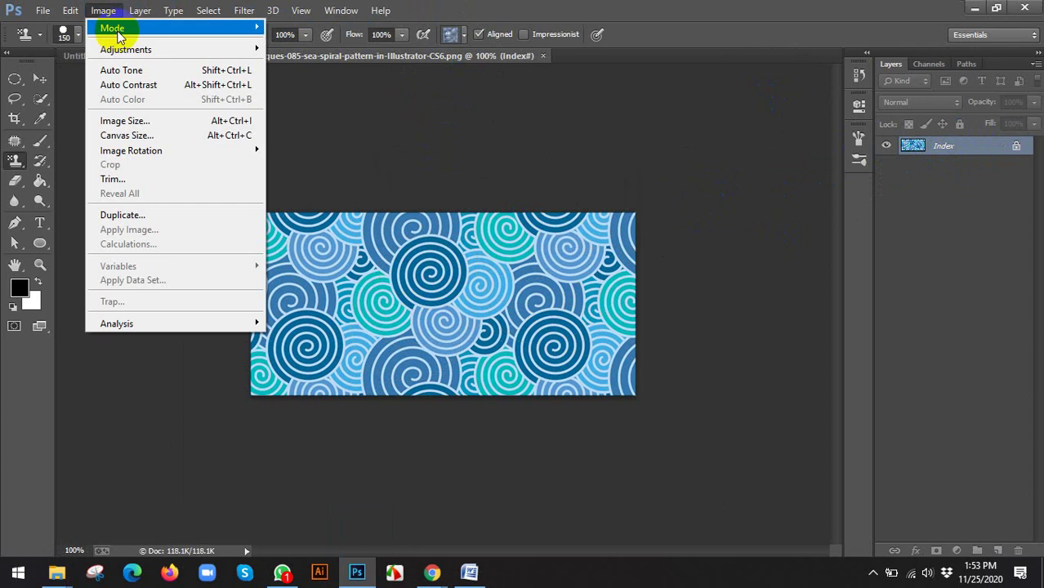
{"action": "mouse_move", "coordinate": [112, 29]}
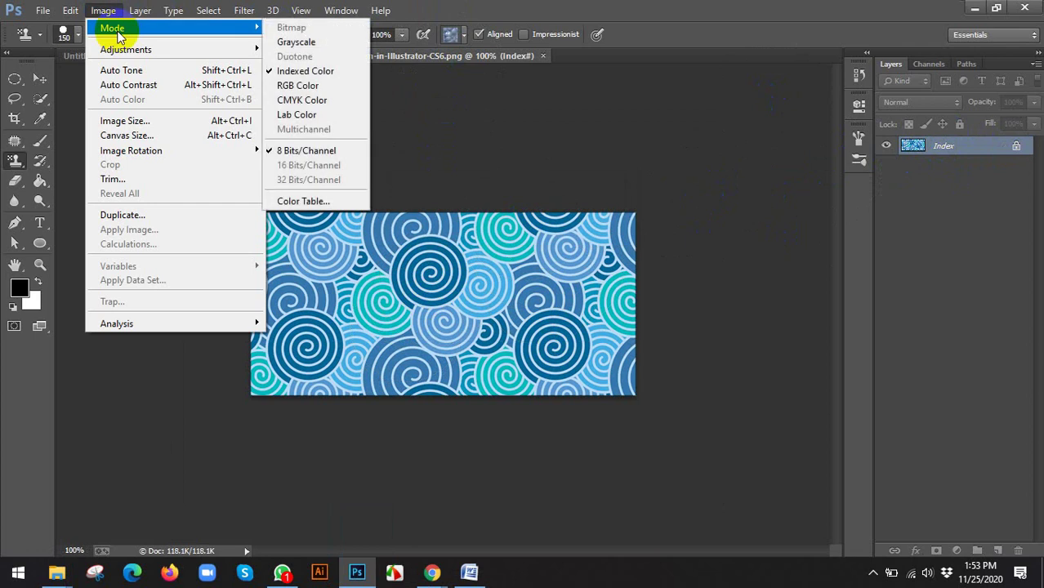
{"action": "left_click", "coordinate": [316, 85]}
Unlock the sea-spiral image's Background by converting it to a regular layer with the default settings, and activate the Move tool.
{"action": "left_click", "coordinate": [905, 145]}
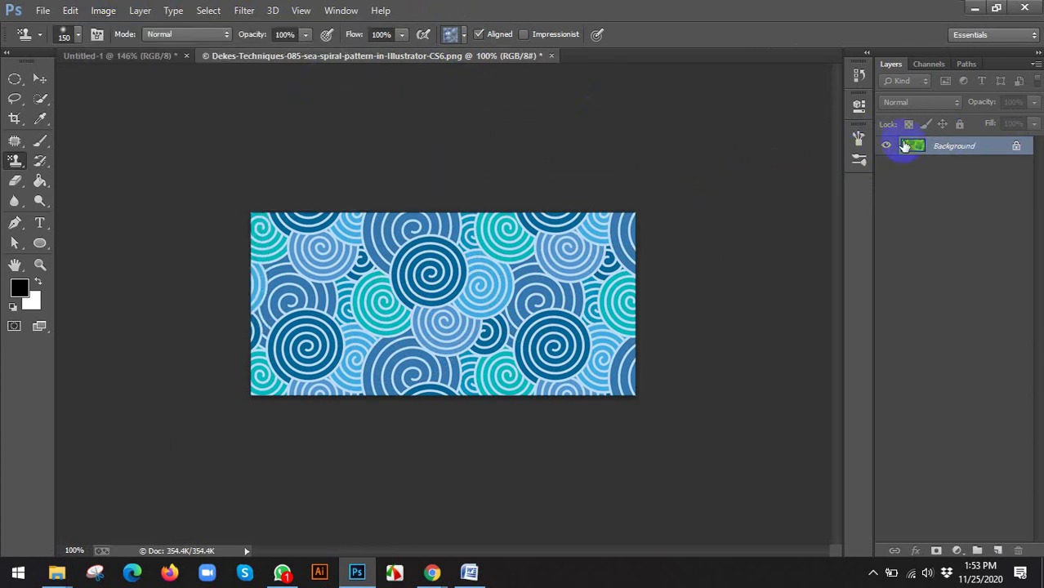
{"action": "double_click", "coordinate": [963, 154]}
{"action": "left_click", "coordinate": [658, 180]}
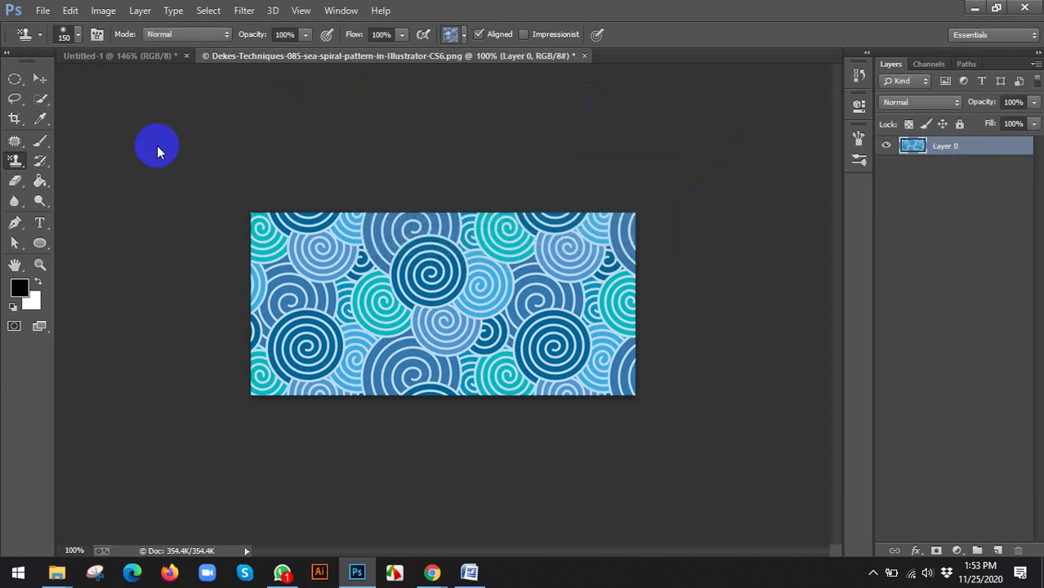
{"action": "left_click", "coordinate": [38, 77]}
{"action": "scroll", "coordinate": [508, 226], "scroll_direction": "up", "scroll_amount": 2}
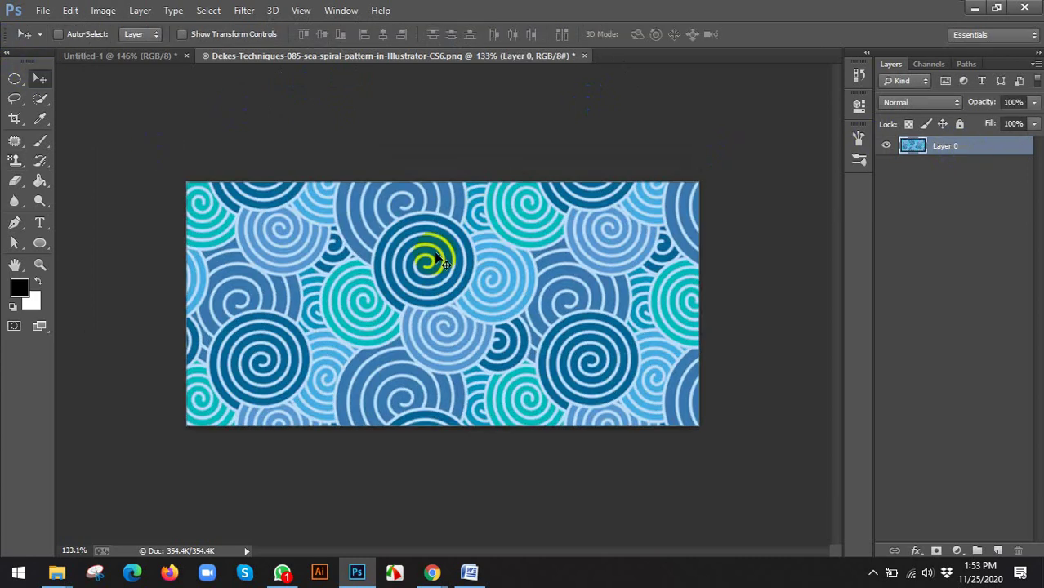
Open the photo of the man in a cream T-shirt from the "partten using photoshop" folder in Photoshop.
{"action": "left_click", "coordinate": [57, 572]}
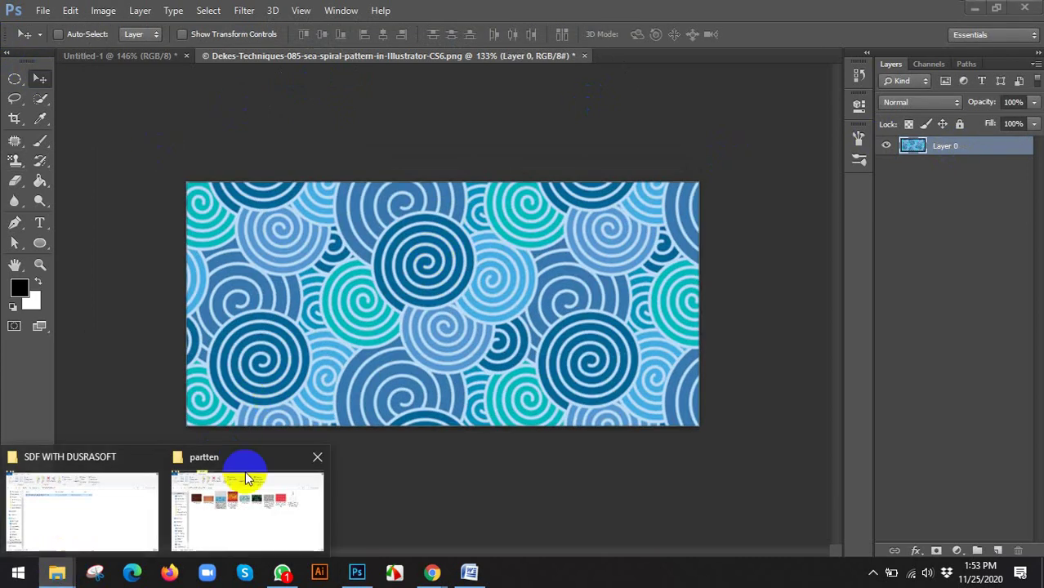
{"action": "left_click", "coordinate": [245, 482]}
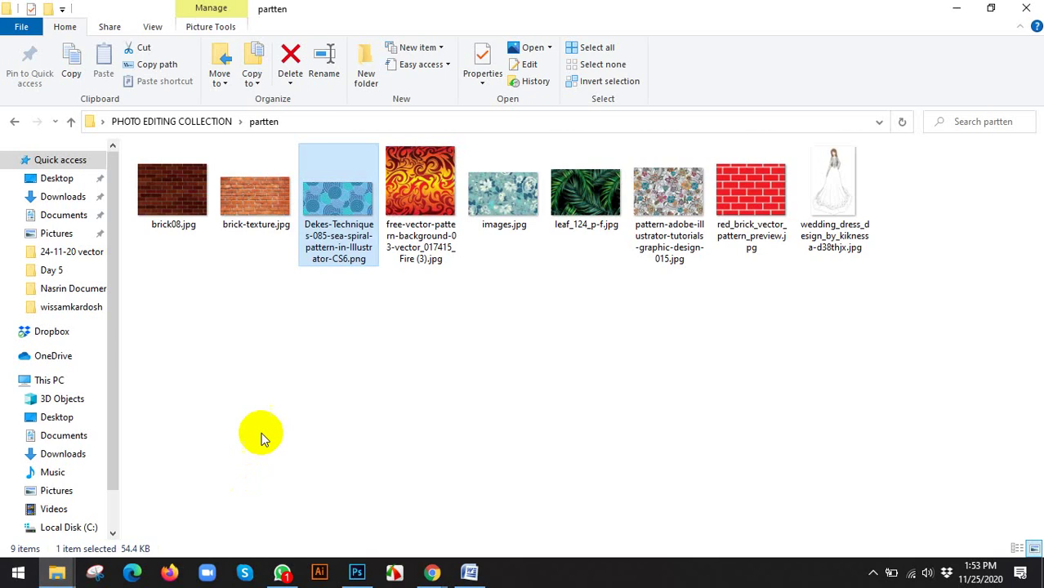
{"action": "left_click", "coordinate": [14, 121]}
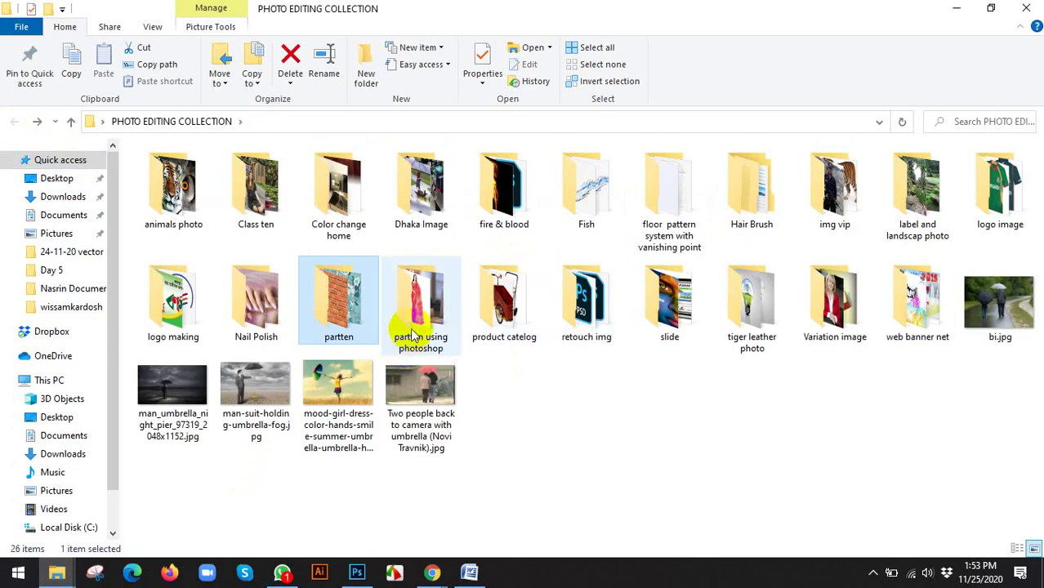
{"action": "double_click", "coordinate": [419, 310]}
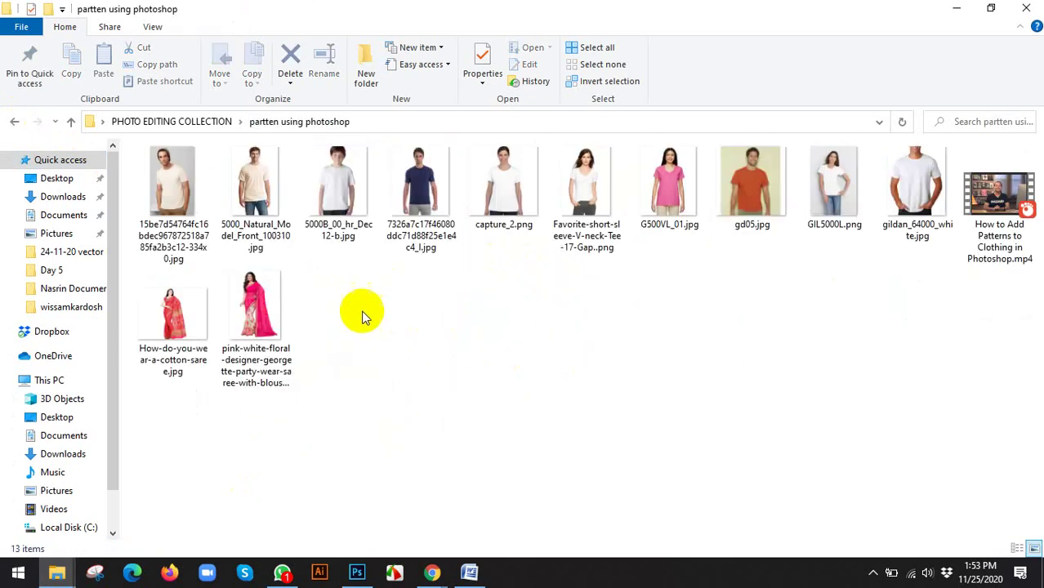
{"action": "left_click", "coordinate": [341, 193]}
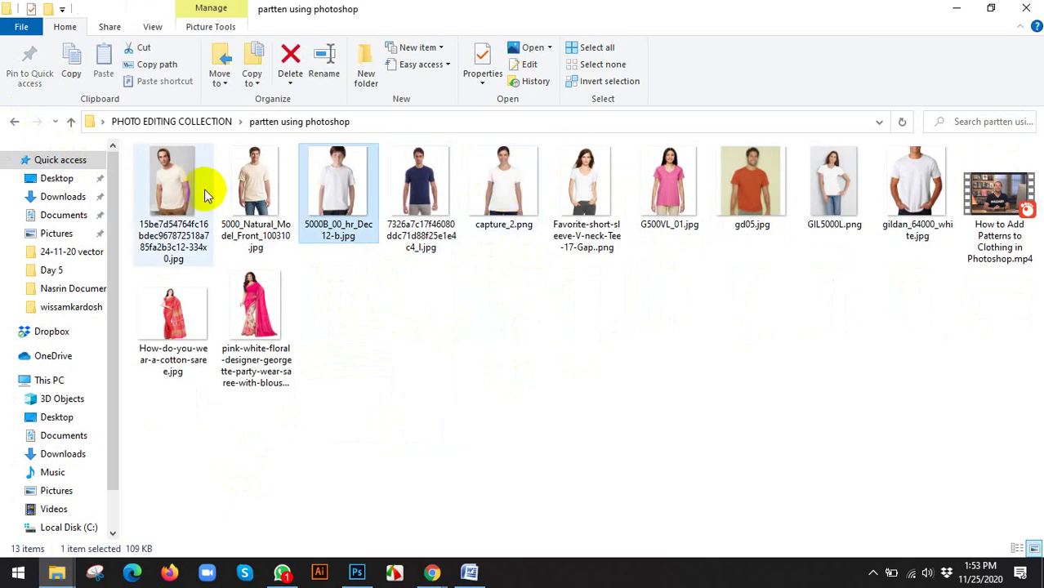
{"action": "left_click_drag", "start_coordinate": [178, 190], "coordinate": [482, 18]}
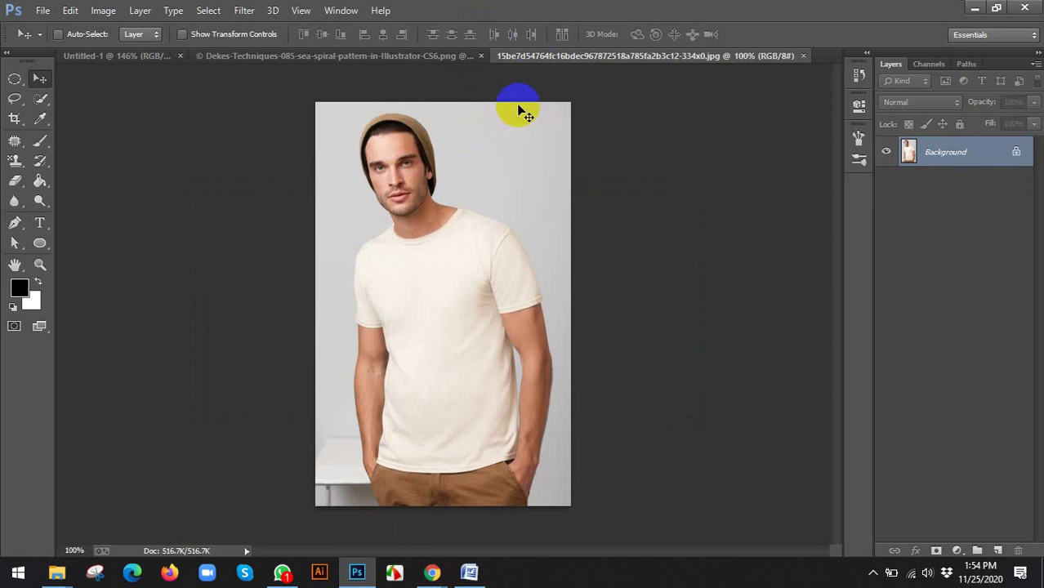
{"action": "scroll", "coordinate": [523, 111], "scroll_direction": "up", "scroll_amount": 1}
Convert the T-shirt photo's Background to a regular layer with the default settings.
{"action": "double_click", "coordinate": [965, 158]}
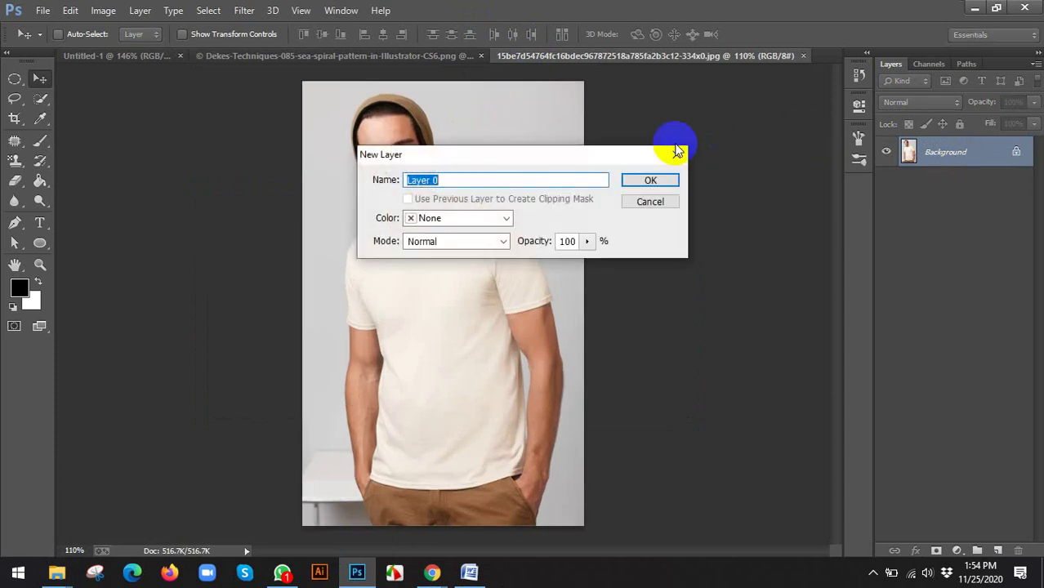
{"action": "left_click", "coordinate": [649, 181]}
{"action": "scroll", "coordinate": [455, 274], "scroll_direction": "up", "scroll_amount": 1}
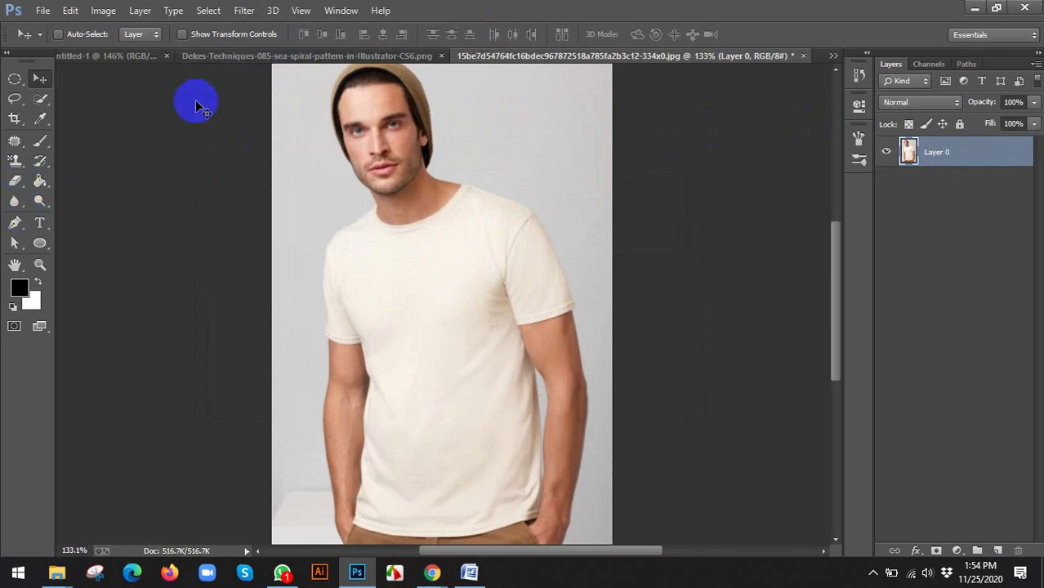
Return to the sea-spiral document and select its entire canvas with the Rectangular Marquee Tool.
{"action": "left_click", "coordinate": [356, 57]}
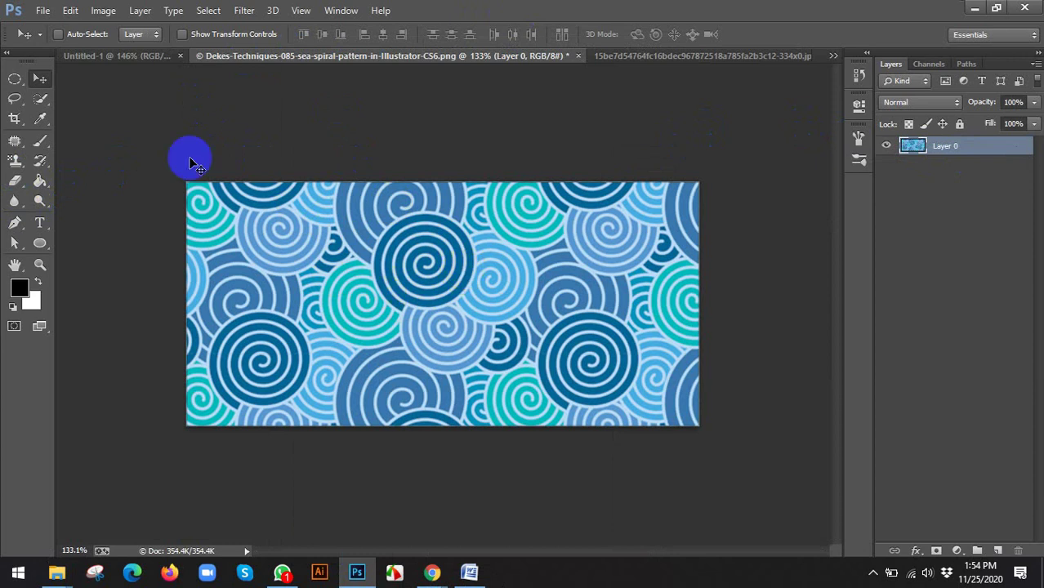
{"action": "left_click", "coordinate": [18, 85]}
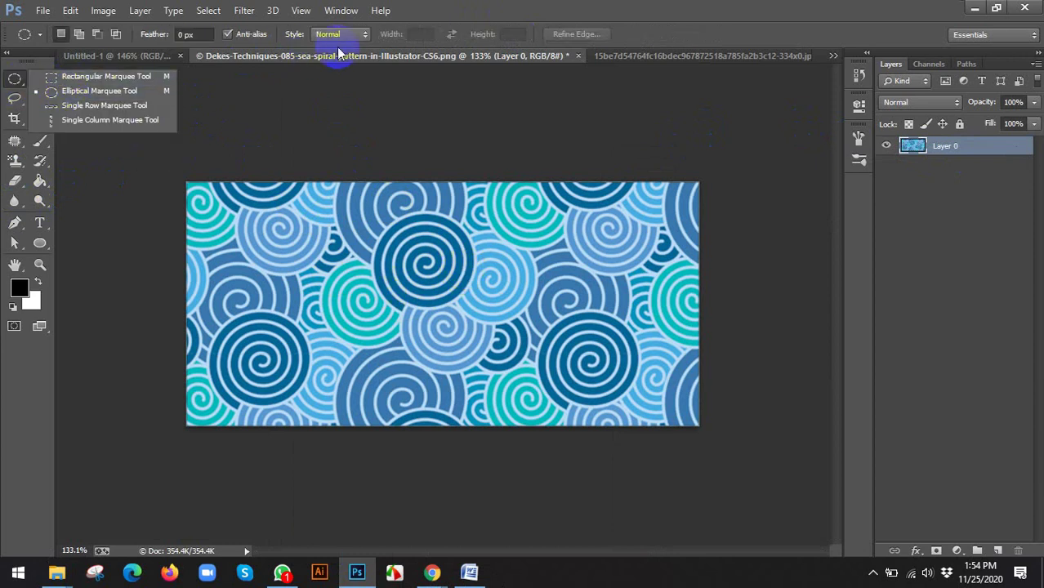
{"action": "left_click", "coordinate": [102, 76]}
{"action": "left_click_drag", "start_coordinate": [116, 128], "coordinate": [790, 455]}
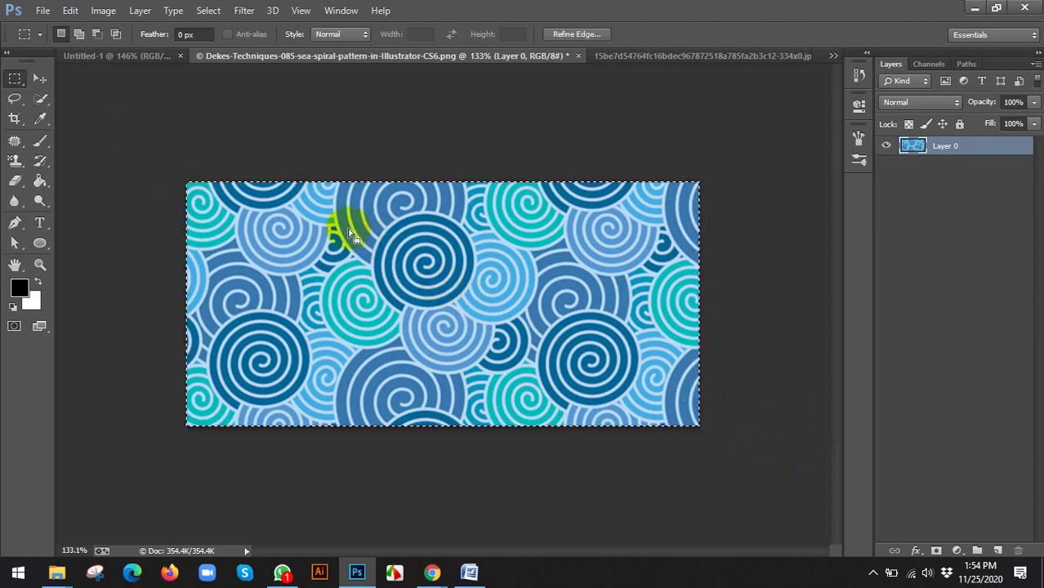
Define the selected sea-spiral artwork as a pattern named "dress p" and clear the selection.
{"action": "left_click", "coordinate": [71, 11]}
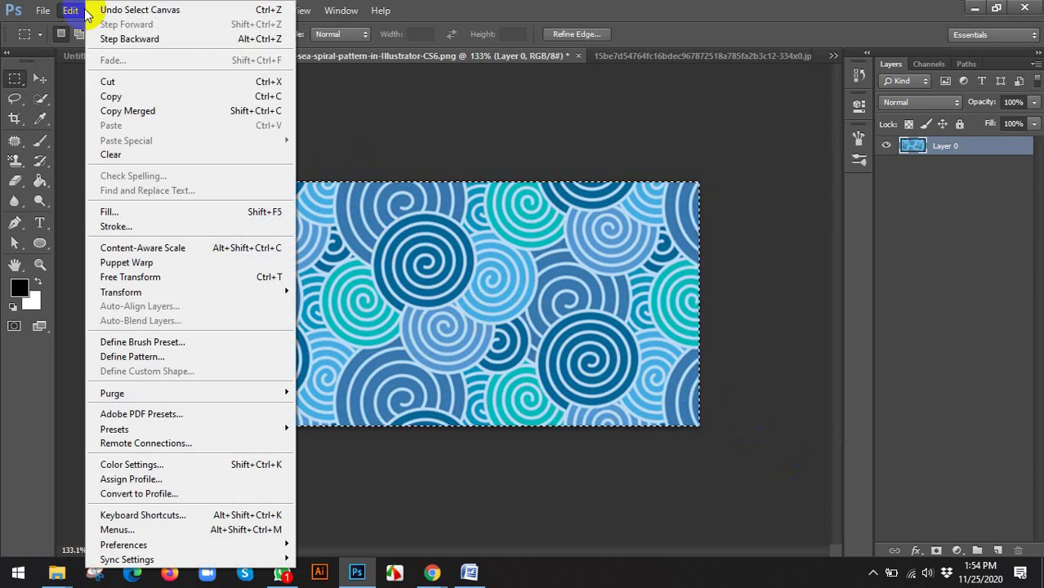
{"action": "left_click", "coordinate": [125, 357]}
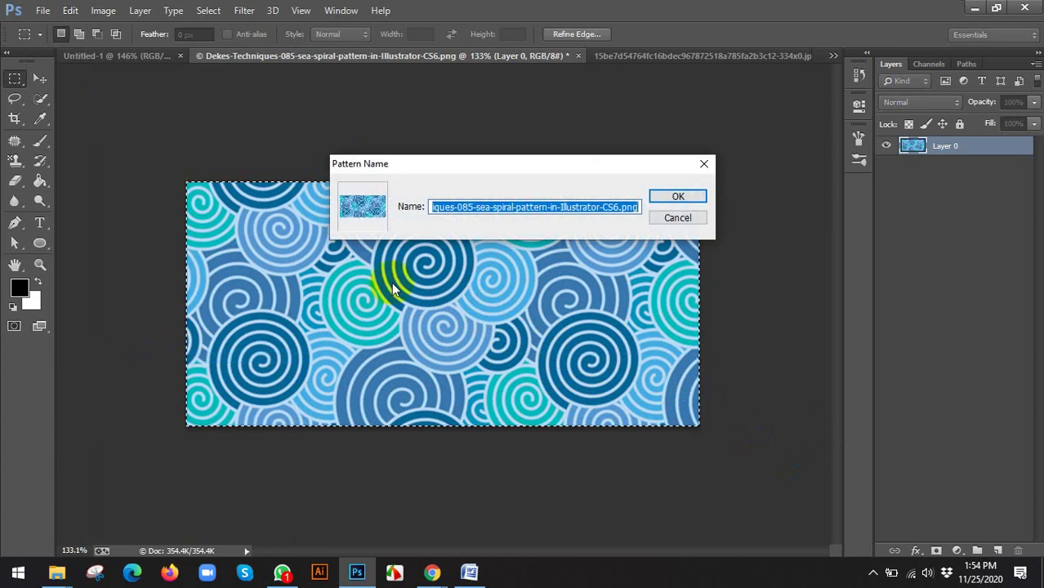
{"action": "type", "text": "dr"}
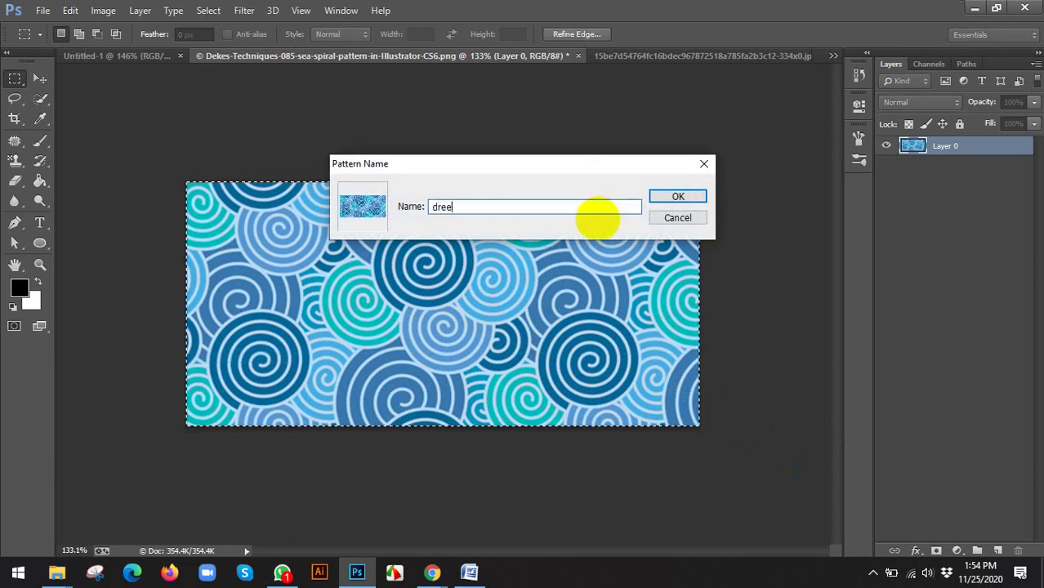
{"action": "type", "text": "ee"}
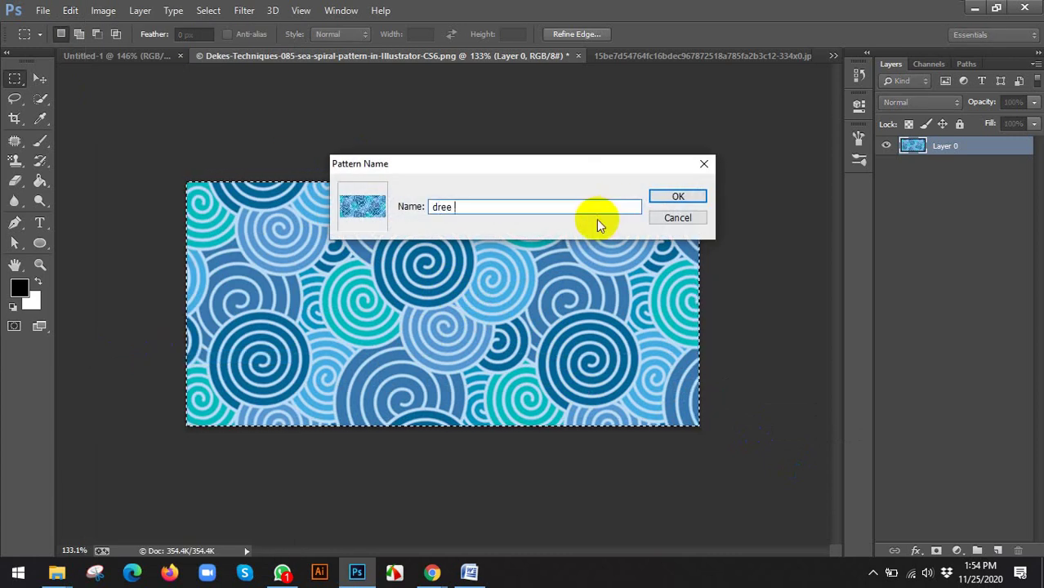
{"action": "key", "text": "BackSpace"}
{"action": "key", "text": "BackSpace"}
{"action": "type", "text": "ss "}
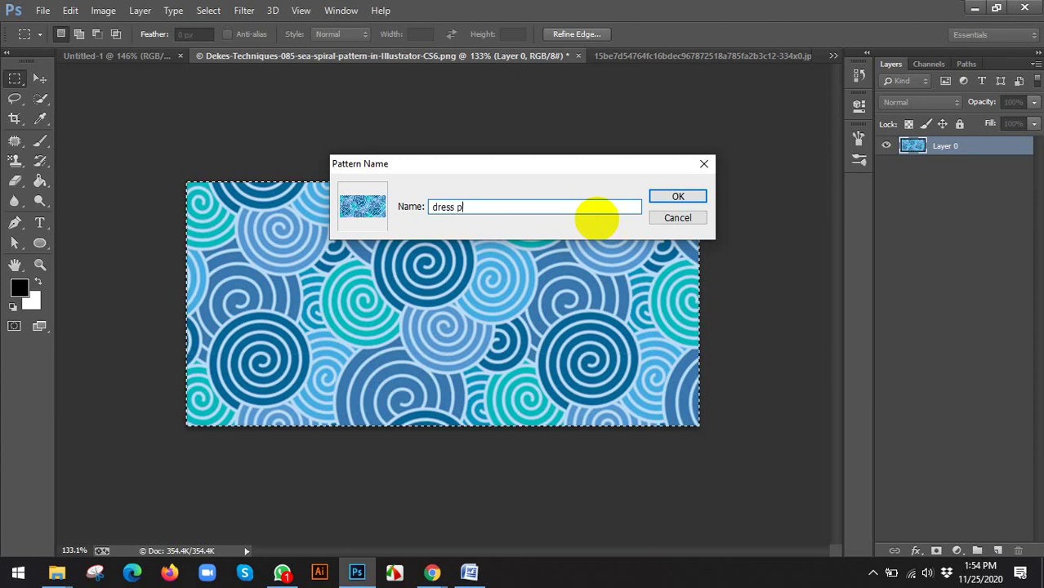
{"action": "type", "text": "p"}
{"action": "key", "text": "Return"}
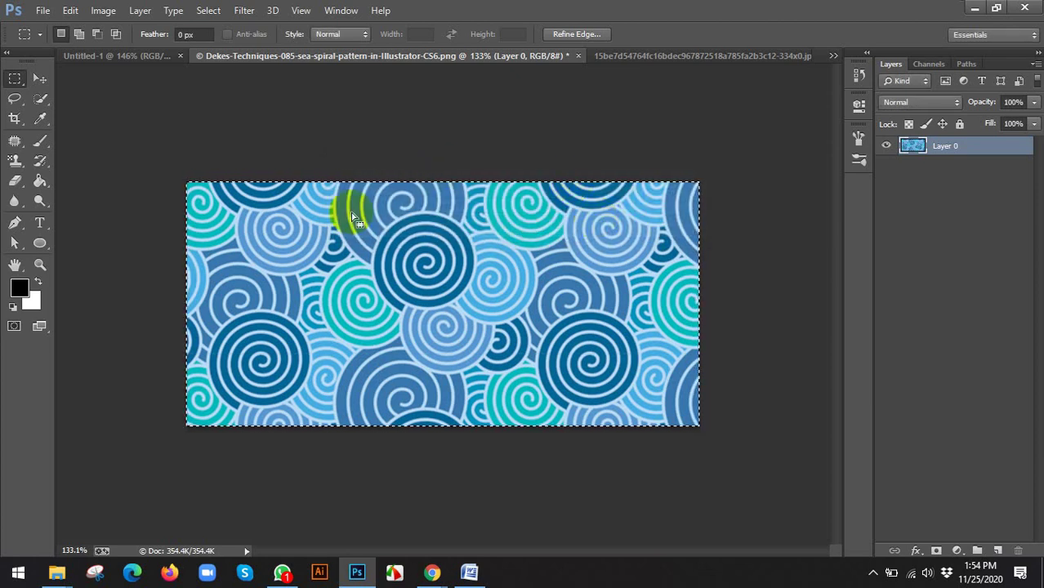
{"action": "left_click", "coordinate": [389, 254]}
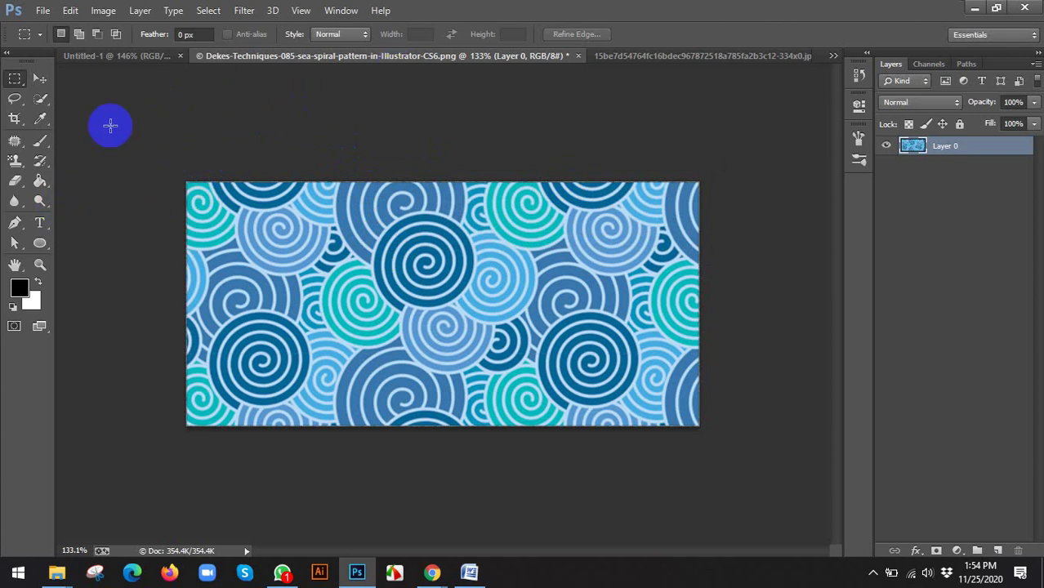
Activate the Pattern Stamp Tool in the Untitled-1 document and choose the newly defined sea-spiral pattern.
{"action": "left_click", "coordinate": [88, 56]}
{"action": "left_click", "coordinate": [16, 167]}
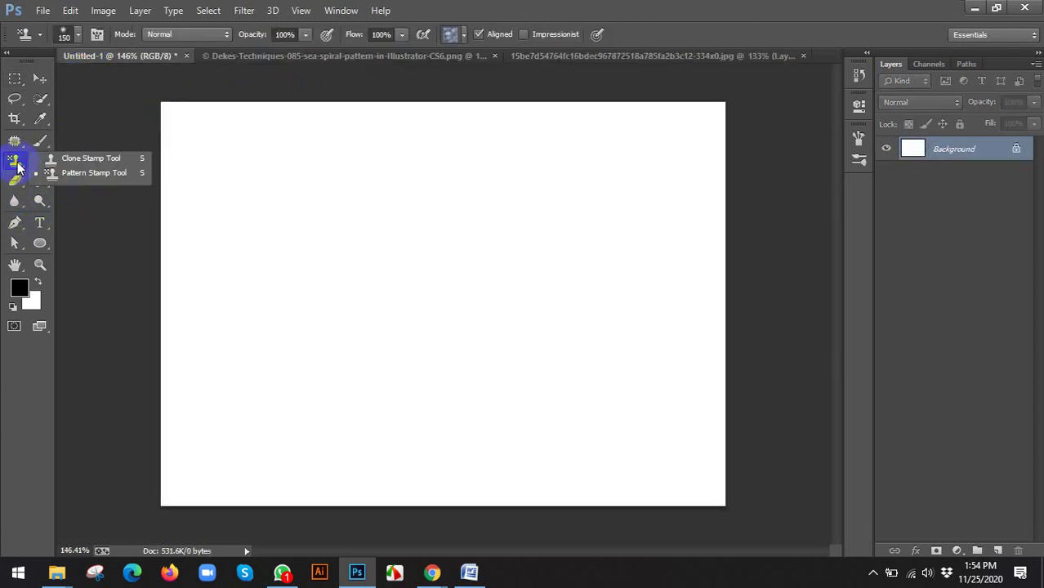
{"action": "left_click", "coordinate": [77, 174]}
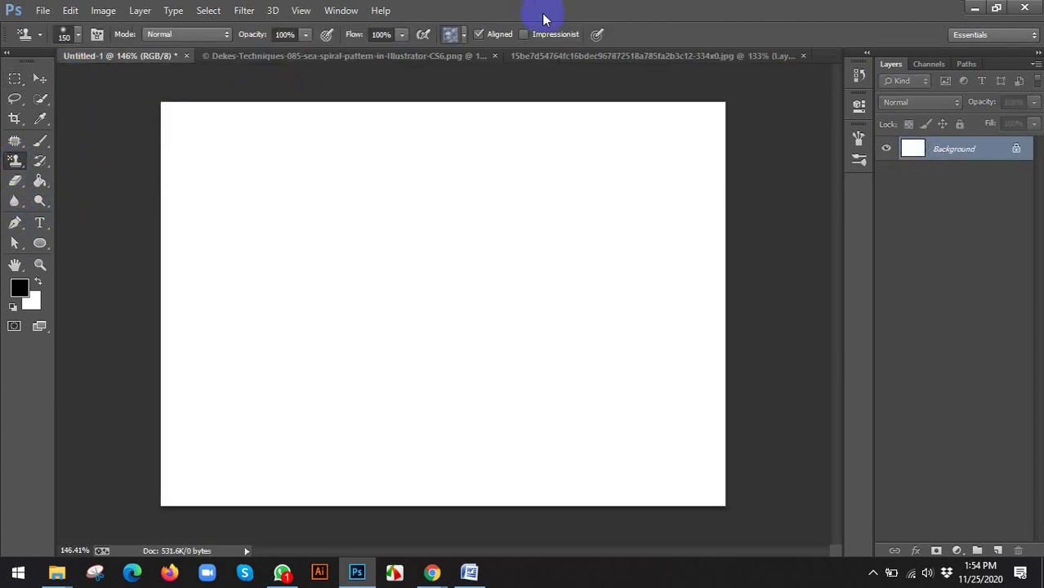
{"action": "left_click", "coordinate": [464, 36]}
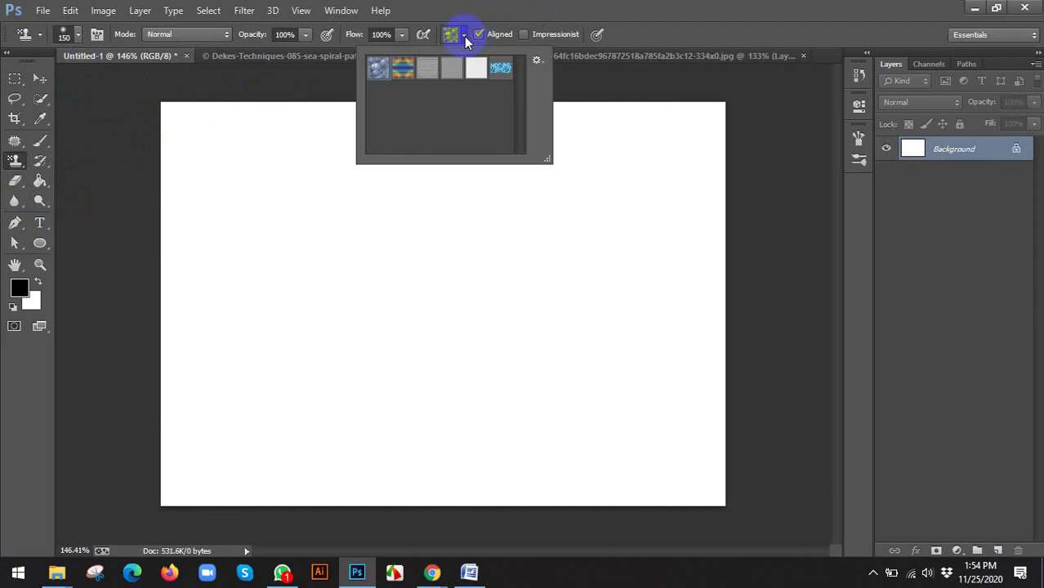
{"action": "left_click", "coordinate": [500, 70]}
{"action": "left_click", "coordinate": [677, 18]}
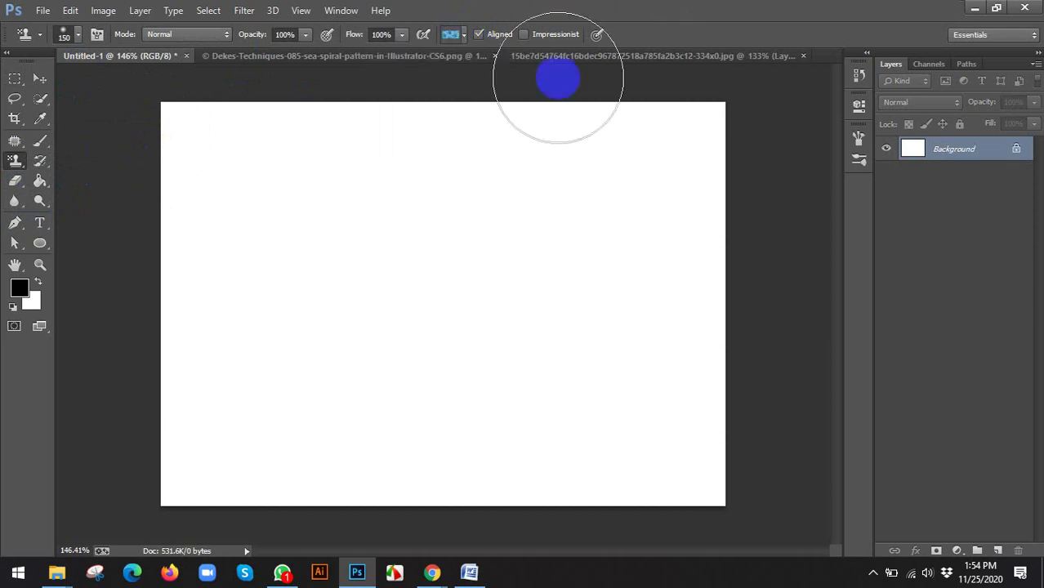
Paint the entire Untitled-1 canvas with the sea-spiral pattern at 100% zoom using the 150 px brush.
{"action": "left_click", "coordinate": [251, 61]}
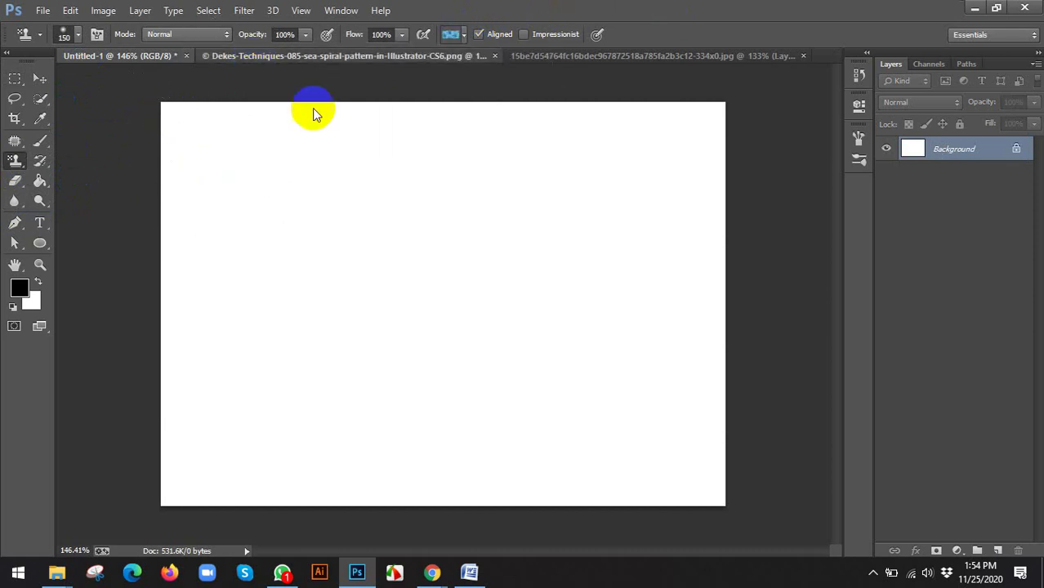
{"action": "left_click", "coordinate": [150, 56]}
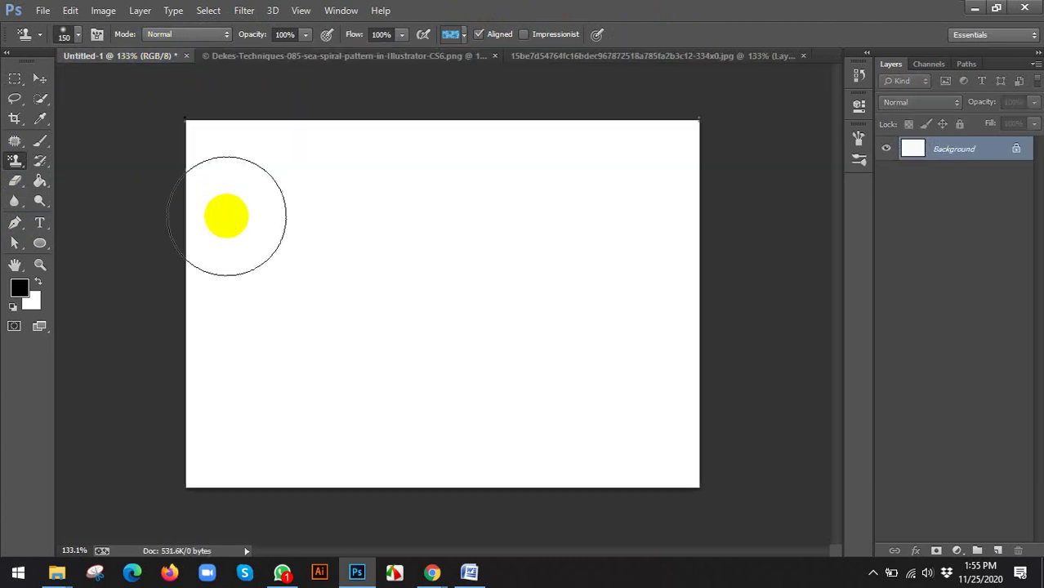
{"action": "key", "text": "ctrl+1"}
{"action": "mouse_move", "coordinate": [210, 177]}
{"action": "left_mouse_down"}
{"action": "mouse_move", "coordinate": [593, 186]}
{"action": "mouse_move", "coordinate": [576, 207]}
{"action": "mouse_move", "coordinate": [562, 287]}
{"action": "mouse_move", "coordinate": [677, 323]}
{"action": "mouse_move", "coordinate": [391, 341]}
{"action": "mouse_move", "coordinate": [161, 372]}
{"action": "mouse_move", "coordinate": [710, 466]}
{"action": "mouse_move", "coordinate": [639, 169]}
{"action": "mouse_move", "coordinate": [639, 428]}
{"action": "mouse_move", "coordinate": [573, 309]}
{"action": "mouse_move", "coordinate": [347, 398]}
{"action": "mouse_move", "coordinate": [244, 262]}
{"action": "mouse_move", "coordinate": [240, 408]}
{"action": "left_mouse_up"}
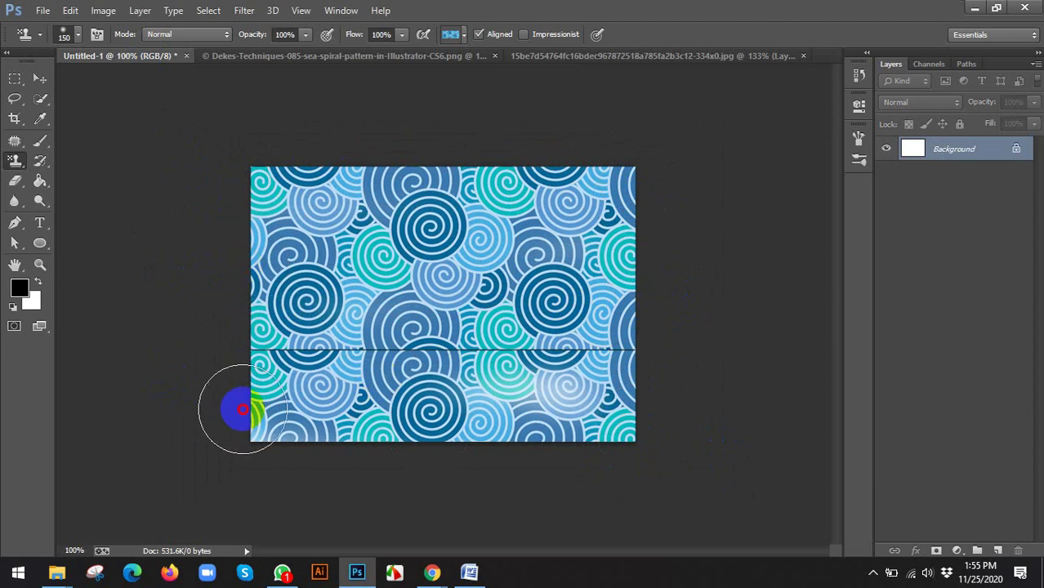
{"action": "mouse_move", "coordinate": [543, 372]}
{"action": "left_mouse_down"}
{"action": "mouse_move", "coordinate": [348, 296]}
{"action": "mouse_move", "coordinate": [606, 443]}
{"action": "mouse_move", "coordinate": [303, 303]}
{"action": "mouse_move", "coordinate": [659, 334]}
{"action": "mouse_move", "coordinate": [278, 395]}
{"action": "mouse_move", "coordinate": [479, 237]}
{"action": "left_mouse_up"}
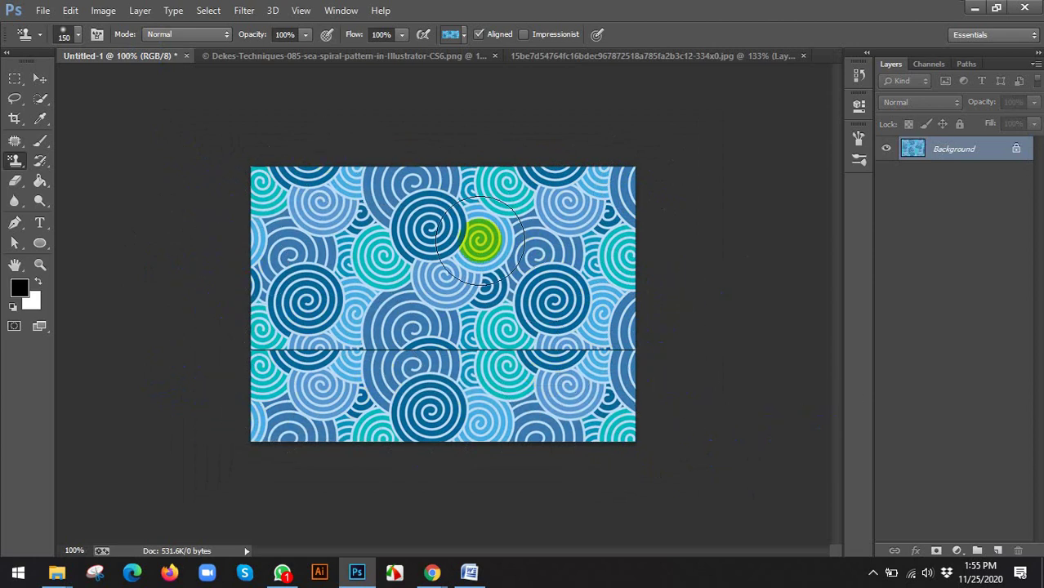
Undo the sea-spiral pattern painting on the Untitled-1 canvas.
{"action": "scroll", "coordinate": [479, 237], "scroll_direction": "up", "scroll_amount": 4}
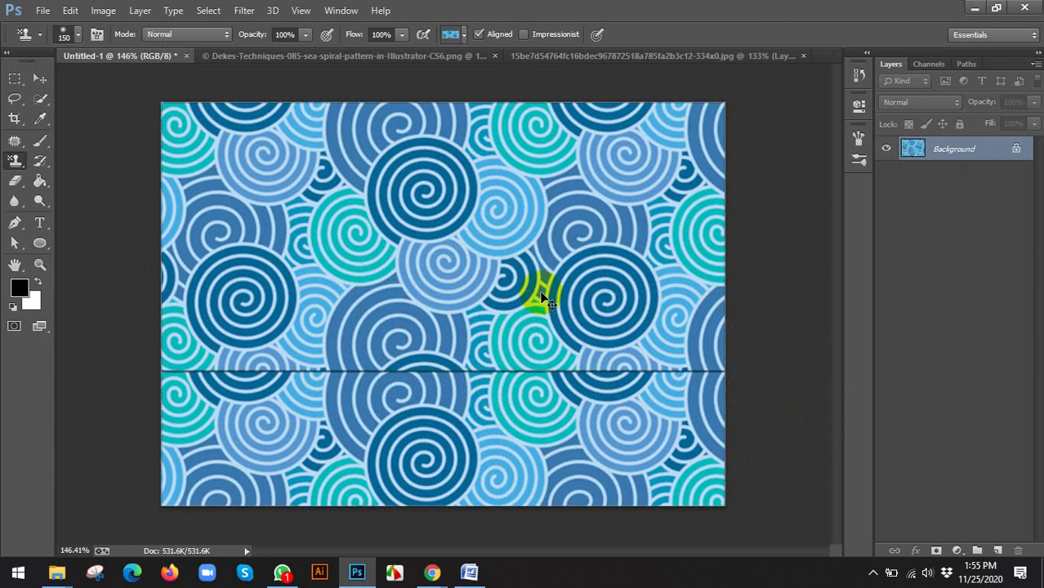
{"action": "key", "text": "ctrl+alt+z"}
Select a rectangular area around the central dark-blue spiral in the sea-spiral document with the Rectangular Marquee Tool.
{"action": "left_click", "coordinate": [270, 57]}
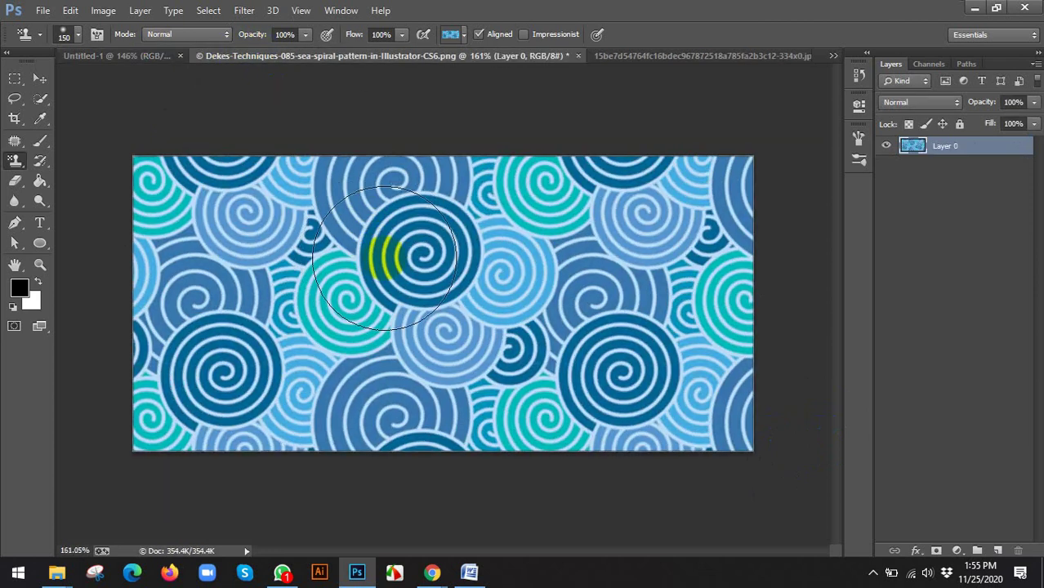
{"action": "scroll", "coordinate": [306, 239], "scroll_direction": "up", "scroll_amount": 3}
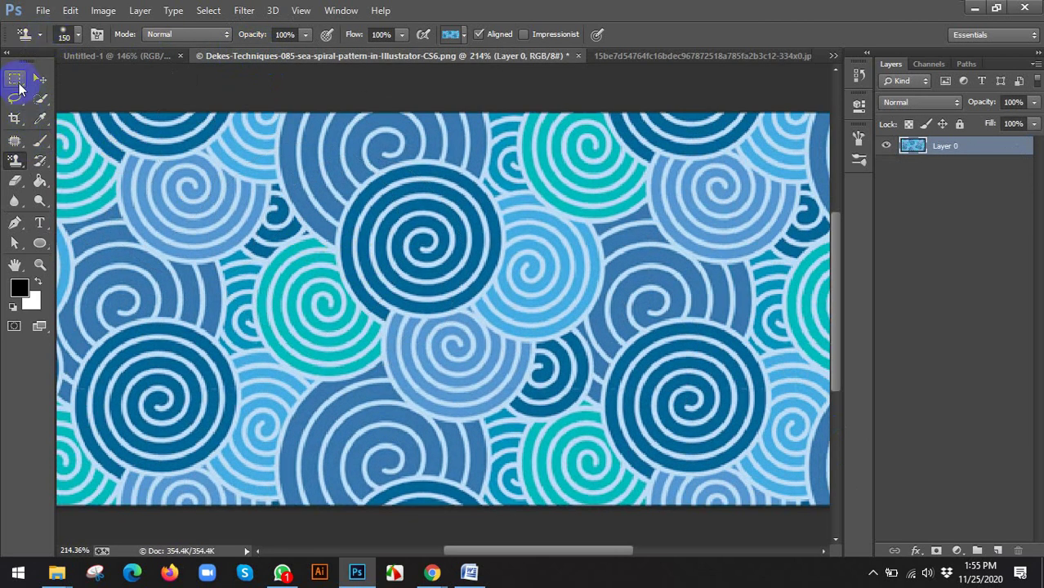
{"action": "left_click_drag", "start_coordinate": [18, 79], "coordinate": [52, 79]}
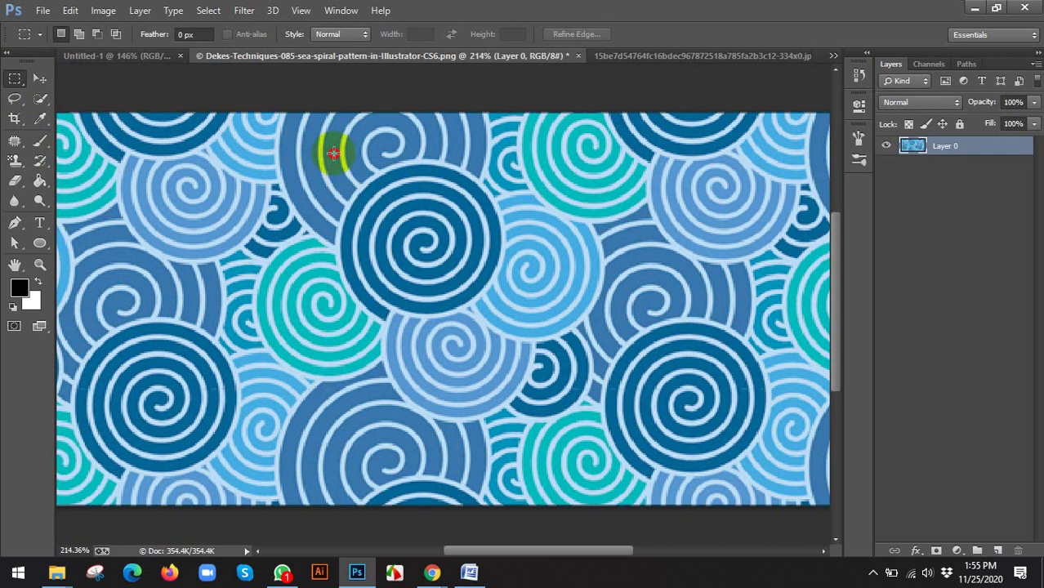
{"action": "left_click_drag", "start_coordinate": [333, 153], "coordinate": [548, 378]}
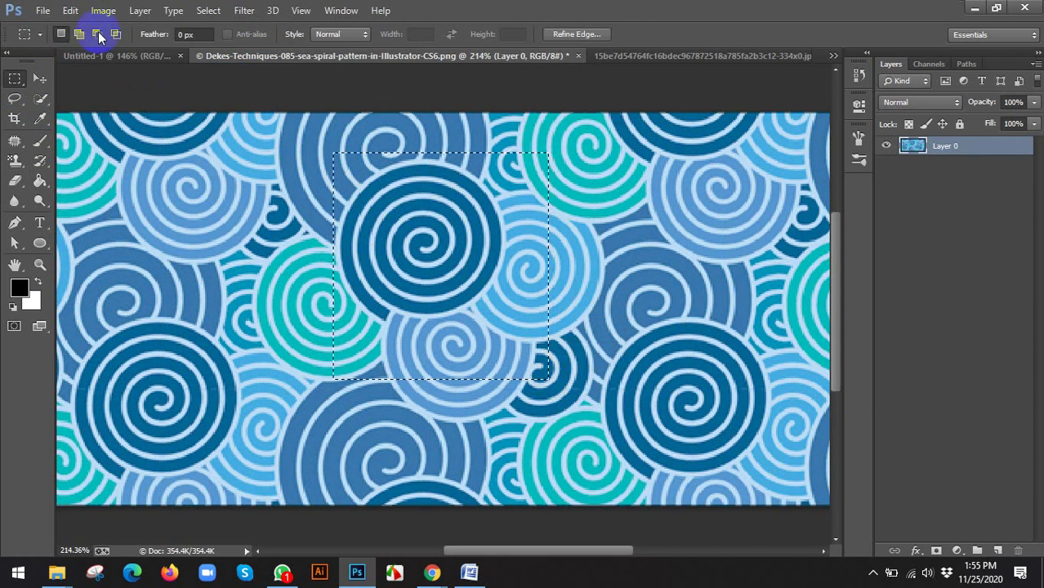
Define the selected spiral area as a new pattern with its default name and clear the selection.
{"action": "left_click", "coordinate": [103, 9]}
{"action": "mouse_move", "coordinate": [70, 10]}
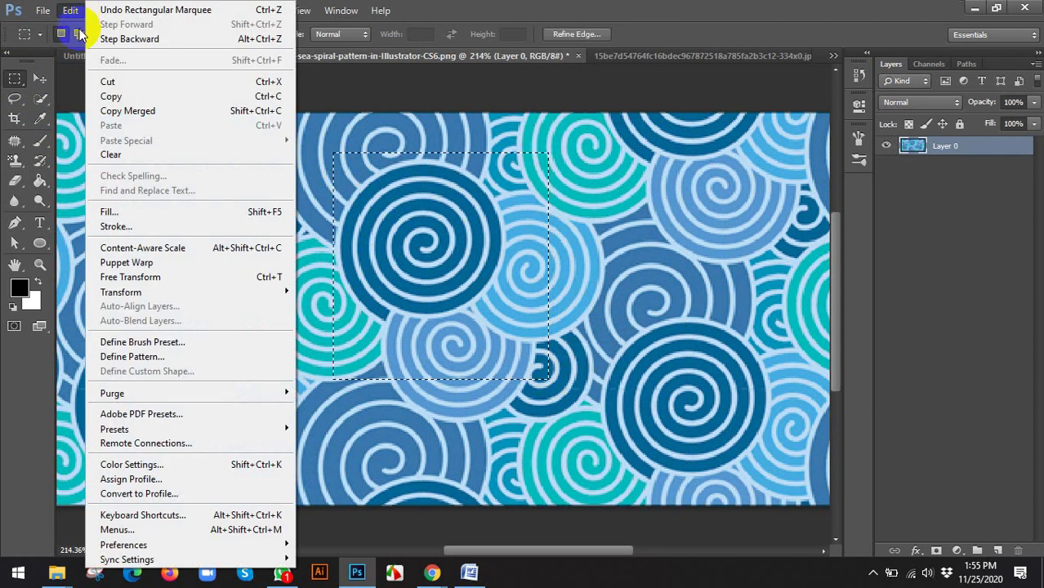
{"action": "left_click", "coordinate": [129, 356]}
{"action": "left_click", "coordinate": [676, 208]}
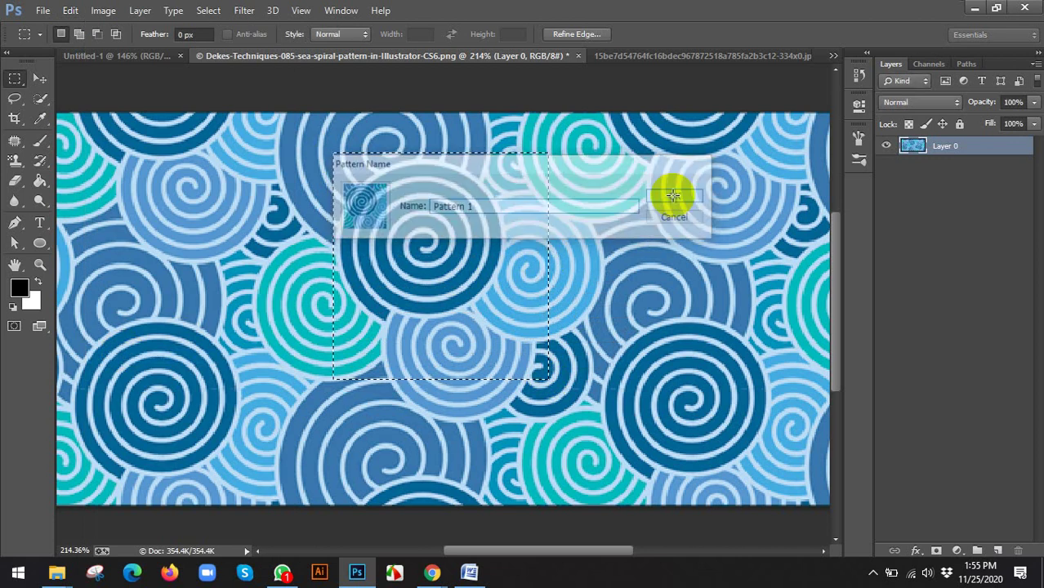
{"action": "key", "text": "ctrl+d"}
Activate the Pattern Stamp Tool in the Untitled-1 document and choose the newly defined single-spiral pattern.
{"action": "key", "text": "v"}
{"action": "left_click", "coordinate": [166, 54]}
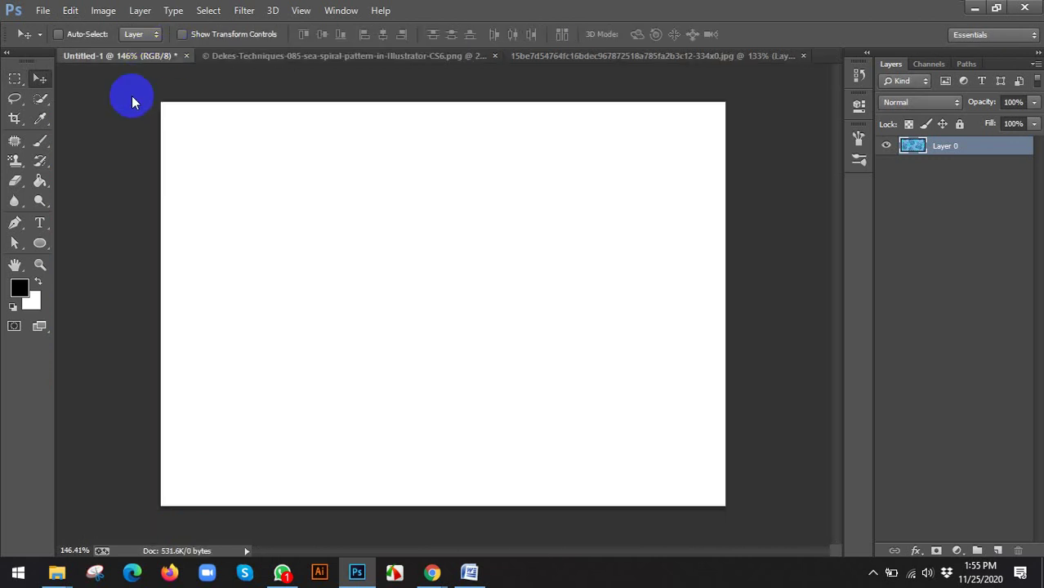
{"action": "left_click", "coordinate": [15, 160]}
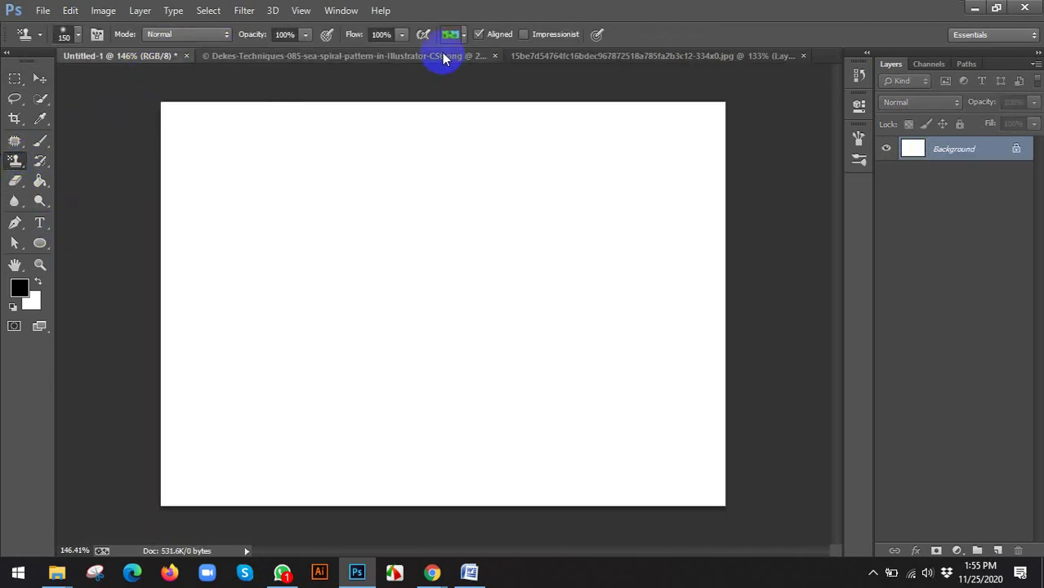
{"action": "left_click", "coordinate": [451, 35]}
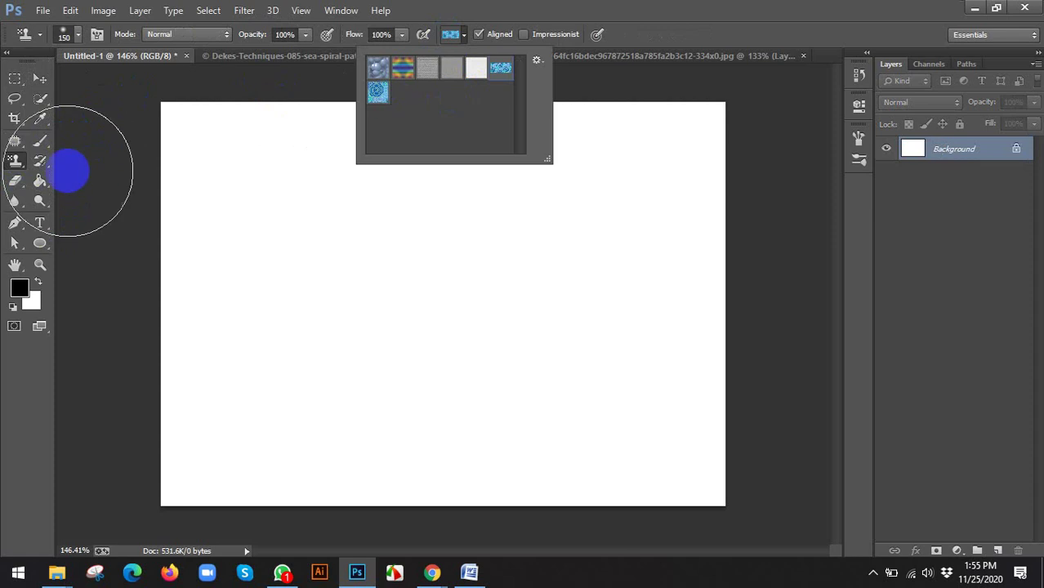
{"action": "right_click", "coordinate": [14, 160]}
{"action": "left_click", "coordinate": [66, 170]}
{"action": "left_click", "coordinate": [450, 35]}
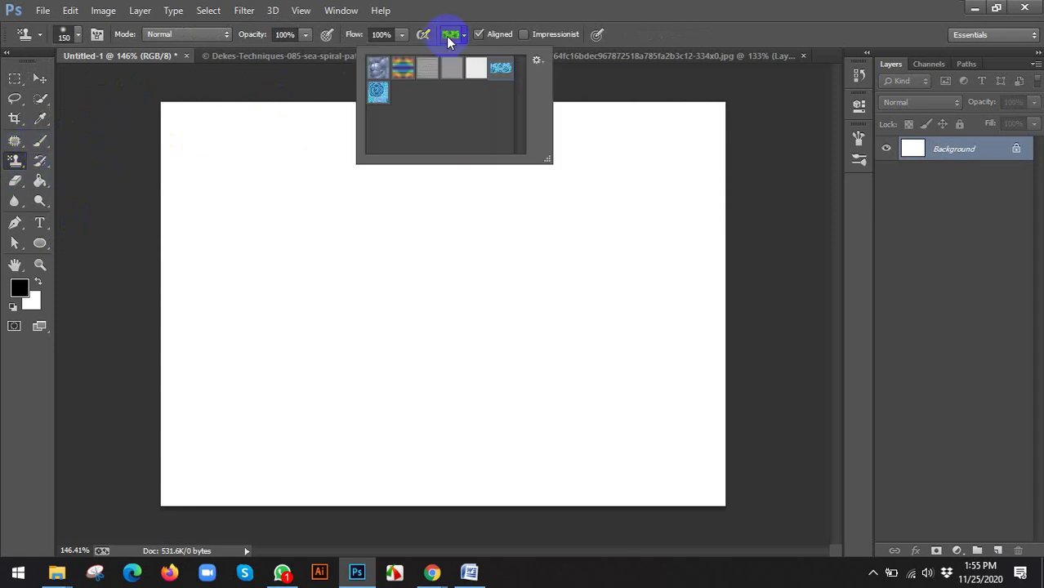
{"action": "left_click", "coordinate": [378, 93]}
{"action": "left_click", "coordinate": [621, 26]}
Paint the entire Untitled-1 canvas with the single-spiral pattern using the 150 px brush, and undo the painting.
{"action": "scroll", "coordinate": [296, 226], "scroll_direction": "down", "scroll_amount": 3}
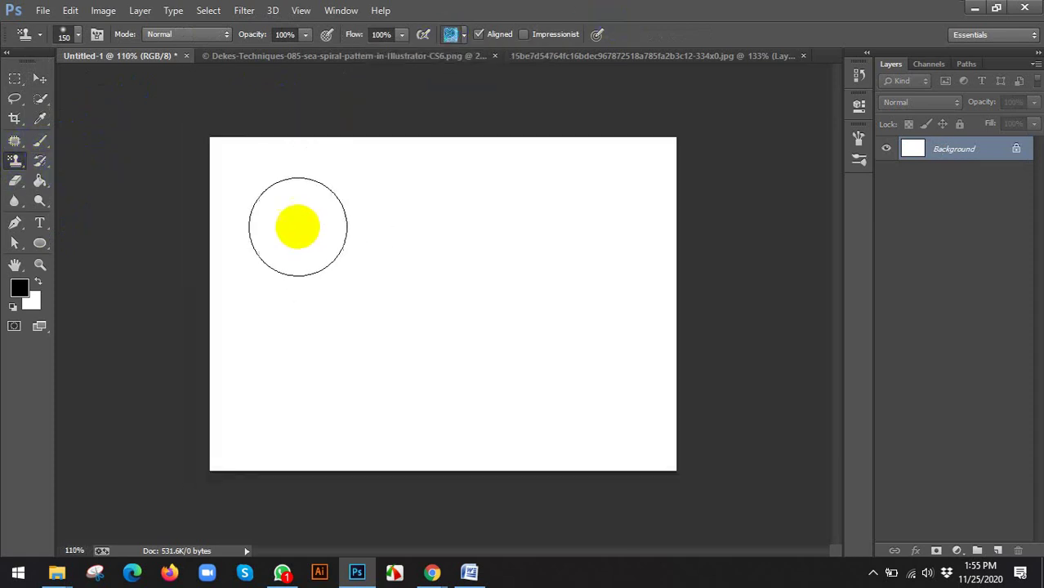
{"action": "mouse_move", "coordinate": [296, 226]}
{"action": "left_mouse_down"}
{"action": "mouse_move", "coordinate": [307, 182]}
{"action": "mouse_move", "coordinate": [579, 182]}
{"action": "mouse_move", "coordinate": [571, 210]}
{"action": "mouse_move", "coordinate": [165, 310]}
{"action": "mouse_move", "coordinate": [666, 315]}
{"action": "mouse_move", "coordinate": [426, 375]}
{"action": "mouse_move", "coordinate": [511, 448]}
{"action": "mouse_move", "coordinate": [670, 474]}
{"action": "mouse_move", "coordinate": [209, 419]}
{"action": "mouse_move", "coordinate": [662, 429]}
{"action": "mouse_move", "coordinate": [631, 193]}
{"action": "mouse_move", "coordinate": [311, 171]}
{"action": "mouse_move", "coordinate": [252, 376]}
{"action": "mouse_move", "coordinate": [630, 229]}
{"action": "mouse_move", "coordinate": [458, 169]}
{"action": "mouse_move", "coordinate": [210, 172]}
{"action": "left_mouse_up"}
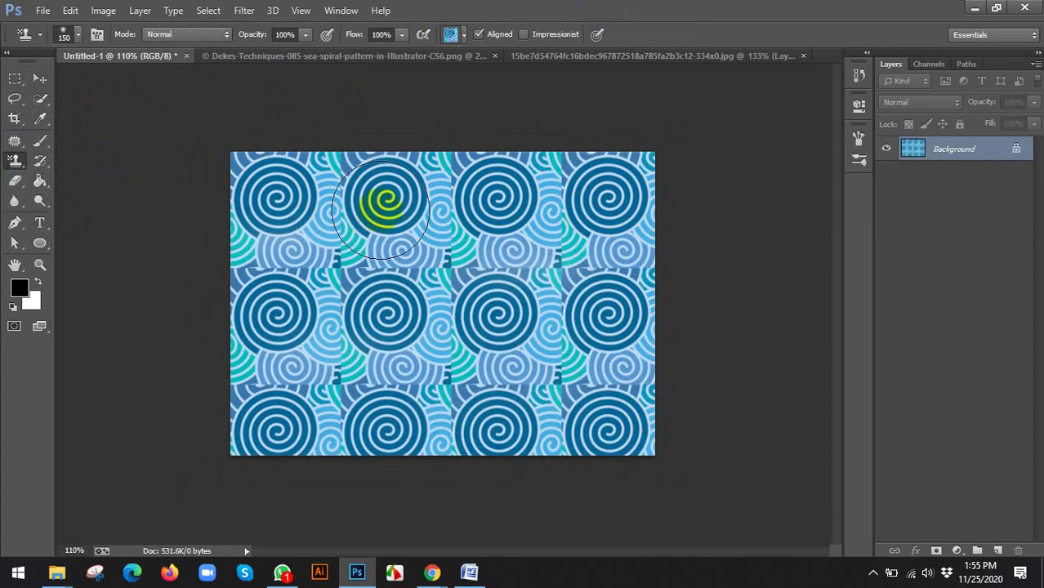
{"action": "scroll", "coordinate": [384, 205], "scroll_direction": "up", "scroll_amount": 3}
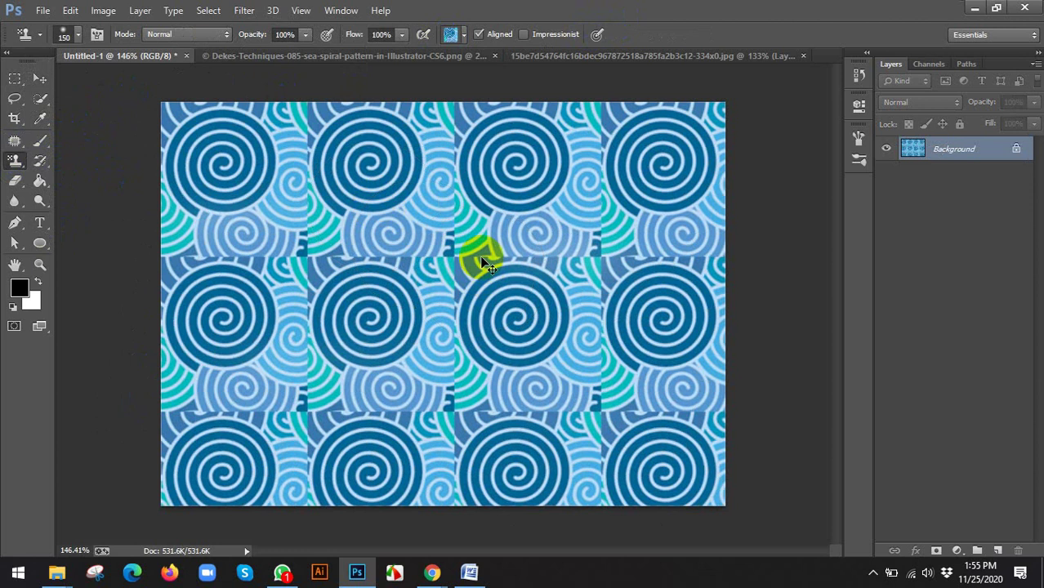
{"action": "key", "text": "ctrl+z"}
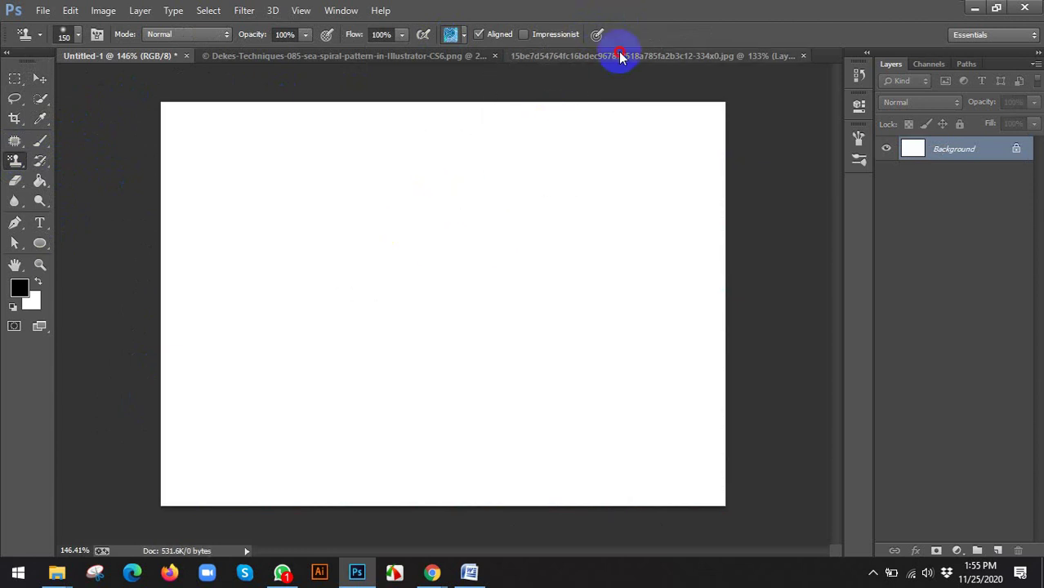
Show the T-shirt photo document with the whole image in view at 100% zoom.
{"action": "left_click", "coordinate": [620, 55]}
{"action": "scroll", "coordinate": [426, 334], "scroll_direction": "down", "scroll_amount": 2}
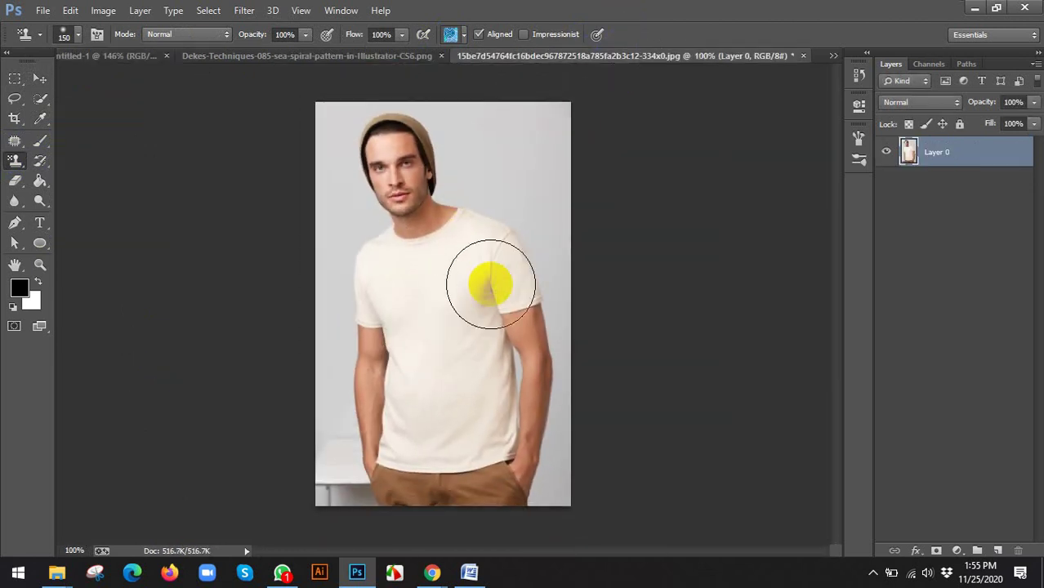
Switch to the Google Meet call in Chrome, admit the waiting participant, and return to Photoshop.
{"action": "mouse_move", "coordinate": [431, 571]}
{"action": "left_click", "coordinate": [321, 499]}
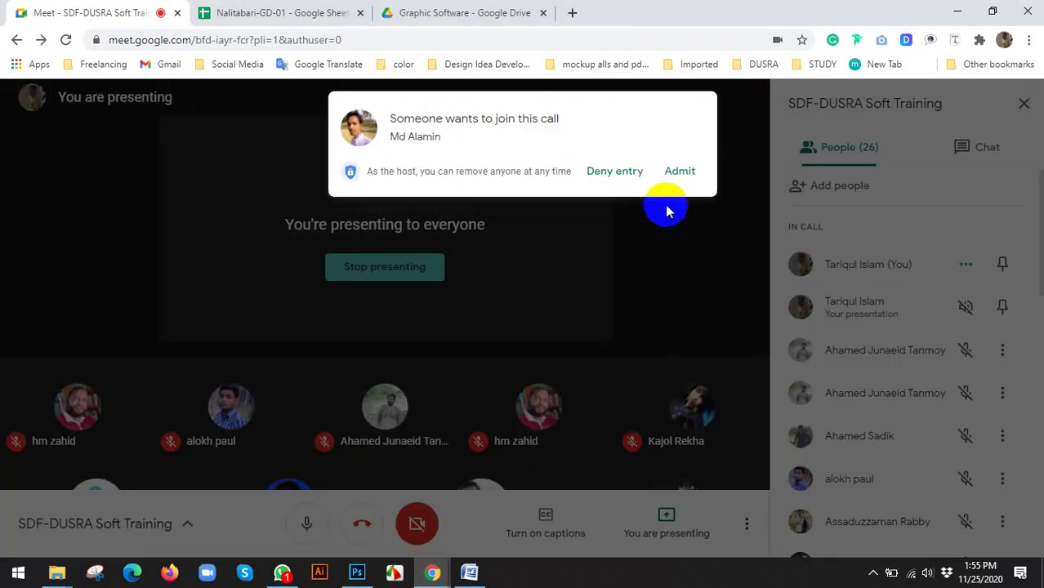
{"action": "left_click", "coordinate": [681, 175]}
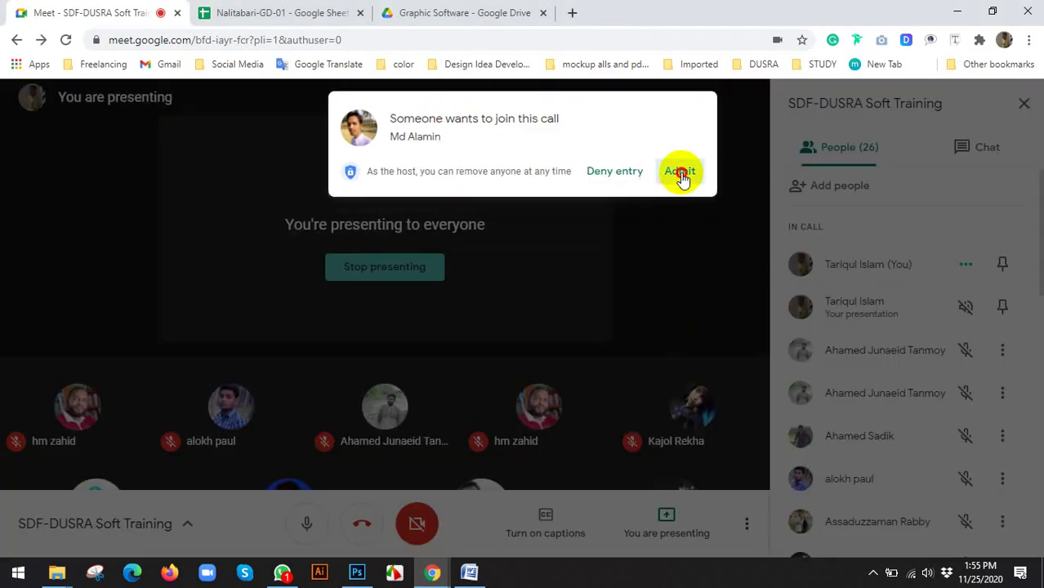
{"action": "left_click", "coordinate": [354, 574]}
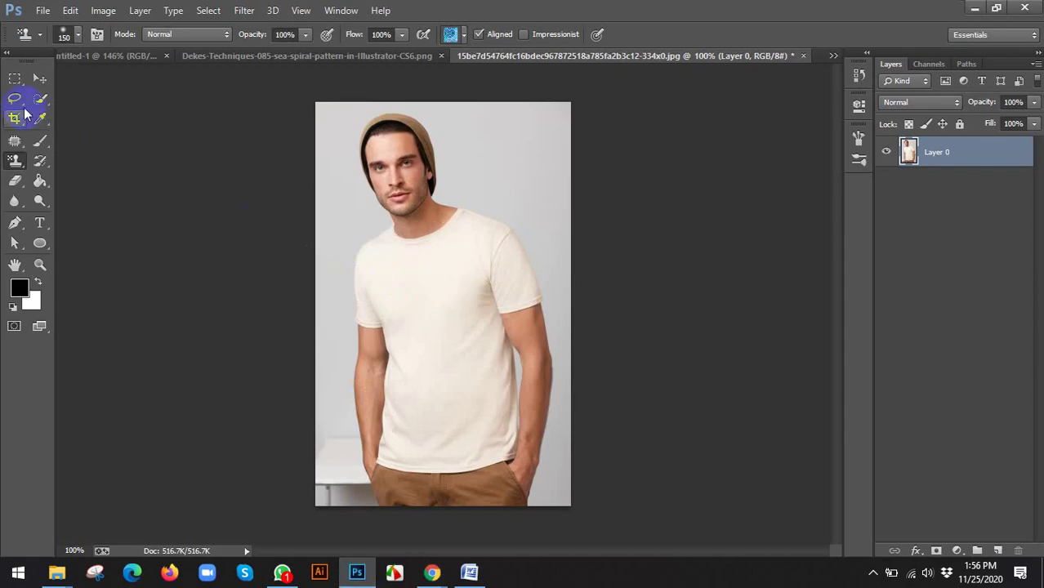
Select the man's entire T-shirt, including both sleeves, with the Quick Selection Tool at brush size 35.
{"action": "left_click", "coordinate": [426, 305]}
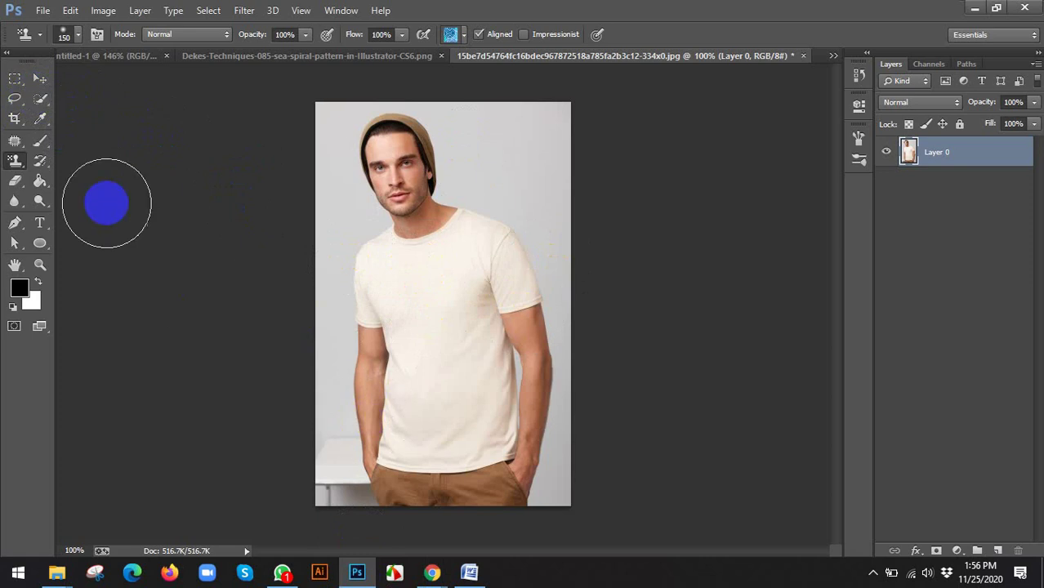
{"action": "left_click", "coordinate": [43, 102]}
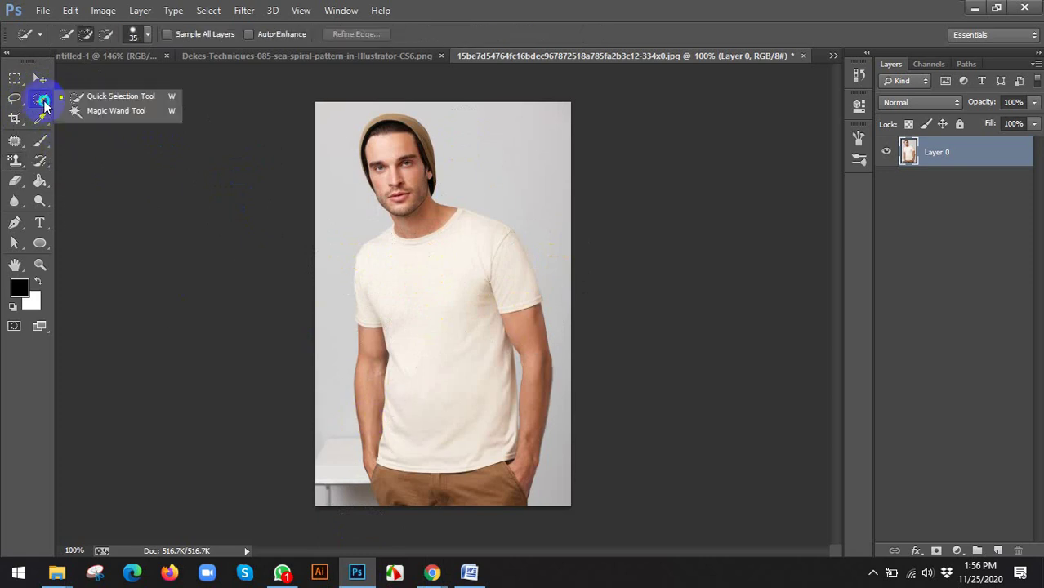
{"action": "left_click", "coordinate": [109, 102]}
{"action": "mouse_move", "coordinate": [446, 300]}
{"action": "left_mouse_down"}
{"action": "mouse_move", "coordinate": [464, 412]}
{"action": "mouse_move", "coordinate": [450, 385]}
{"action": "left_mouse_up"}
{"action": "scroll", "coordinate": [450, 384], "scroll_direction": "up", "scroll_amount": 2}
{"action": "mouse_move", "coordinate": [450, 285]}
{"action": "left_mouse_down"}
{"action": "mouse_move", "coordinate": [415, 284]}
{"action": "mouse_move", "coordinate": [470, 233]}
{"action": "mouse_move", "coordinate": [527, 246]}
{"action": "mouse_move", "coordinate": [529, 282]}
{"action": "left_mouse_up"}
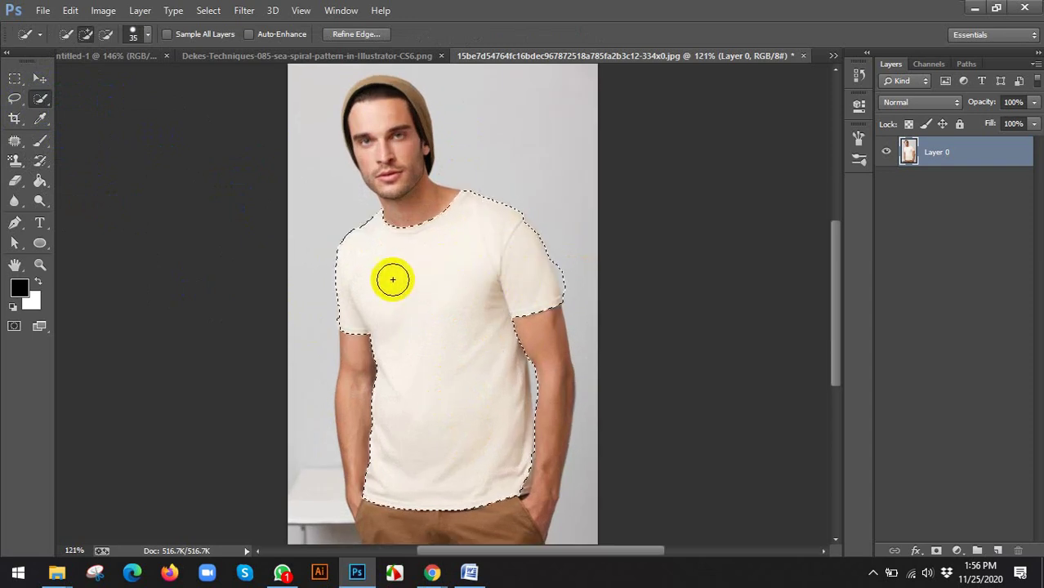
Refine the T-shirt selection by removing the grey background along the outer edge of the shoulder and sleeve on the photo's right side.
{"action": "scroll", "coordinate": [572, 219], "scroll_direction": "up", "scroll_amount": 4}
{"action": "scroll", "coordinate": [531, 236], "scroll_direction": "up", "scroll_amount": 2}
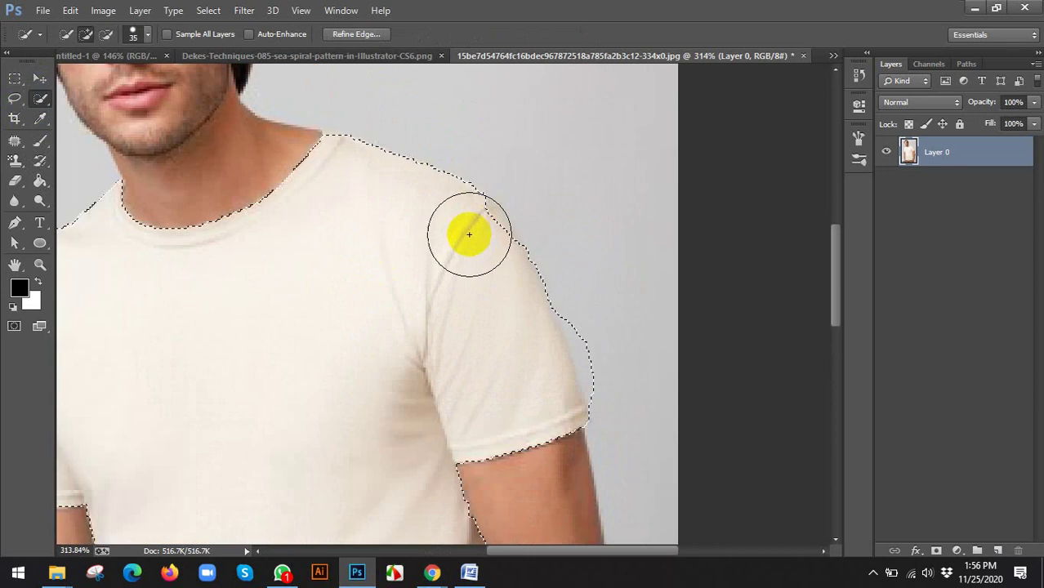
{"action": "mouse_move", "coordinate": [526, 198]}
{"action": "left_mouse_down"}
{"action": "mouse_move", "coordinate": [601, 287]}
{"action": "mouse_move", "coordinate": [634, 383]}
{"action": "mouse_move", "coordinate": [606, 341]}
{"action": "mouse_move", "coordinate": [606, 312]}
{"action": "mouse_move", "coordinate": [635, 401]}
{"action": "left_mouse_up"}
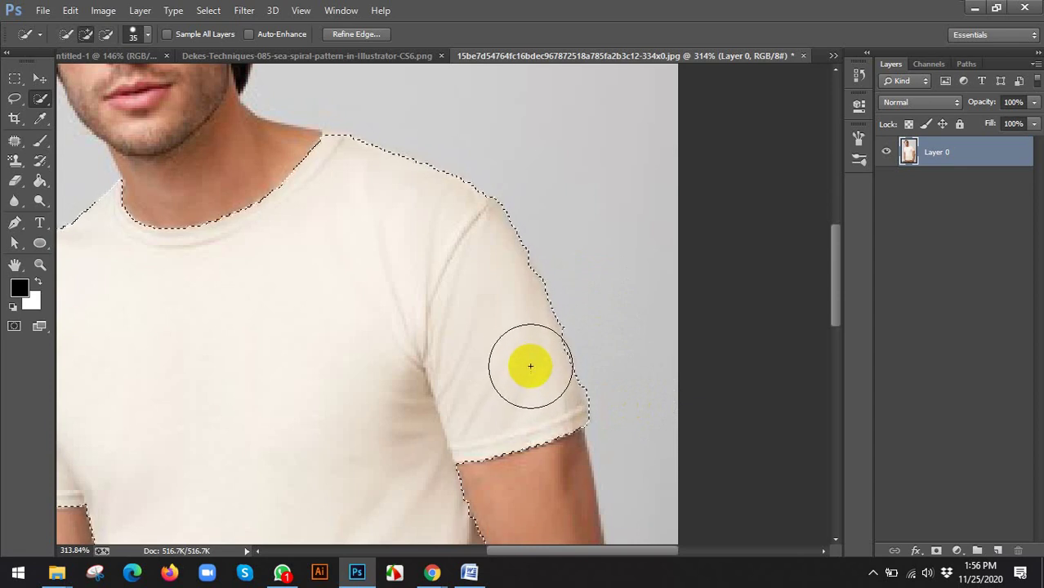
{"action": "left_click_drag", "start_coordinate": [530, 366], "coordinate": [513, 360]}
{"action": "scroll", "coordinate": [532, 319], "scroll_direction": "down", "scroll_amount": 3}
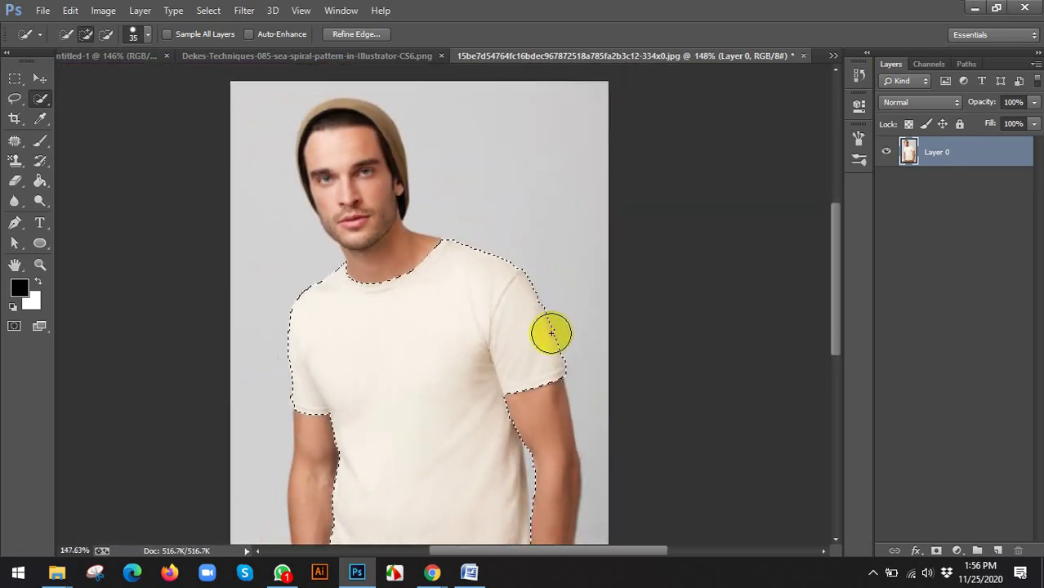
{"action": "scroll", "coordinate": [356, 378], "scroll_direction": "up", "scroll_amount": 1}
{"action": "left_click_drag", "start_coordinate": [422, 361], "coordinate": [361, 276]}
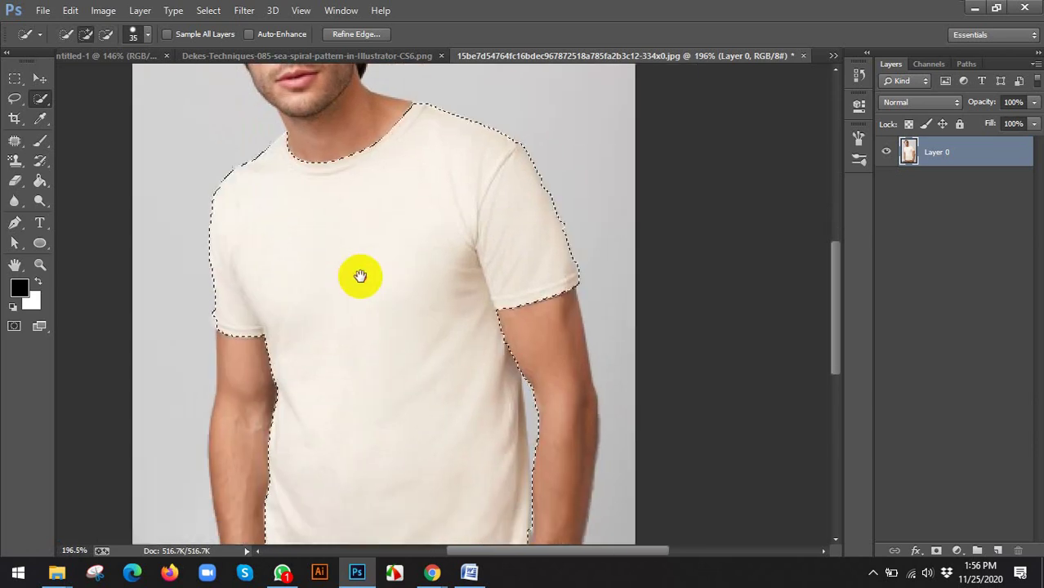
{"action": "scroll", "coordinate": [408, 216], "scroll_direction": "down", "scroll_amount": 1}
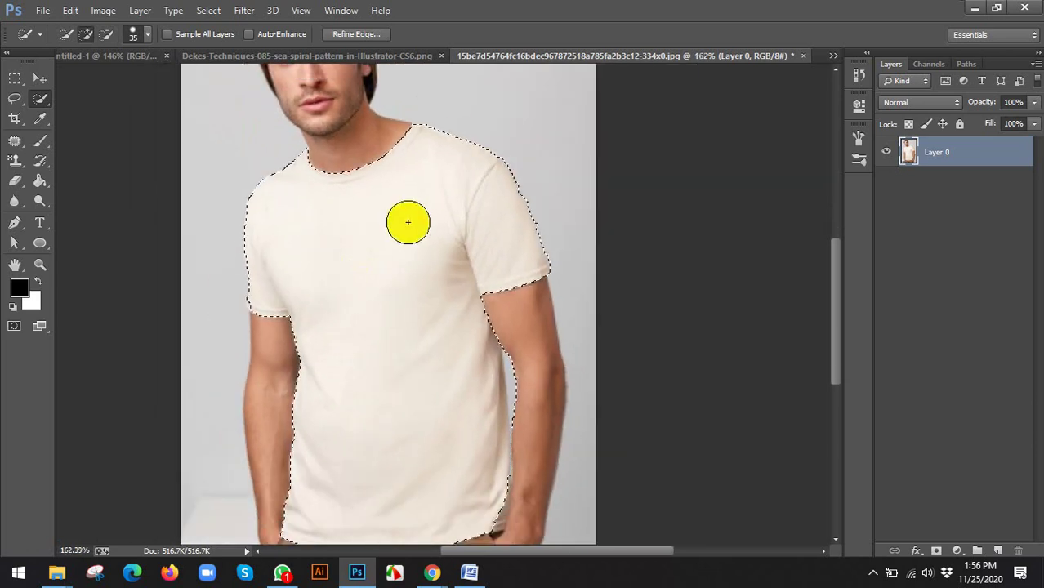
Activate the Pattern Stamp Tool for the T-shirt photo and choose the full sea-spiral pattern.
{"action": "left_click_drag", "start_coordinate": [15, 160], "coordinate": [70, 180]}
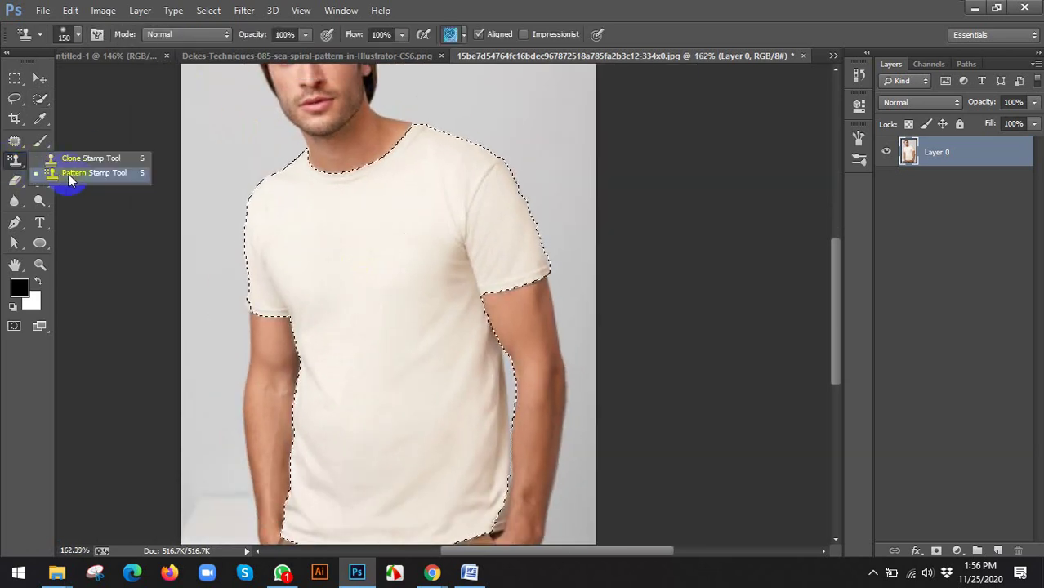
{"action": "left_click", "coordinate": [69, 175]}
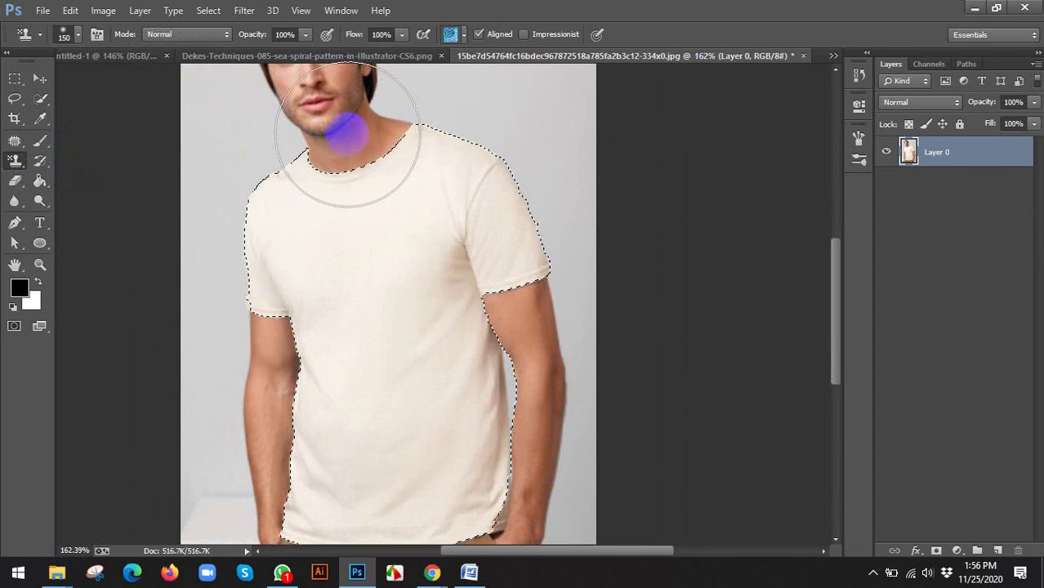
{"action": "left_click", "coordinate": [463, 34]}
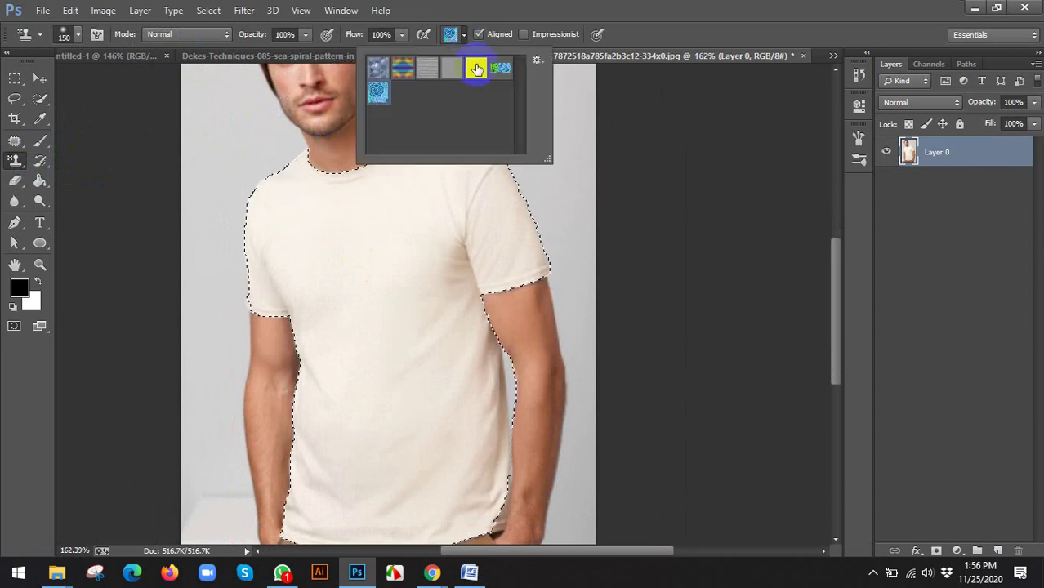
{"action": "left_click", "coordinate": [654, 41]}
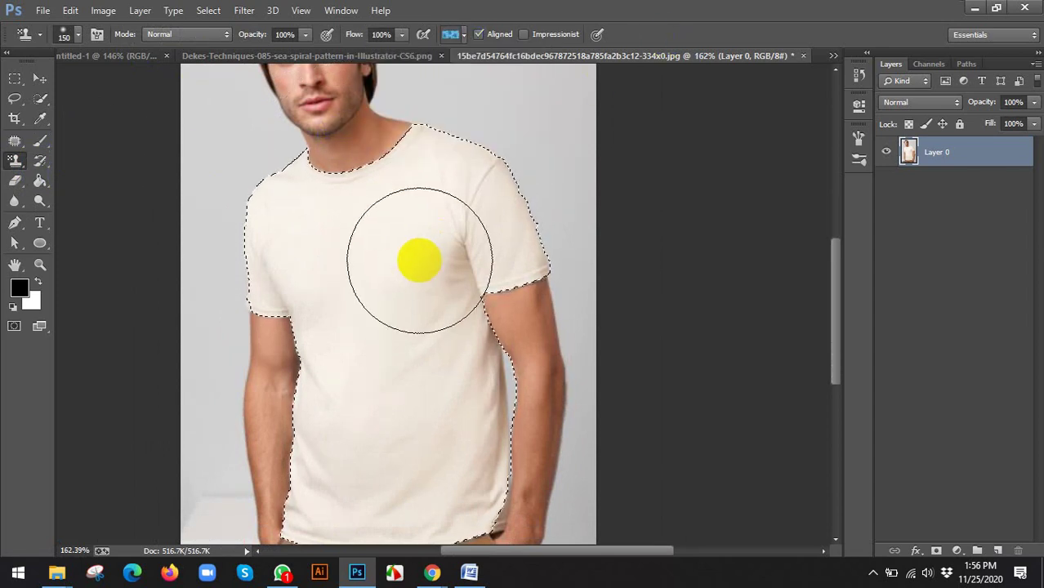
Paint the sea-spiral pattern over the whole selected T-shirt with the 150 px brush.
{"action": "scroll", "coordinate": [331, 250], "scroll_direction": "down", "scroll_amount": 3}
{"action": "mouse_move", "coordinate": [330, 249]}
{"action": "left_mouse_down"}
{"action": "mouse_move", "coordinate": [466, 240]}
{"action": "mouse_move", "coordinate": [326, 319]}
{"action": "mouse_move", "coordinate": [331, 405]}
{"action": "mouse_move", "coordinate": [366, 496]}
{"action": "left_mouse_up"}
{"action": "left_click", "coordinate": [545, 267]}
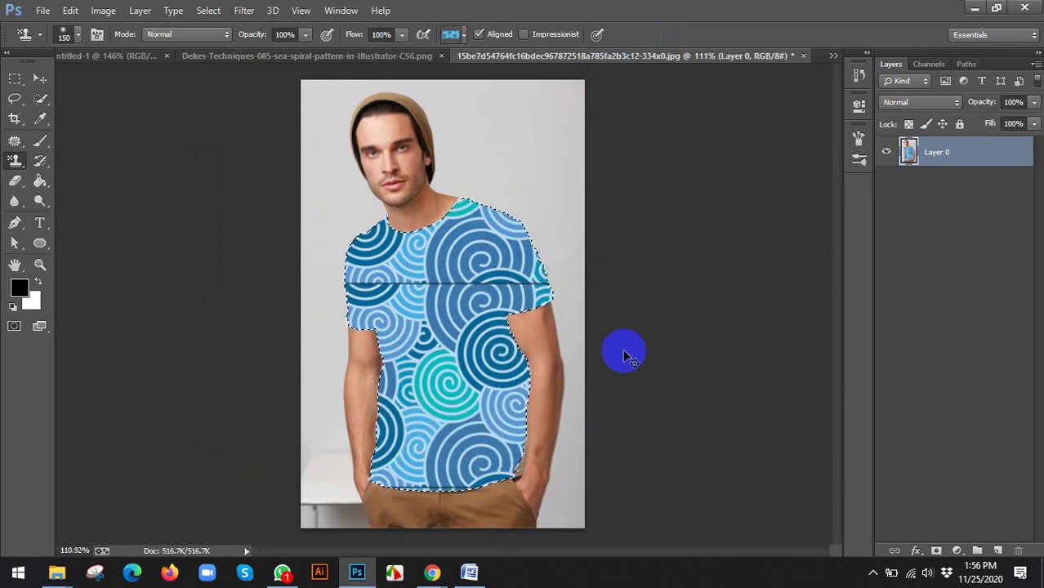
{"action": "scroll", "coordinate": [637, 346], "scroll_direction": "down", "scroll_amount": 3}
{"action": "scroll", "coordinate": [682, 364], "scroll_direction": "up", "scroll_amount": 2}
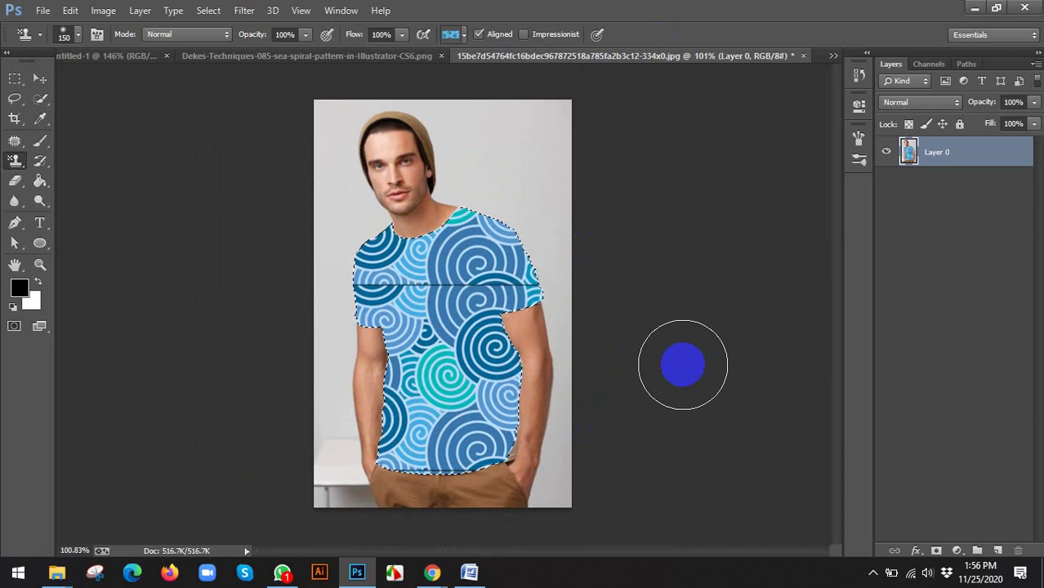
{"action": "scroll", "coordinate": [572, 396], "scroll_direction": "up", "scroll_amount": 2}
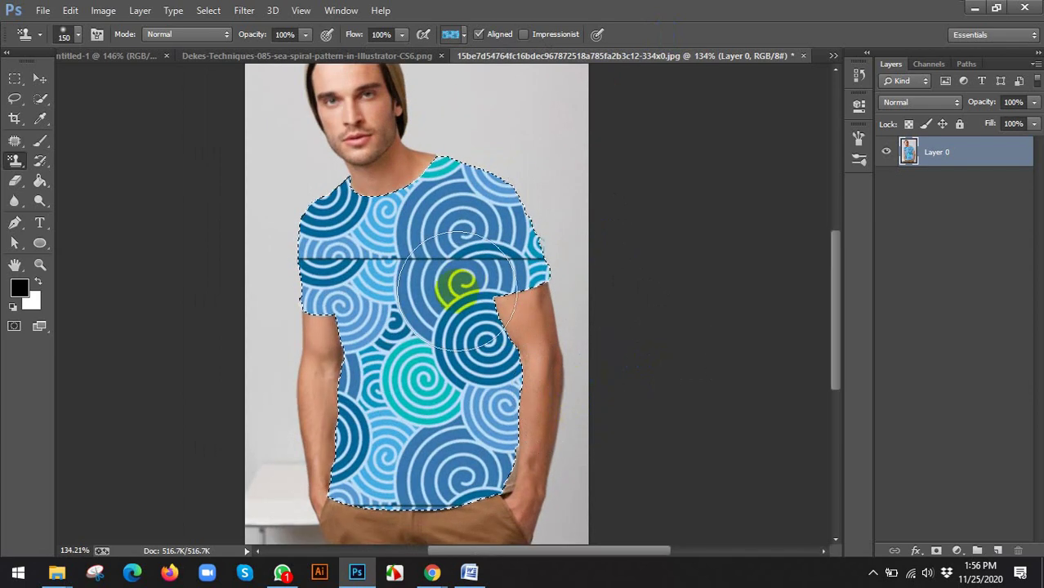
Switch to the Google Meet call window in Chrome.
{"action": "left_click", "coordinate": [432, 573]}
{"action": "left_click", "coordinate": [362, 515]}
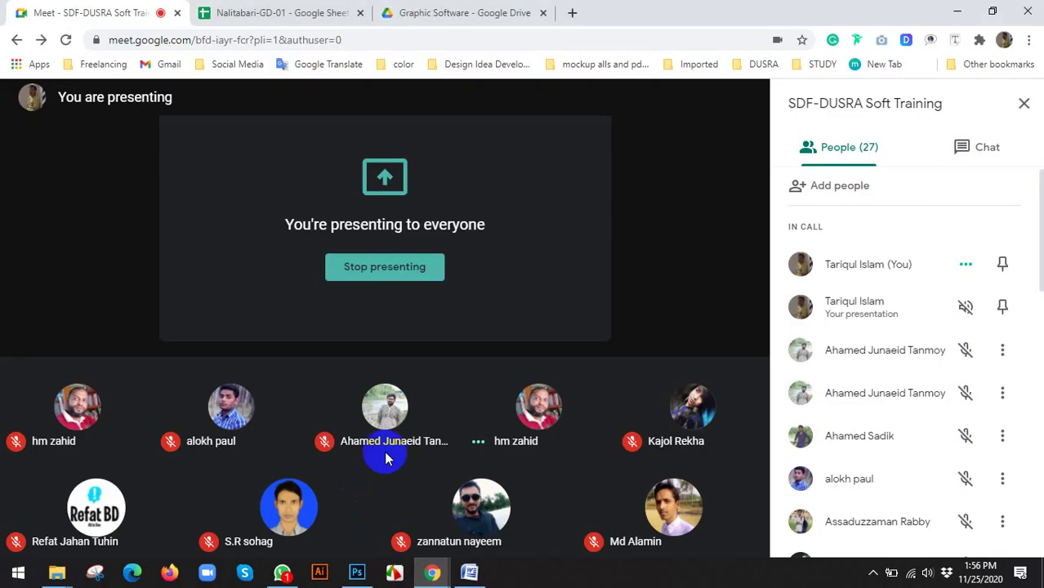
Check the Google Meet call's chat messages and participant list, and switch back to Photoshop.
{"action": "left_click", "coordinate": [936, 148]}
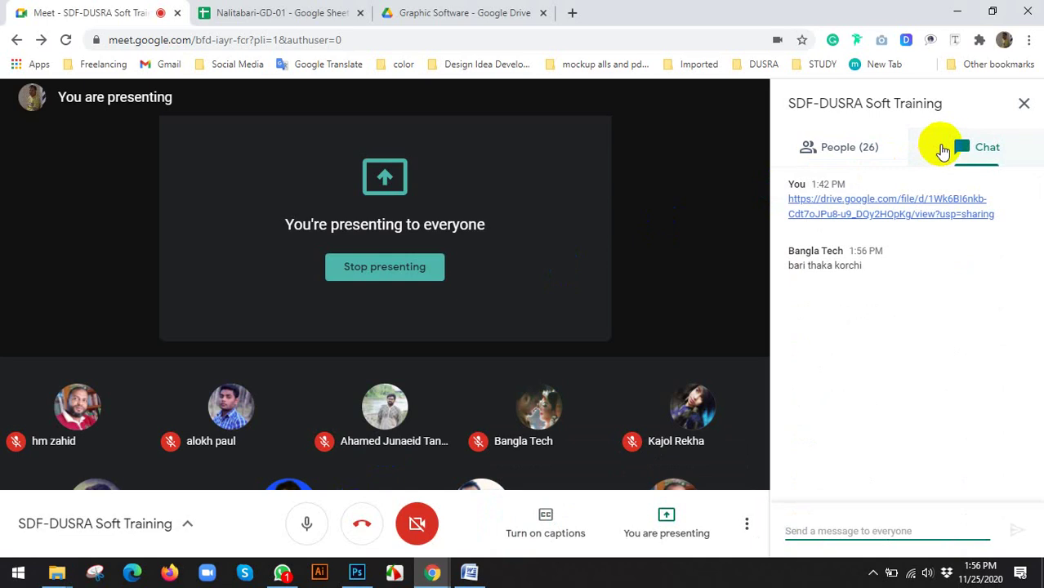
{"action": "left_click", "coordinate": [804, 145]}
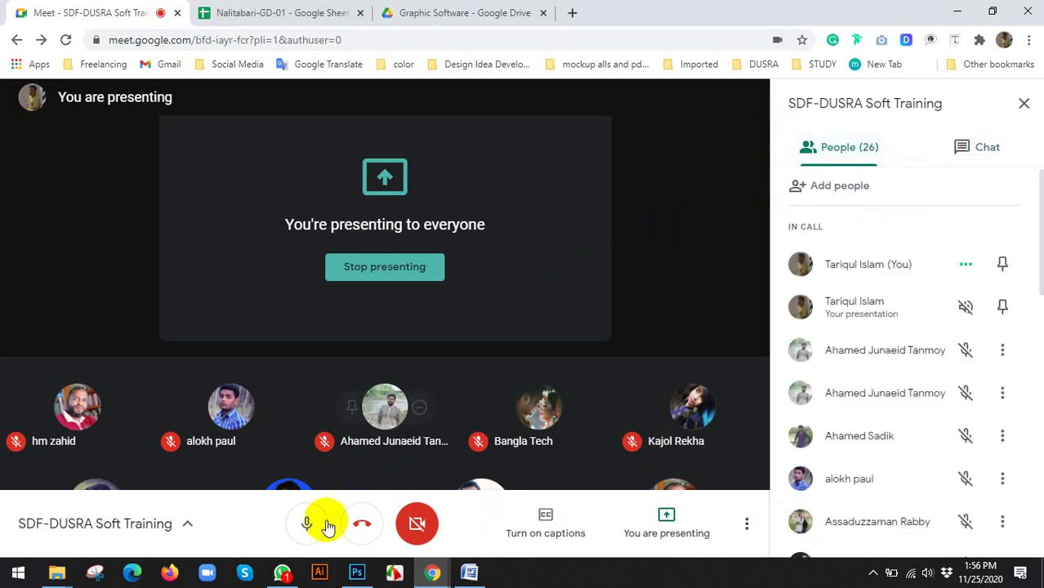
{"action": "left_click", "coordinate": [356, 574]}
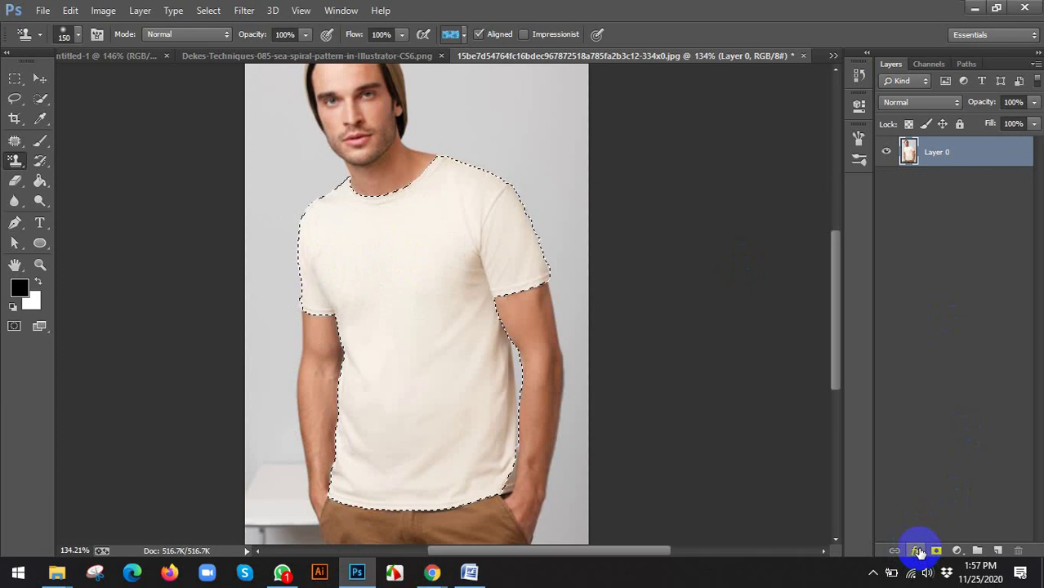
{"action": "left_click", "coordinate": [917, 552]}
{"action": "left_click", "coordinate": [914, 551]}
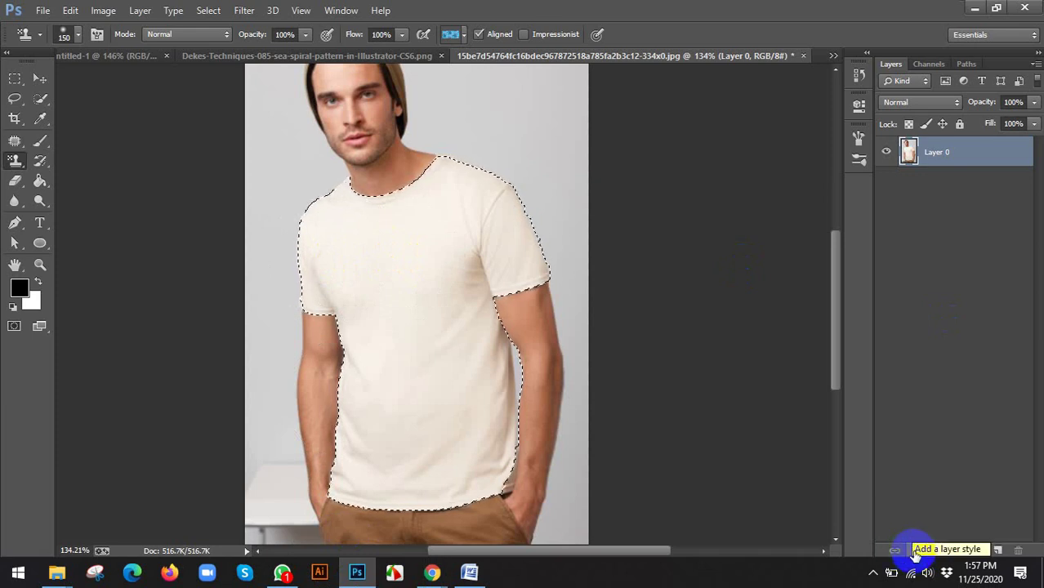
{"action": "left_click", "coordinate": [915, 552]}
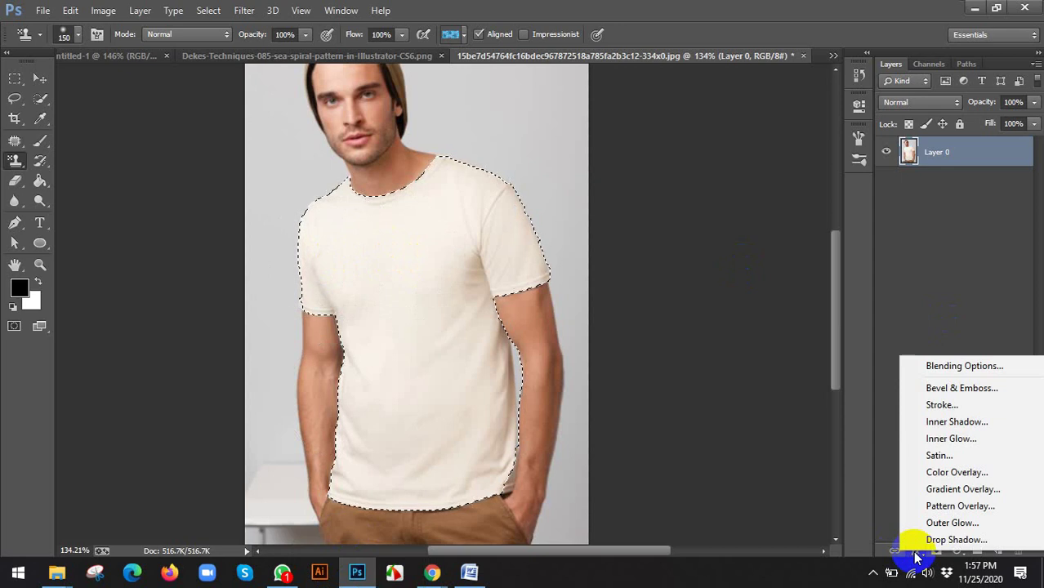
{"action": "left_click", "coordinate": [937, 508]}
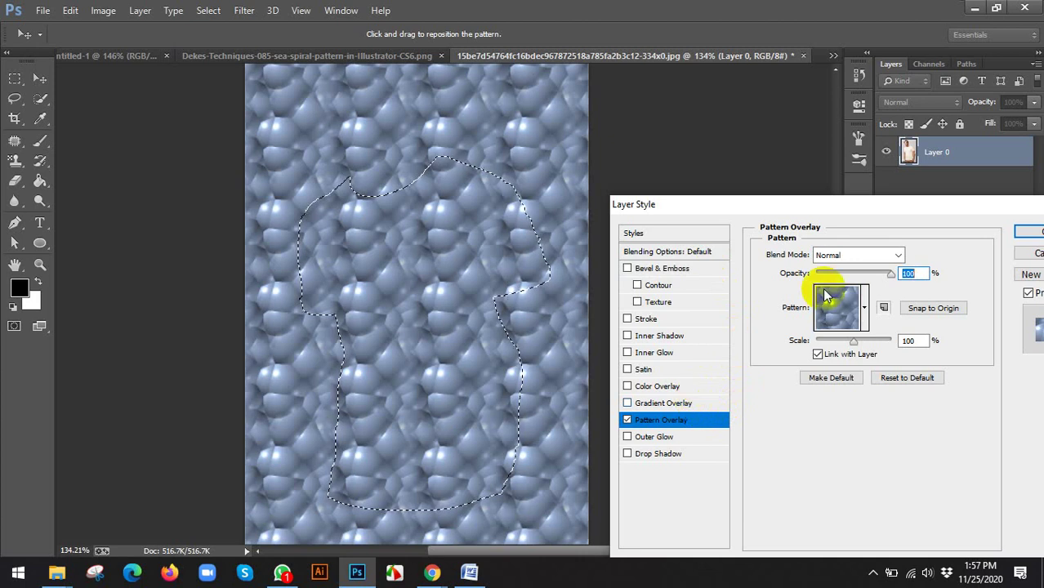
{"action": "left_click", "coordinate": [1027, 255]}
{"action": "key", "text": "s"}
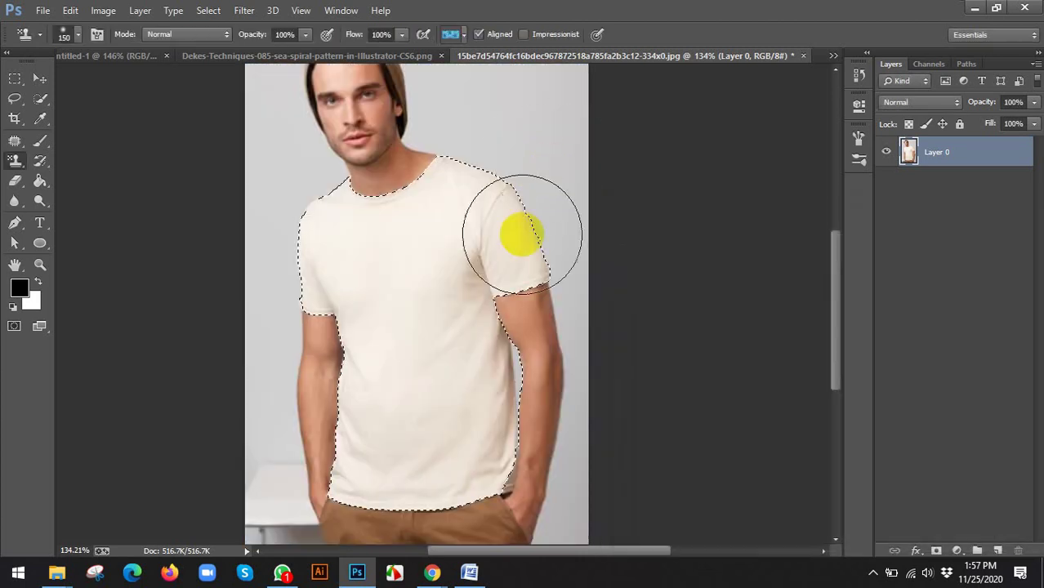
Subtract the grey gap between the shirt and the arm on the photo's right side from the selection with an 8 px Quick Selection brush.
{"action": "scroll", "coordinate": [570, 337], "scroll_direction": "up", "scroll_amount": 1}
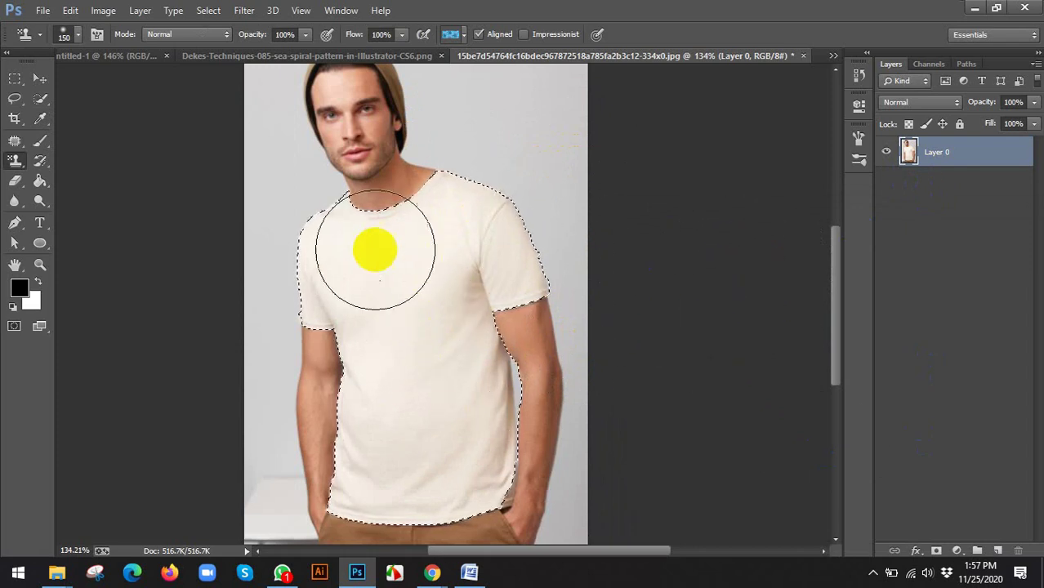
{"action": "scroll", "coordinate": [431, 414], "scroll_direction": "up", "scroll_amount": 5}
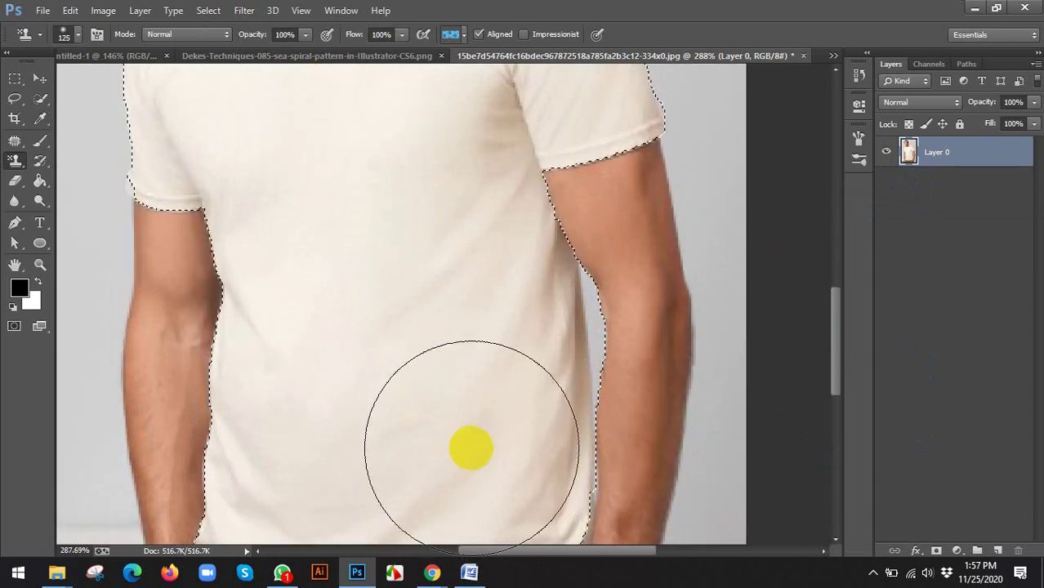
{"action": "key", "text": "bracketleft"}
{"action": "key", "text": "bracketleft"}
{"action": "key", "text": "bracketleft"}
{"action": "key", "text": "bracketleft"}
{"action": "key", "text": "bracketleft"}
{"action": "key", "text": "bracketleft"}
{"action": "key", "text": "bracketleft"}
{"action": "key", "text": "bracketleft"}
{"action": "key", "text": "bracketleft"}
{"action": "scroll", "coordinate": [494, 427], "scroll_direction": "down", "scroll_amount": 2}
{"action": "scroll", "coordinate": [568, 344], "scroll_direction": "up", "scroll_amount": 4}
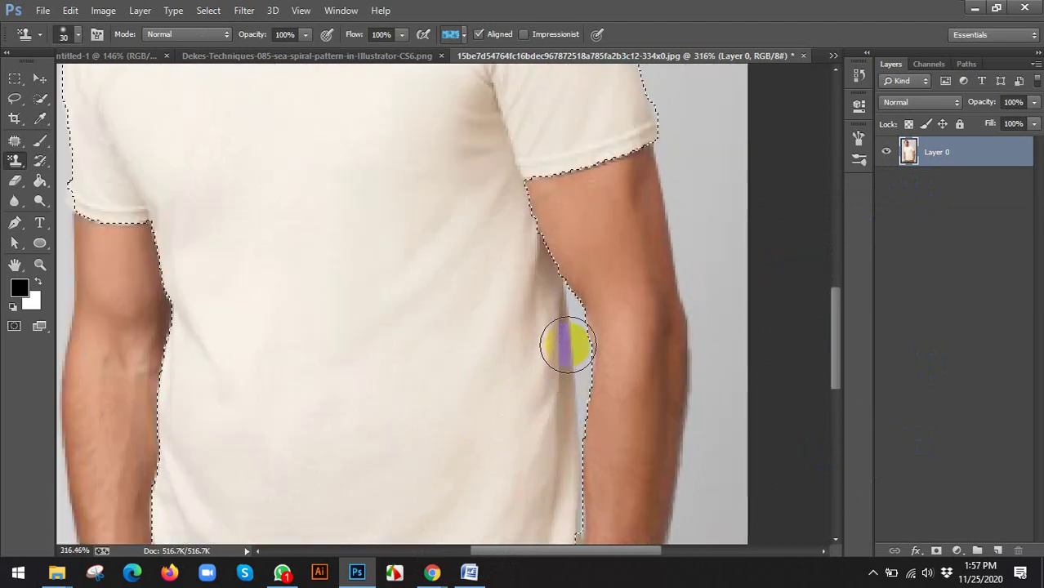
{"action": "key", "text": "bracketleft"}
{"action": "left_click", "coordinate": [40, 99]}
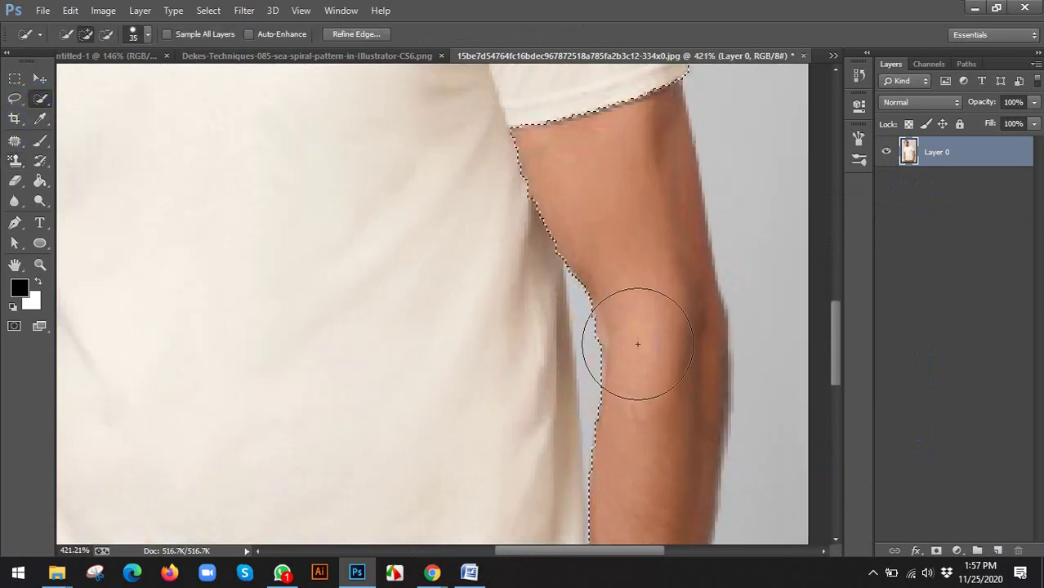
{"action": "key", "text": "bracketleft"}
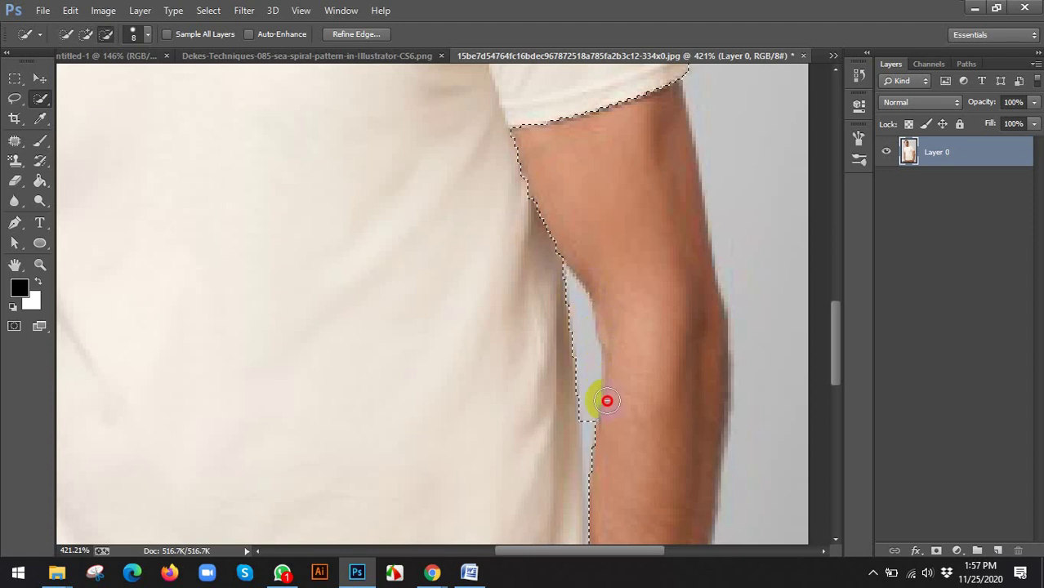
{"action": "scroll", "coordinate": [608, 458], "scroll_direction": "down", "scroll_amount": 3}
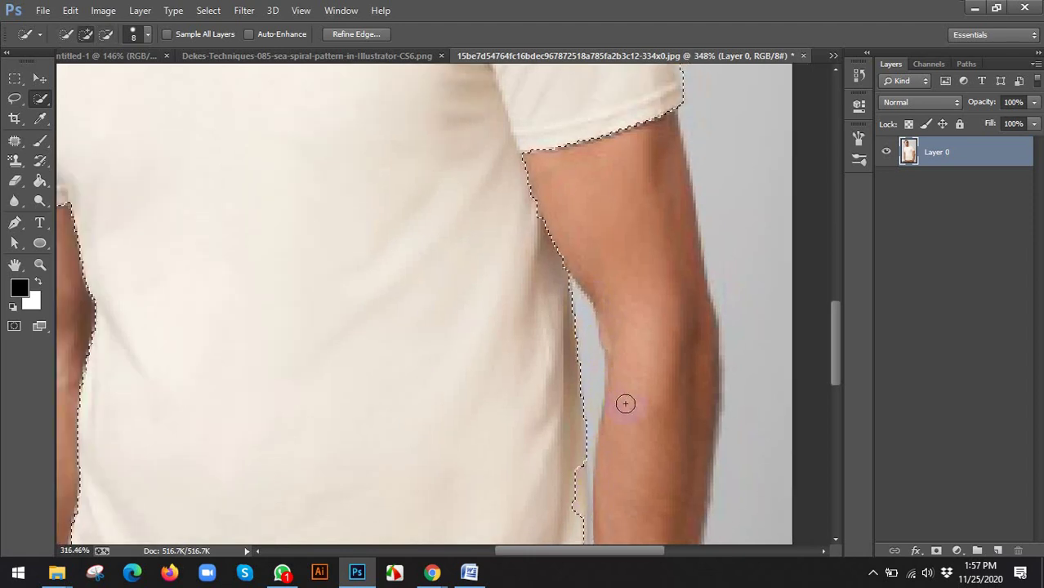
Refine the selection along the shirt's lower side edge on the photo's right and include the hem corner beside the hand.
{"action": "scroll", "coordinate": [580, 270], "scroll_direction": "up", "scroll_amount": 3}
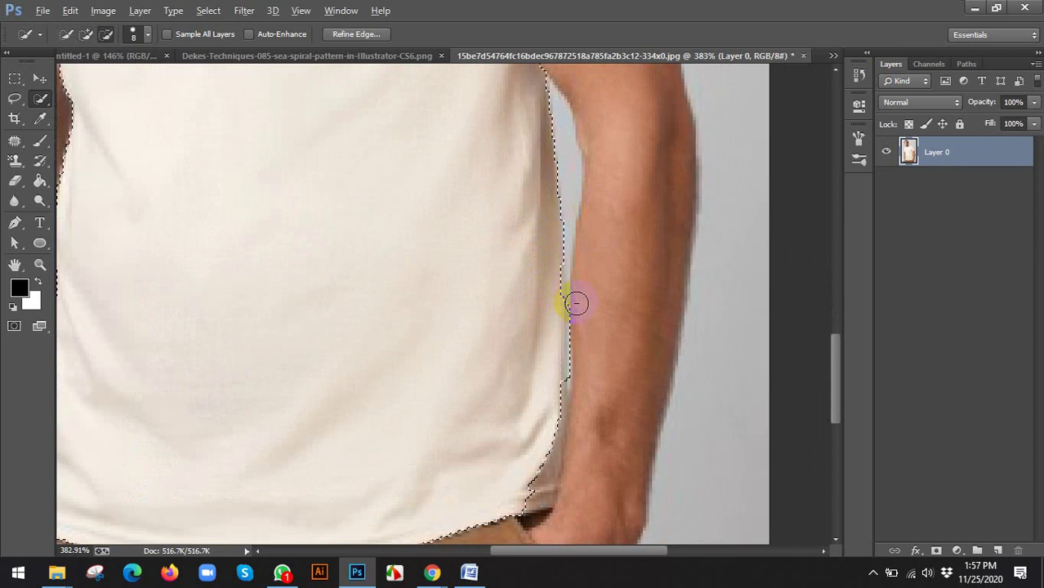
{"action": "scroll", "coordinate": [543, 417], "scroll_direction": "down", "scroll_amount": 1}
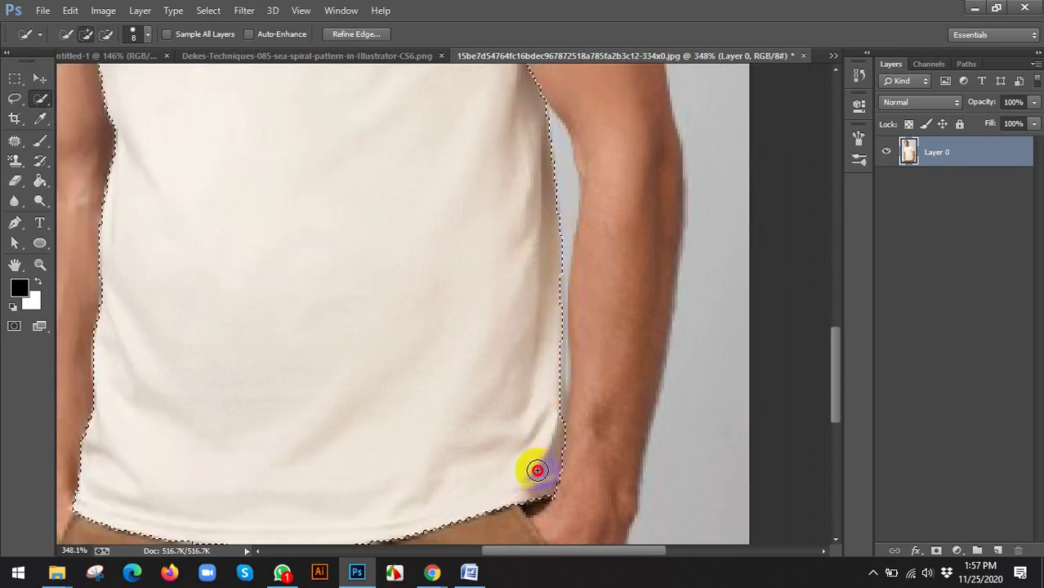
{"action": "scroll", "coordinate": [501, 400], "scroll_direction": "down", "scroll_amount": 2}
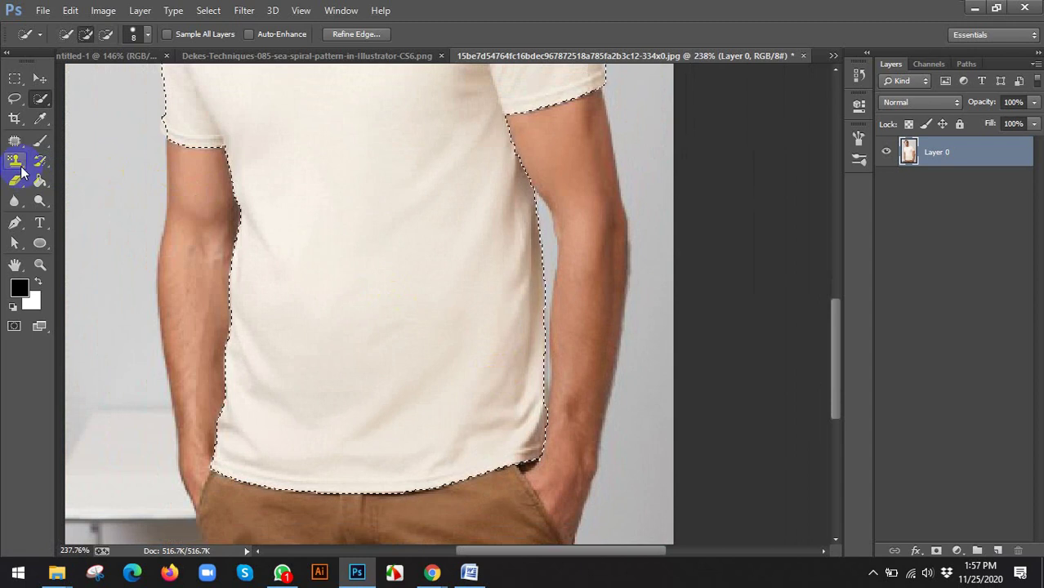
Activate the Pattern Stamp Tool and choose the multicoloured preset pattern.
{"action": "left_click", "coordinate": [21, 168]}
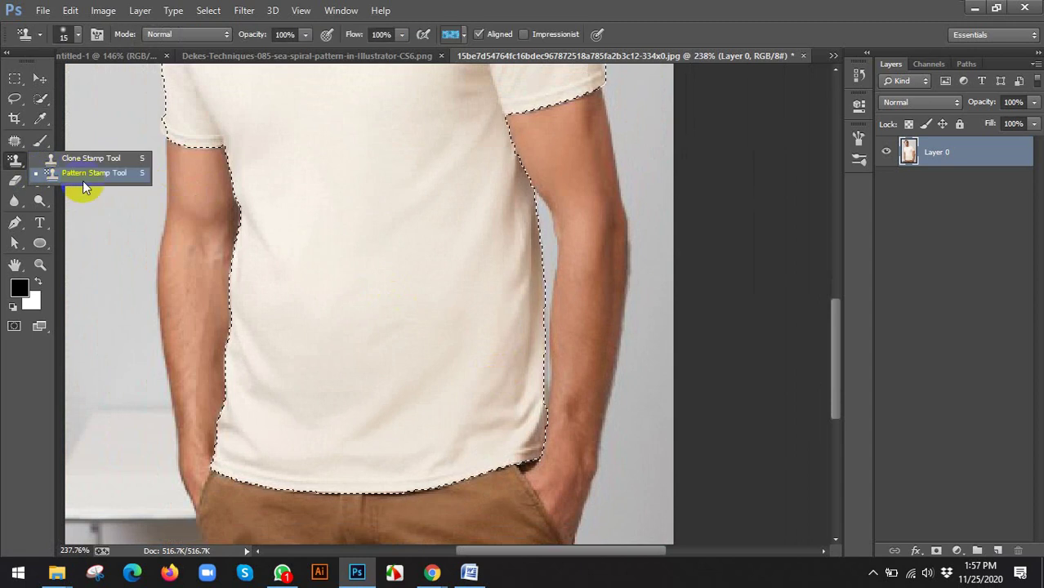
{"action": "left_click", "coordinate": [451, 35]}
{"action": "left_click", "coordinate": [377, 75]}
{"action": "left_click", "coordinate": [692, 18]}
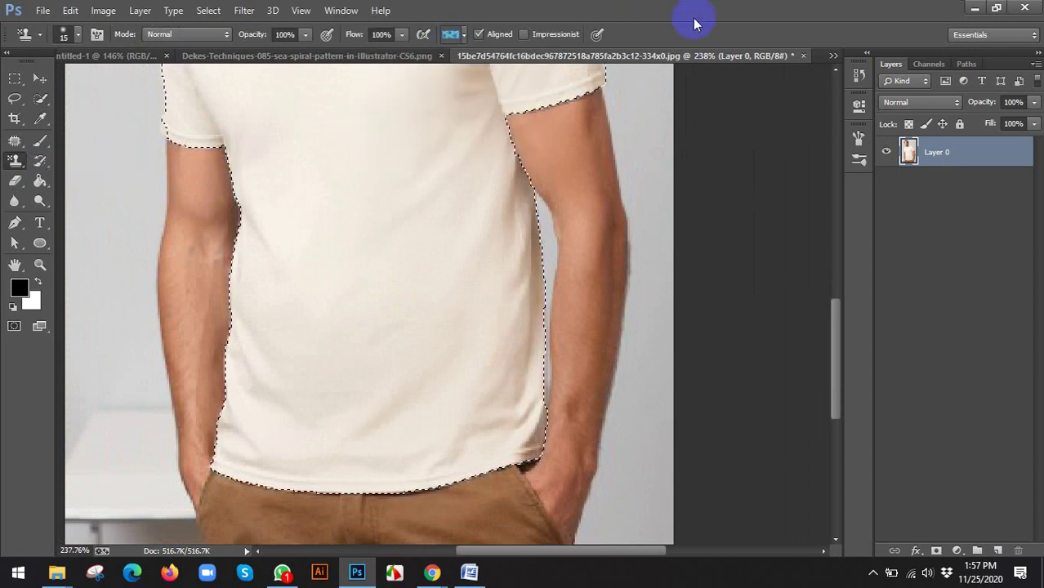
{"action": "left_click", "coordinate": [450, 35]}
{"action": "left_click", "coordinate": [377, 90]}
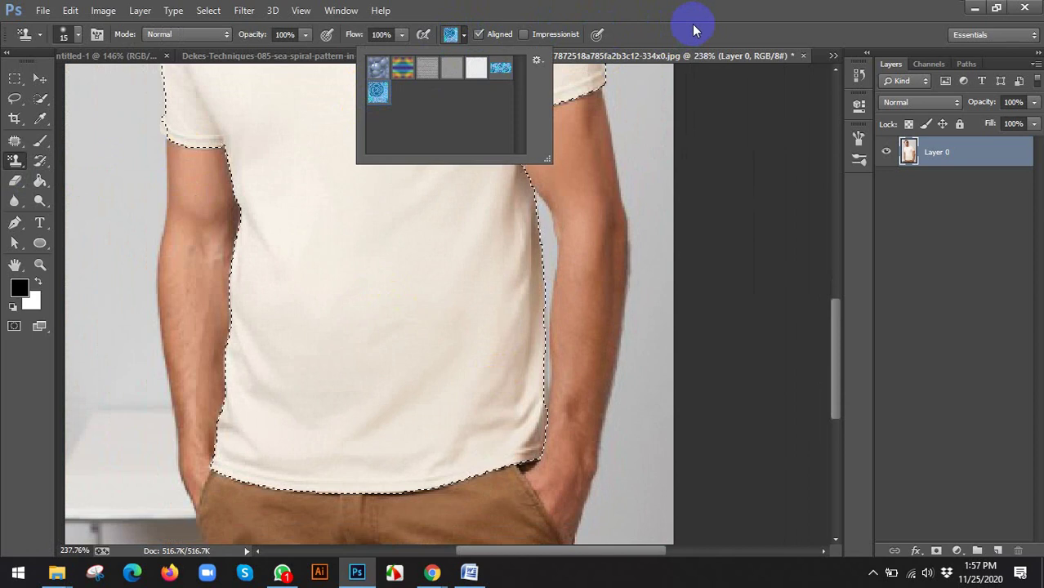
{"action": "left_click", "coordinate": [693, 29]}
{"action": "scroll", "coordinate": [512, 226], "scroll_direction": "down", "scroll_amount": 3}
{"action": "left_click", "coordinate": [451, 34]}
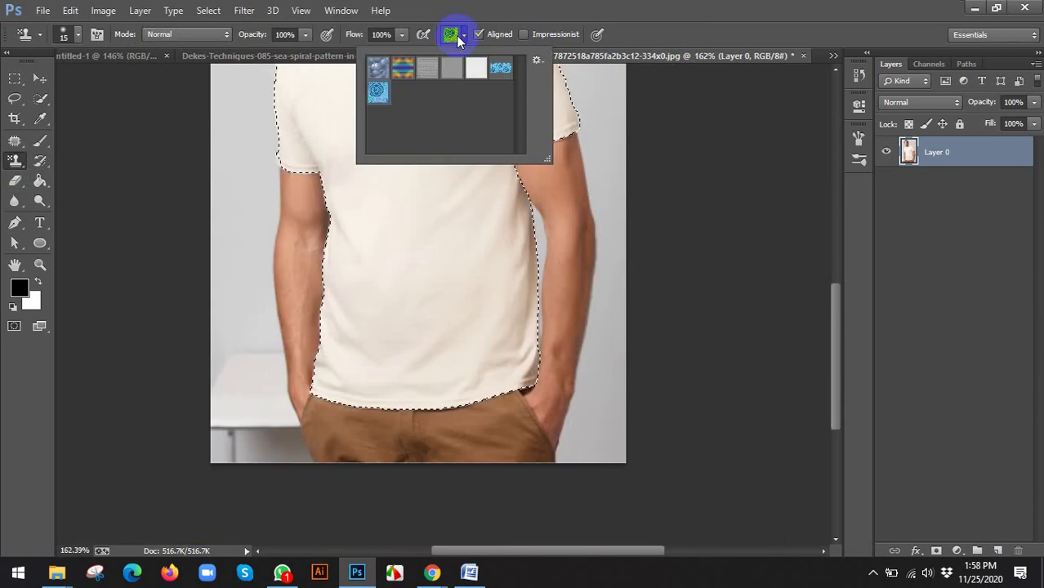
{"action": "left_click", "coordinate": [404, 68]}
{"action": "left_click", "coordinate": [672, 35]}
Try painting the multicoloured pattern over the whole selected T-shirt with a 175 px brush, and undo it.
{"action": "scroll", "coordinate": [398, 320], "scroll_direction": "down", "scroll_amount": 4}
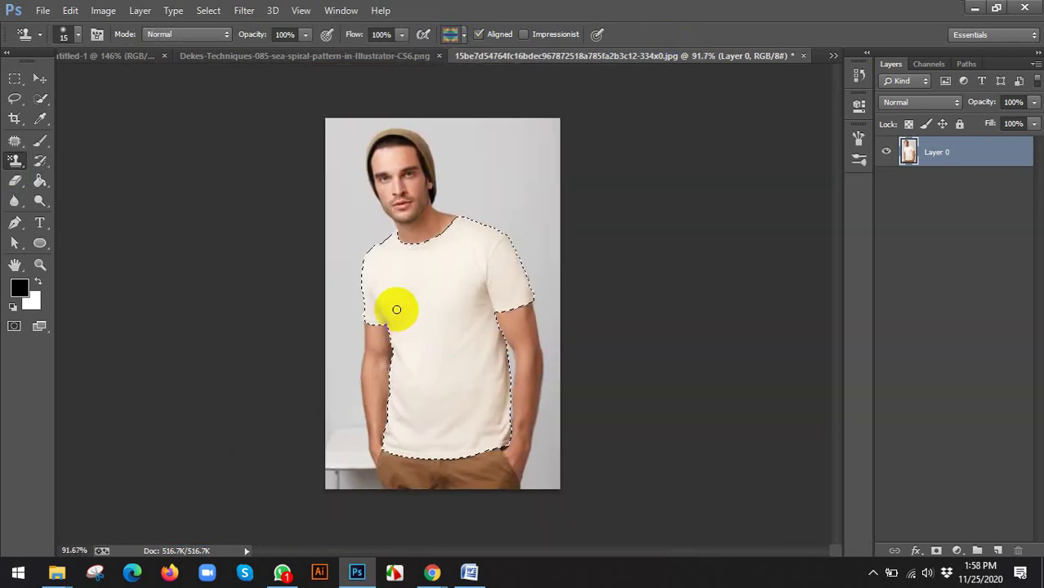
{"action": "scroll", "coordinate": [396, 308], "scroll_direction": "down", "scroll_amount": 1}
{"action": "key", "text": "bracketright"}
{"action": "key", "text": "bracketright"}
{"action": "key", "text": "bracketright"}
{"action": "key", "text": "bracketright"}
{"action": "key", "text": "bracketright"}
{"action": "key", "text": "bracketright"}
{"action": "mouse_move", "coordinate": [389, 304]}
{"action": "left_mouse_down"}
{"action": "mouse_move", "coordinate": [407, 275]}
{"action": "mouse_move", "coordinate": [487, 252]}
{"action": "mouse_move", "coordinate": [477, 412]}
{"action": "mouse_move", "coordinate": [410, 439]}
{"action": "mouse_move", "coordinate": [402, 358]}
{"action": "mouse_move", "coordinate": [414, 402]}
{"action": "mouse_move", "coordinate": [489, 364]}
{"action": "left_mouse_up"}
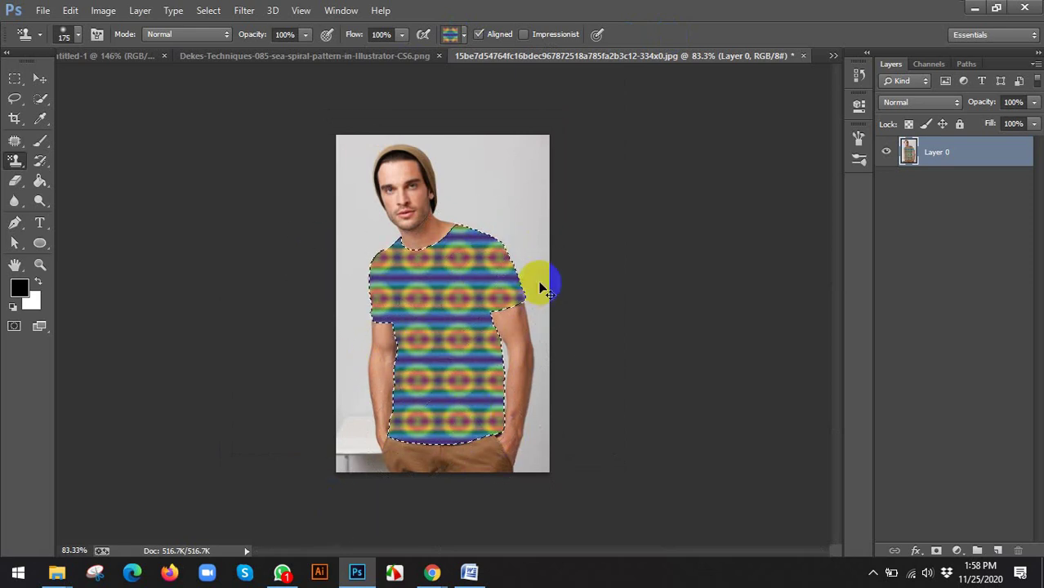
{"action": "key", "text": "ctrl+z"}
Try painting the square sea-spiral pattern over the whole selected T-shirt with the 175 px brush, and undo it.
{"action": "left_click", "coordinate": [452, 33]}
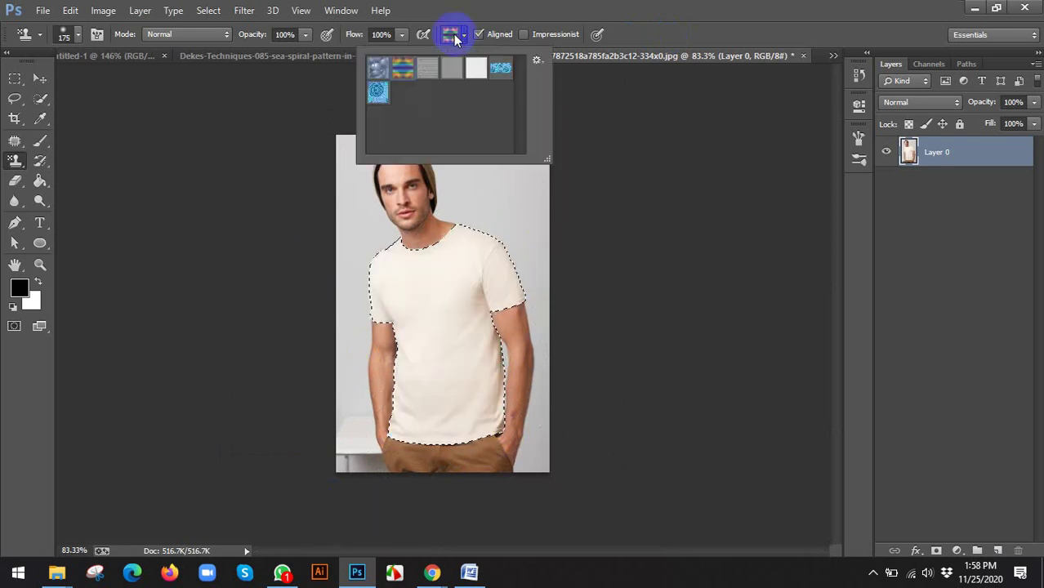
{"action": "double_click", "coordinate": [377, 93]}
{"action": "mouse_move", "coordinate": [391, 237]}
{"action": "left_mouse_down"}
{"action": "mouse_move", "coordinate": [388, 362]}
{"action": "mouse_move", "coordinate": [492, 234]}
{"action": "mouse_move", "coordinate": [501, 388]}
{"action": "mouse_move", "coordinate": [379, 338]}
{"action": "mouse_move", "coordinate": [360, 316]}
{"action": "mouse_move", "coordinate": [377, 438]}
{"action": "mouse_move", "coordinate": [630, 450]}
{"action": "mouse_move", "coordinate": [478, 364]}
{"action": "mouse_move", "coordinate": [544, 222]}
{"action": "mouse_move", "coordinate": [497, 394]}
{"action": "mouse_move", "coordinate": [512, 266]}
{"action": "left_mouse_up"}
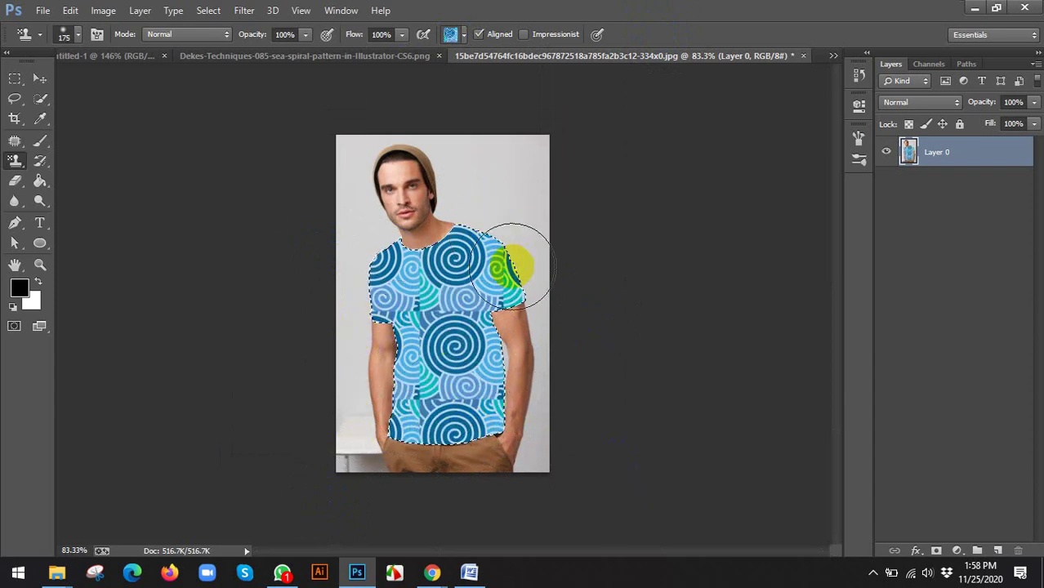
{"action": "scroll", "coordinate": [512, 266], "scroll_direction": "up", "scroll_amount": 5}
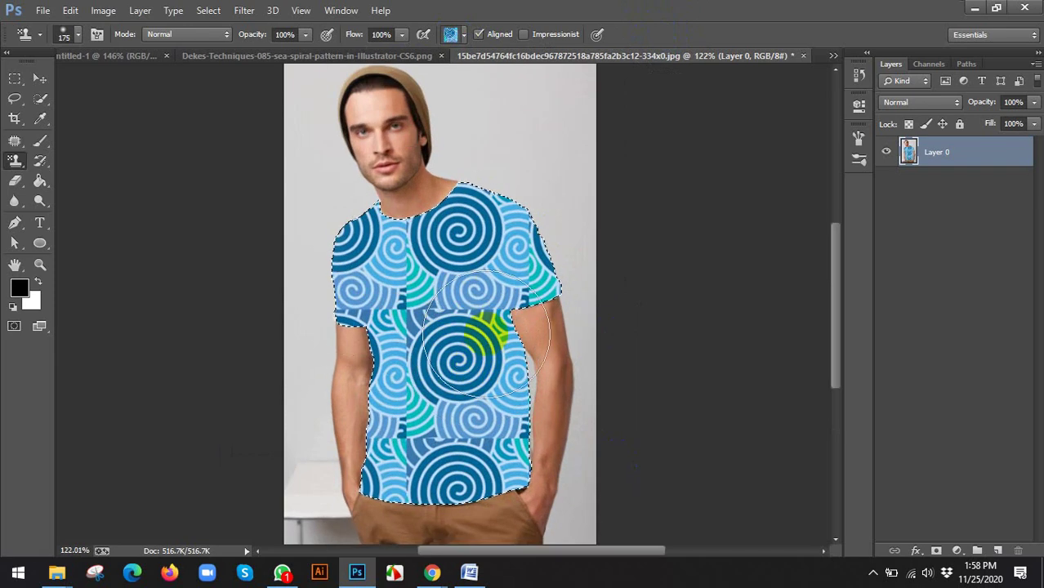
{"action": "key", "text": "ctrl+z"}
{"action": "scroll", "coordinate": [564, 327], "scroll_direction": "down", "scroll_amount": 2}
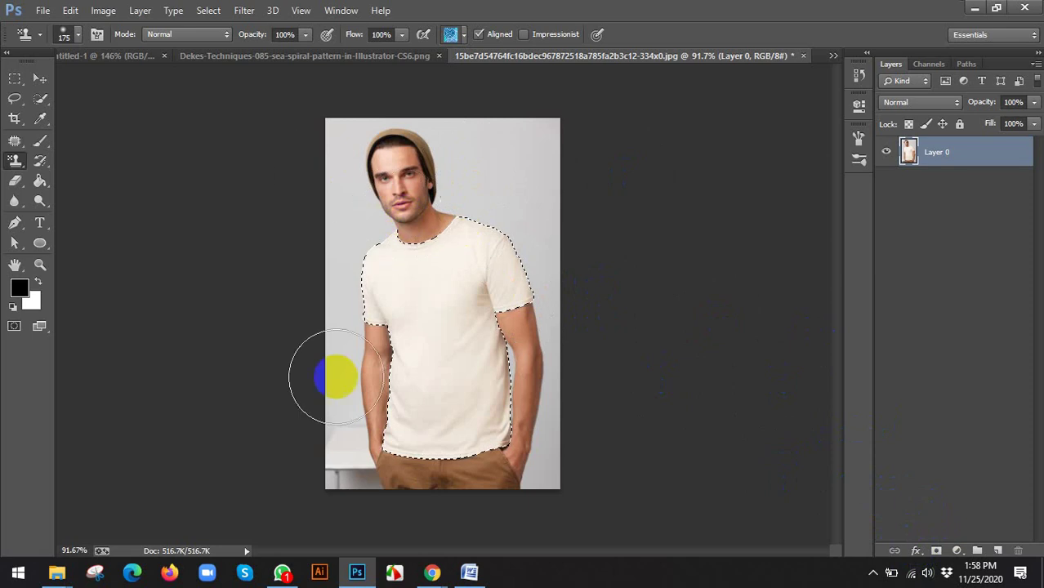
Admit the waiting participant to the Google Meet call in Chrome and return to Photoshop.
{"action": "left_click", "coordinate": [425, 559]}
{"action": "left_click", "coordinate": [362, 499]}
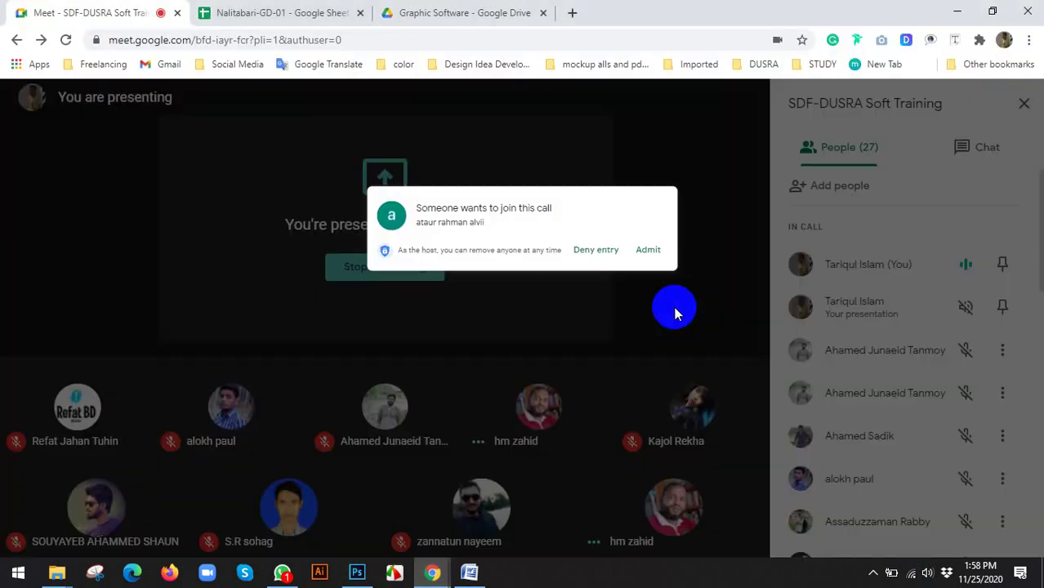
{"action": "left_click", "coordinate": [680, 173]}
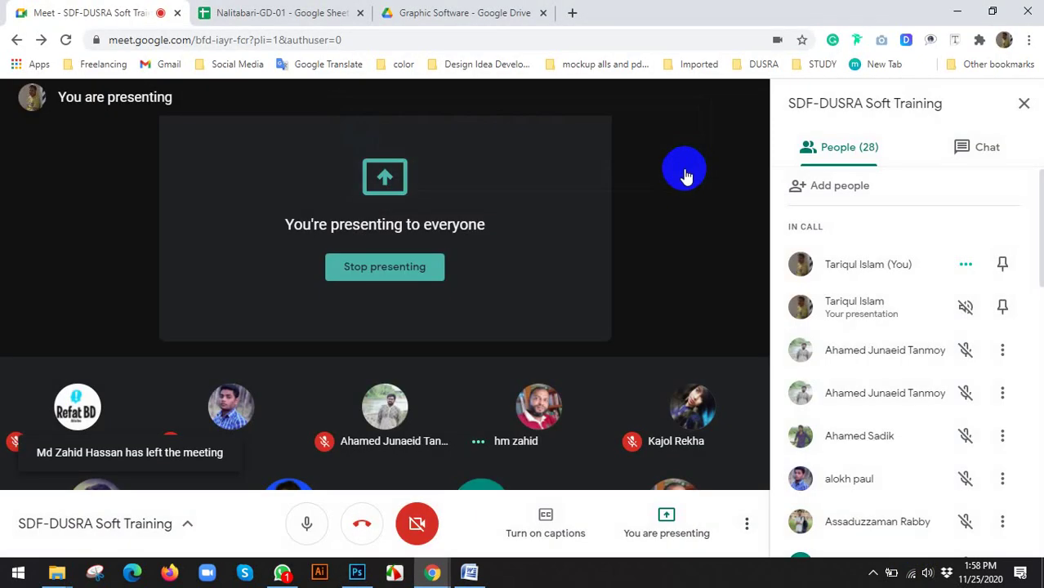
{"action": "left_click", "coordinate": [357, 574]}
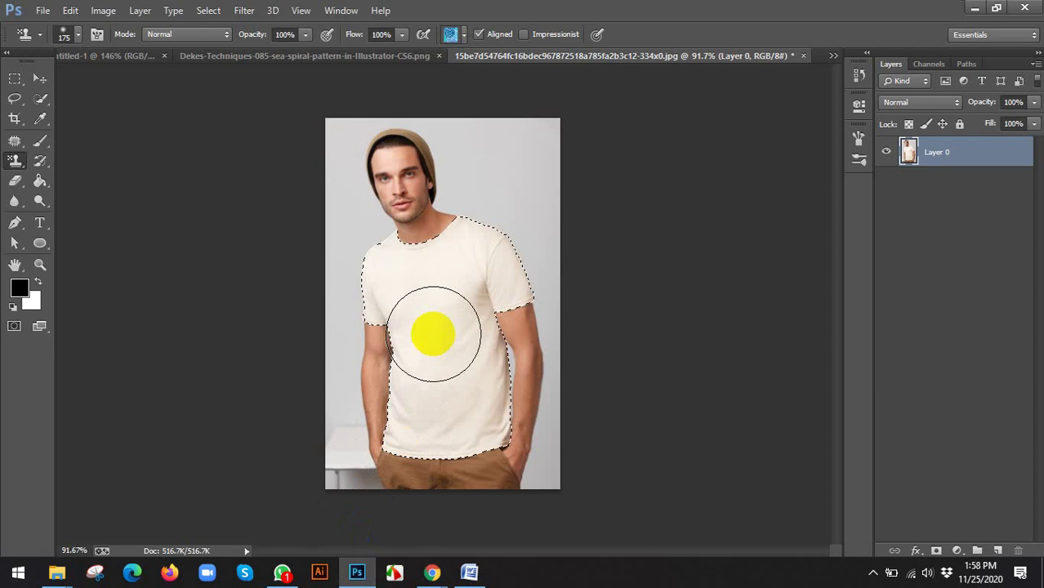
Copy the selected T-shirt onto a new layer and inspect the cutout by temporarily hiding Layer 0.
{"action": "key", "text": "v"}
{"action": "scroll", "coordinate": [445, 315], "scroll_direction": "up", "scroll_amount": 1}
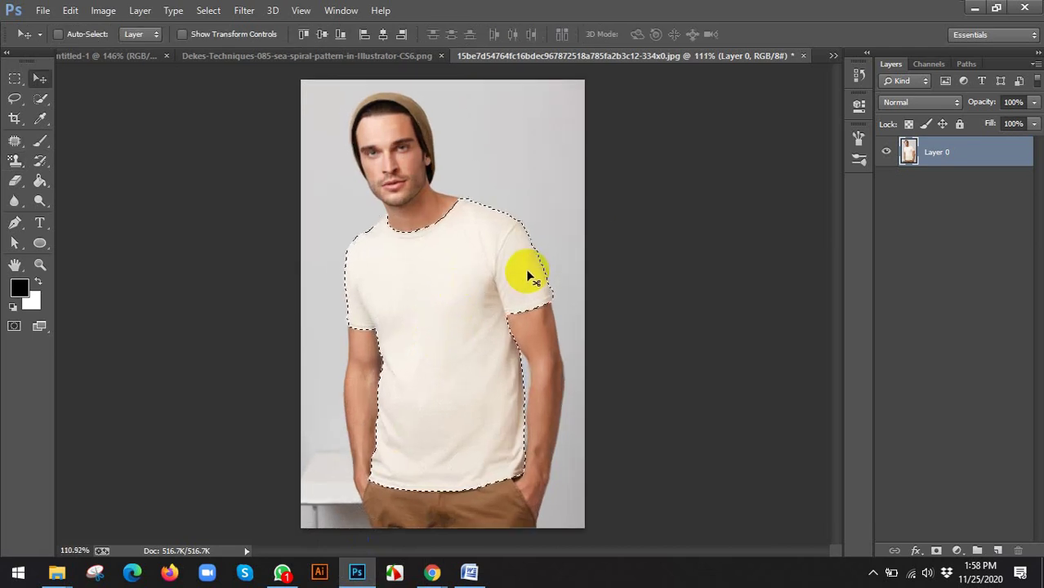
{"action": "key", "text": "ctrl+j"}
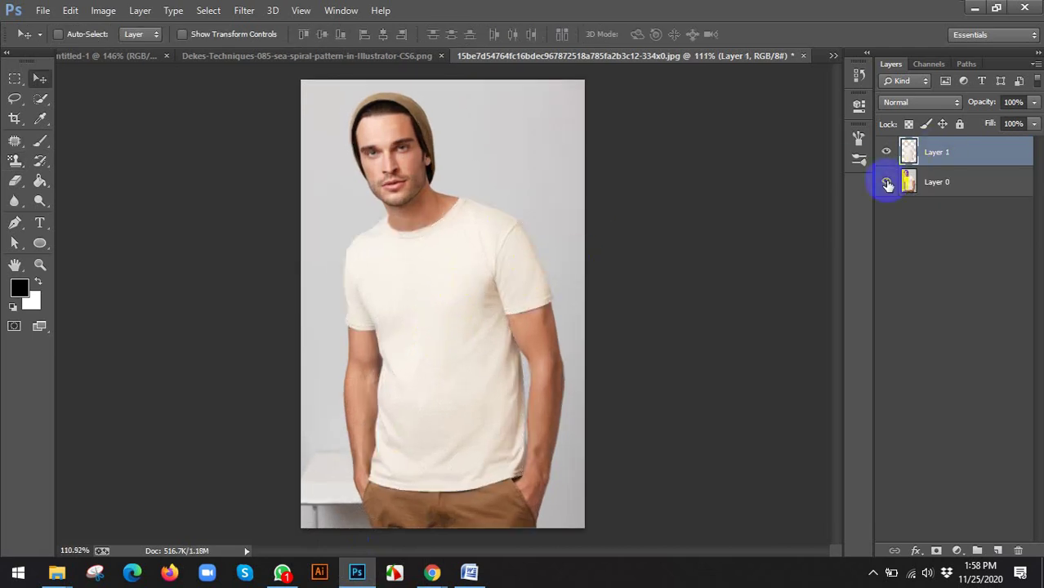
{"action": "left_click", "coordinate": [886, 182]}
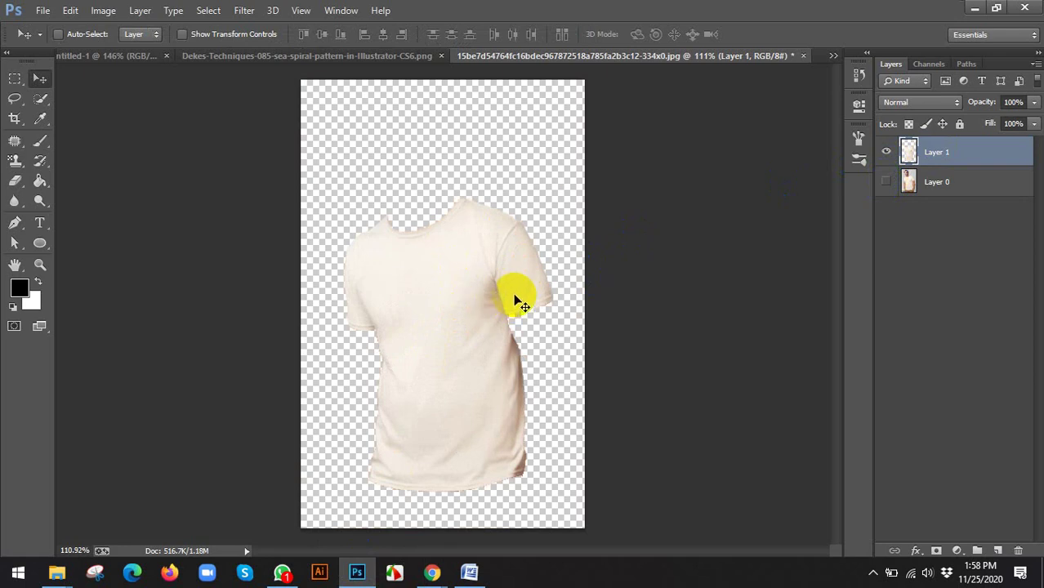
{"action": "left_click", "coordinate": [887, 182]}
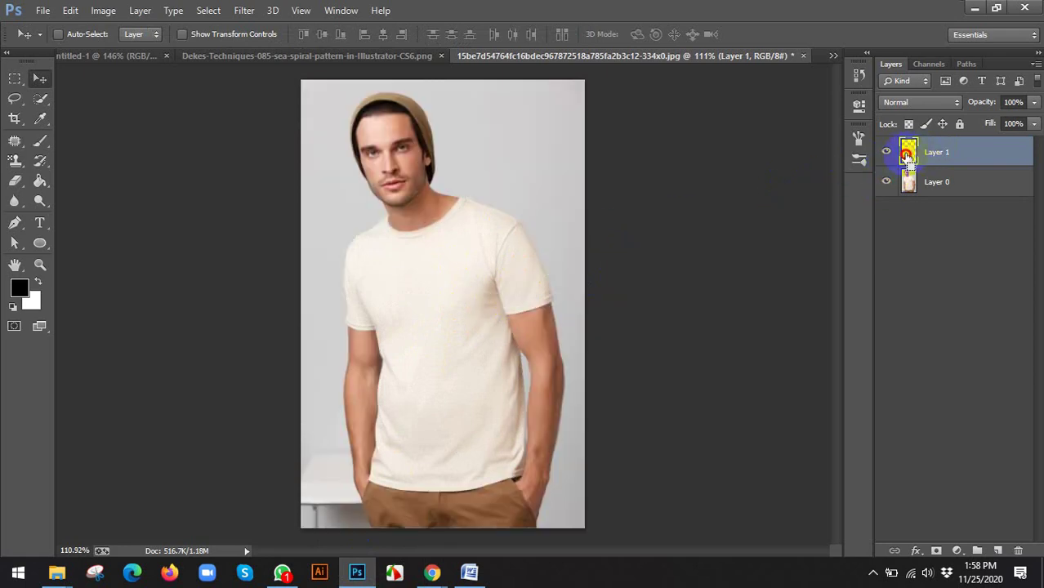
Try a Pattern Overlay on the T-shirt in Layer 1 with the wide sea-spiral pattern, scaled to 37% and 221%.
{"action": "left_click", "coordinate": [907, 154], "text": "ctrl"}
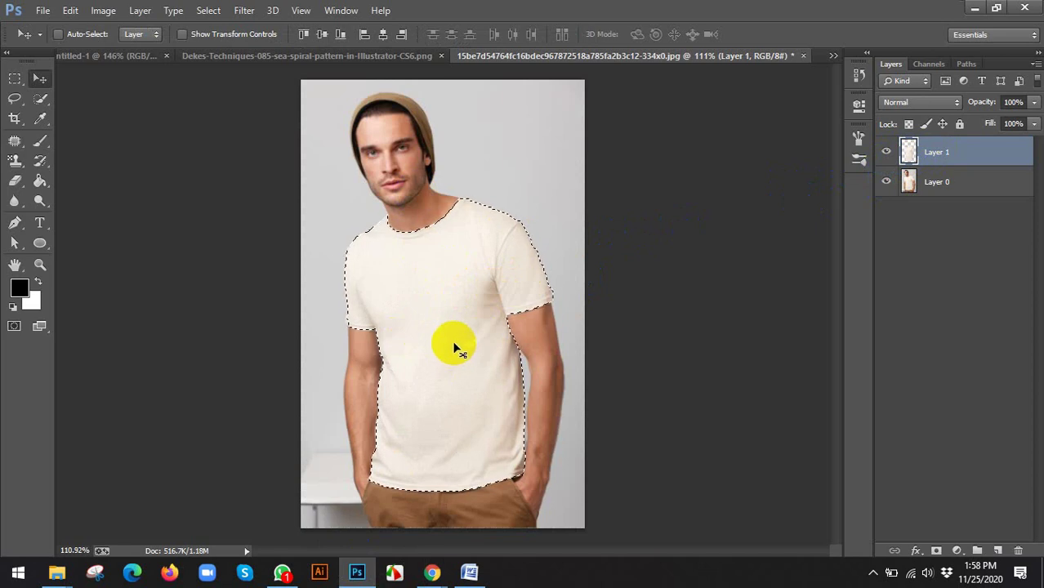
{"action": "left_click", "coordinate": [916, 551]}
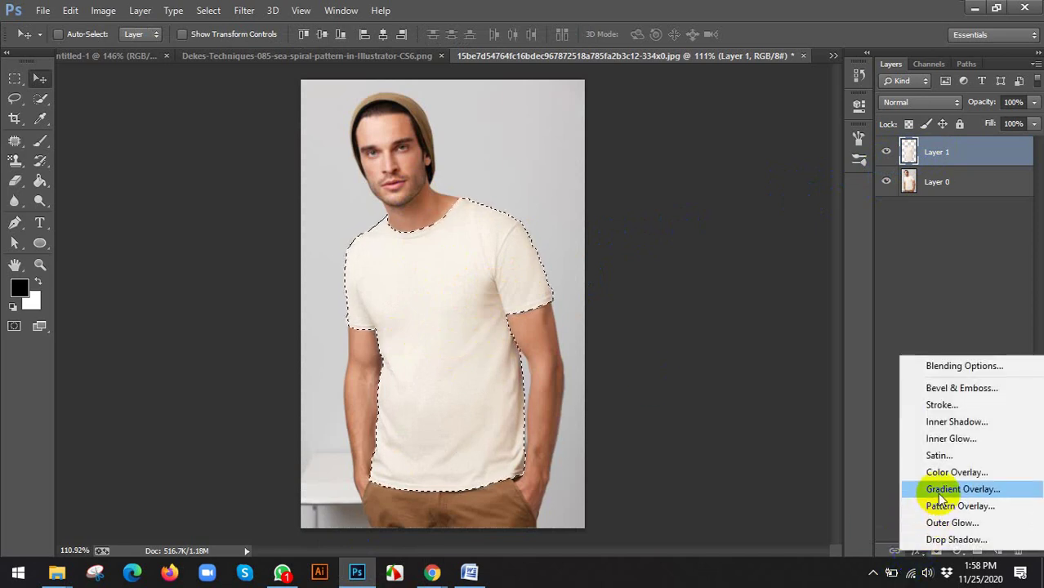
{"action": "left_click", "coordinate": [944, 508]}
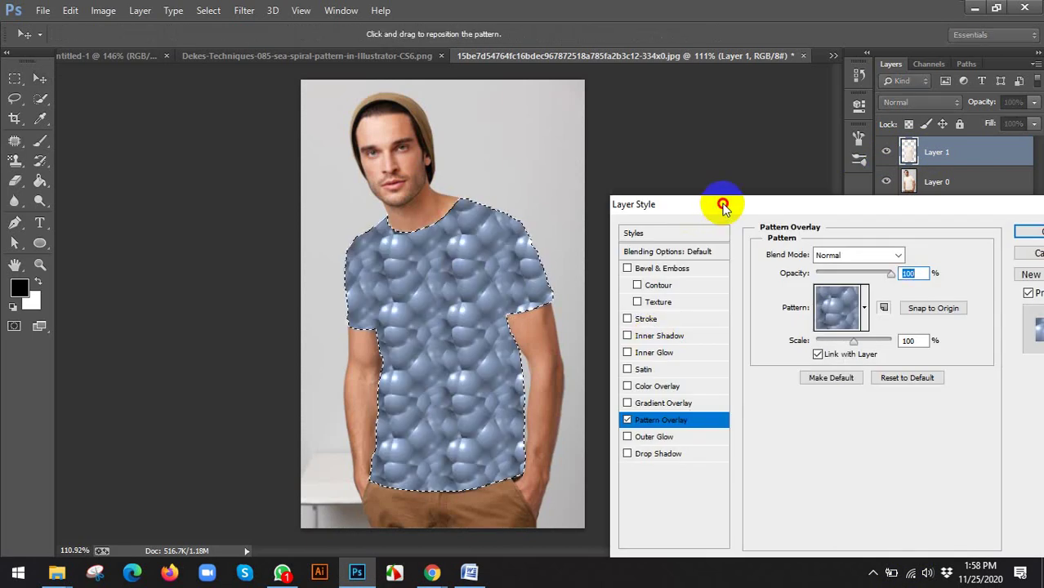
{"action": "left_click_drag", "start_coordinate": [723, 204], "coordinate": [764, 128]}
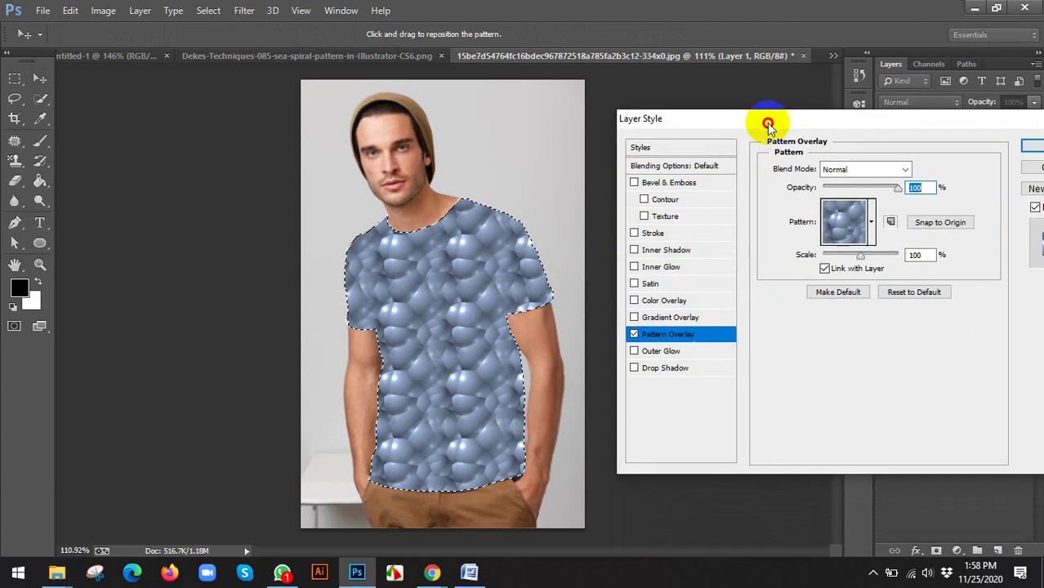
{"action": "left_click", "coordinate": [867, 227]}
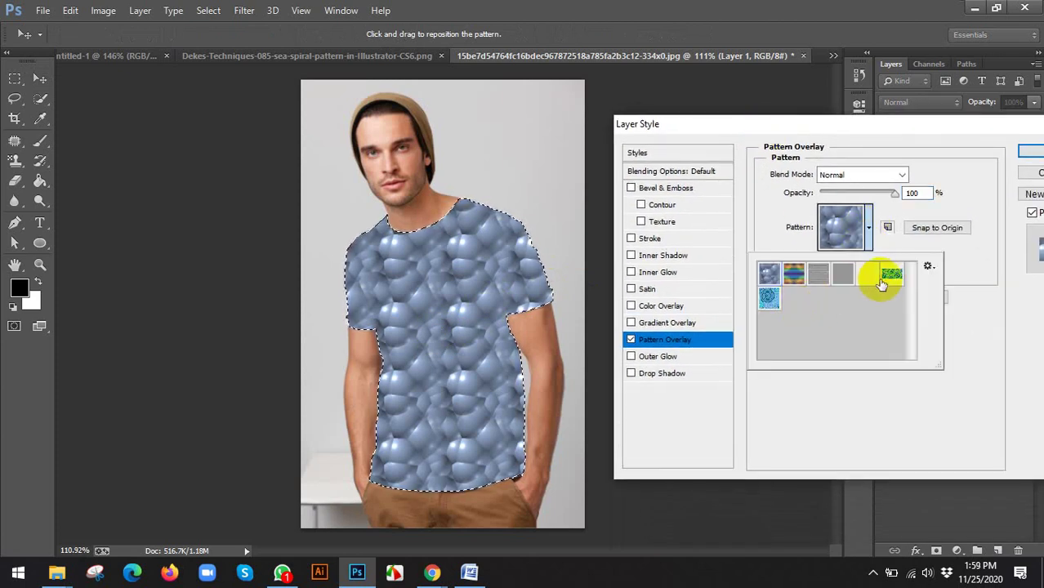
{"action": "left_click", "coordinate": [892, 277]}
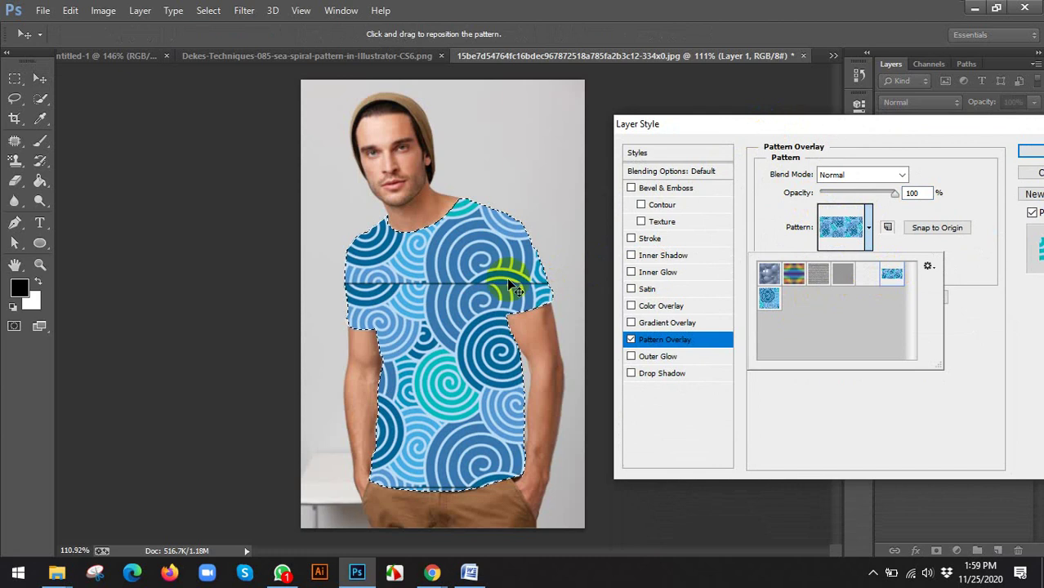
{"action": "left_click", "coordinate": [766, 201]}
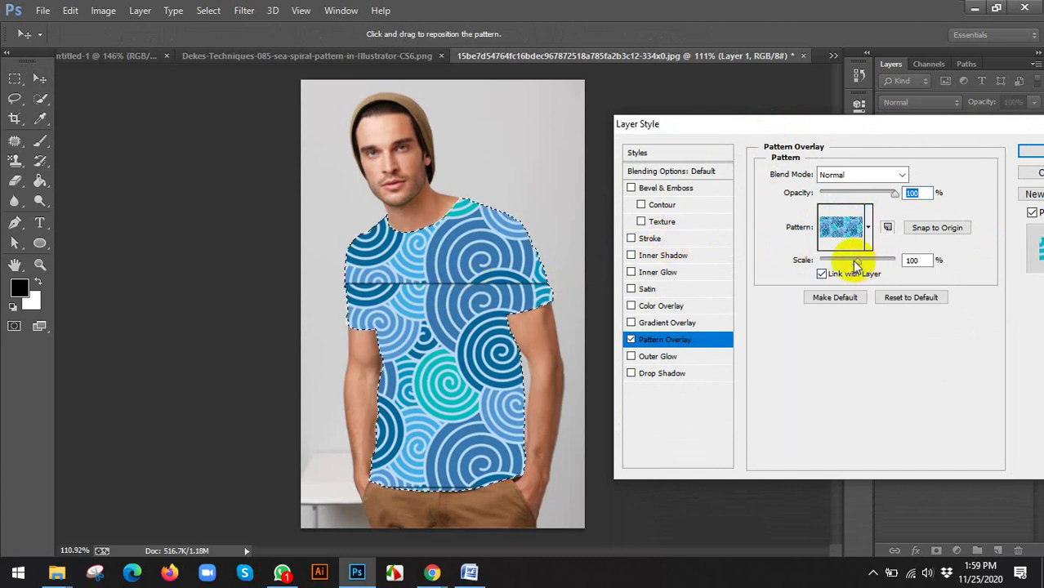
{"action": "left_click_drag", "start_coordinate": [855, 266], "coordinate": [833, 263]}
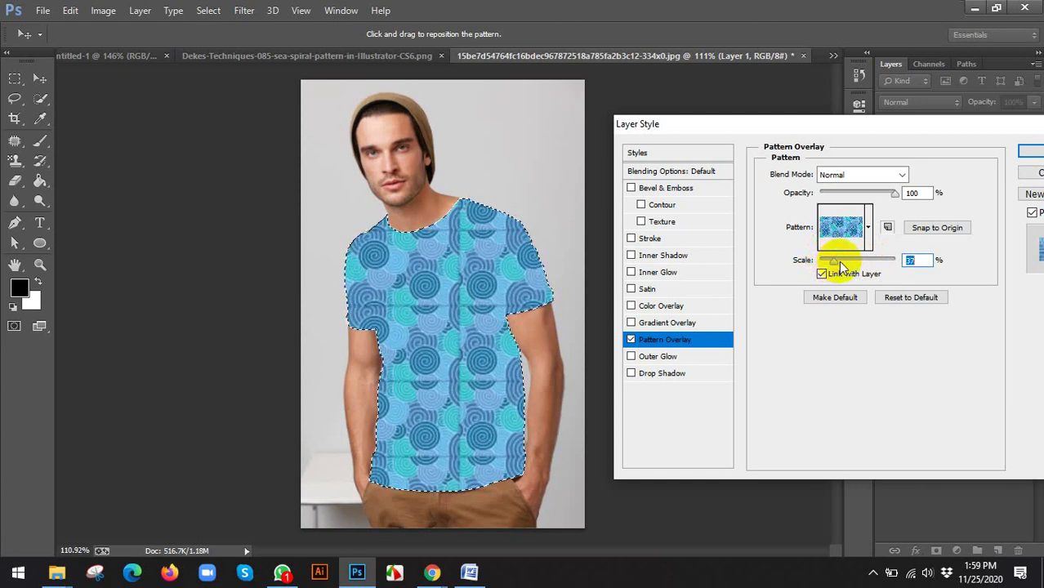
{"action": "left_click_drag", "start_coordinate": [837, 263], "coordinate": [867, 261]}
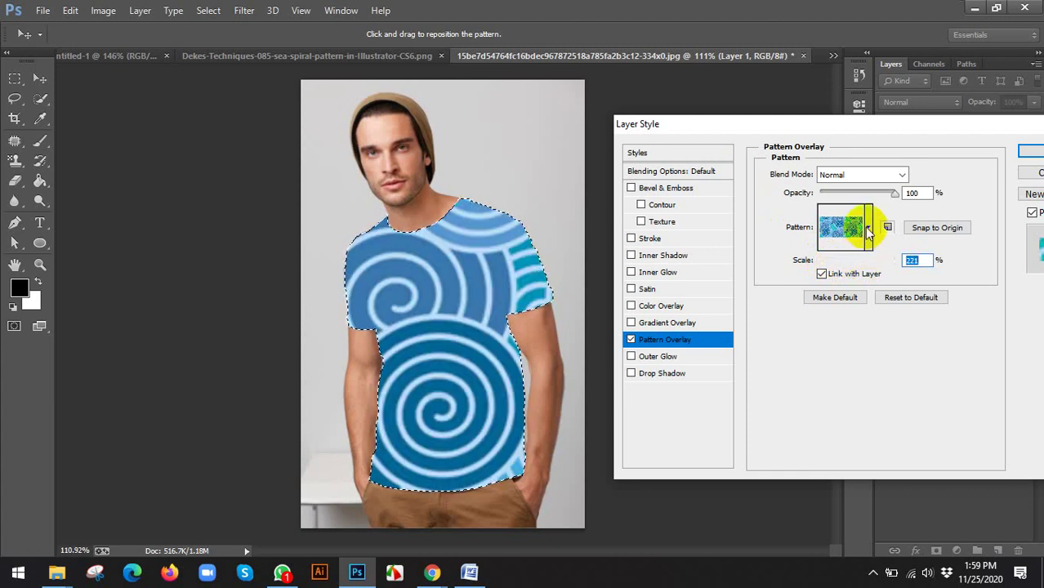
Try the square sea-spiral pattern at a reduced scale, cancel the Pattern Overlay, and deselect the T-shirt.
{"action": "left_click", "coordinate": [868, 228]}
{"action": "left_click", "coordinate": [769, 297]}
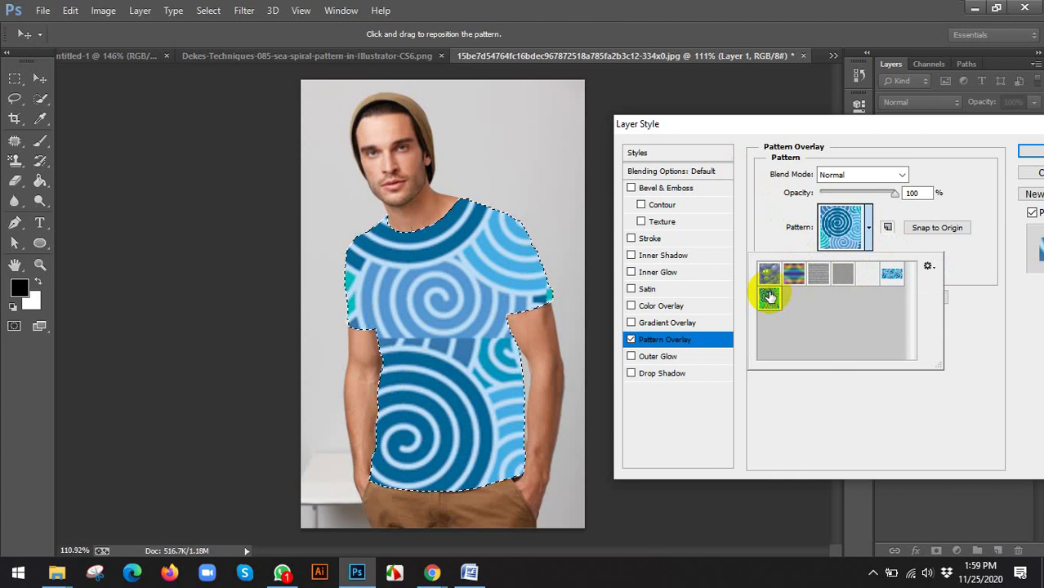
{"action": "left_click", "coordinate": [733, 218]}
{"action": "mouse_move", "coordinate": [851, 261]}
{"action": "left_mouse_down"}
{"action": "mouse_move", "coordinate": [831, 262]}
{"action": "mouse_move", "coordinate": [894, 263]}
{"action": "mouse_move", "coordinate": [853, 263]}
{"action": "left_mouse_up"}
{"action": "left_click", "coordinate": [854, 264]}
{"action": "left_click_drag", "start_coordinate": [907, 121], "coordinate": [793, 130]}
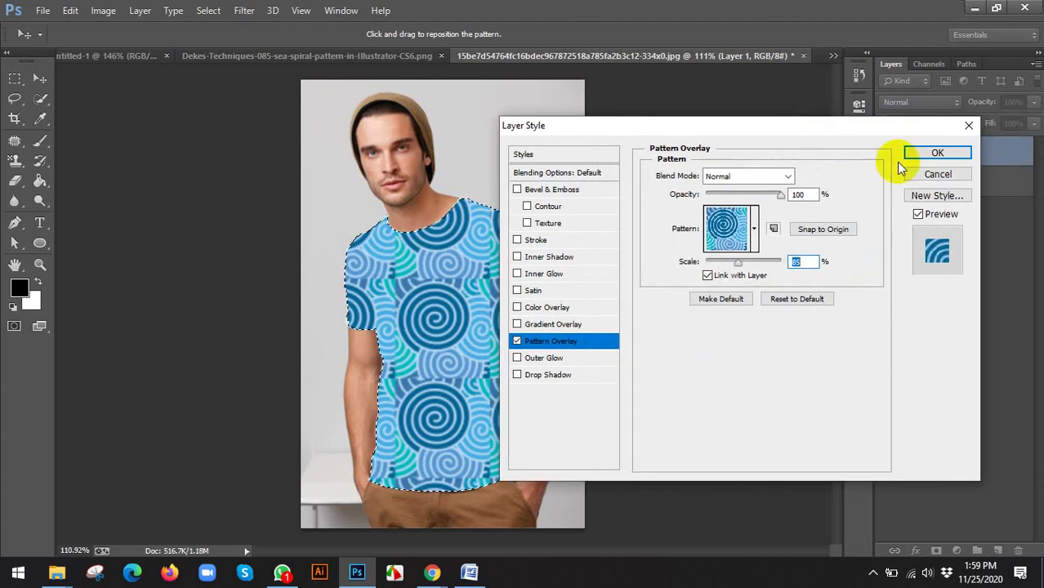
{"action": "left_click", "coordinate": [913, 175]}
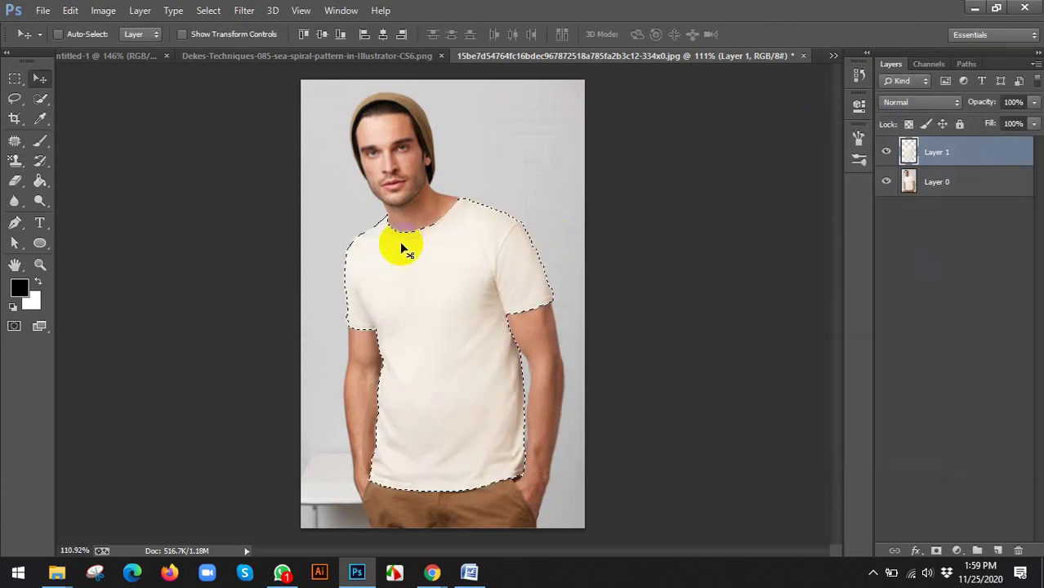
{"action": "key", "text": "ctrl+d"}
Open the wedding dress design JPG from File Explorer's "partten" folder in Photoshop and convert its Background to Layer 0.
{"action": "mouse_move", "coordinate": [59, 572]}
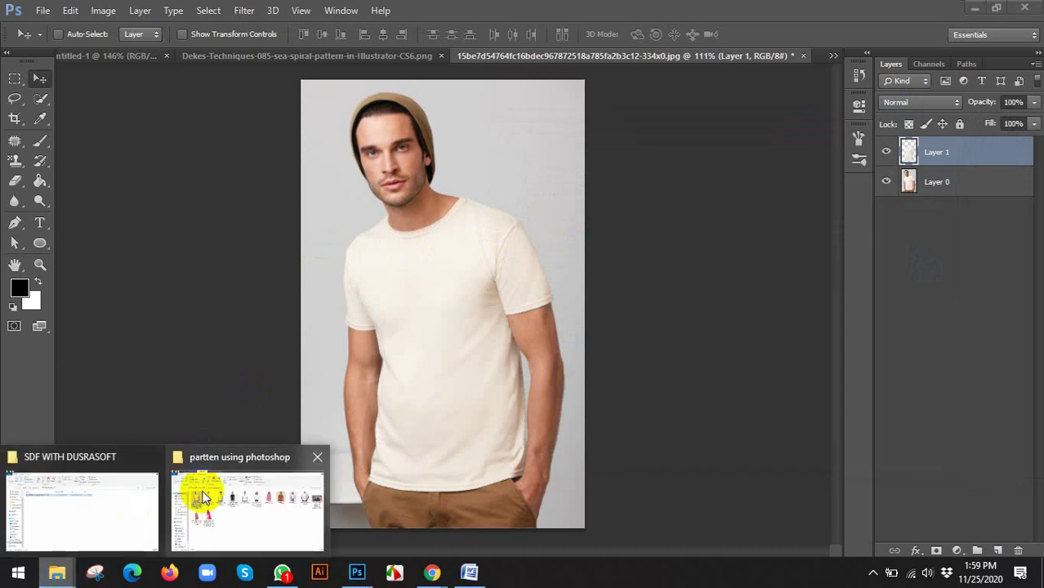
{"action": "left_click", "coordinate": [206, 500]}
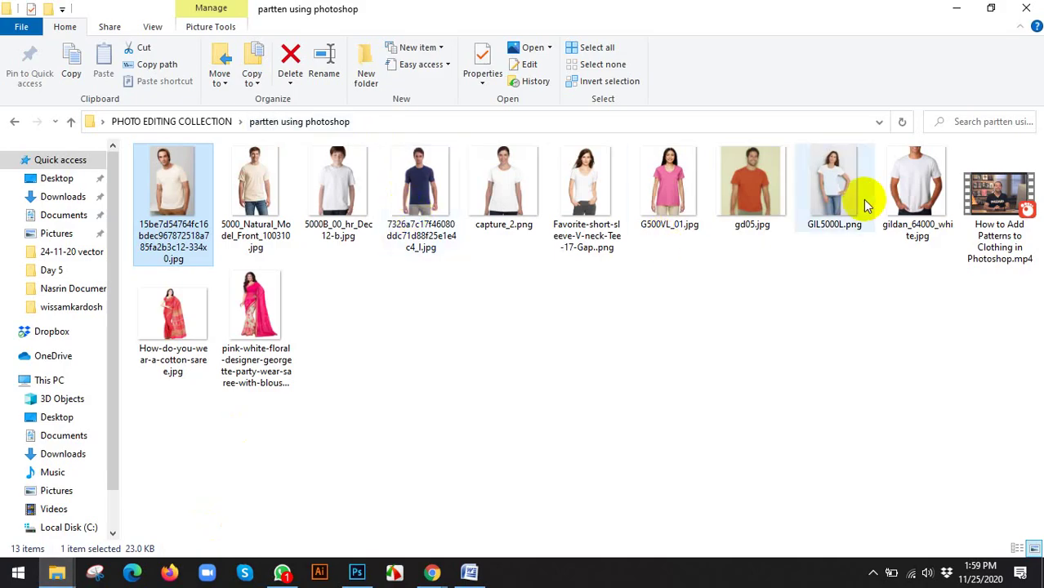
{"action": "left_click", "coordinate": [219, 122]}
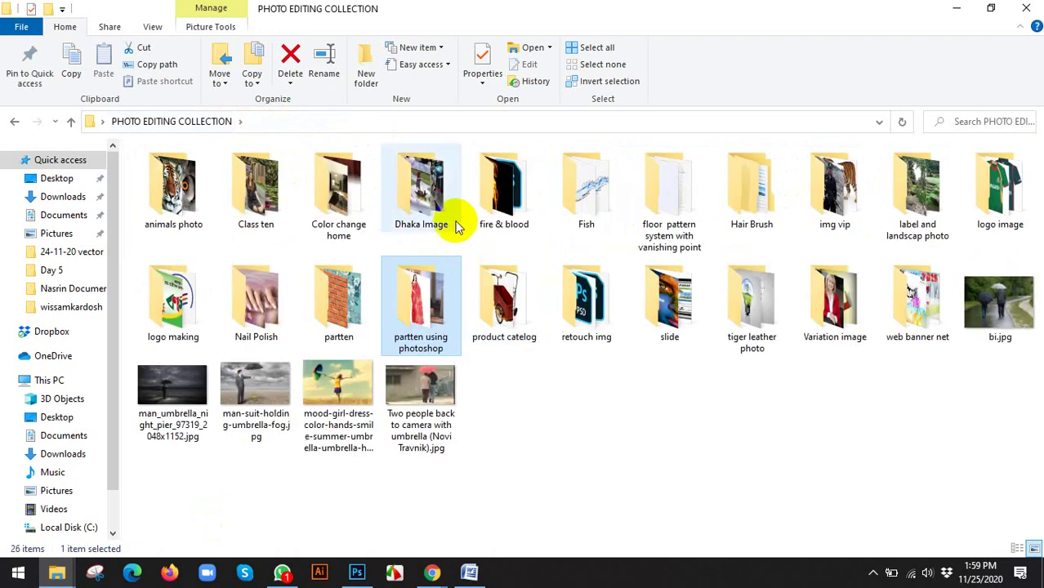
{"action": "double_click", "coordinate": [362, 304]}
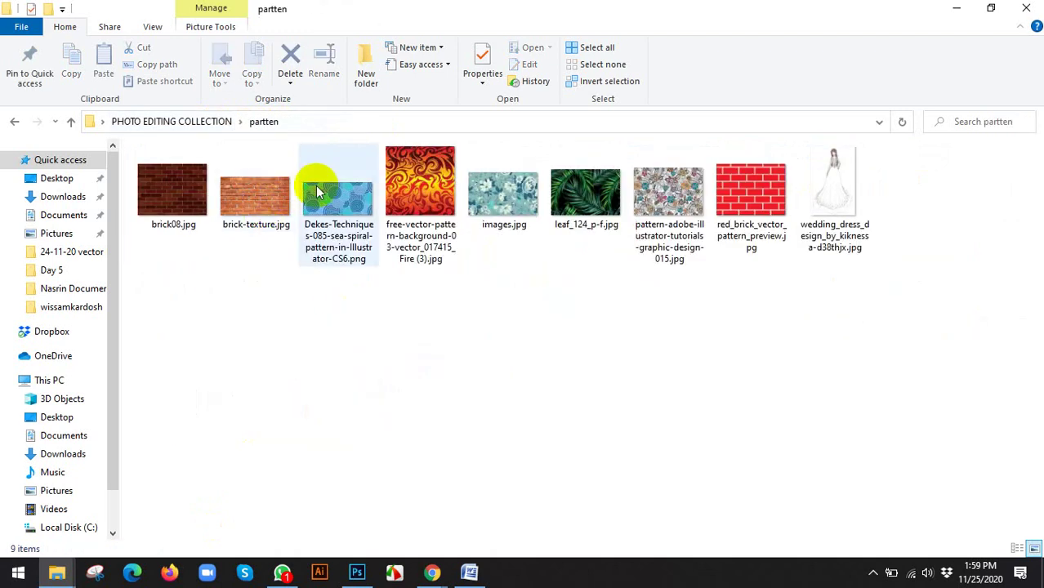
{"action": "left_click", "coordinate": [321, 185]}
{"action": "left_click", "coordinate": [448, 200]}
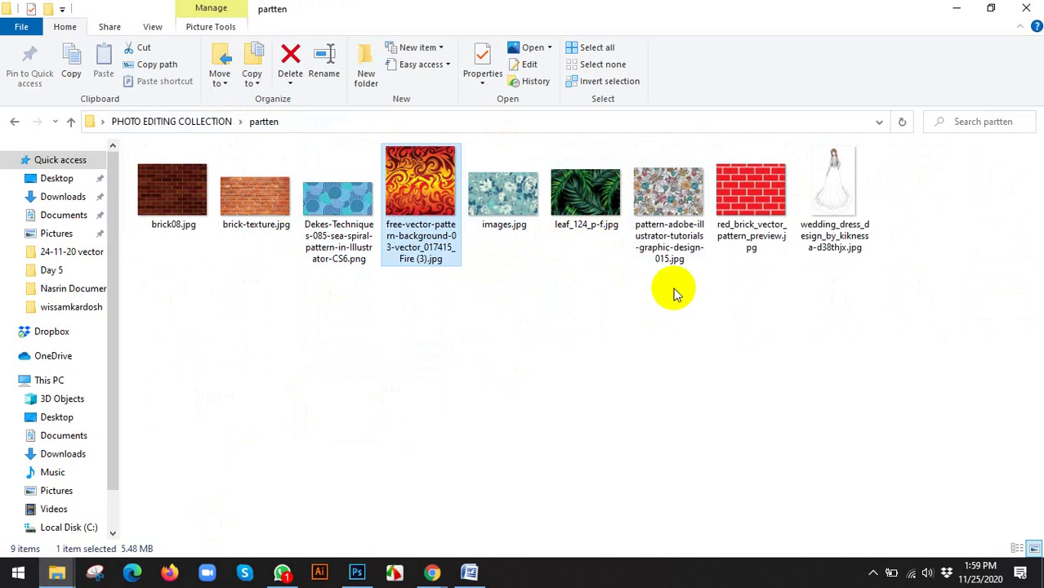
{"action": "left_click", "coordinate": [833, 173]}
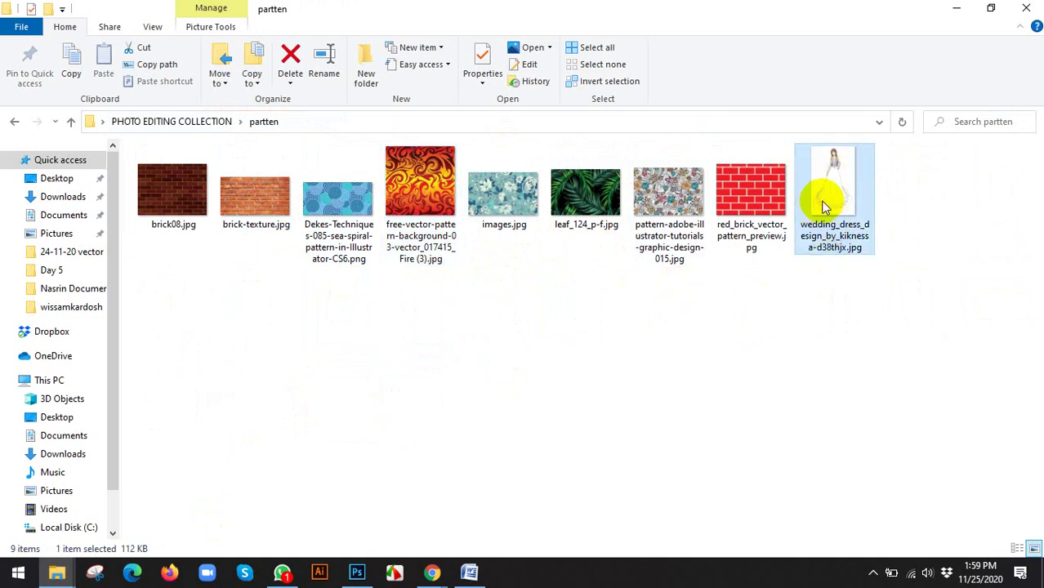
{"action": "left_click_drag", "start_coordinate": [825, 186], "coordinate": [588, 26]}
{"action": "double_click", "coordinate": [946, 152]}
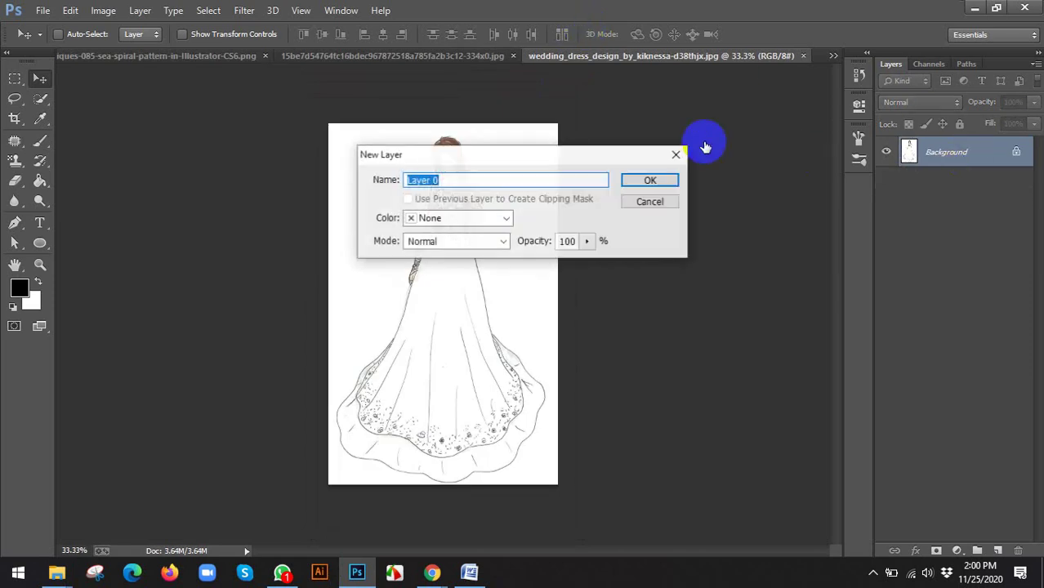
{"action": "left_click", "coordinate": [664, 180]}
Select the dress's skirt down to the embroidered hem with the Quick Selection tool and copy it onto a new layer.
{"action": "scroll", "coordinate": [485, 309], "scroll_direction": "up", "scroll_amount": 1}
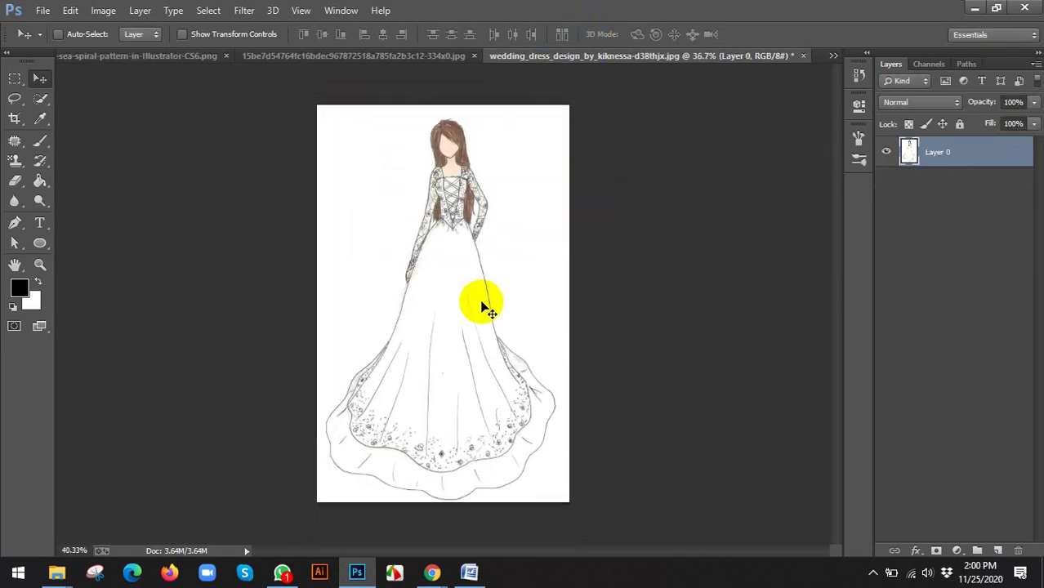
{"action": "scroll", "coordinate": [483, 306], "scroll_direction": "up", "scroll_amount": 3}
{"action": "left_click_drag", "start_coordinate": [464, 299], "coordinate": [427, 236]}
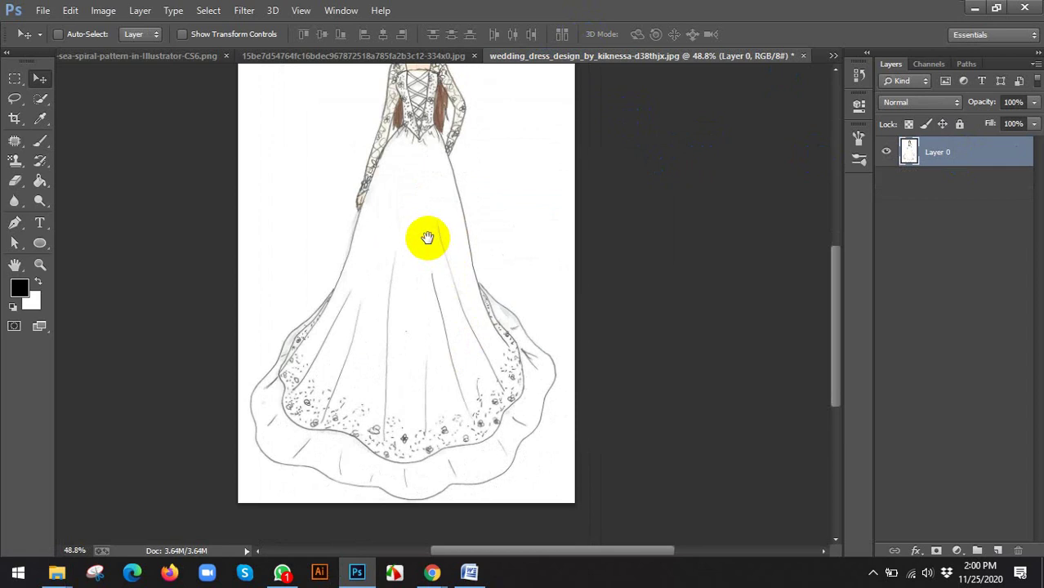
{"action": "mouse_move", "coordinate": [40, 98]}
{"action": "left_mouse_down"}
{"action": "mouse_move", "coordinate": [53, 114]}
{"action": "mouse_move", "coordinate": [102, 121]}
{"action": "mouse_move", "coordinate": [124, 102]}
{"action": "left_mouse_up"}
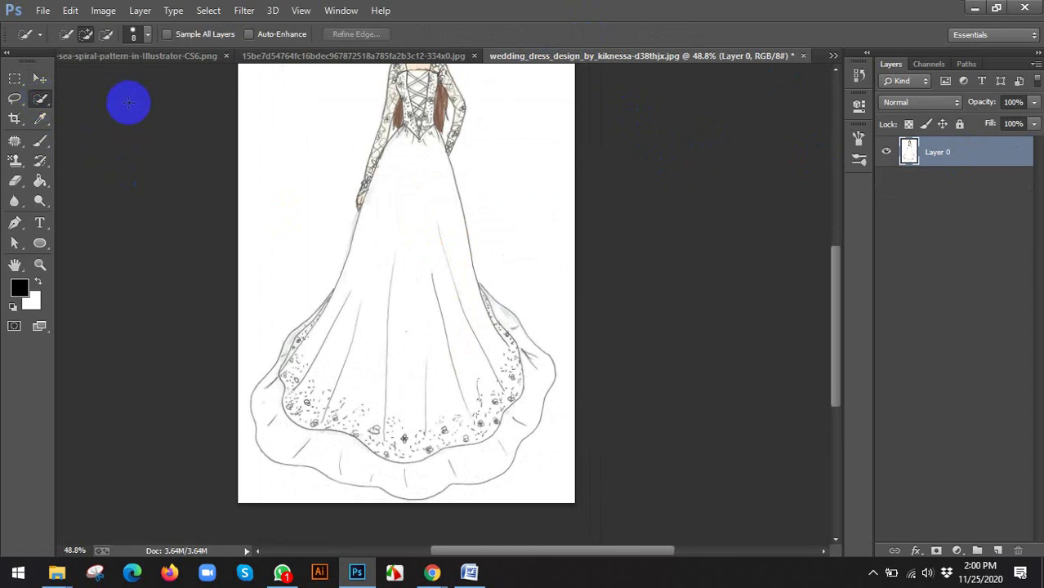
{"action": "mouse_move", "coordinate": [396, 235]}
{"action": "left_mouse_down"}
{"action": "mouse_move", "coordinate": [398, 307]}
{"action": "mouse_move", "coordinate": [408, 295]}
{"action": "mouse_move", "coordinate": [408, 277]}
{"action": "mouse_move", "coordinate": [303, 333]}
{"action": "left_mouse_up"}
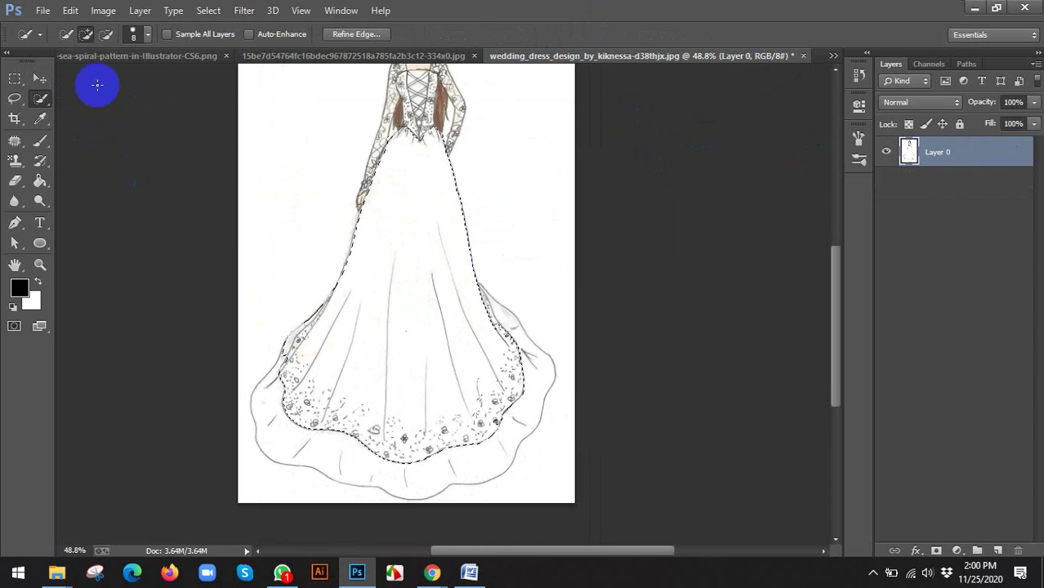
{"action": "key", "text": "ctrl+j"}
{"action": "key", "text": "v"}
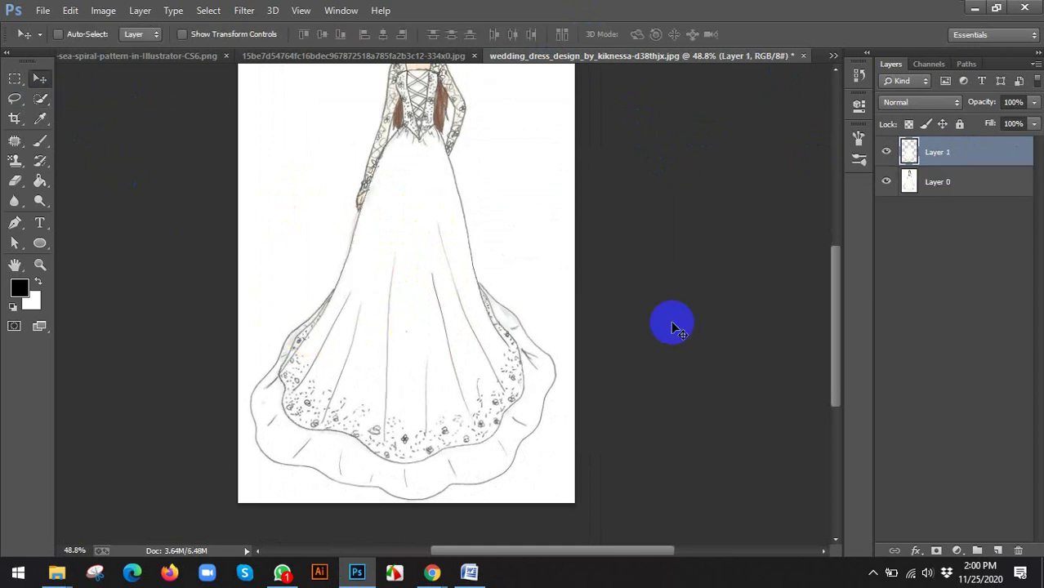
Inspect the skirt cutout by temporarily hiding Layer 0.
{"action": "left_click", "coordinate": [887, 181]}
{"action": "scroll", "coordinate": [517, 268], "scroll_direction": "down", "scroll_amount": 2}
{"action": "scroll", "coordinate": [459, 314], "scroll_direction": "up", "scroll_amount": 2}
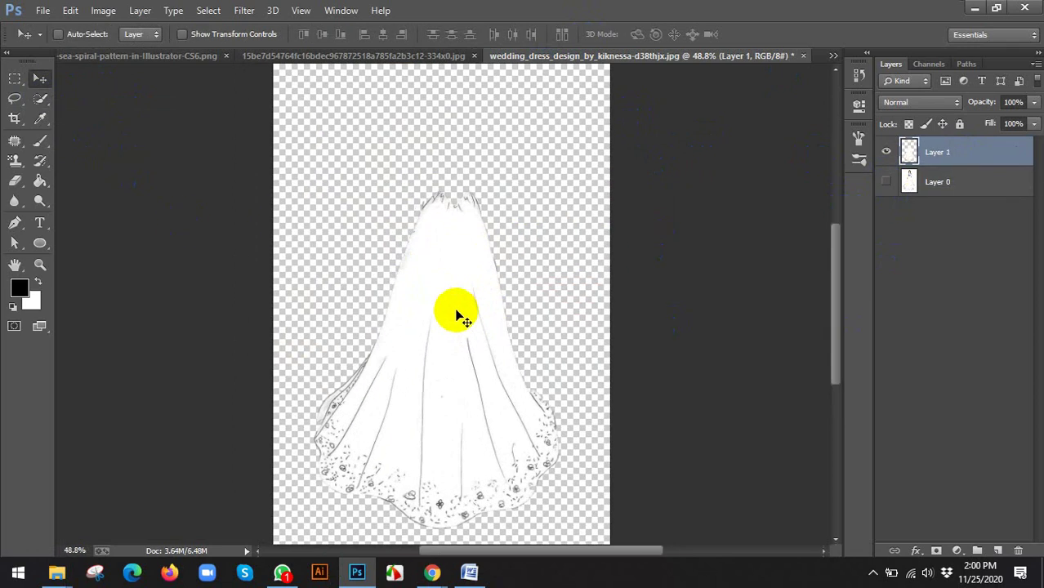
{"action": "left_click", "coordinate": [886, 181]}
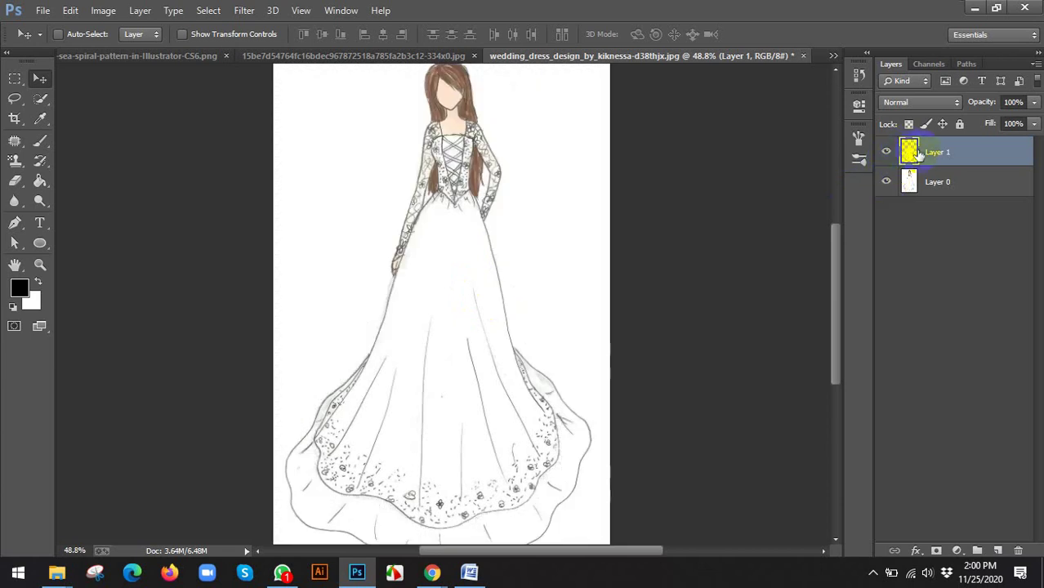
Duplicate the skirt layer twice, hide both copies, and make Layer 1 active.
{"action": "key", "text": "ctrl+j"}
{"action": "key", "text": "ctrl+j"}
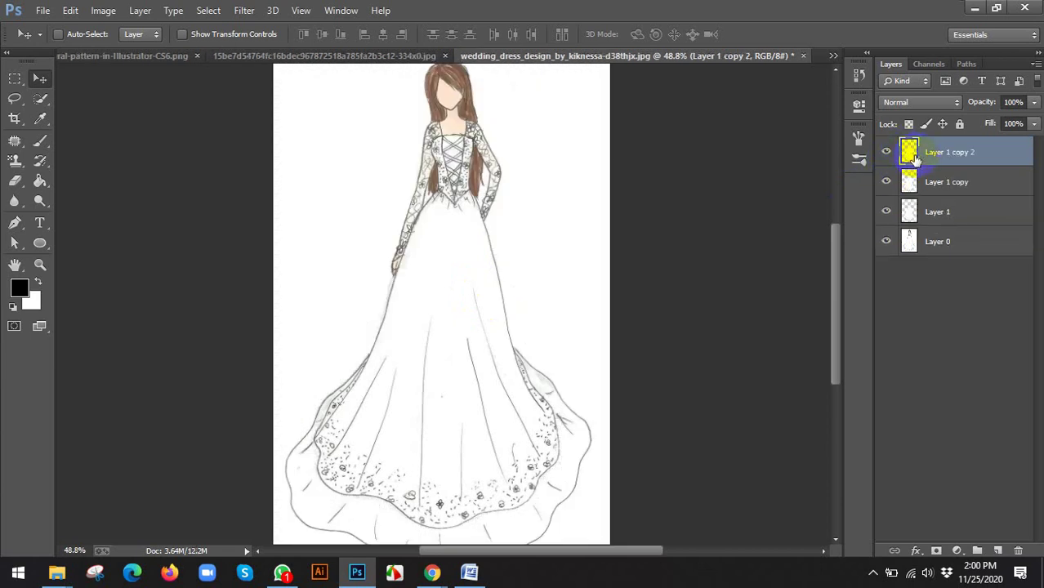
{"action": "left_click", "coordinate": [886, 150]}
{"action": "left_click", "coordinate": [886, 182]}
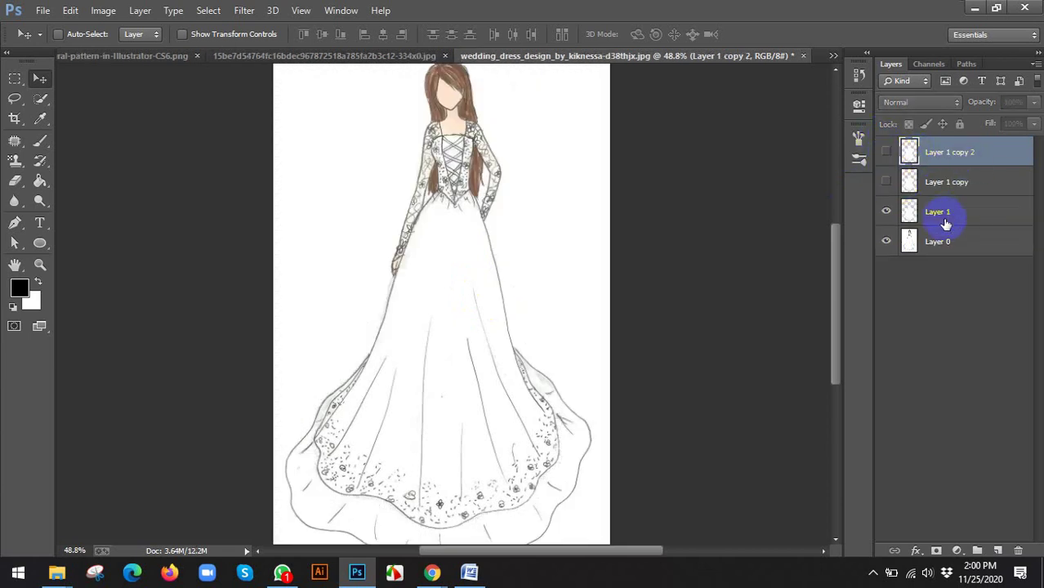
{"action": "left_click", "coordinate": [926, 212]}
{"action": "scroll", "coordinate": [560, 269], "scroll_direction": "down", "scroll_amount": 2}
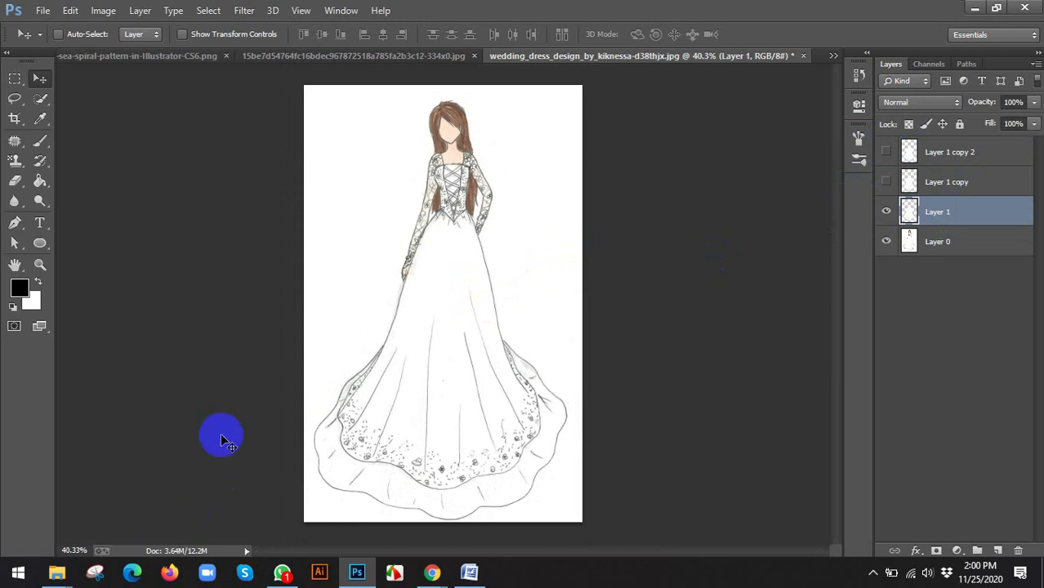
Open images.jpg and pattern-adobe-illustrator-tutorials-graphic-design-015.jpg from File Explorer's "partten" folder in Photoshop.
{"action": "left_click", "coordinate": [56, 576]}
{"action": "left_click", "coordinate": [270, 522]}
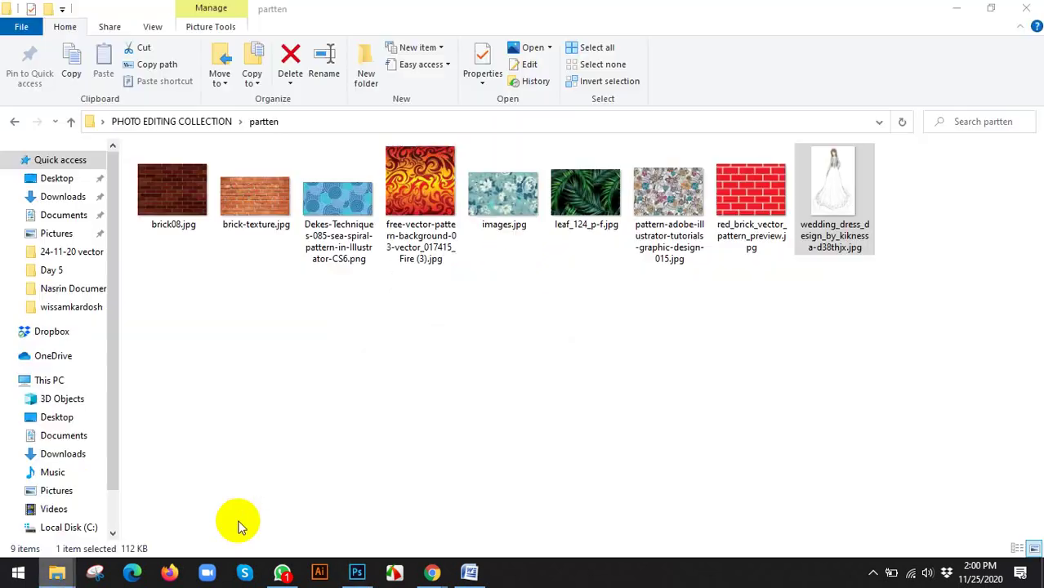
{"action": "left_click", "coordinate": [661, 200]}
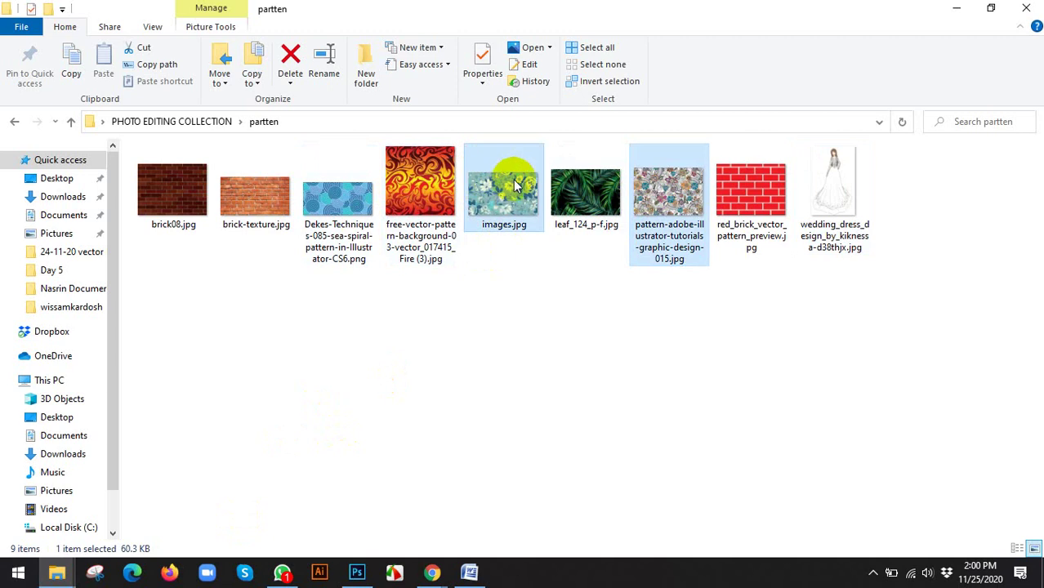
{"action": "left_click_drag", "start_coordinate": [513, 193], "coordinate": [594, 19]}
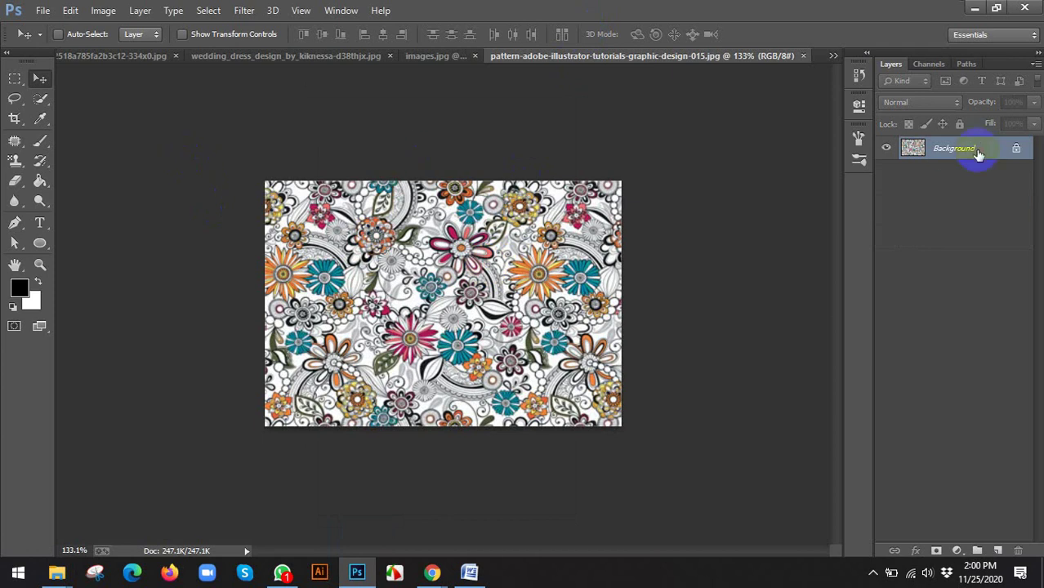
Convert the multicoloured floral image's Background to Layer 0, define the whole image as a pattern, and close the file without saving.
{"action": "double_click", "coordinate": [979, 153]}
{"action": "left_click", "coordinate": [667, 179]}
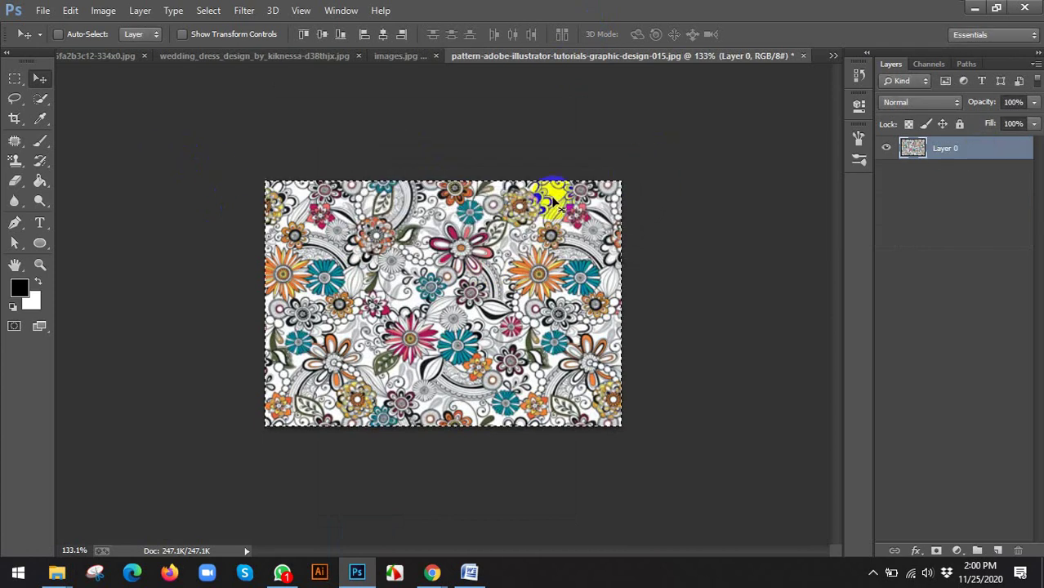
{"action": "left_click", "coordinate": [73, 17]}
{"action": "left_click", "coordinate": [114, 359]}
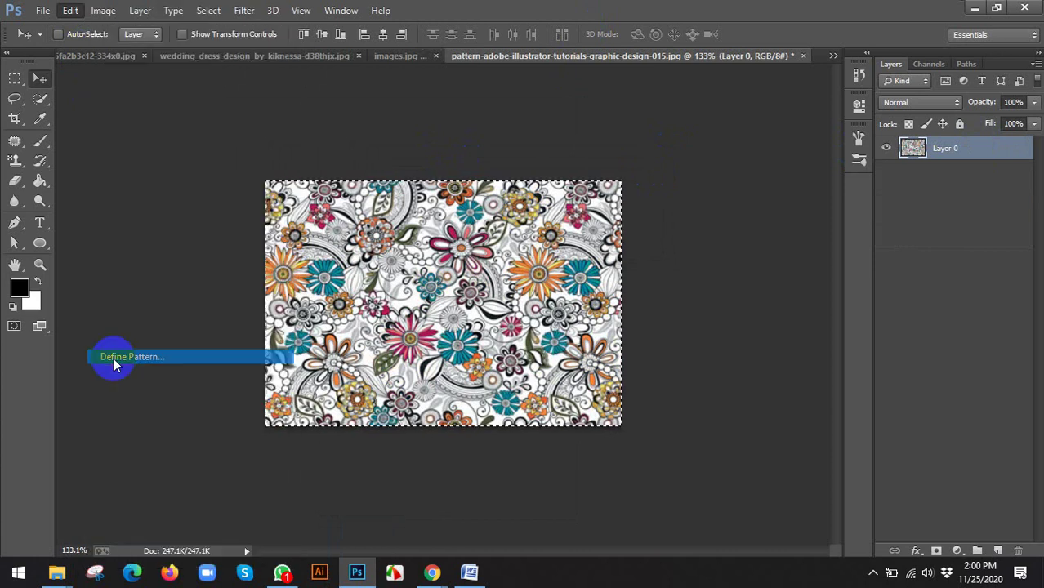
{"action": "left_click", "coordinate": [663, 196]}
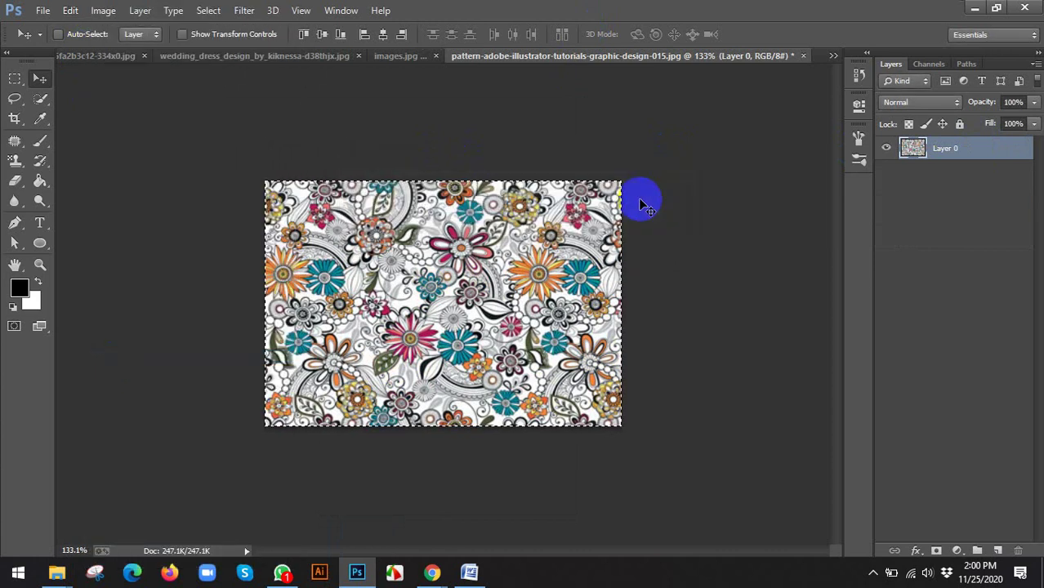
{"action": "left_click", "coordinate": [801, 57]}
{"action": "left_click", "coordinate": [522, 226]}
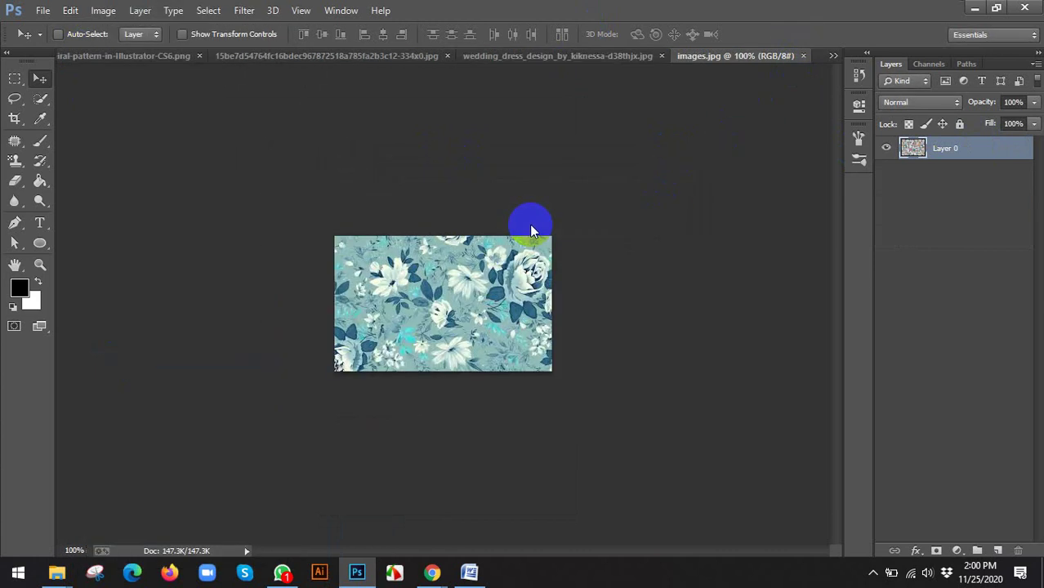
Select all of images.jpg, convert its Background to Layer 0, and start defining the blue floral image as a pattern.
{"action": "scroll", "coordinate": [324, 215], "scroll_direction": "up", "scroll_amount": 1}
{"action": "key", "text": "ctrl+a"}
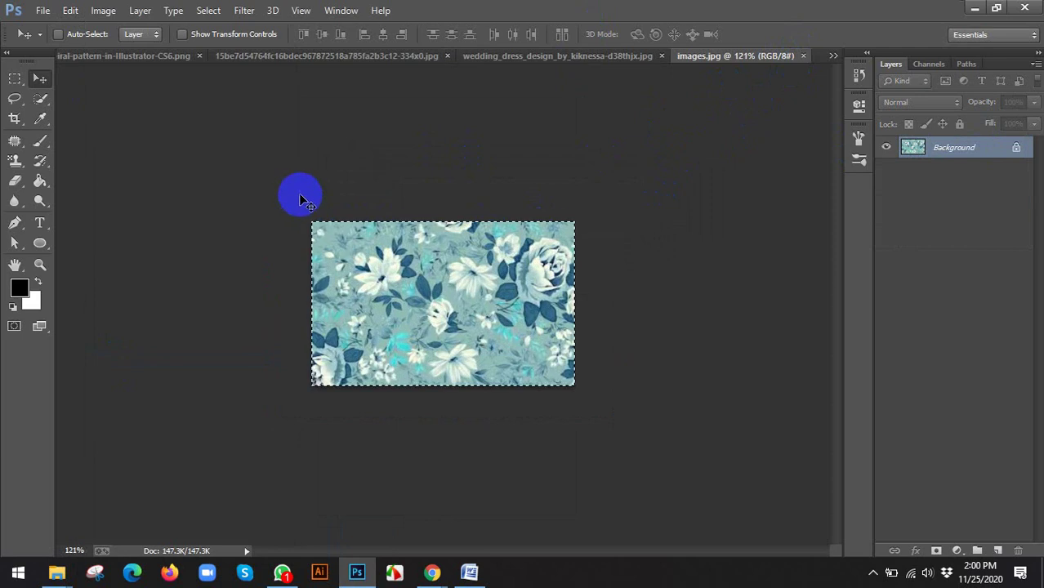
{"action": "double_click", "coordinate": [988, 148]}
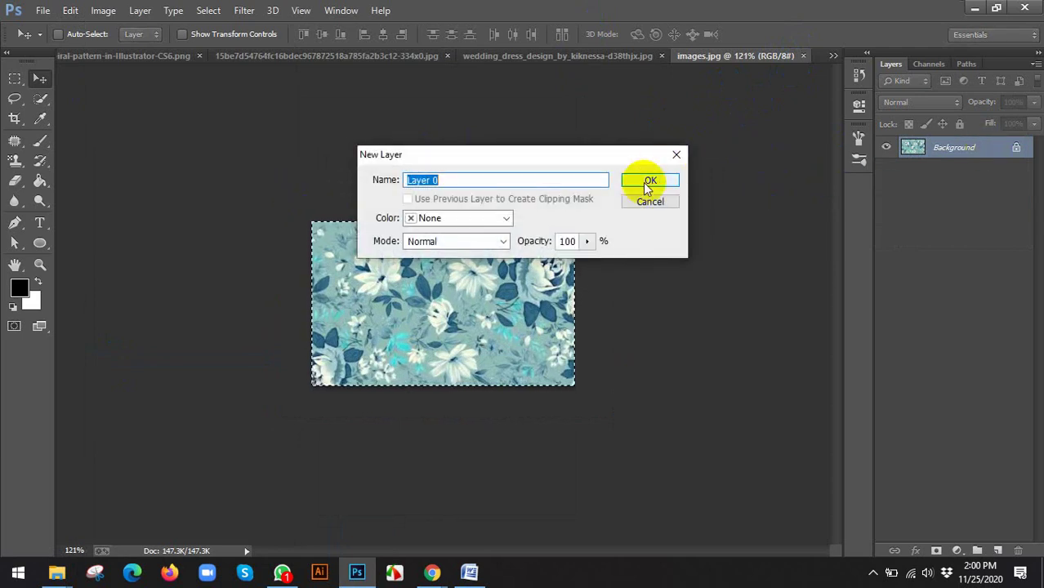
{"action": "left_click", "coordinate": [644, 178]}
{"action": "left_click", "coordinate": [103, 10]}
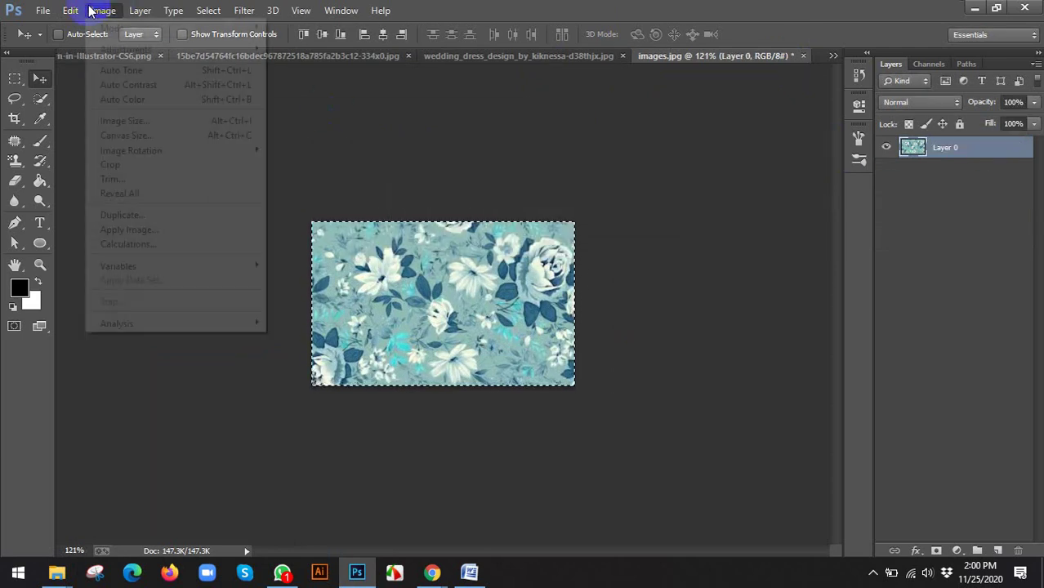
{"action": "mouse_move", "coordinate": [70, 10]}
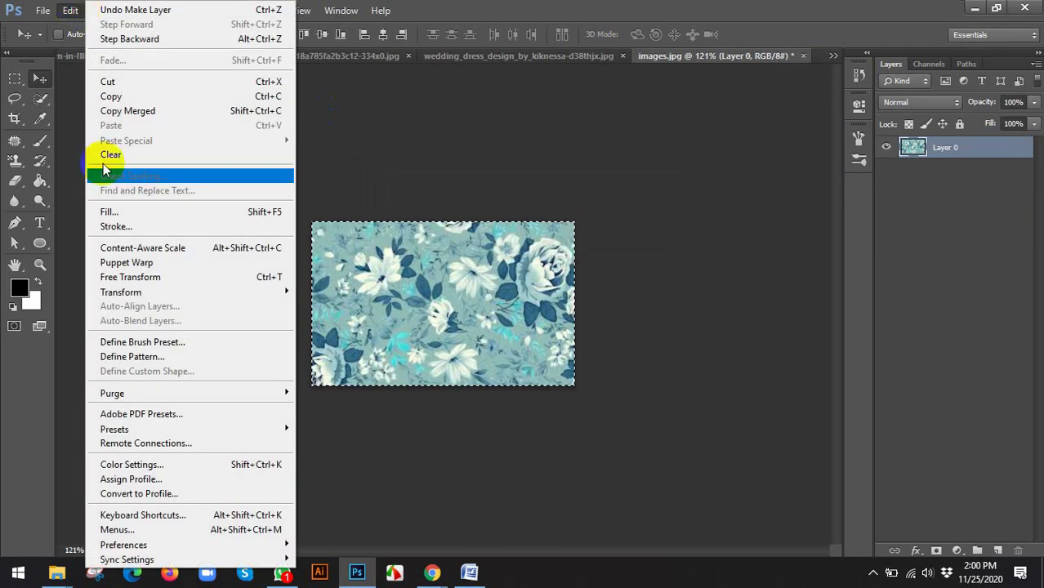
Define the selected blue floral image as a new pattern.
{"action": "left_click", "coordinate": [135, 356]}
{"action": "left_click", "coordinate": [674, 197]}
{"action": "scroll", "coordinate": [562, 276], "scroll_direction": "up", "scroll_amount": 3}
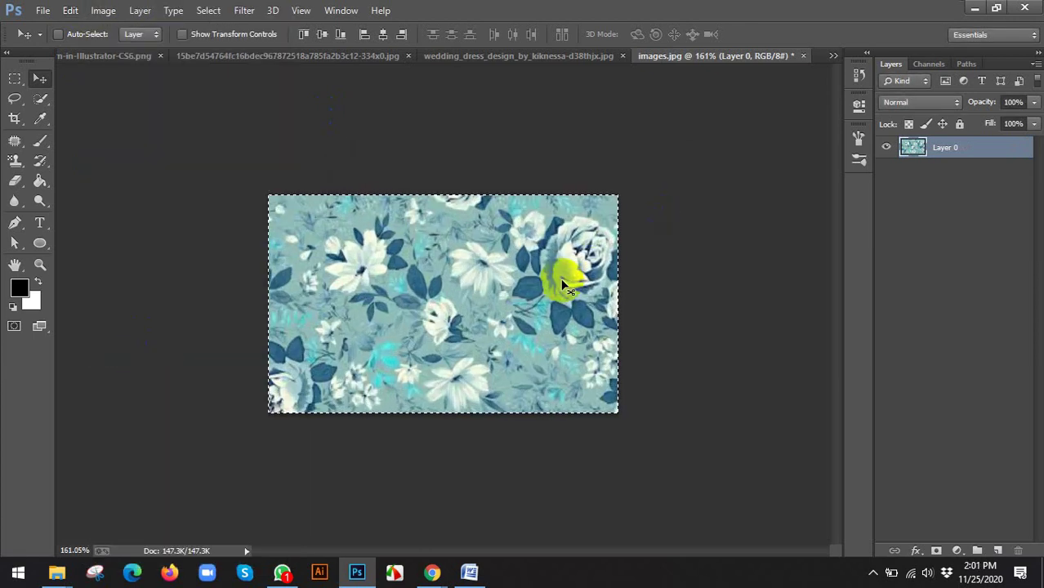
Switch to the wedding dress document and load the outline of the skirt on Layer 1 as a selection.
{"action": "left_click", "coordinate": [511, 56]}
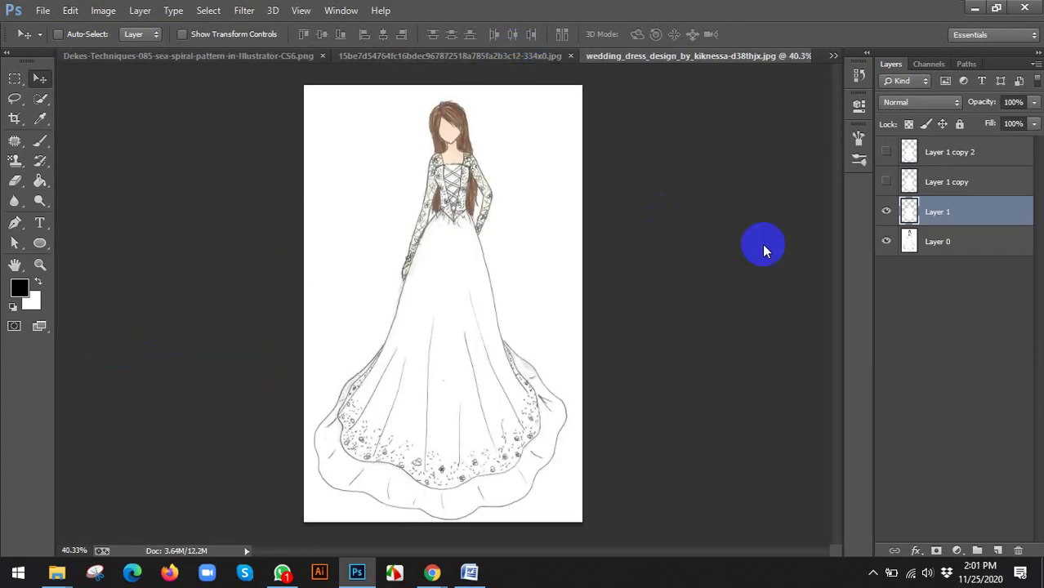
{"action": "left_click", "coordinate": [886, 214]}
{"action": "left_click_drag", "start_coordinate": [908, 212], "coordinate": [492, 293]}
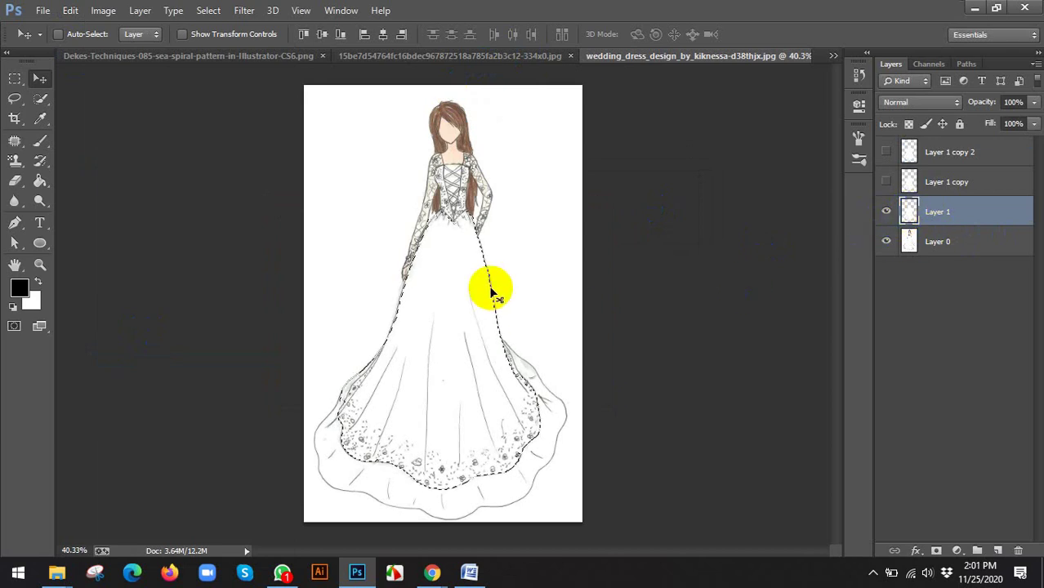
{"action": "scroll", "coordinate": [492, 292], "scroll_direction": "up", "scroll_amount": 2}
Add a Pattern Overlay style to Layer 1 using the multicoloured floral pattern.
{"action": "left_click", "coordinate": [915, 551]}
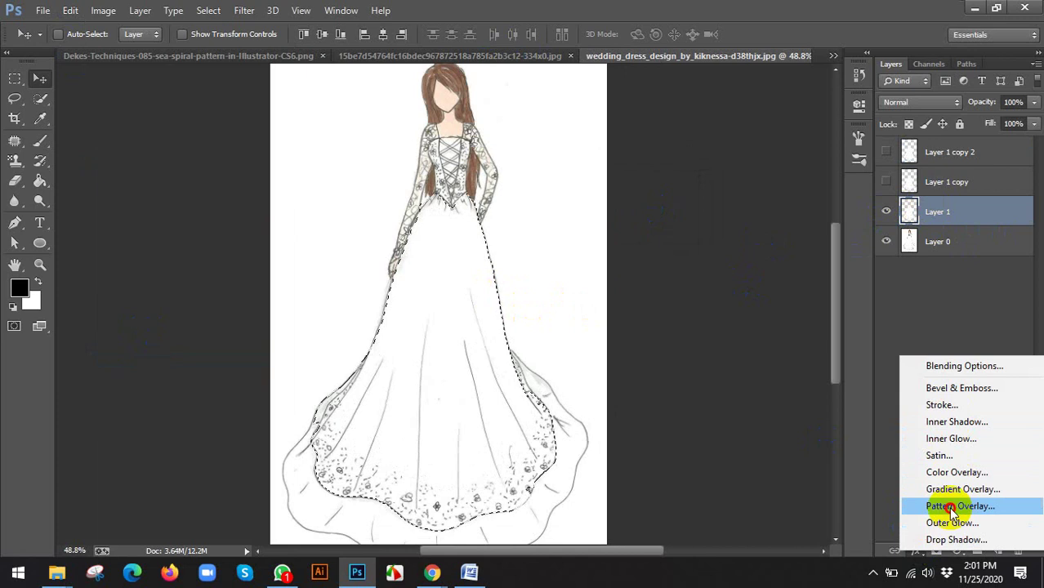
{"action": "left_click", "coordinate": [791, 421]}
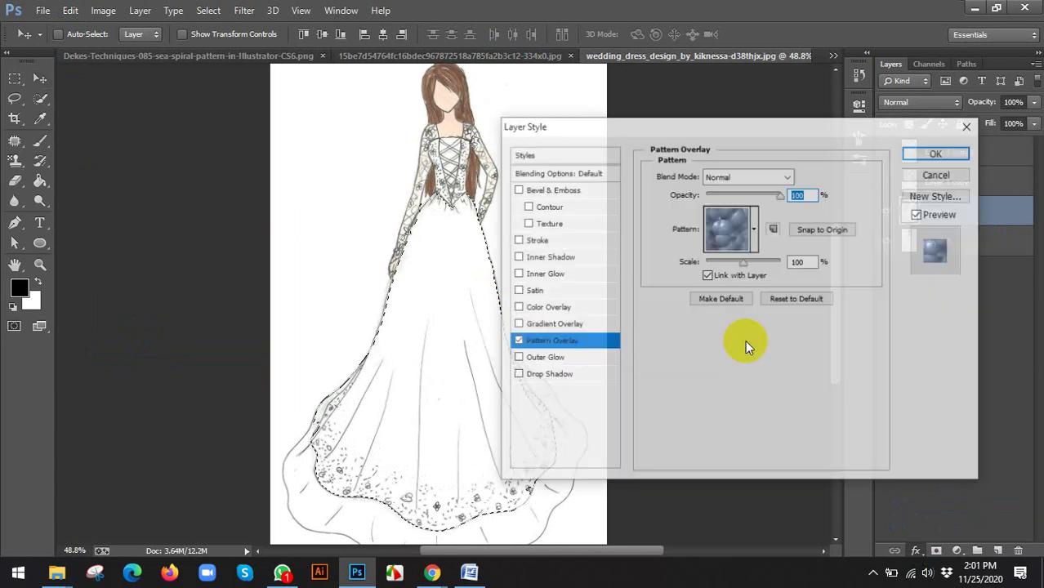
{"action": "left_click_drag", "start_coordinate": [682, 130], "coordinate": [732, 131]}
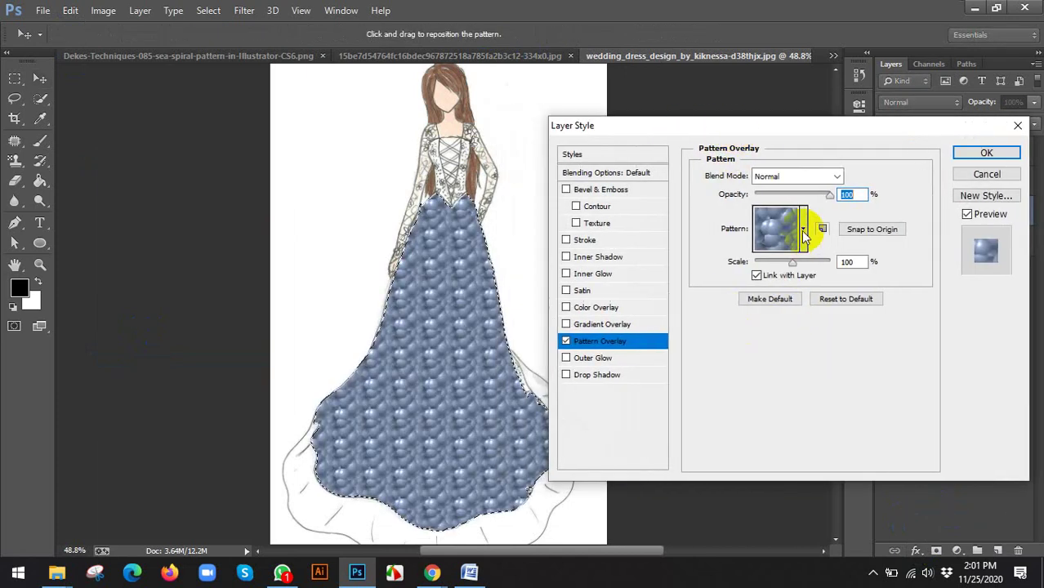
{"action": "left_click", "coordinate": [800, 241]}
{"action": "left_click", "coordinate": [729, 299]}
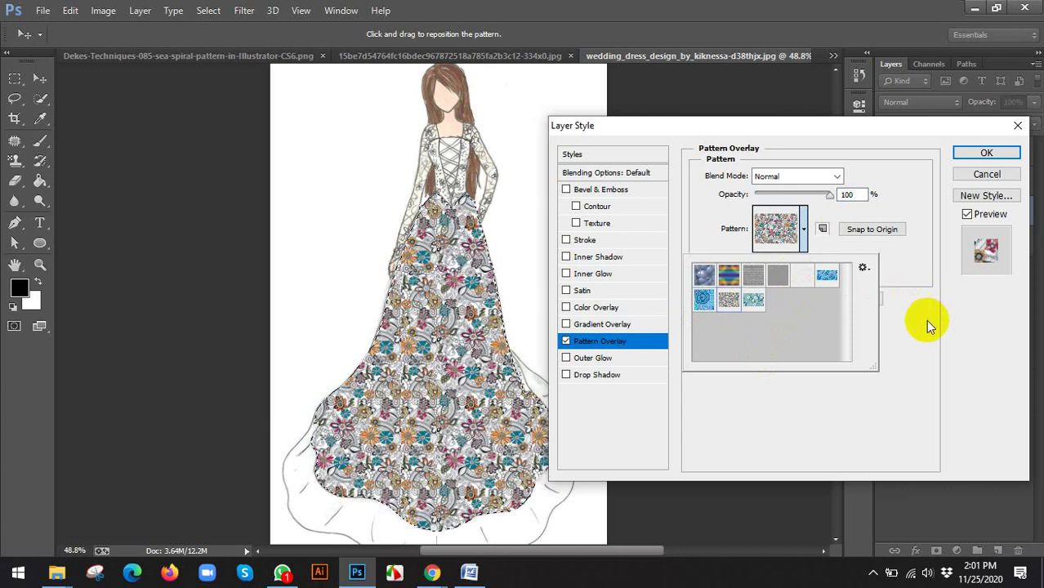
{"action": "left_click", "coordinate": [789, 130]}
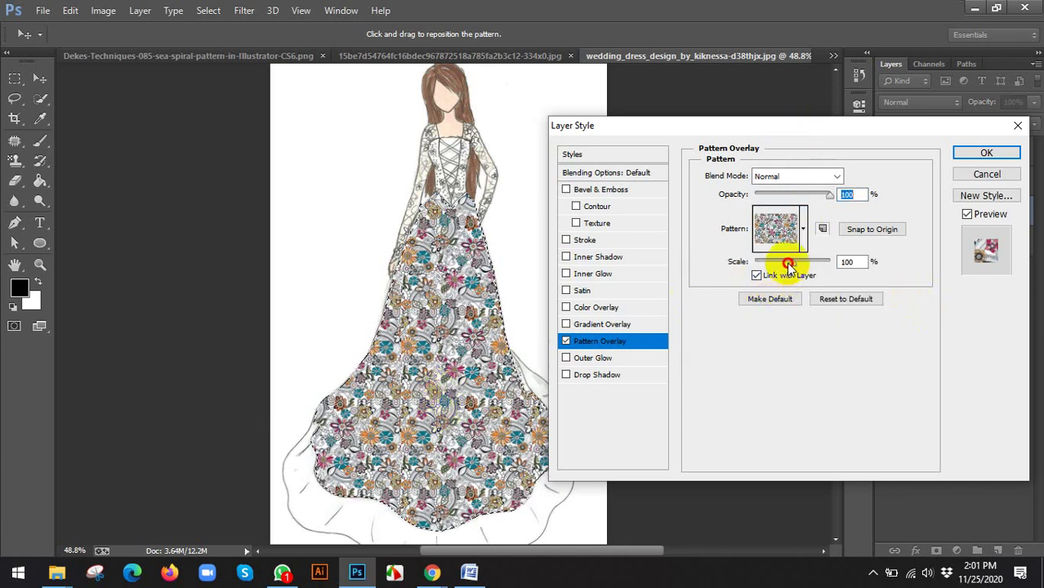
Set the pattern overlay's scale to 77% and apply the layer style to Layer 1.
{"action": "mouse_move", "coordinate": [788, 265]}
{"action": "left_mouse_down"}
{"action": "mouse_move", "coordinate": [769, 268]}
{"action": "mouse_move", "coordinate": [803, 268]}
{"action": "mouse_move", "coordinate": [784, 267]}
{"action": "left_mouse_up"}
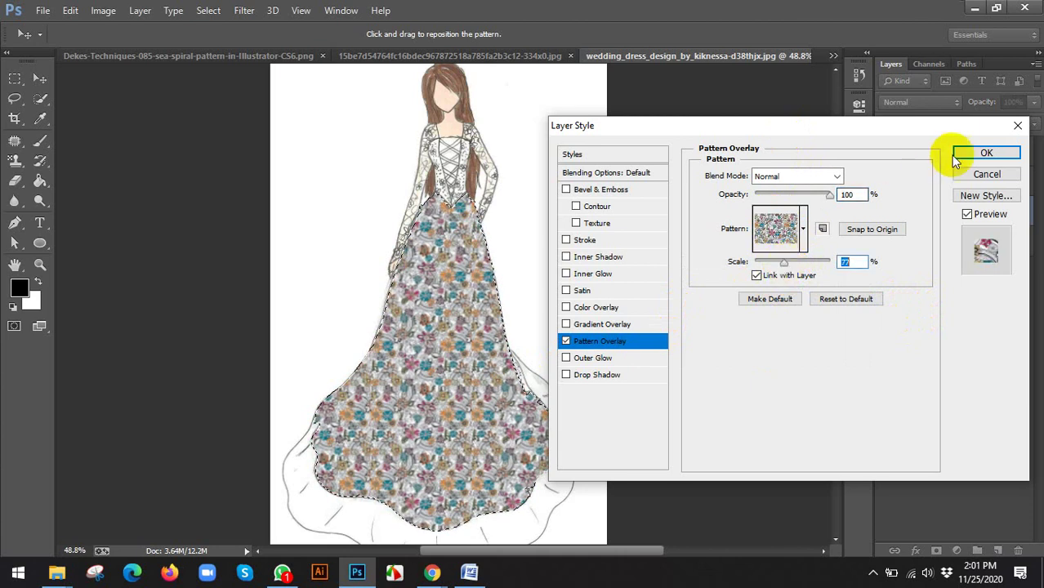
{"action": "left_click", "coordinate": [987, 153]}
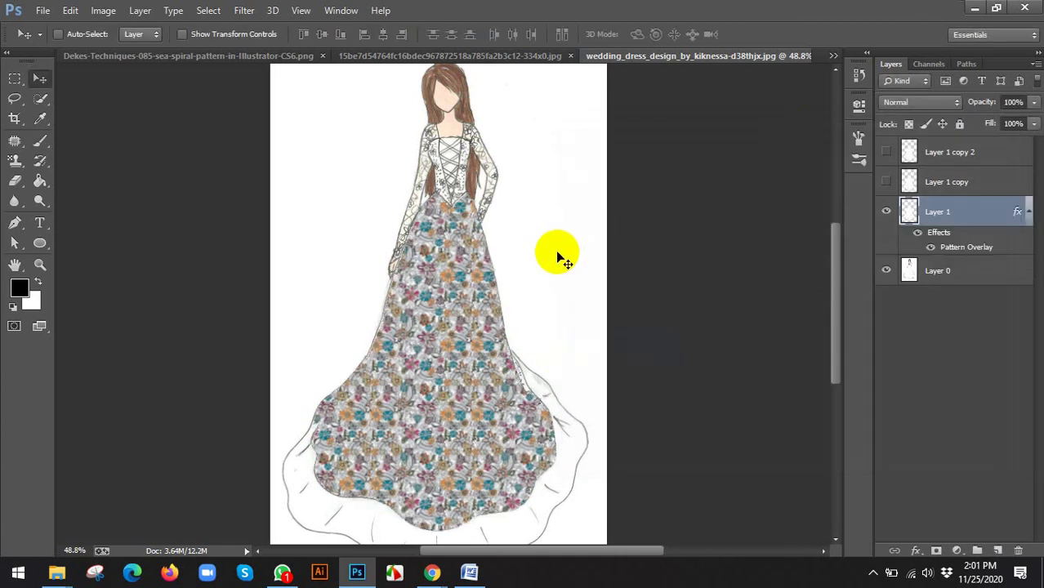
{"action": "left_click", "coordinate": [1029, 214]}
{"action": "left_click", "coordinate": [1029, 213]}
Check the Google Meet call in Chrome, dismiss the dangerous extension warning, and return to Photoshop.
{"action": "mouse_move", "coordinate": [433, 572]}
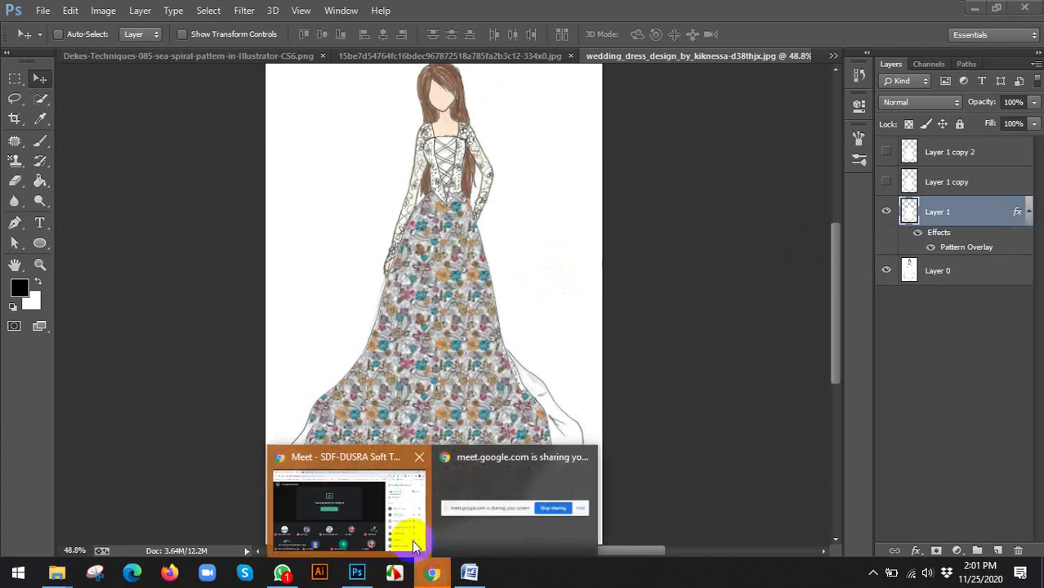
{"action": "left_click", "coordinate": [411, 540]}
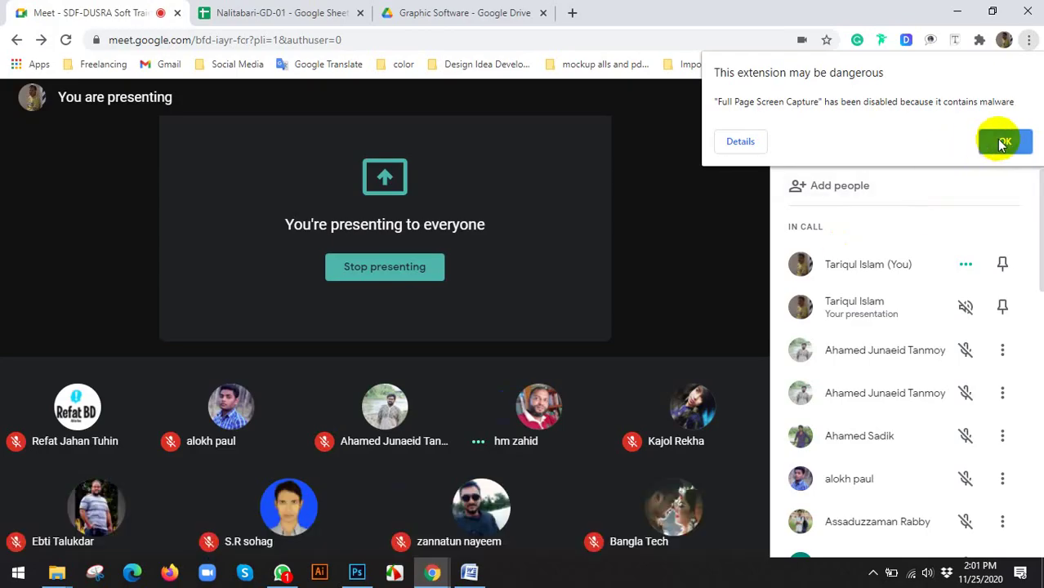
{"action": "left_click", "coordinate": [998, 143]}
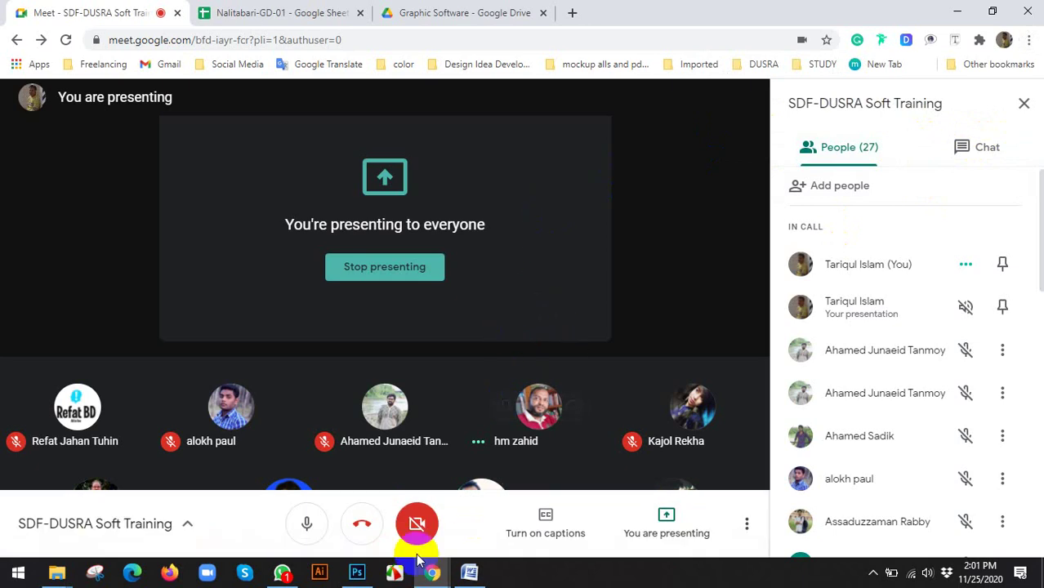
{"action": "left_click", "coordinate": [356, 571]}
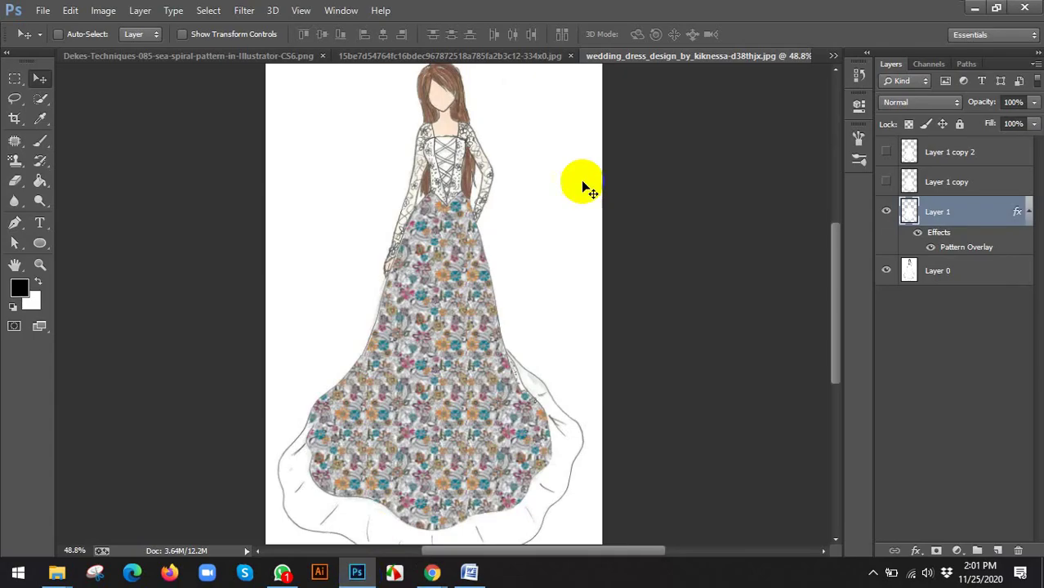
Hide Layer 1, show Layer 1 copy, and load its skirt outline as a selection.
{"action": "left_click", "coordinate": [886, 212]}
{"action": "left_click", "coordinate": [887, 181]}
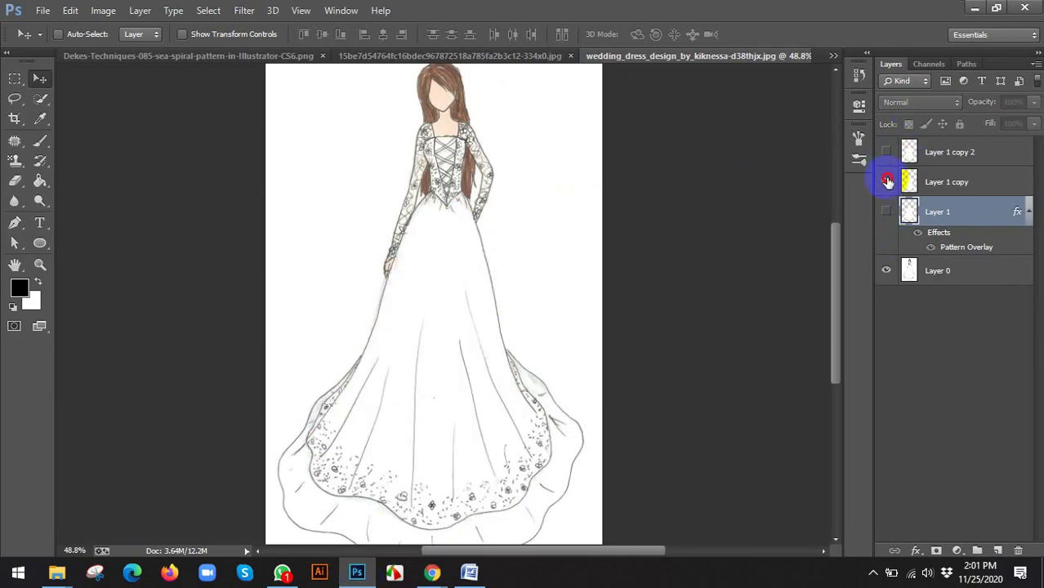
{"action": "left_click", "coordinate": [909, 181]}
{"action": "left_click", "coordinate": [909, 181], "text": "ctrl"}
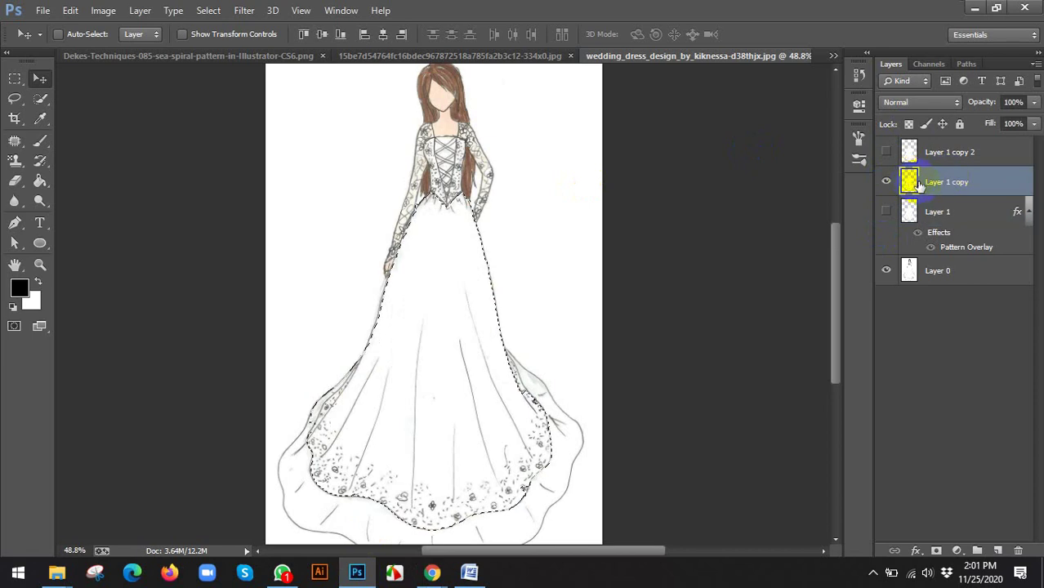
Add a Pattern Overlay style to Layer 1 copy using the blue floral pattern.
{"action": "left_click", "coordinate": [916, 550]}
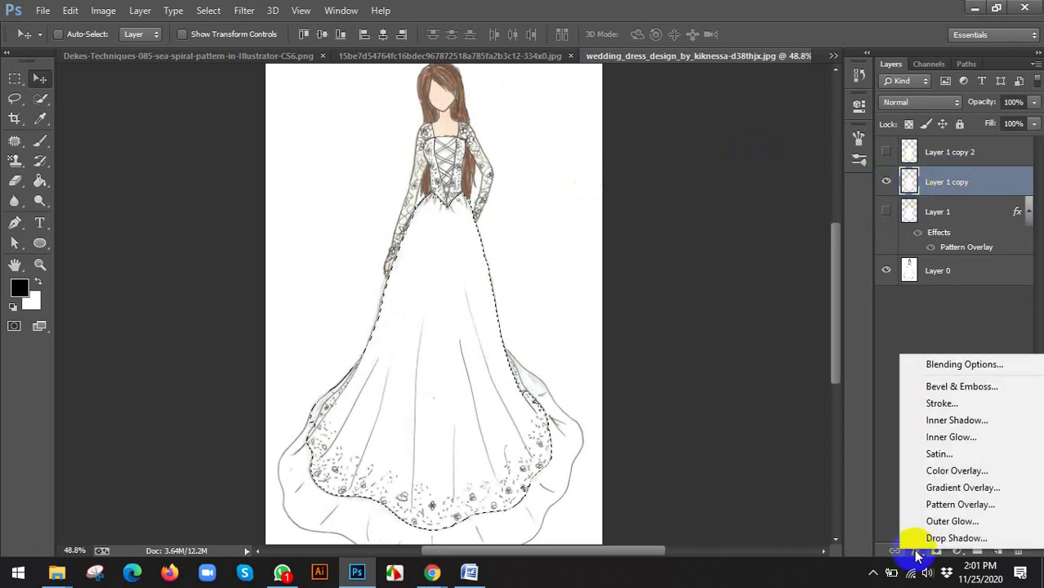
{"action": "left_click", "coordinate": [935, 504]}
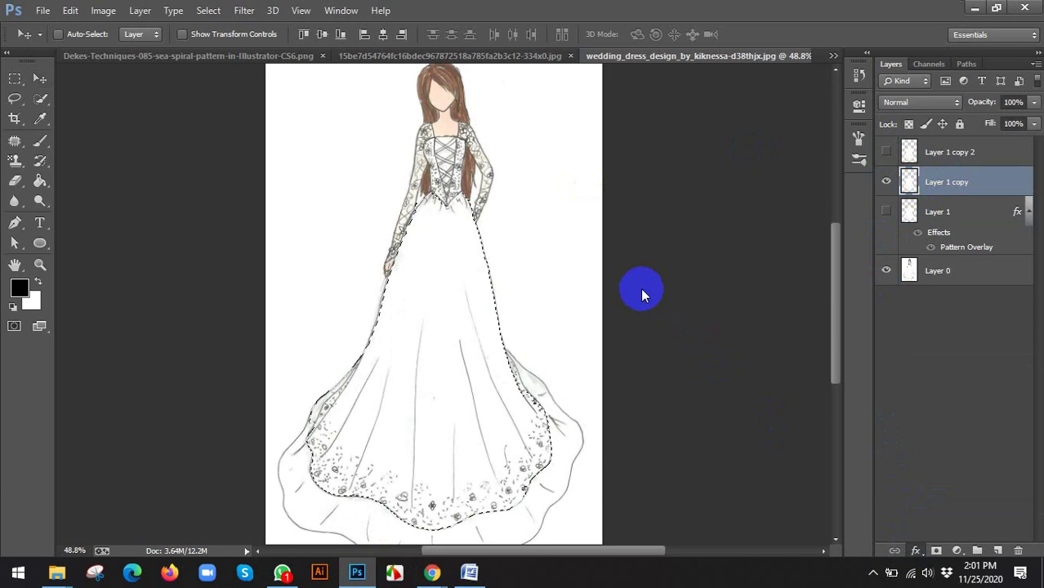
{"action": "left_click", "coordinate": [805, 234]}
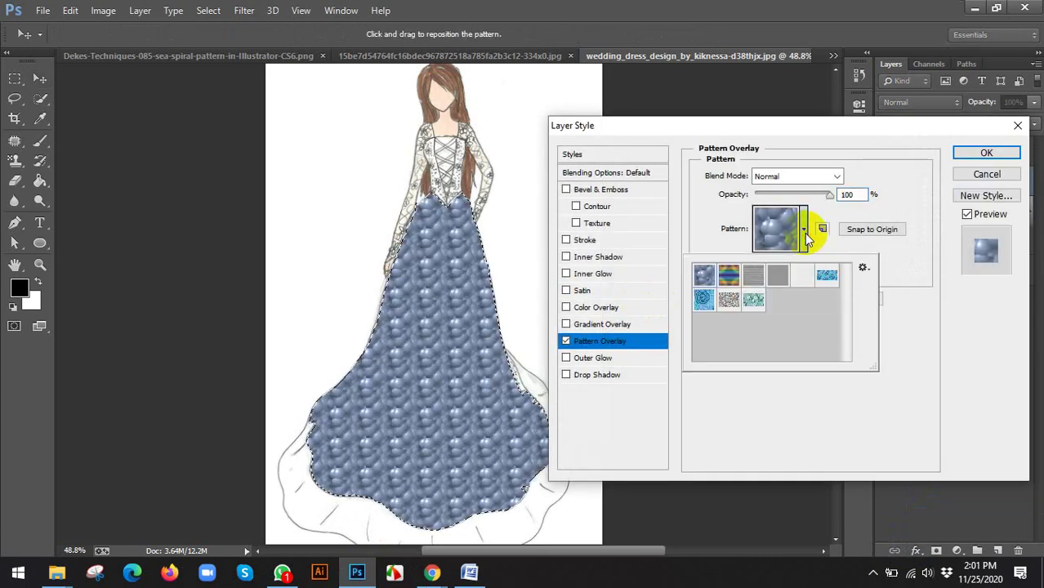
{"action": "left_click", "coordinate": [753, 301]}
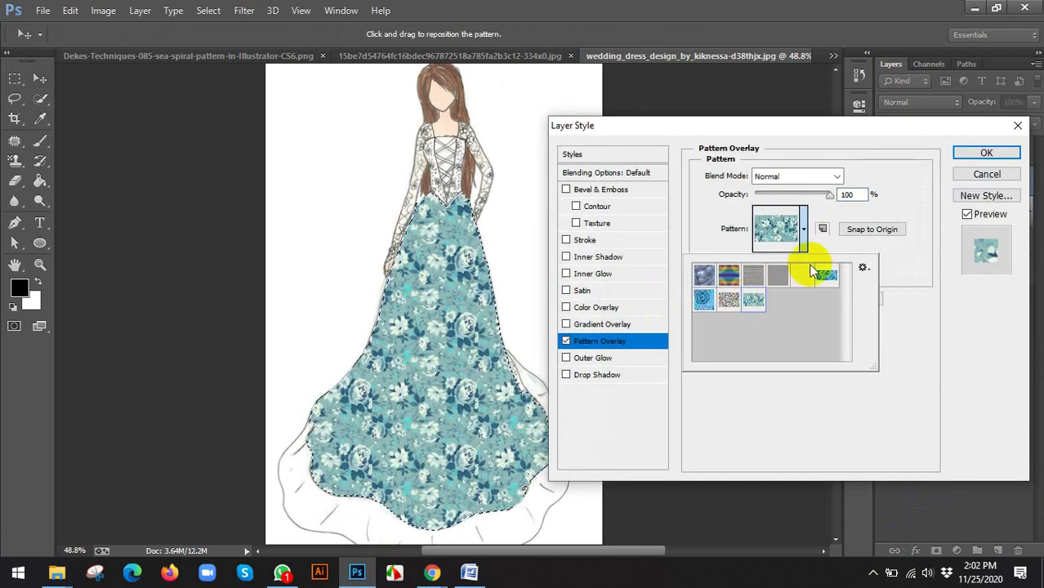
{"action": "left_click", "coordinate": [908, 153]}
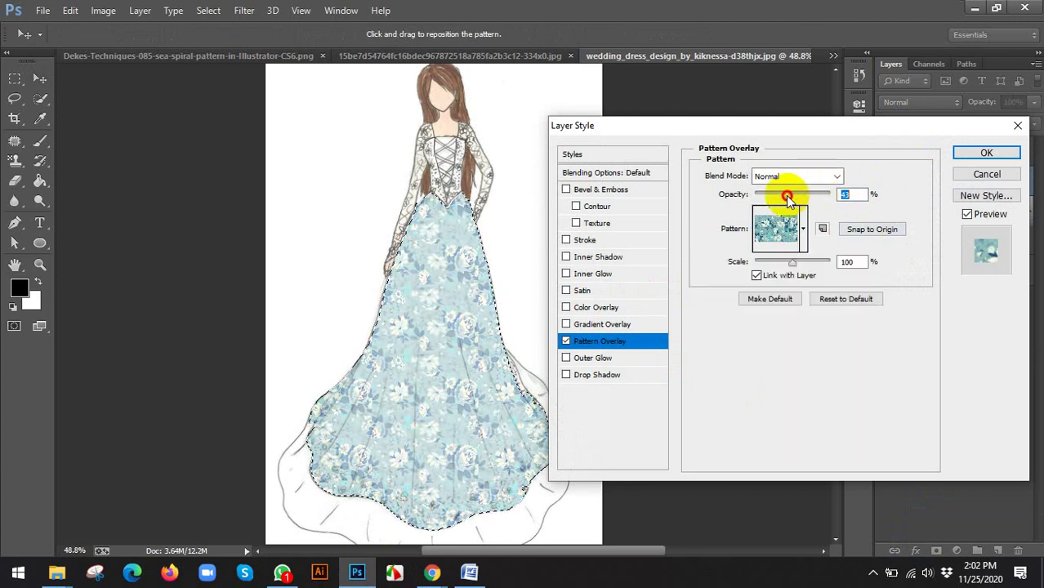
Set the pattern overlay's opacity to 100% and its blend mode to Multiply.
{"action": "left_click_drag", "start_coordinate": [759, 200], "coordinate": [845, 197]}
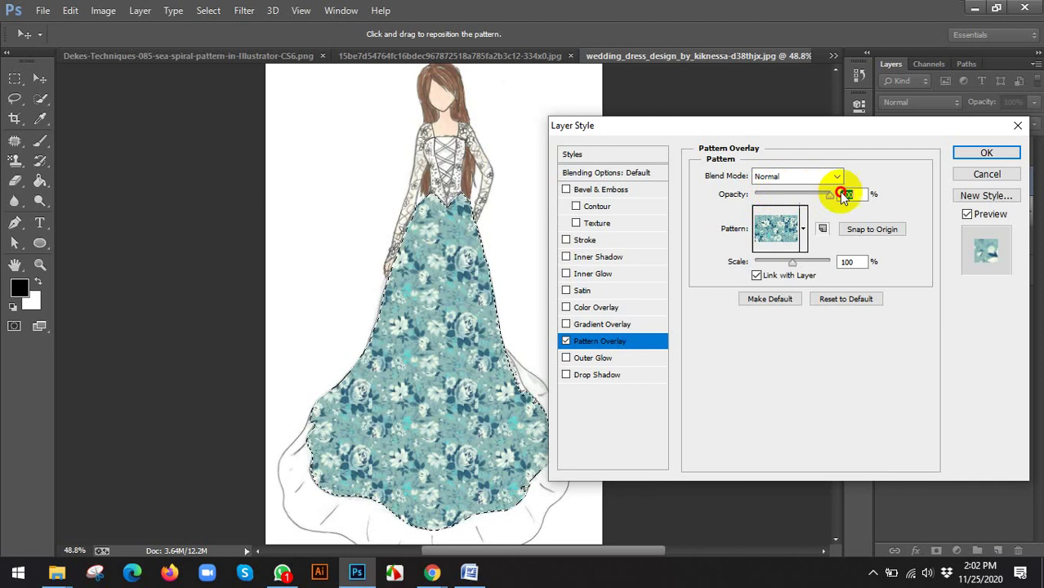
{"action": "left_click", "coordinate": [797, 176]}
{"action": "left_click", "coordinate": [776, 239]}
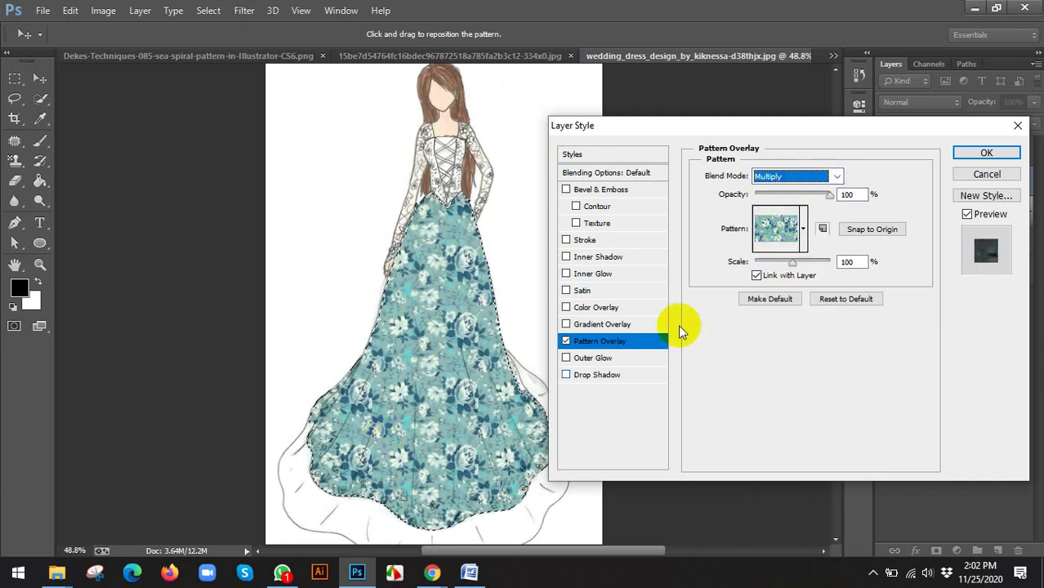
Try the Screen and Overlay blend modes on the pattern overlay and return it to Multiply.
{"action": "left_click", "coordinate": [790, 176]}
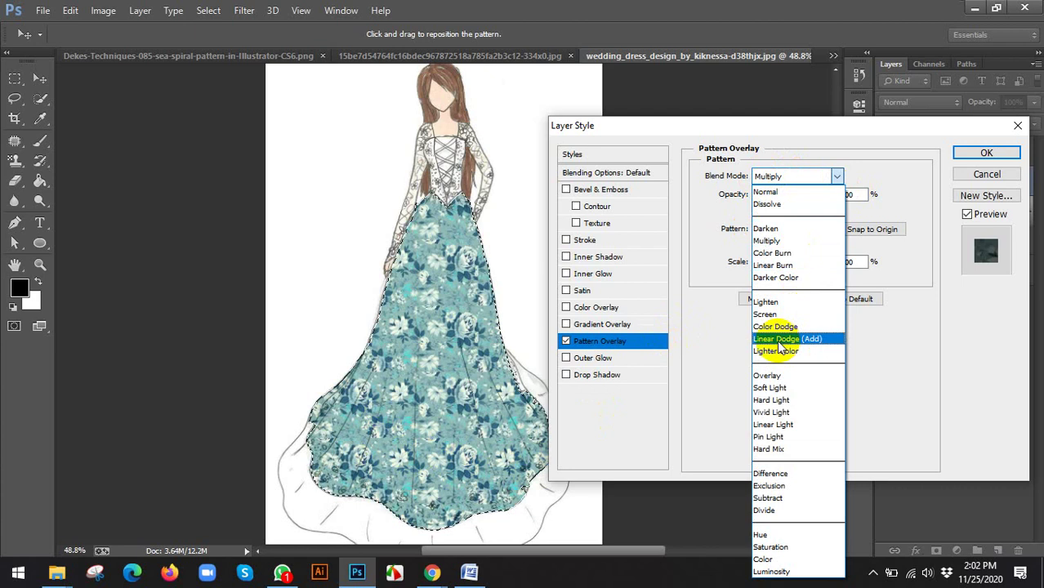
{"action": "left_click", "coordinate": [773, 312]}
{"action": "left_click", "coordinate": [793, 176]}
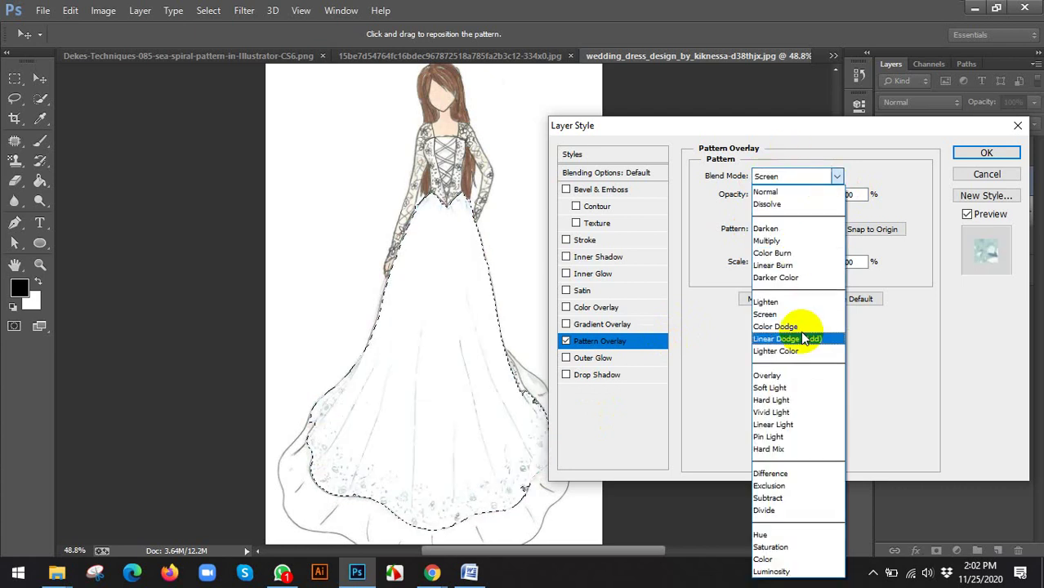
{"action": "left_click", "coordinate": [788, 377]}
{"action": "left_click", "coordinate": [782, 177]}
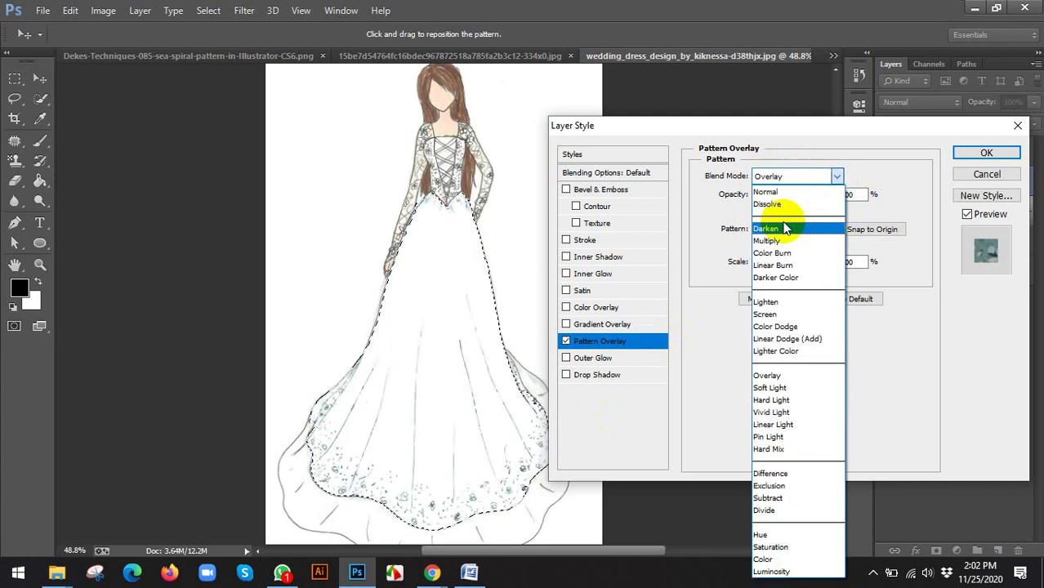
{"action": "left_click", "coordinate": [777, 242]}
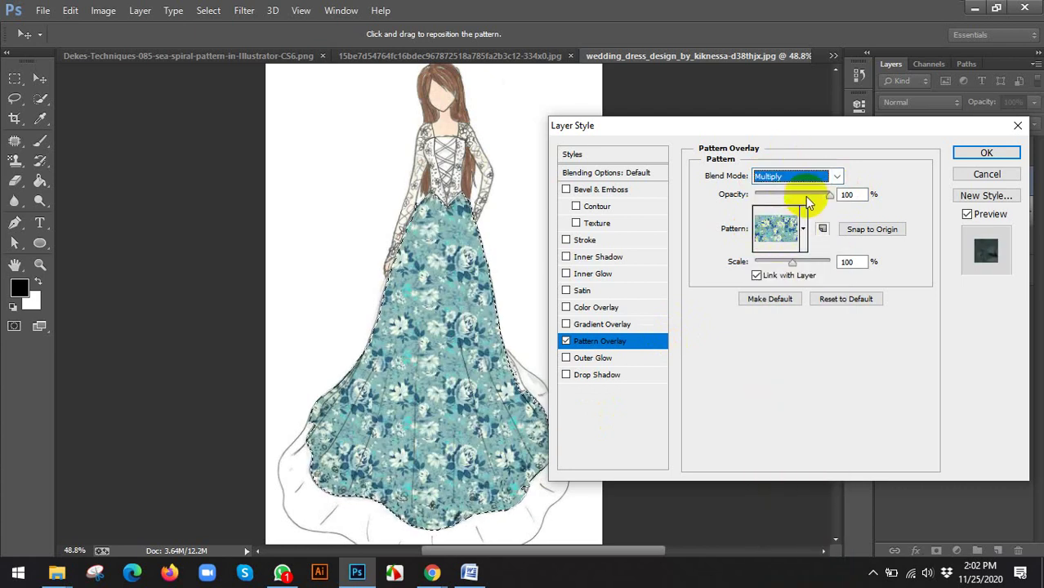
Lower the pattern overlay's opacity to 70%.
{"action": "left_click", "coordinate": [806, 197]}
{"action": "left_click_drag", "start_coordinate": [806, 199], "coordinate": [801, 201]}
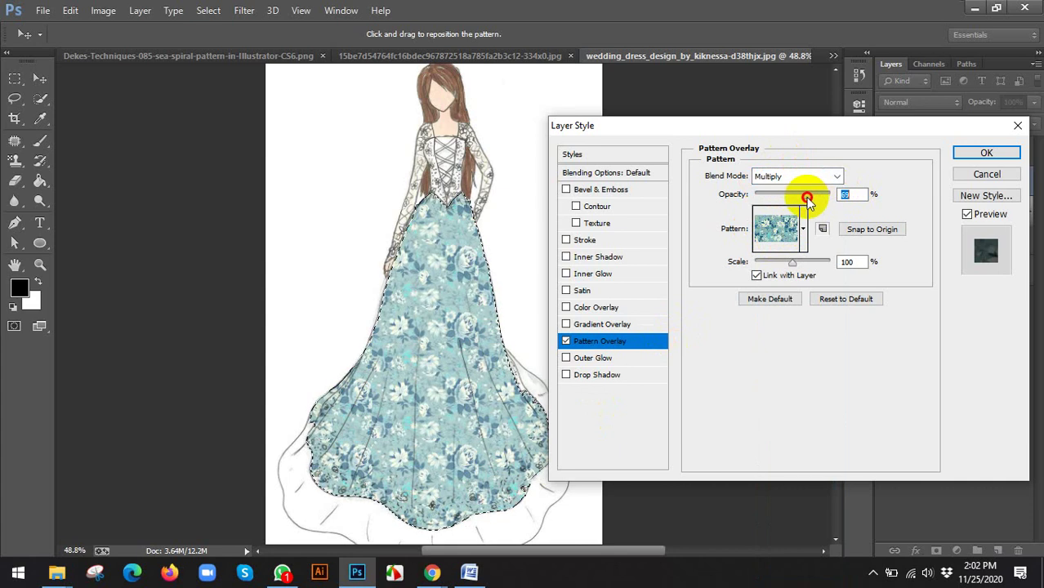
{"action": "key", "text": "Down"}
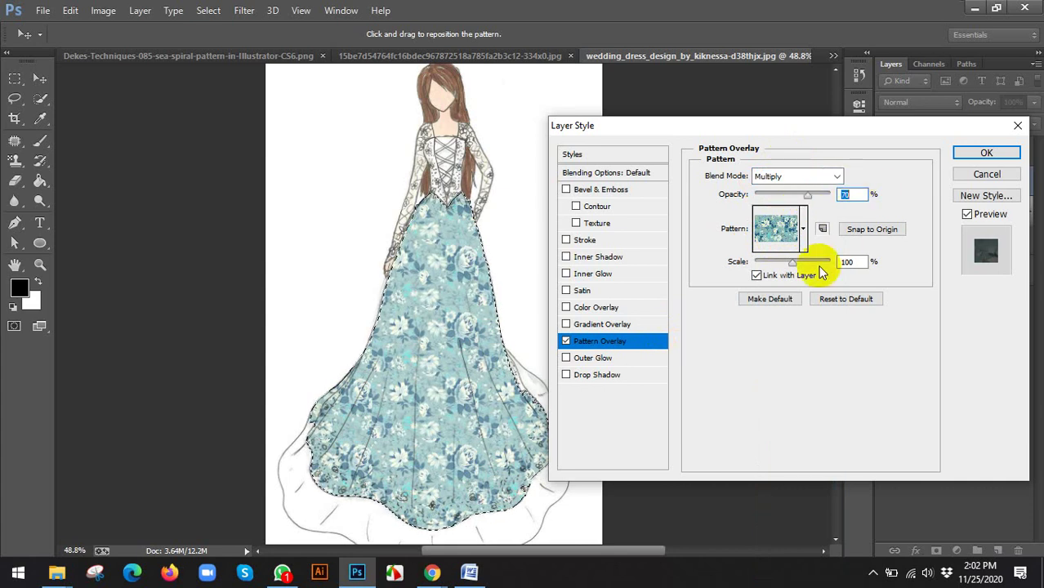
Set the pattern overlay's scale to 109% and apply the layer style to Layer 1 copy.
{"action": "left_click_drag", "start_coordinate": [796, 267], "coordinate": [786, 267]}
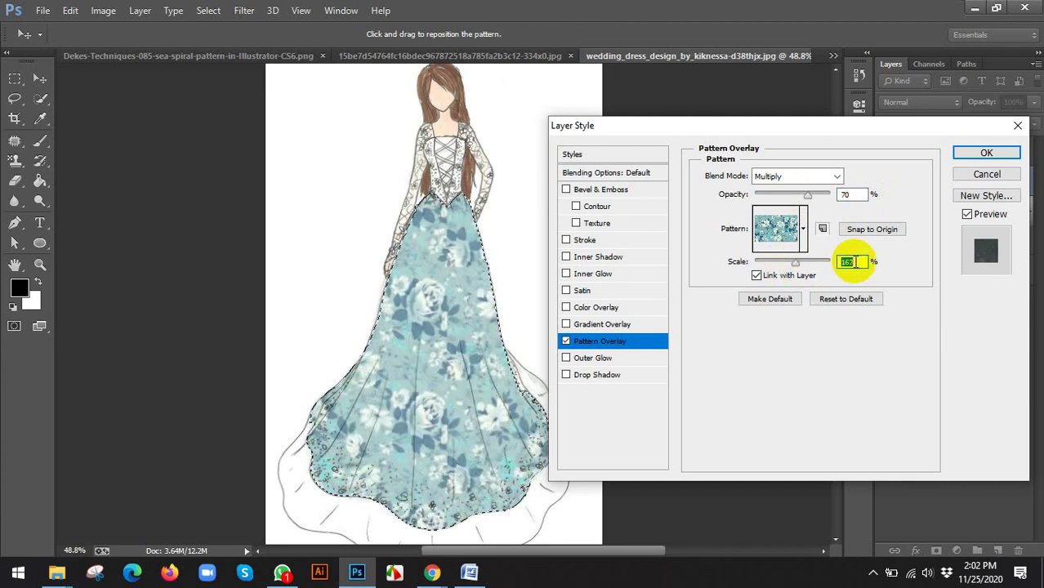
{"action": "key", "text": "Down"}
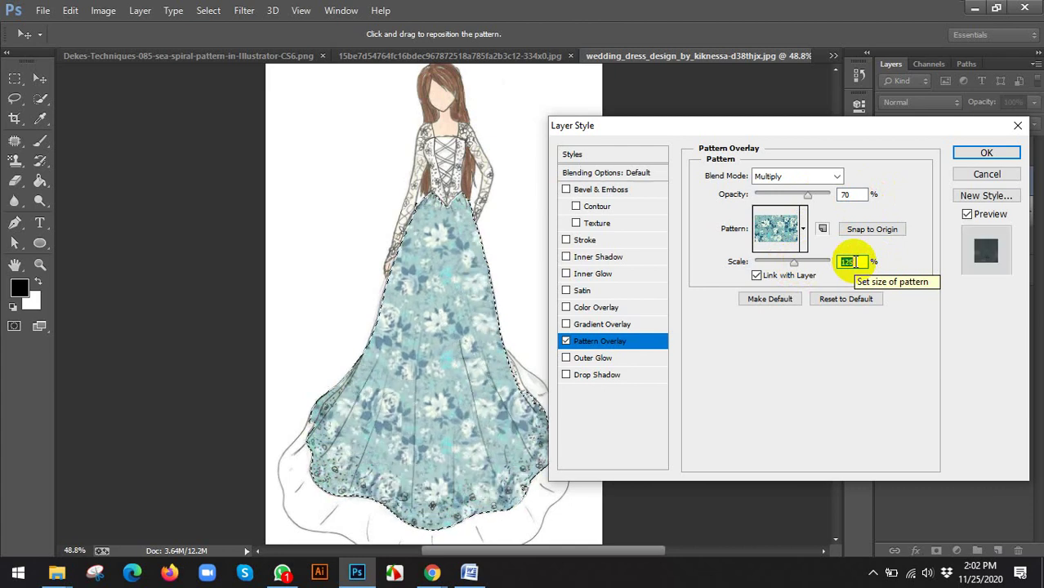
{"action": "key", "text": "Down"}
{"action": "key", "text": "Down"}
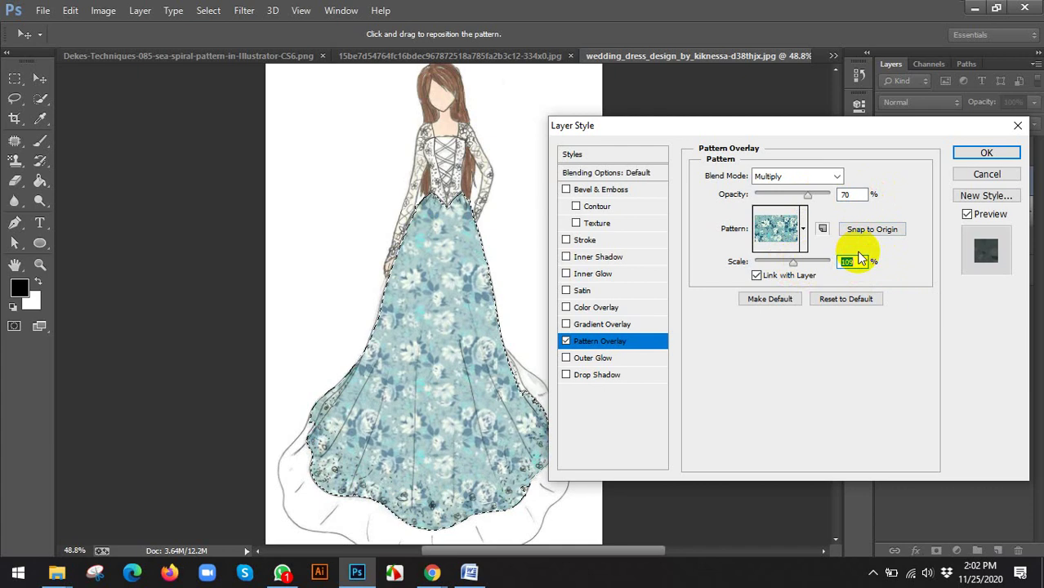
{"action": "key", "text": "Return"}
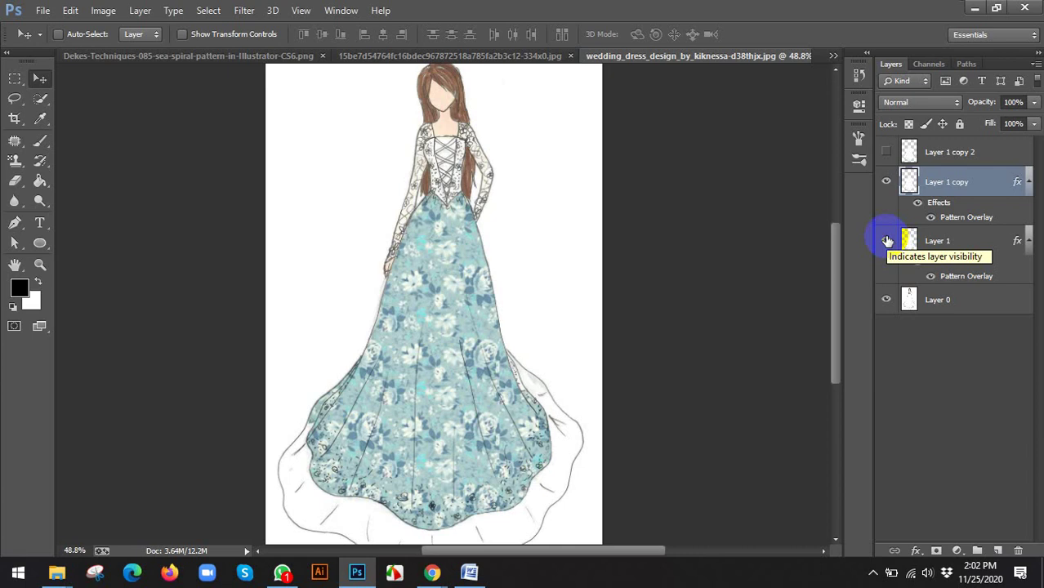
Toggle the visibility of Layer 1 copy to compare the two skirt patterns, leaving that layer hidden.
{"action": "left_click", "coordinate": [888, 187]}
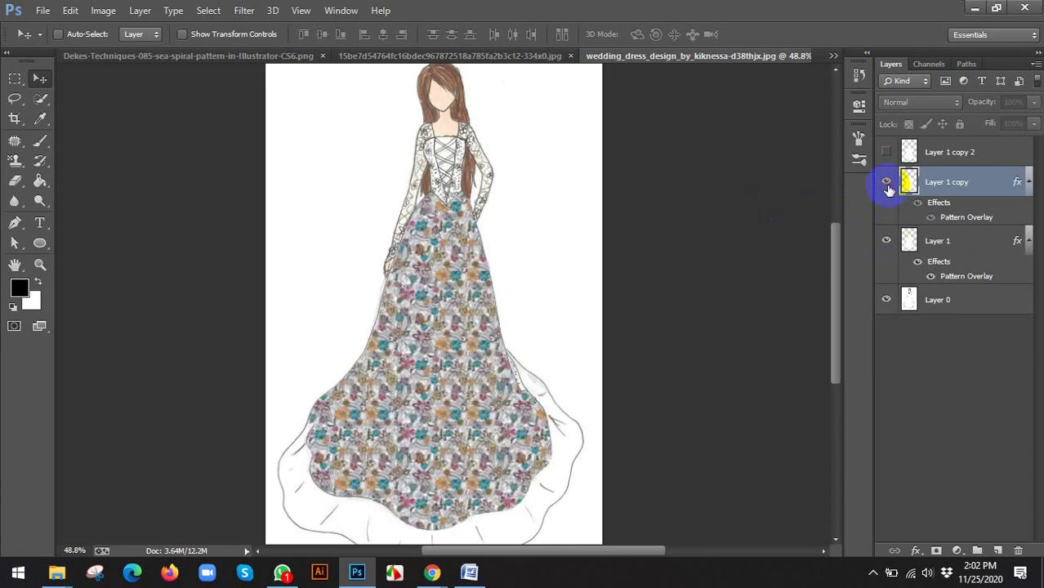
{"action": "left_click", "coordinate": [887, 185]}
{"action": "left_click", "coordinate": [888, 189]}
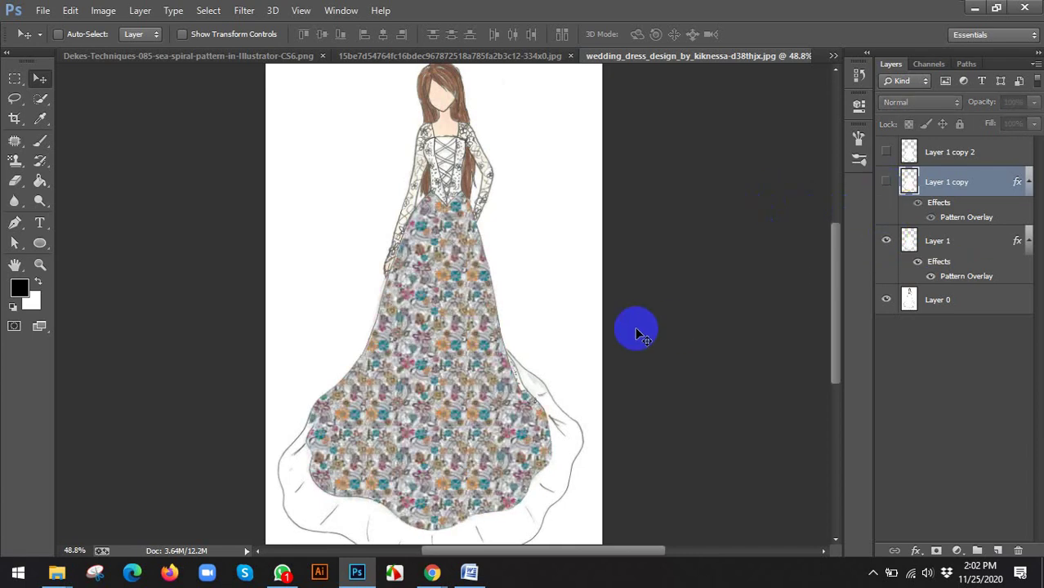
Hide Layer 1.
{"action": "left_click", "coordinate": [886, 241]}
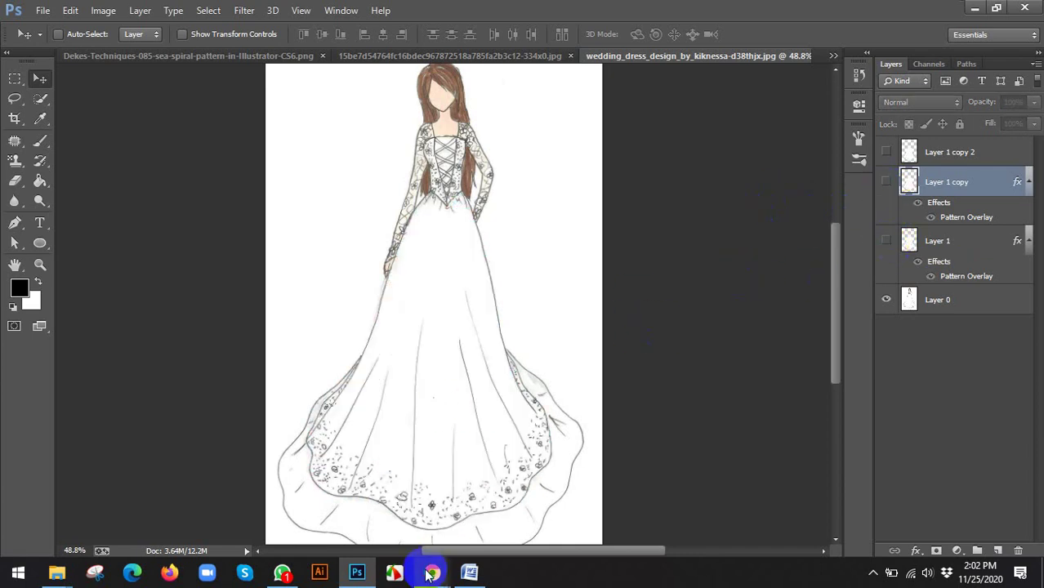
Switch to the Google Meet call in Chrome, mute the microphone and admit the waiting participant.
{"action": "mouse_move", "coordinate": [432, 572]}
{"action": "left_click", "coordinate": [359, 506]}
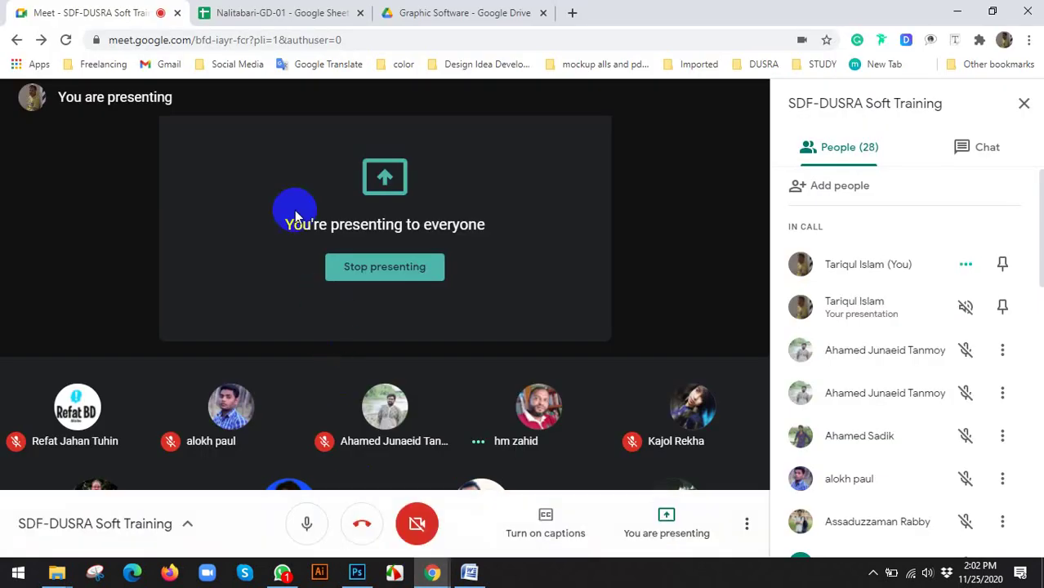
{"action": "left_click", "coordinate": [306, 521]}
{"action": "left_click", "coordinate": [872, 572]}
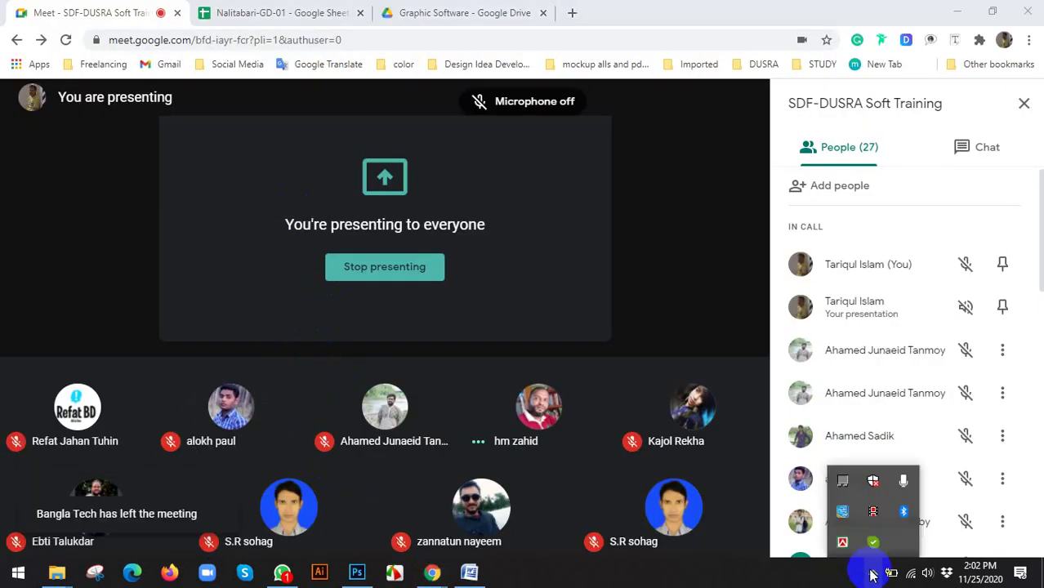
{"action": "left_click", "coordinate": [456, 531]}
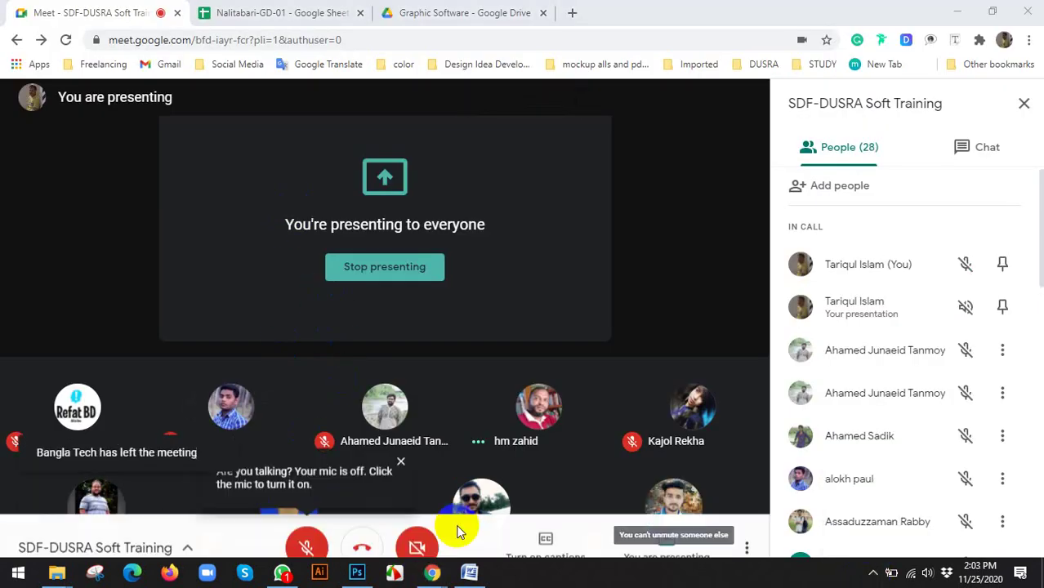
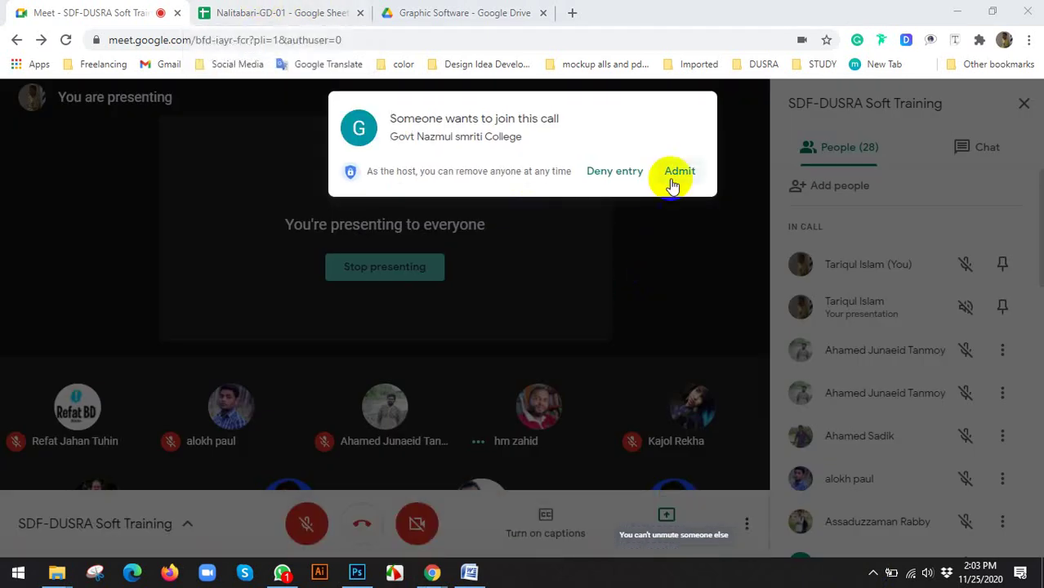
{"action": "left_click", "coordinate": [676, 167]}
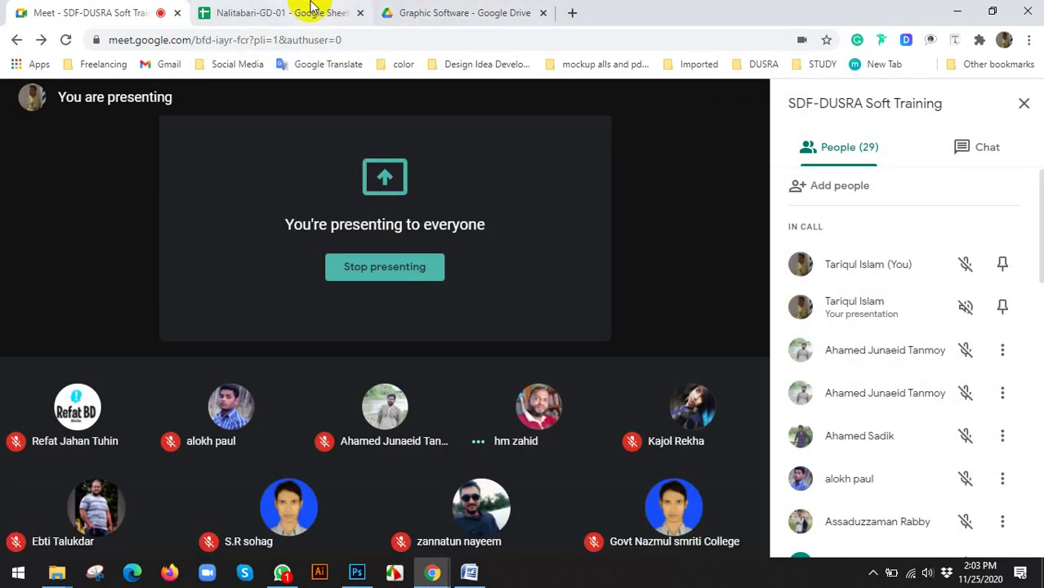
Examine the student names and homework statuses in the Nalitabari-GD-01 assessment spreadsheet.
{"action": "left_click", "coordinate": [305, 8]}
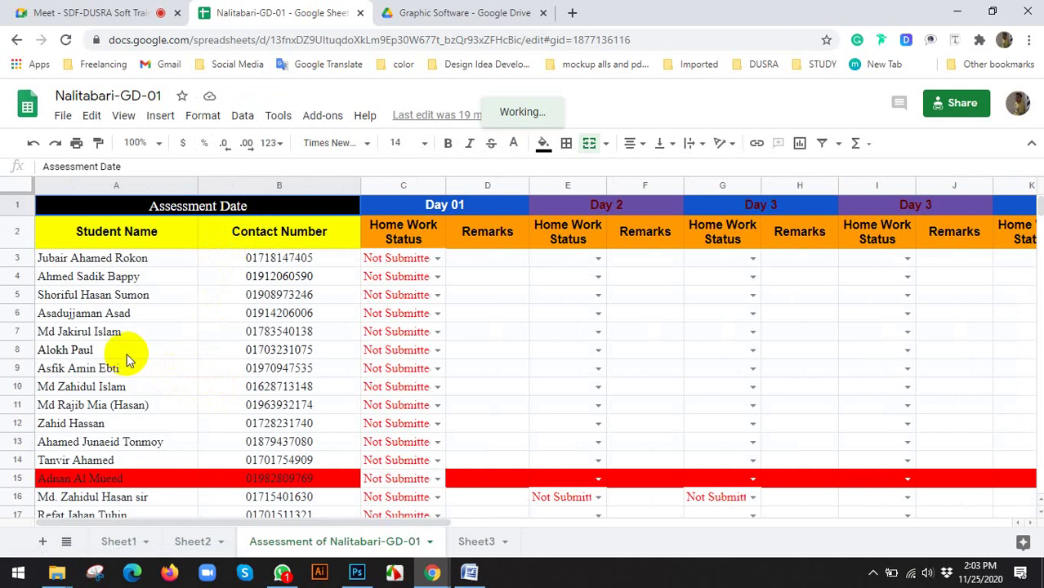
{"action": "left_click", "coordinate": [115, 375]}
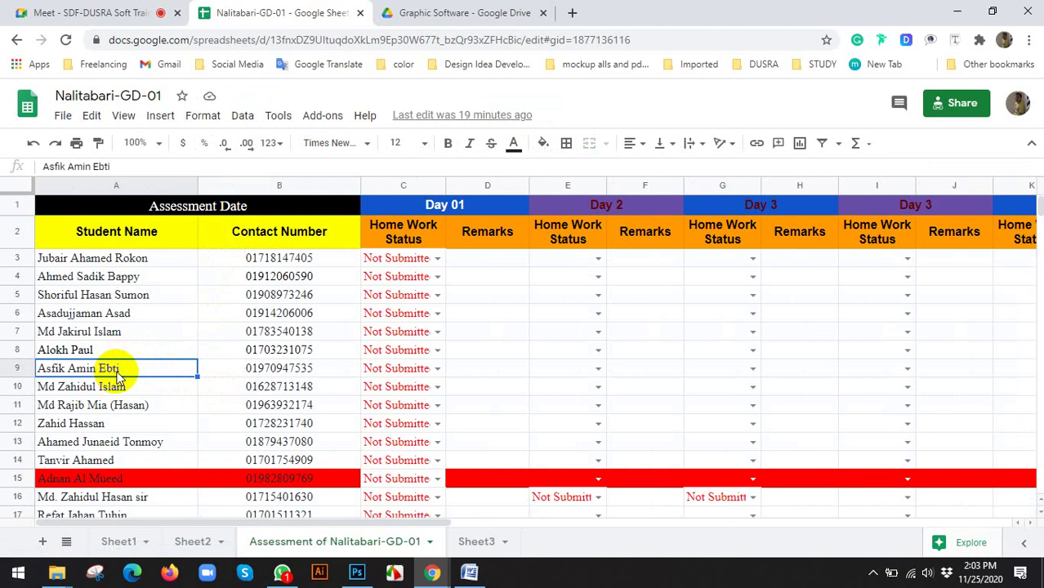
{"action": "left_click", "coordinate": [129, 390]}
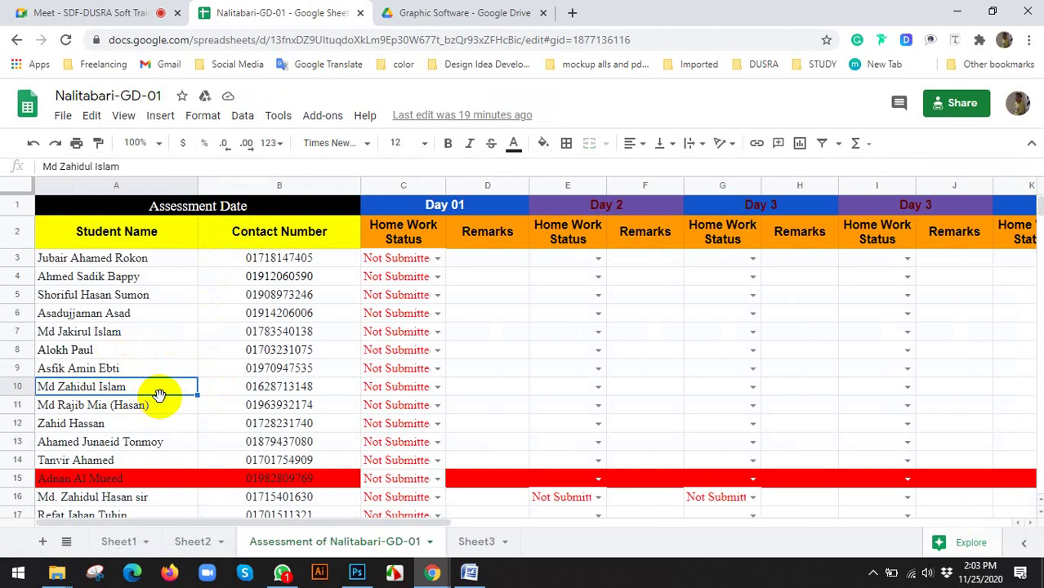
{"action": "left_click", "coordinate": [542, 353]}
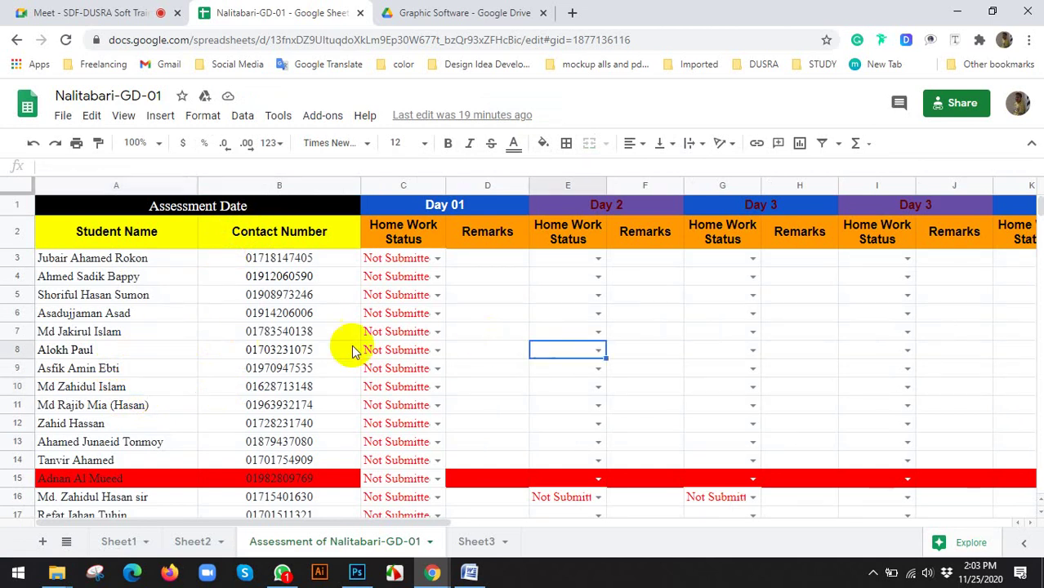
{"action": "scroll", "coordinate": [286, 370], "scroll_direction": "down", "scroll_amount": 1}
{"action": "scroll", "coordinate": [286, 370], "scroll_direction": "down", "scroll_amount": 2}
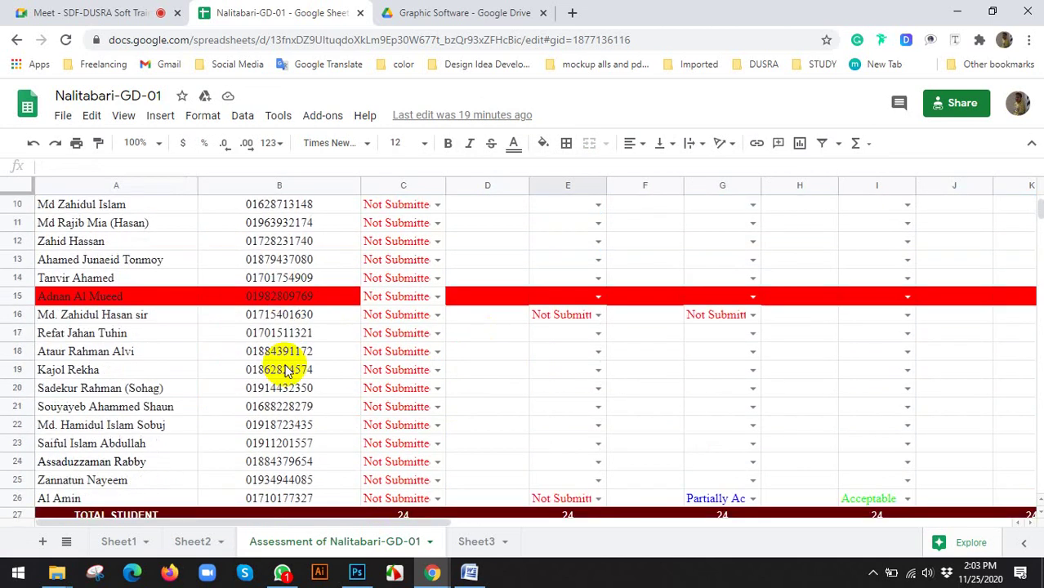
{"action": "scroll", "coordinate": [235, 363], "scroll_direction": "down", "scroll_amount": 3}
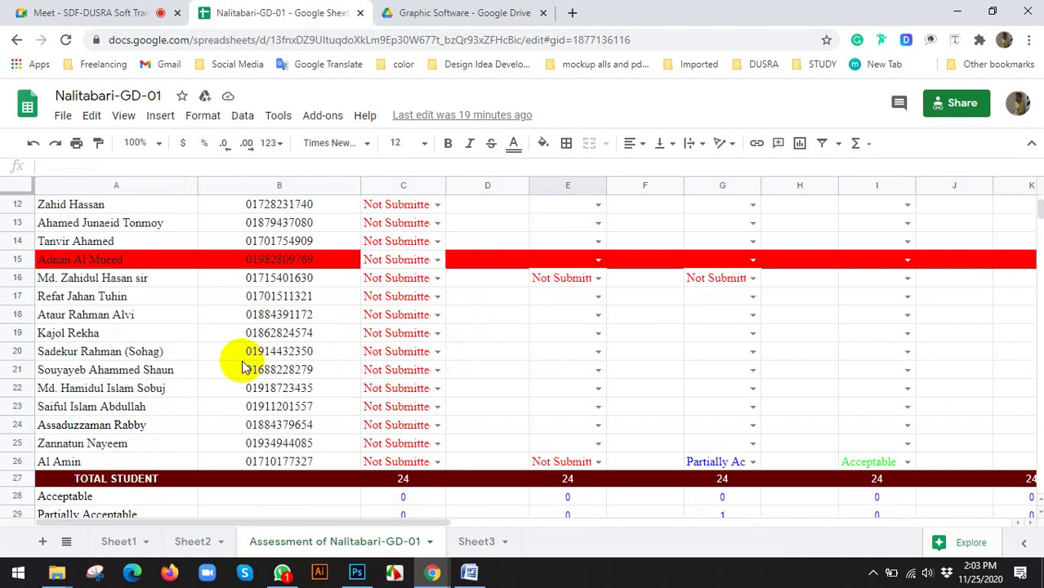
{"action": "scroll", "coordinate": [232, 361], "scroll_direction": "up", "scroll_amount": 5}
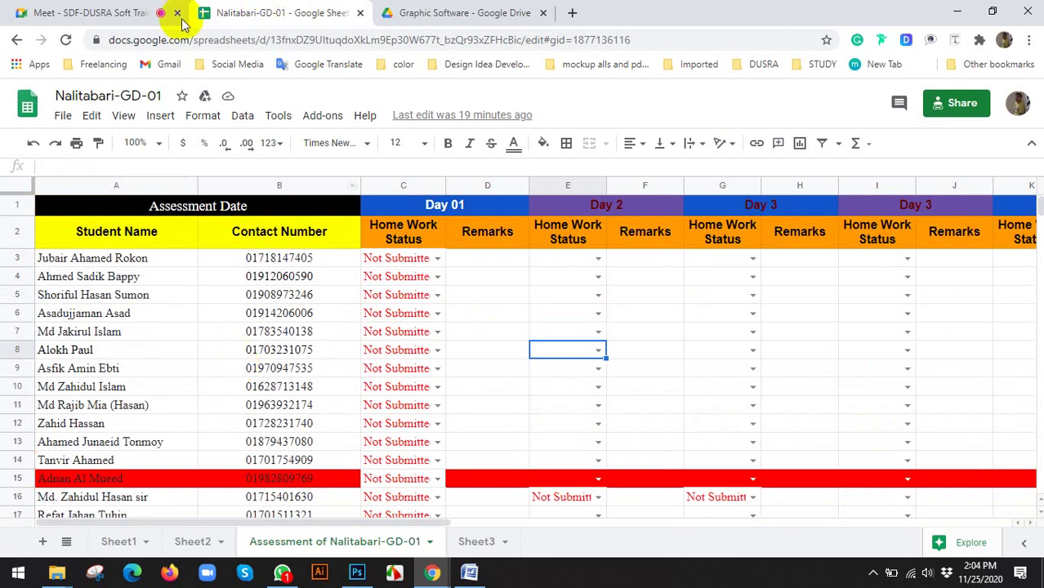
Turn the microphone back on in the Google Meet call and switch back to Photoshop.
{"action": "left_click", "coordinate": [145, 12]}
{"action": "left_click", "coordinate": [307, 523]}
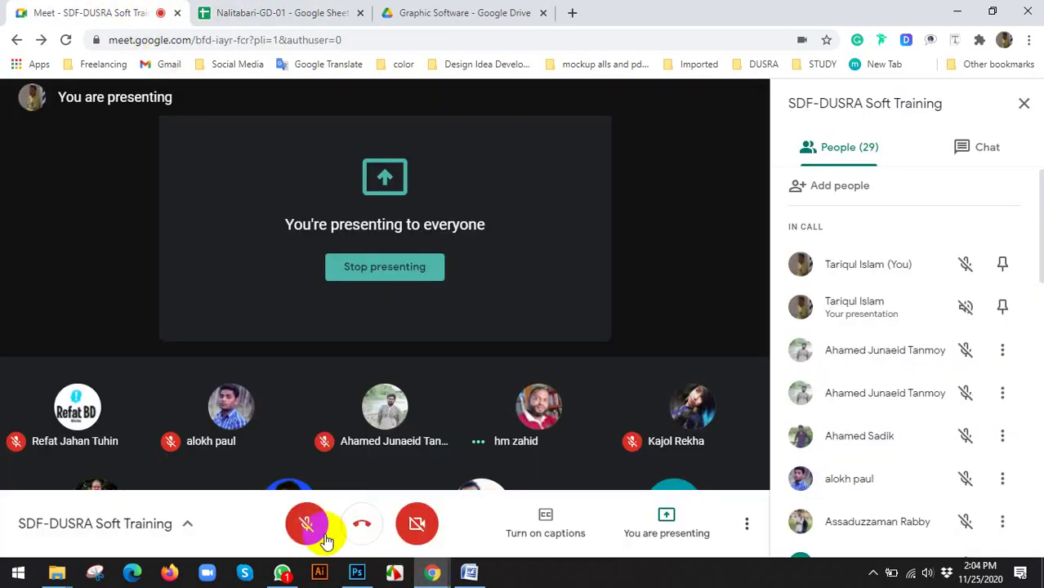
{"action": "left_click", "coordinate": [873, 572]}
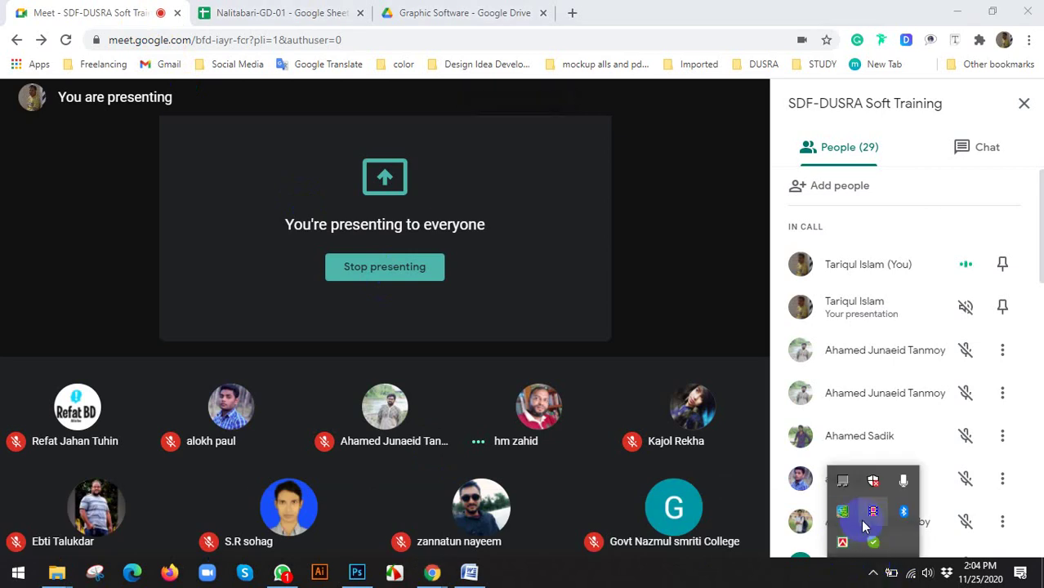
{"action": "left_click", "coordinate": [356, 572]}
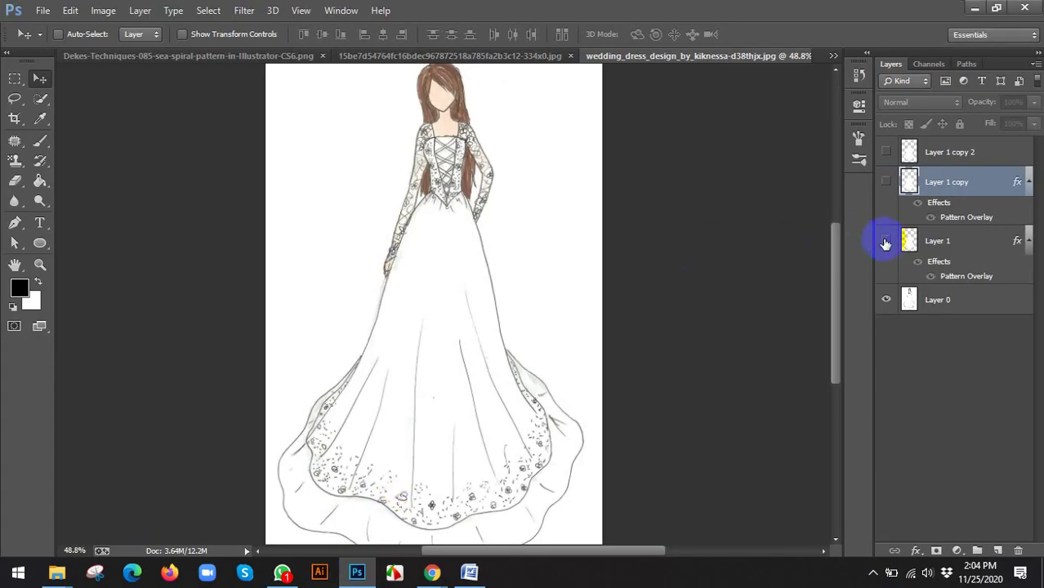
Make Layer 1, Layer 1 copy and Layer 1 copy 2 visible, and select Layer 1 copy 2.
{"action": "left_click", "coordinate": [885, 243]}
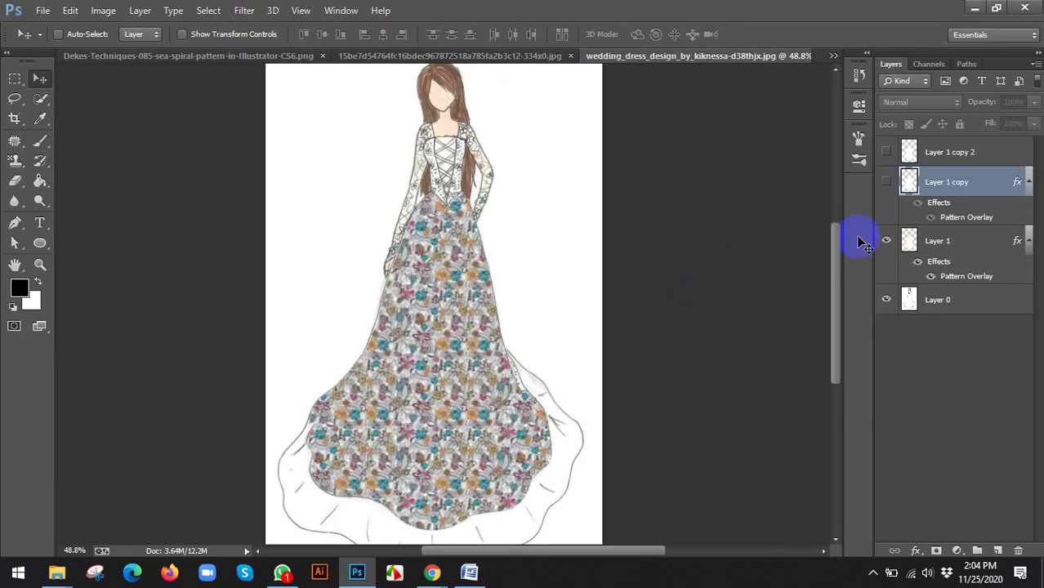
{"action": "left_click", "coordinate": [886, 182]}
{"action": "scroll", "coordinate": [581, 260], "scroll_direction": "down", "scroll_amount": 1}
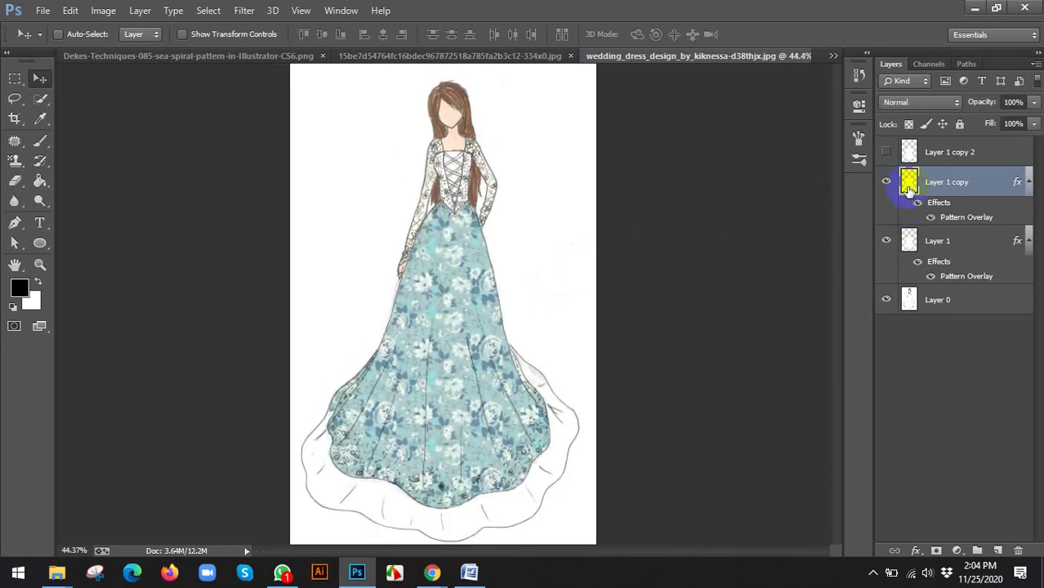
{"action": "left_click", "coordinate": [886, 152]}
{"action": "left_click", "coordinate": [886, 152]}
{"action": "left_click", "coordinate": [886, 152]}
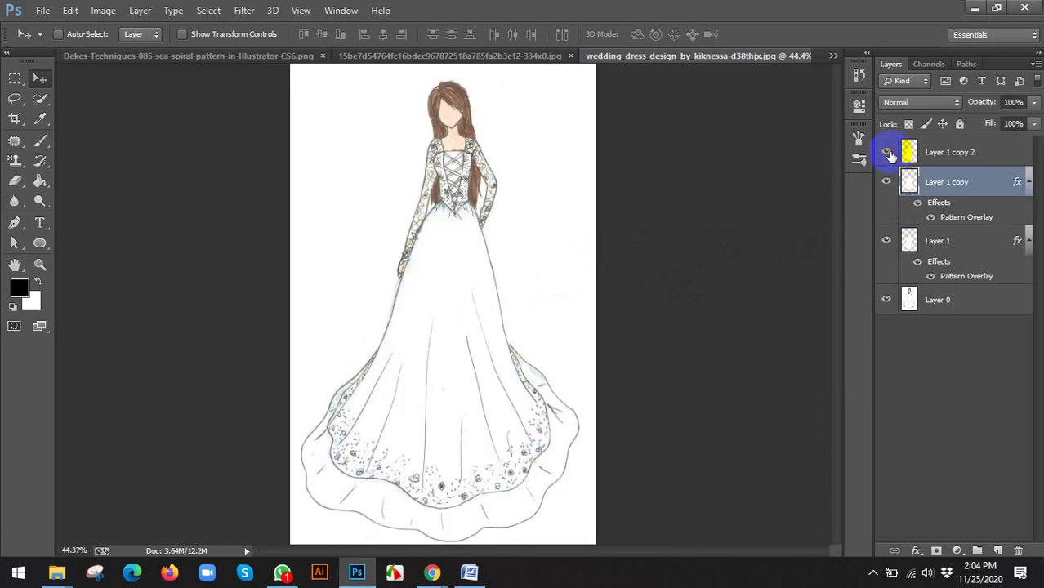
{"action": "left_click", "coordinate": [886, 152]}
{"action": "left_click", "coordinate": [907, 151]}
{"action": "left_click", "coordinate": [886, 151]}
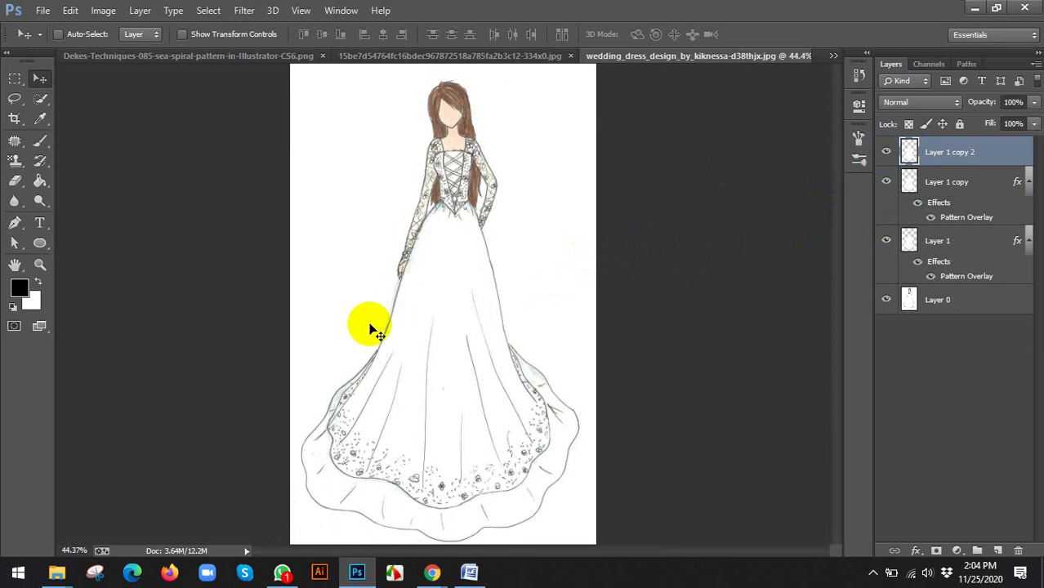
Open free-vector-pattern-background-03-vector_017415_Fire (3).jpg from the partten folder in Photoshop and convert its Background to Layer 0.
{"action": "mouse_move", "coordinate": [56, 571]}
{"action": "left_click", "coordinate": [205, 482]}
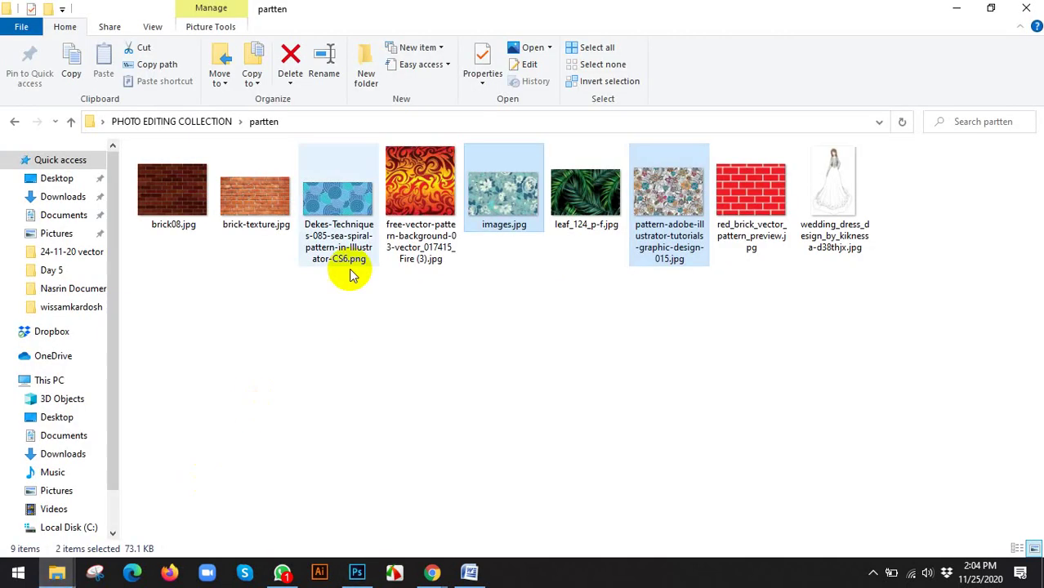
{"action": "left_click_drag", "start_coordinate": [420, 188], "coordinate": [531, 14]}
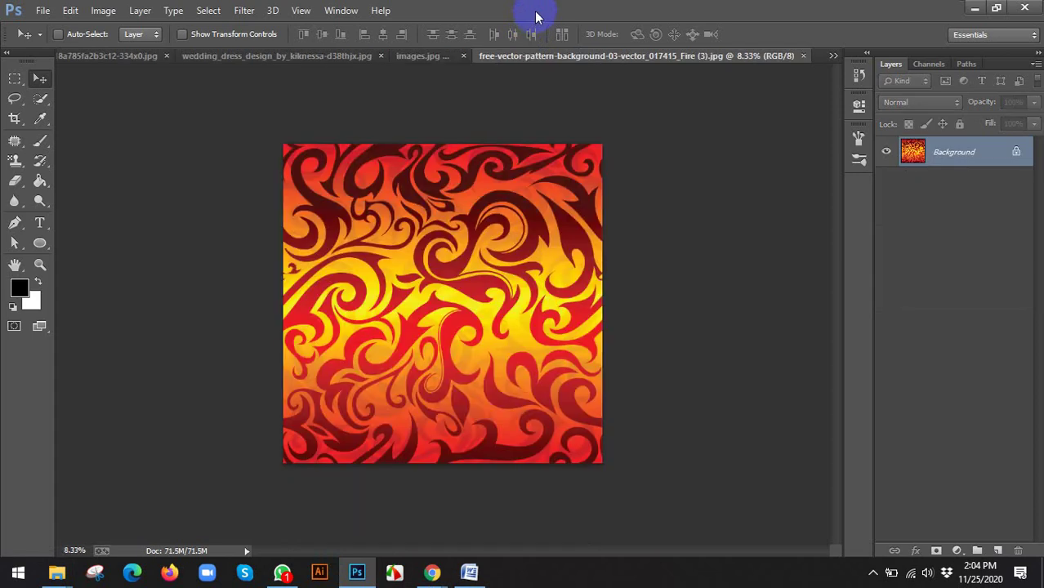
{"action": "double_click", "coordinate": [955, 156]}
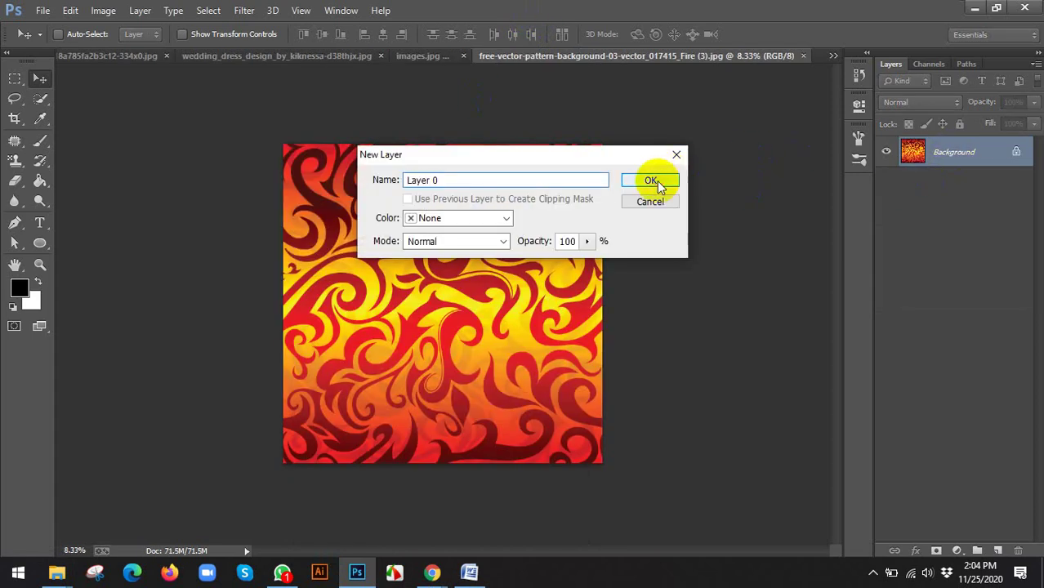
{"action": "left_click", "coordinate": [657, 181]}
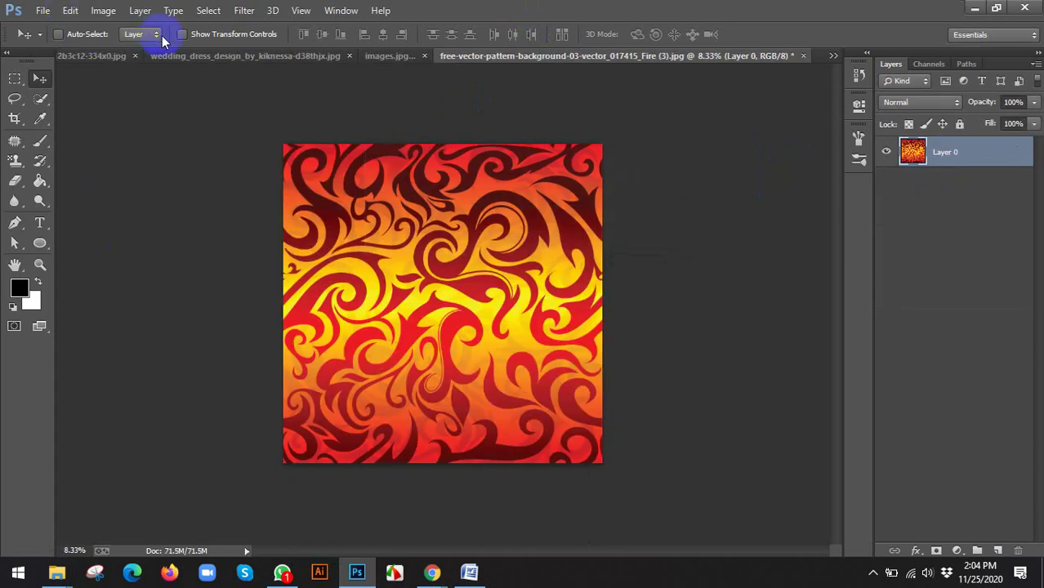
Define the entire fire swirl image as a pattern under its suggested name and clear the selection.
{"action": "key", "text": "ctrl+a"}
{"action": "left_click", "coordinate": [70, 10]}
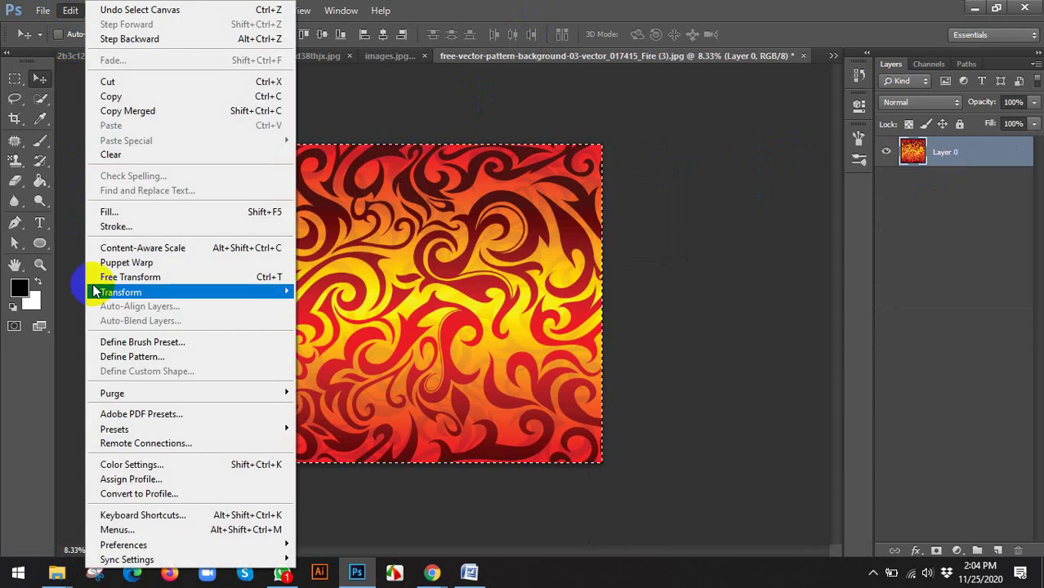
{"action": "left_click", "coordinate": [106, 359]}
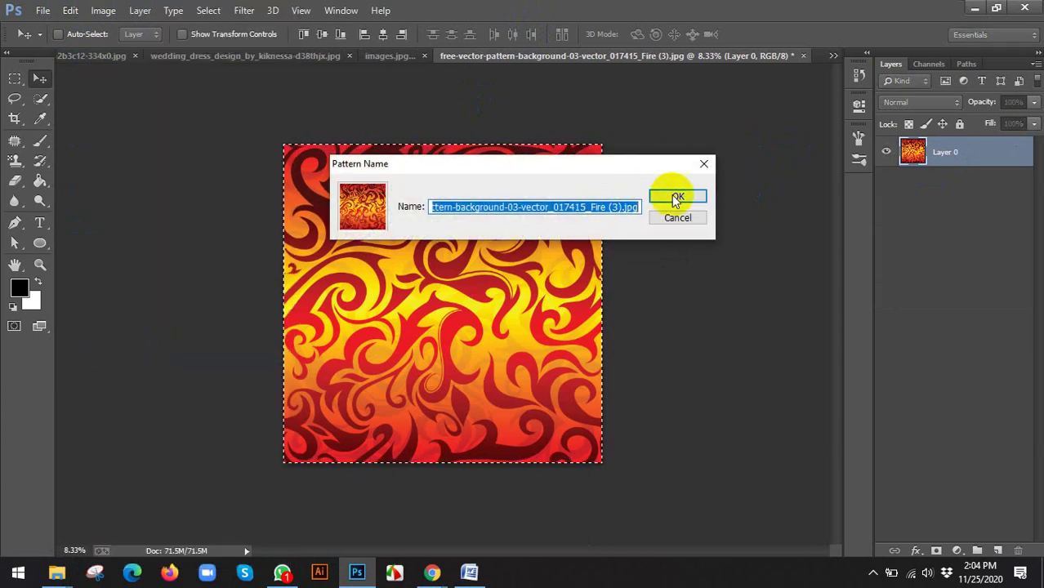
{"action": "left_click", "coordinate": [669, 195]}
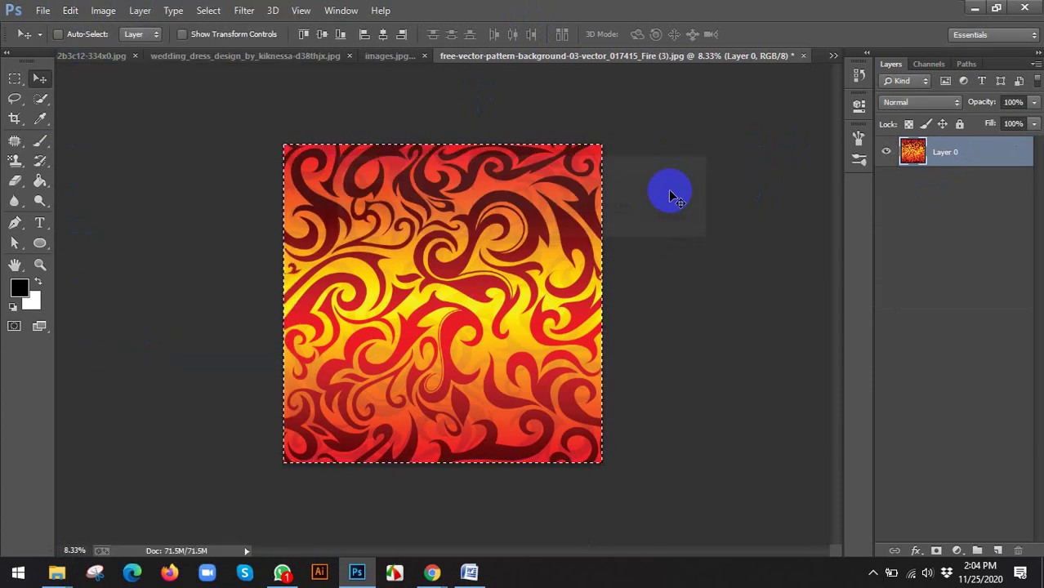
{"action": "key", "text": "ctrl+d"}
Close the fire pattern image and images.jpg without saving, returning to the wedding dress document.
{"action": "left_click", "coordinate": [396, 59]}
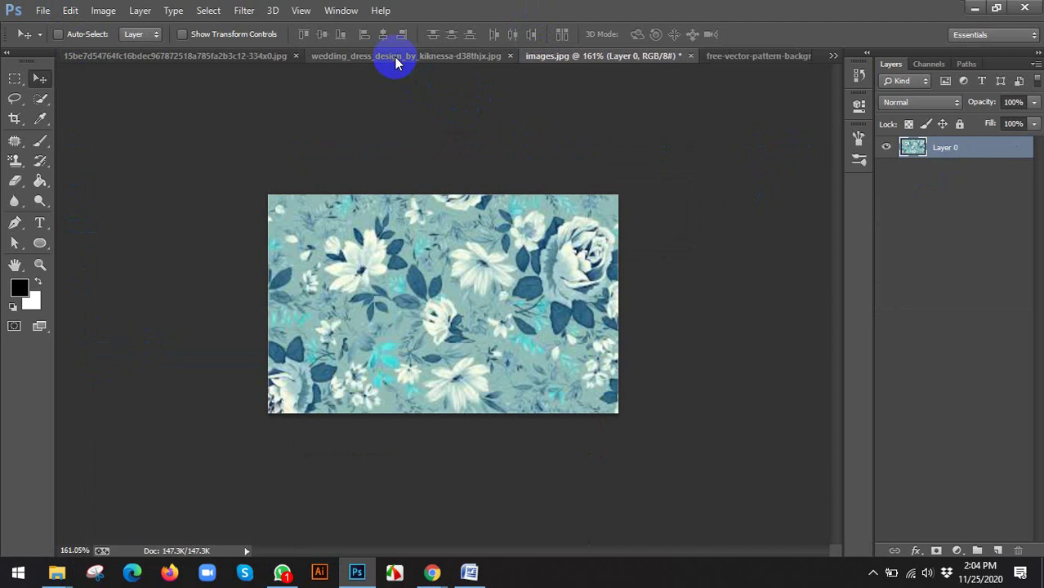
{"action": "left_click", "coordinate": [784, 57]}
{"action": "left_click", "coordinate": [803, 55]}
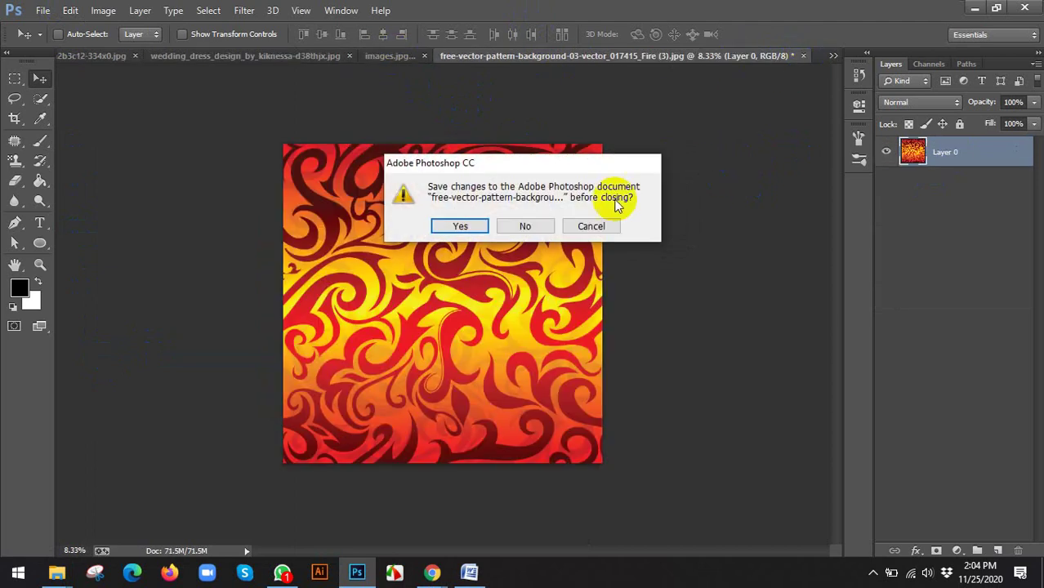
{"action": "left_click", "coordinate": [529, 226]}
{"action": "left_click", "coordinate": [803, 56]}
{"action": "left_click", "coordinate": [531, 226]}
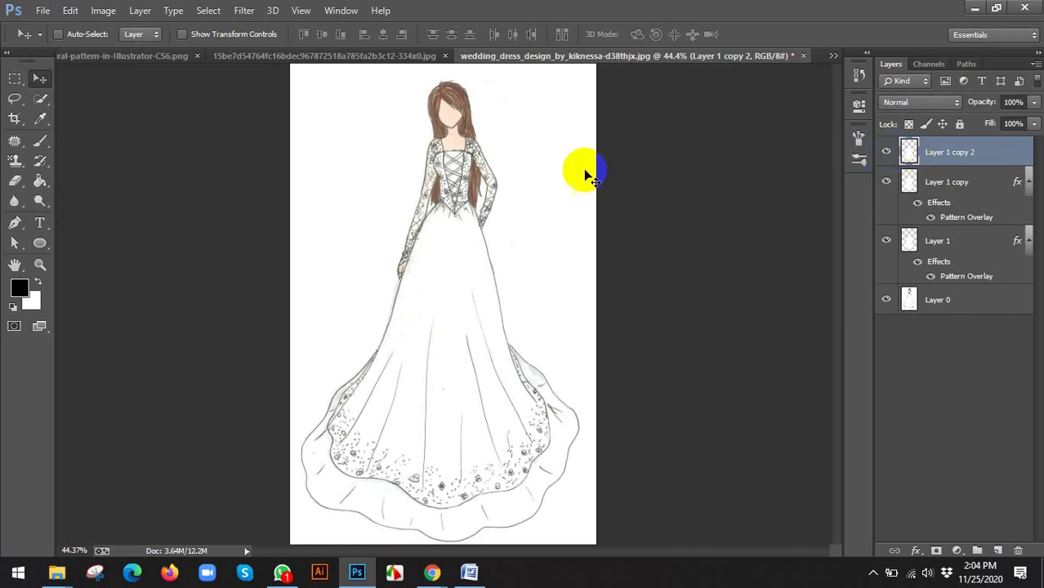
Add a Pattern Overlay to Layer 1 copy 2 using the newly defined red and orange fire pattern.
{"action": "scroll", "coordinate": [609, 313], "scroll_direction": "down", "scroll_amount": 2}
{"action": "left_click", "coordinate": [915, 550]}
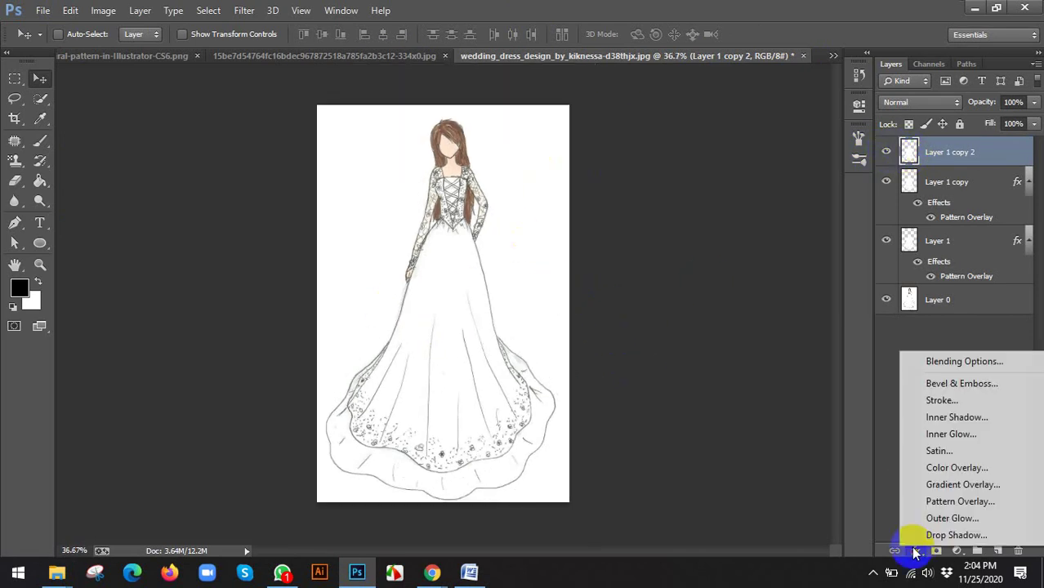
{"action": "left_click", "coordinate": [929, 501]}
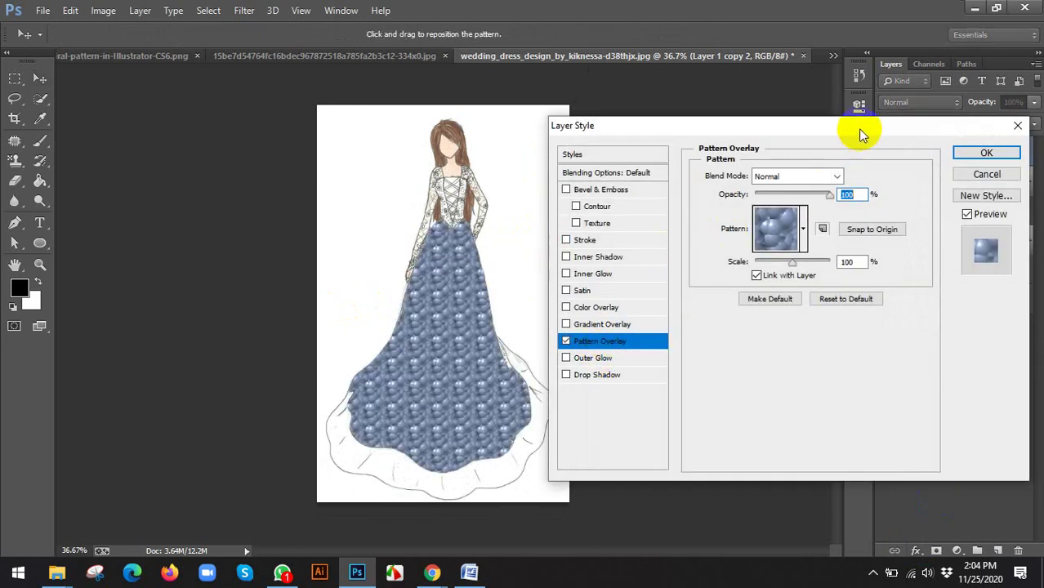
{"action": "mouse_move", "coordinate": [860, 130]}
{"action": "left_mouse_down"}
{"action": "mouse_move", "coordinate": [737, 365]}
{"action": "mouse_move", "coordinate": [817, 187]}
{"action": "mouse_move", "coordinate": [756, 255]}
{"action": "mouse_move", "coordinate": [754, 221]}
{"action": "mouse_move", "coordinate": [844, 185]}
{"action": "left_mouse_up"}
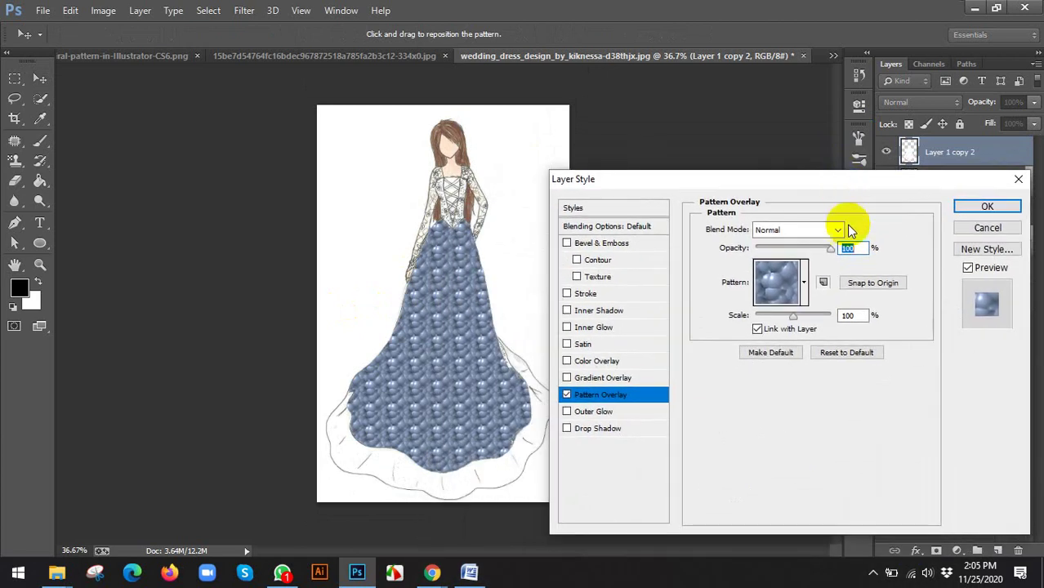
{"action": "left_click", "coordinate": [803, 284]}
{"action": "left_click", "coordinate": [777, 353]}
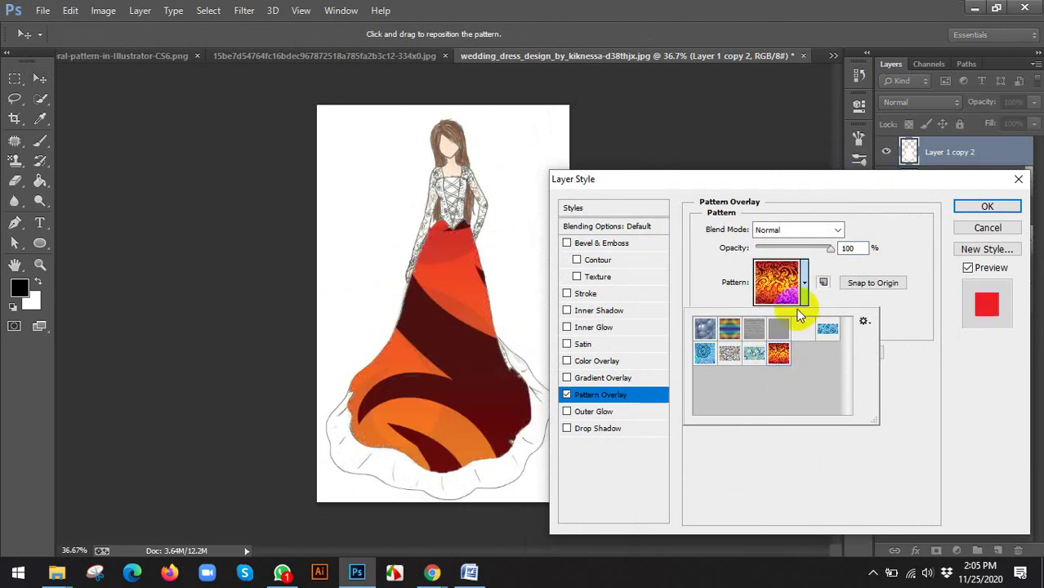
{"action": "left_click", "coordinate": [893, 221]}
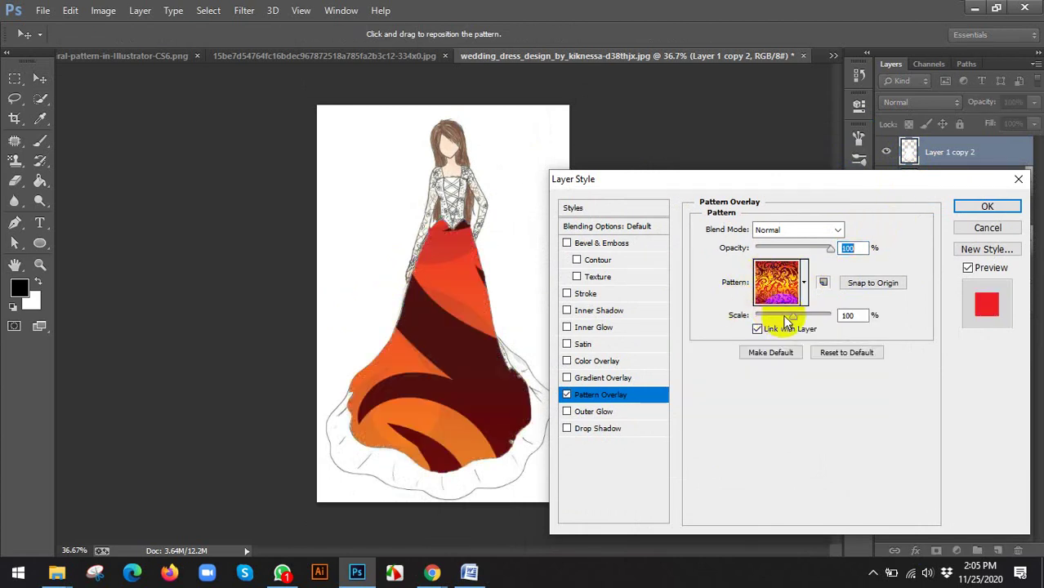
Set the fire Pattern Overlay to Multiply blending, 89% opacity and 6% scale, and apply the layer style.
{"action": "left_click_drag", "start_coordinate": [781, 318], "coordinate": [757, 318]}
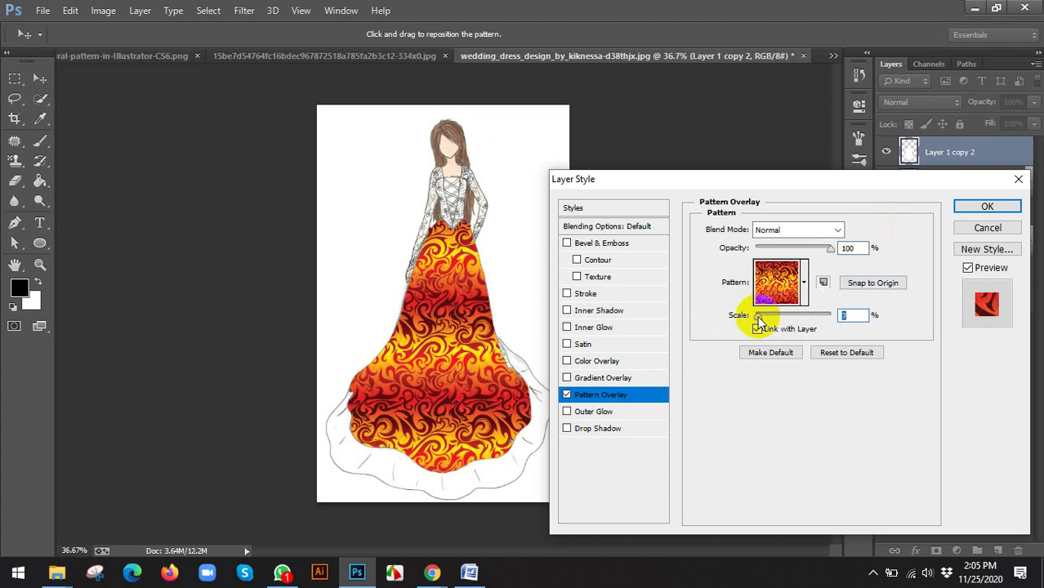
{"action": "left_click", "coordinate": [797, 248]}
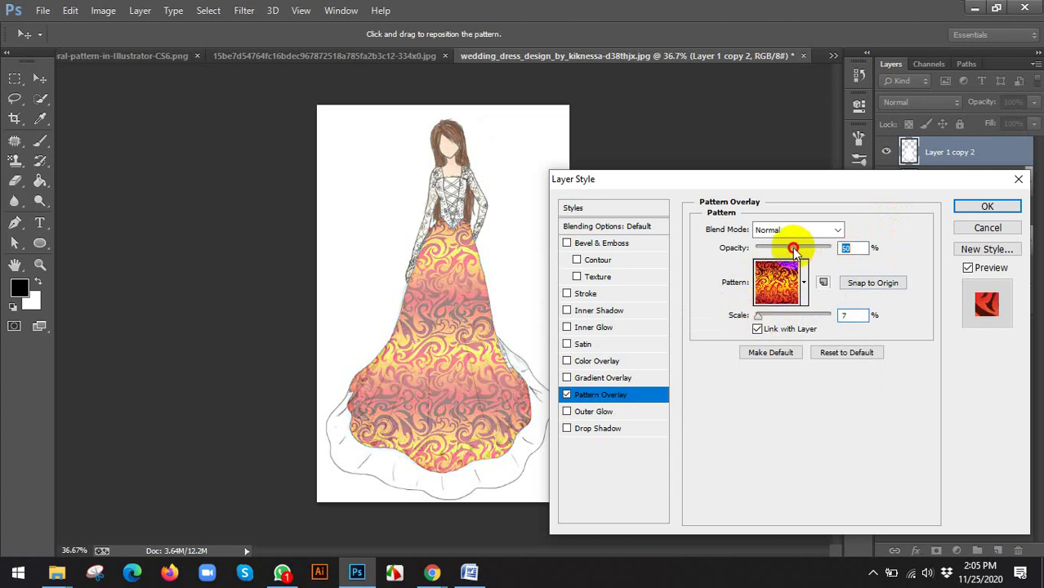
{"action": "left_click_drag", "start_coordinate": [793, 250], "coordinate": [820, 242]}
{"action": "left_click", "coordinate": [802, 230]}
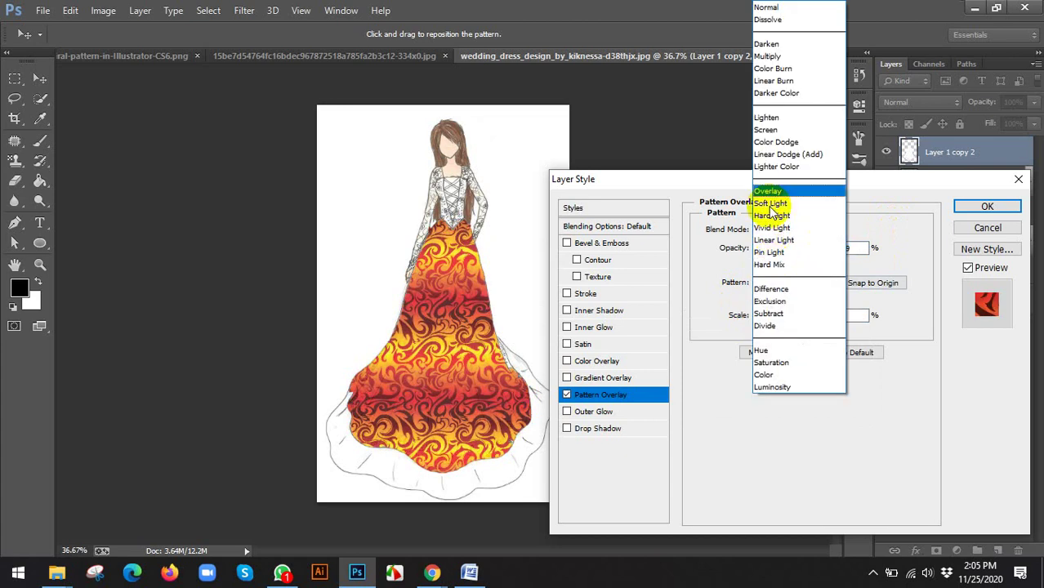
{"action": "left_click", "coordinate": [770, 56]}
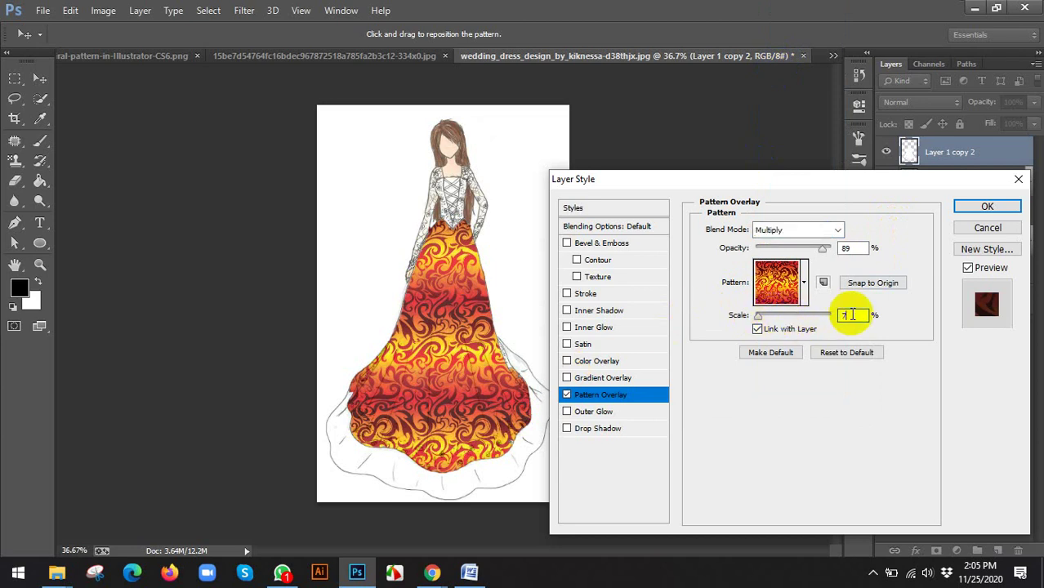
{"action": "key", "text": "Return"}
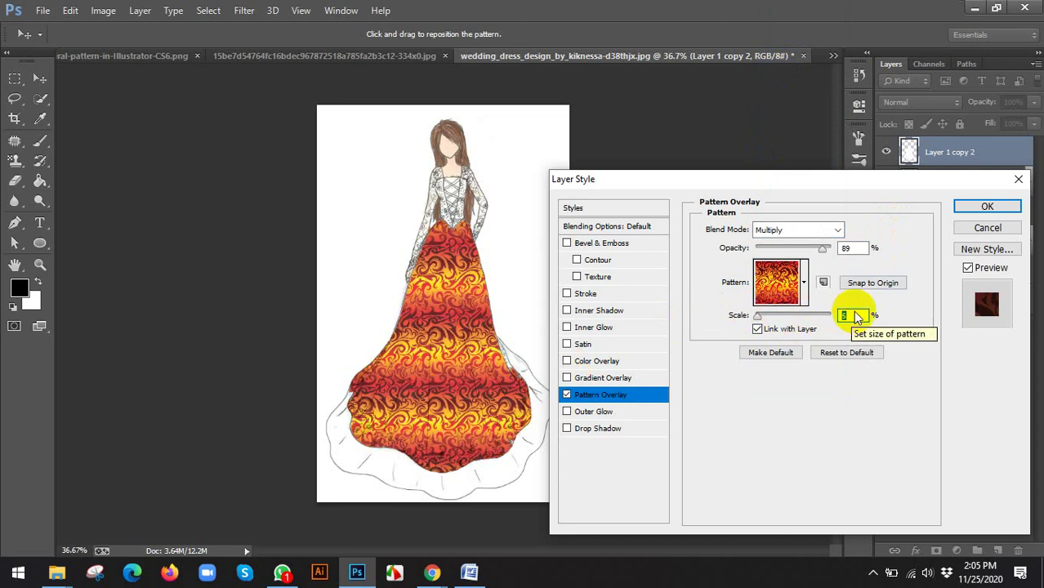
{"action": "left_click", "coordinate": [970, 204]}
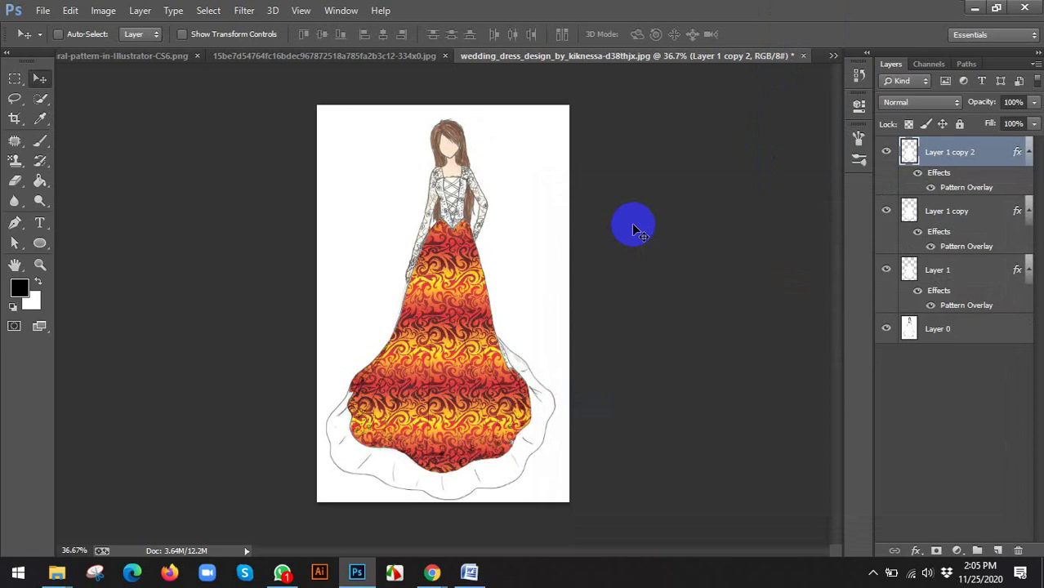
Compare the dress patterns by toggling the visibility of Layer 1 copy 2 and Layer 1 copy, leaving both layers shown.
{"action": "left_click", "coordinate": [888, 152]}
{"action": "left_click", "coordinate": [888, 152]}
{"action": "left_click", "coordinate": [887, 152]}
{"action": "left_click", "coordinate": [888, 152]}
{"action": "left_click", "coordinate": [888, 152]}
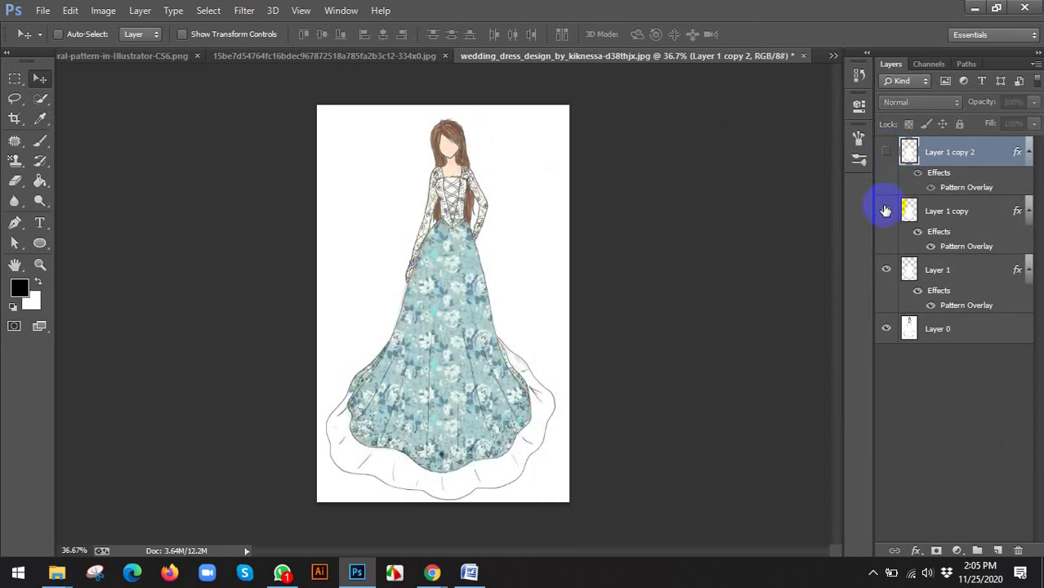
{"action": "left_click", "coordinate": [886, 211]}
{"action": "left_click", "coordinate": [888, 152]}
{"action": "left_click", "coordinate": [886, 210]}
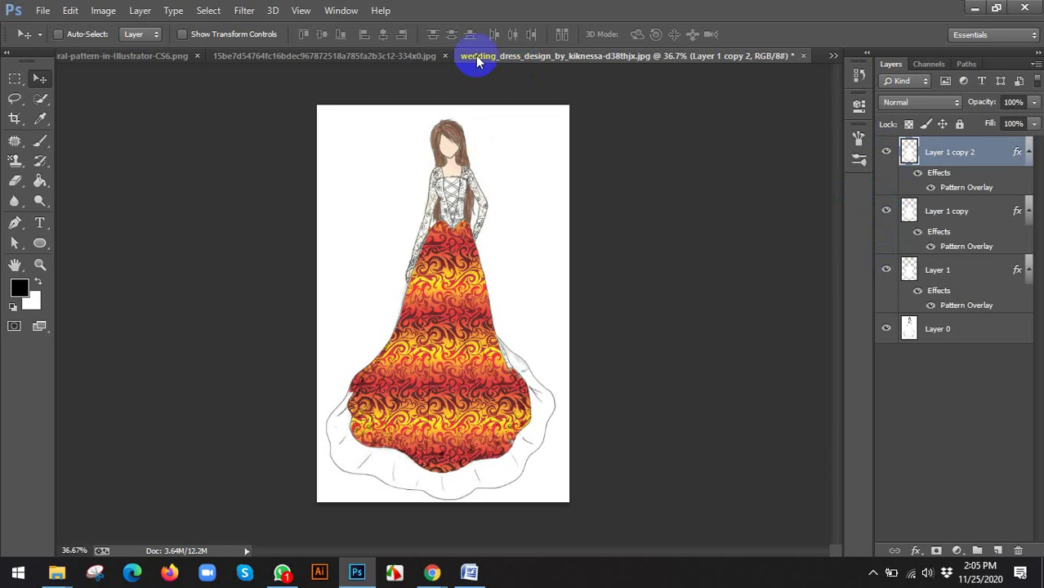
Open gd05.jpg from the partten using photoshop folder in Photoshop and convert its Background to Layer 0.
{"action": "left_click", "coordinate": [345, 56]}
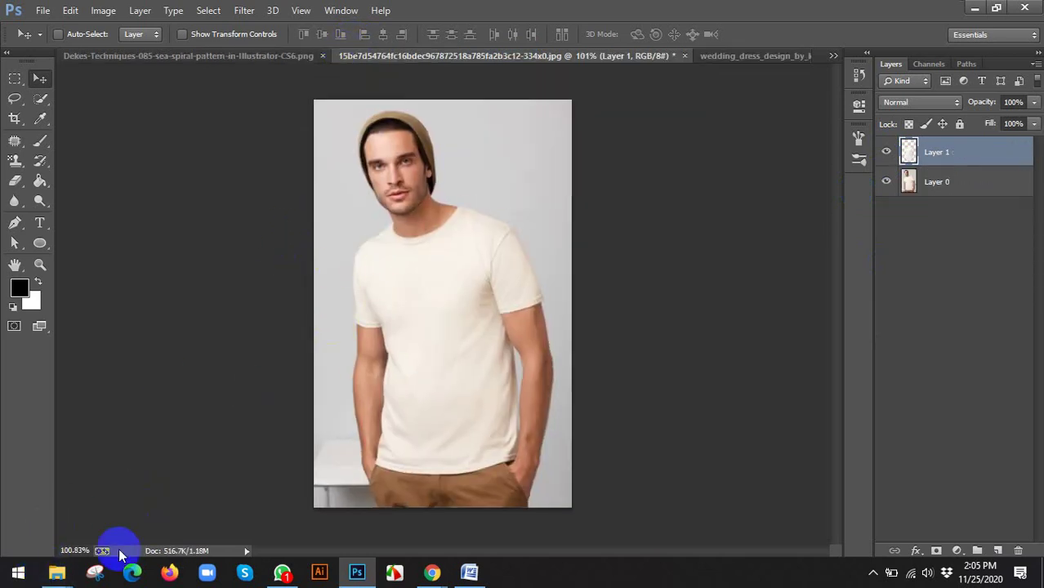
{"action": "mouse_move", "coordinate": [62, 568]}
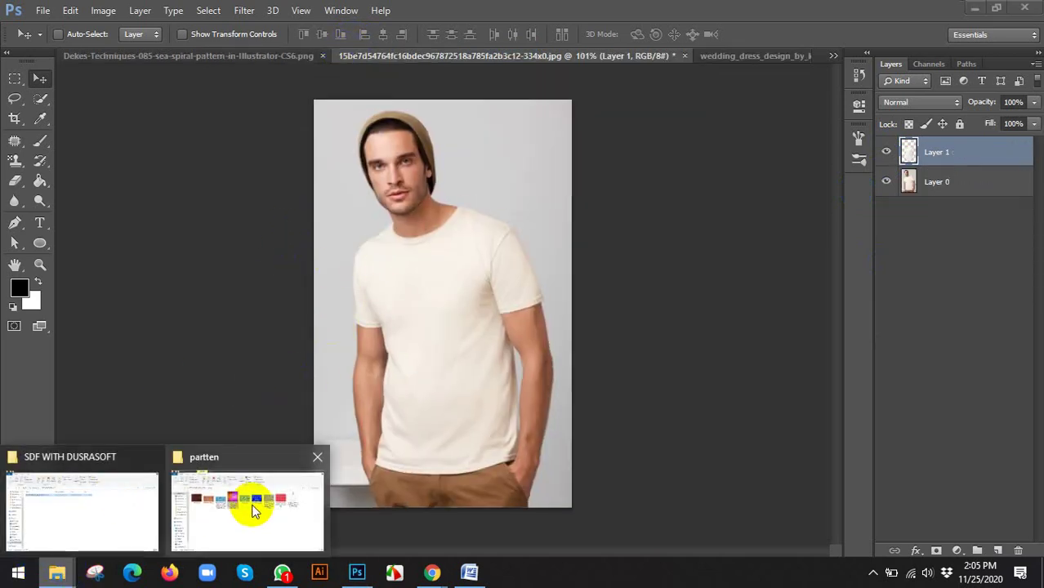
{"action": "left_click", "coordinate": [249, 503]}
{"action": "left_click", "coordinate": [205, 121]}
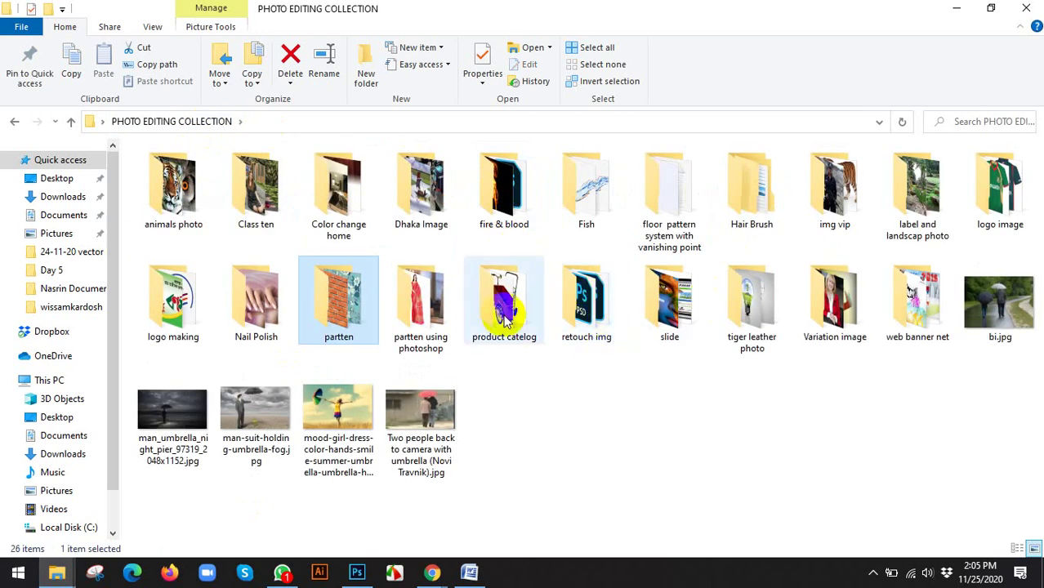
{"action": "left_click", "coordinate": [404, 320]}
{"action": "double_click", "coordinate": [404, 320]}
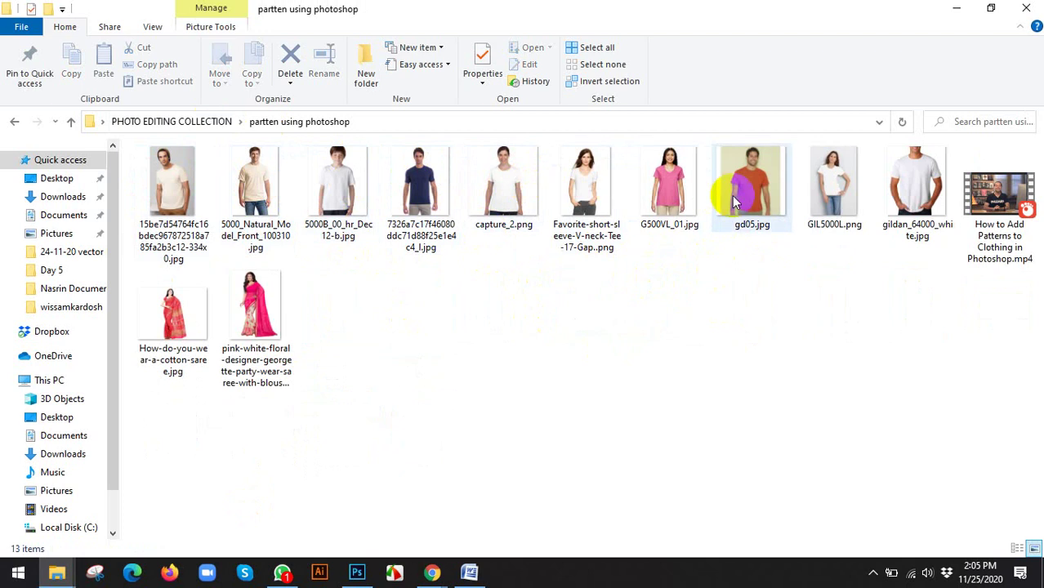
{"action": "left_click", "coordinate": [500, 180]}
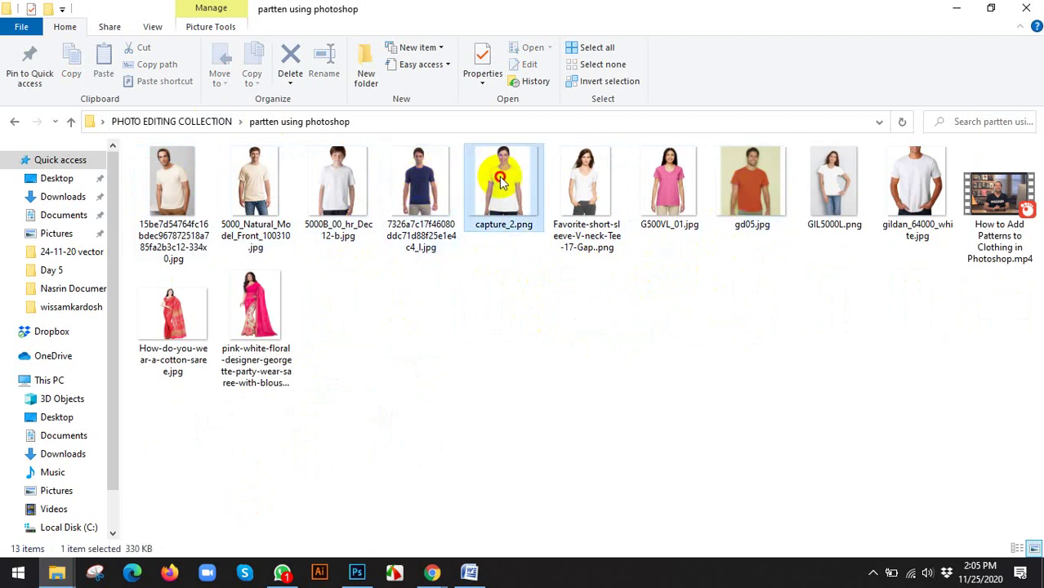
{"action": "left_click_drag", "start_coordinate": [735, 181], "coordinate": [566, 19]}
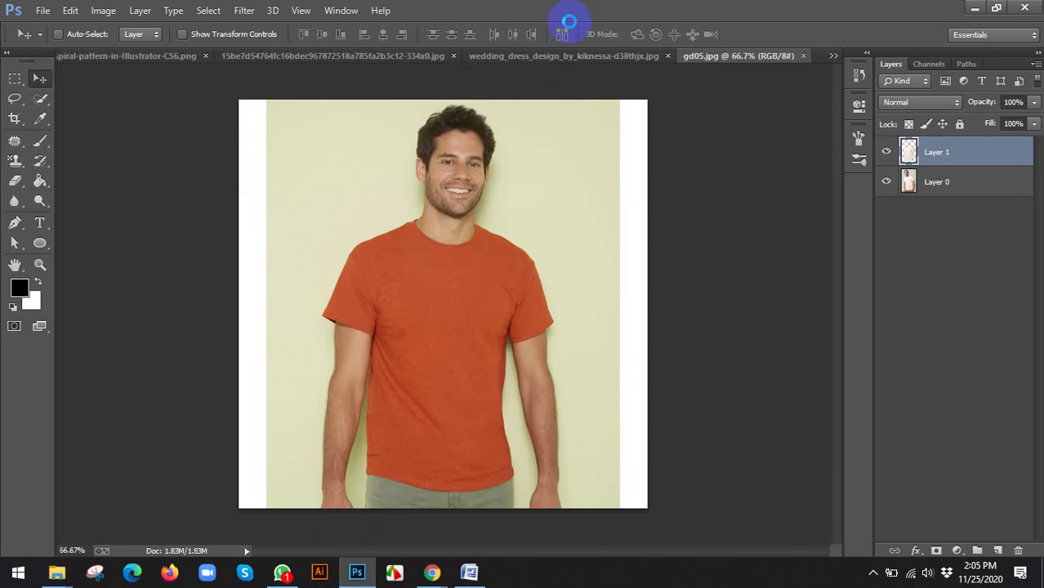
{"action": "double_click", "coordinate": [958, 155]}
{"action": "left_click", "coordinate": [664, 180]}
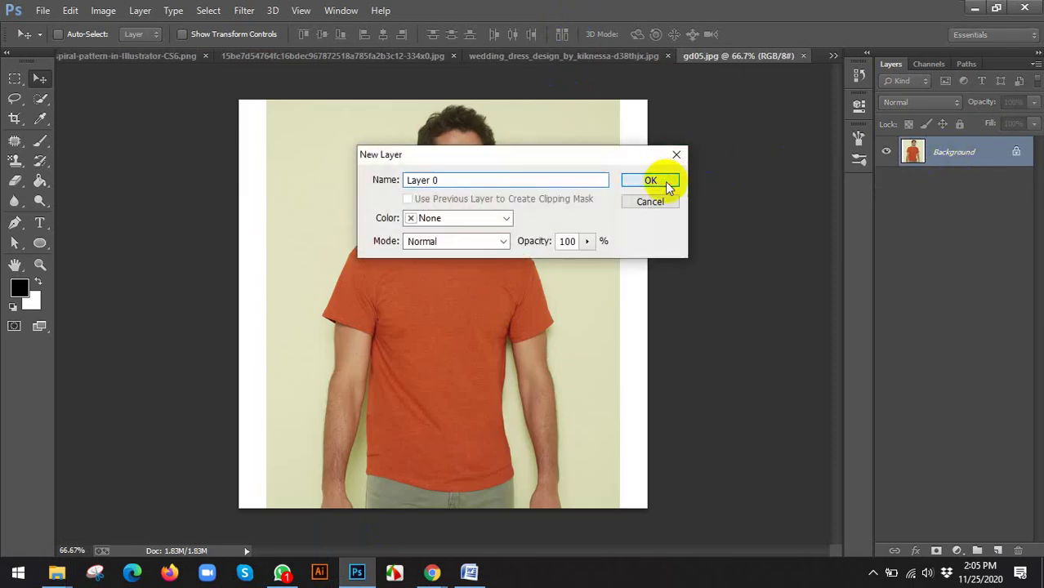
Select the man's whole orange T-shirt, including both sleeves, with the Quick Selection tool.
{"action": "left_click", "coordinate": [39, 99]}
{"action": "mouse_move", "coordinate": [353, 293]}
{"action": "left_mouse_down"}
{"action": "mouse_move", "coordinate": [409, 318]}
{"action": "mouse_move", "coordinate": [433, 362]}
{"action": "mouse_move", "coordinate": [445, 448]}
{"action": "mouse_move", "coordinate": [444, 417]}
{"action": "left_mouse_up"}
{"action": "key", "text": "bracketright"}
{"action": "key", "text": "bracketright"}
{"action": "key", "text": "bracketright"}
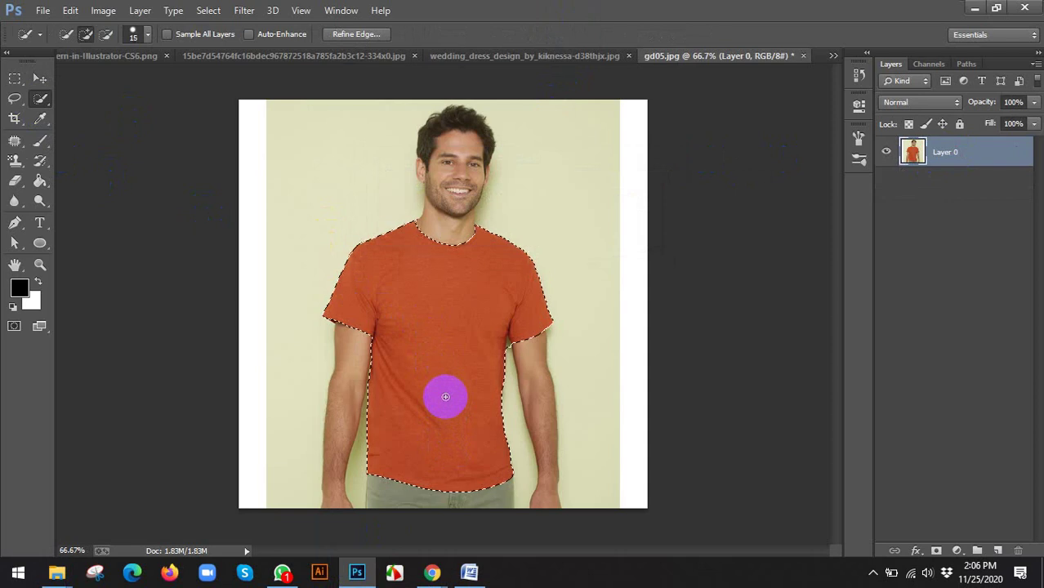
{"action": "scroll", "coordinate": [479, 379], "scroll_direction": "up", "scroll_amount": 1}
{"action": "left_click_drag", "start_coordinate": [480, 379], "coordinate": [536, 327]}
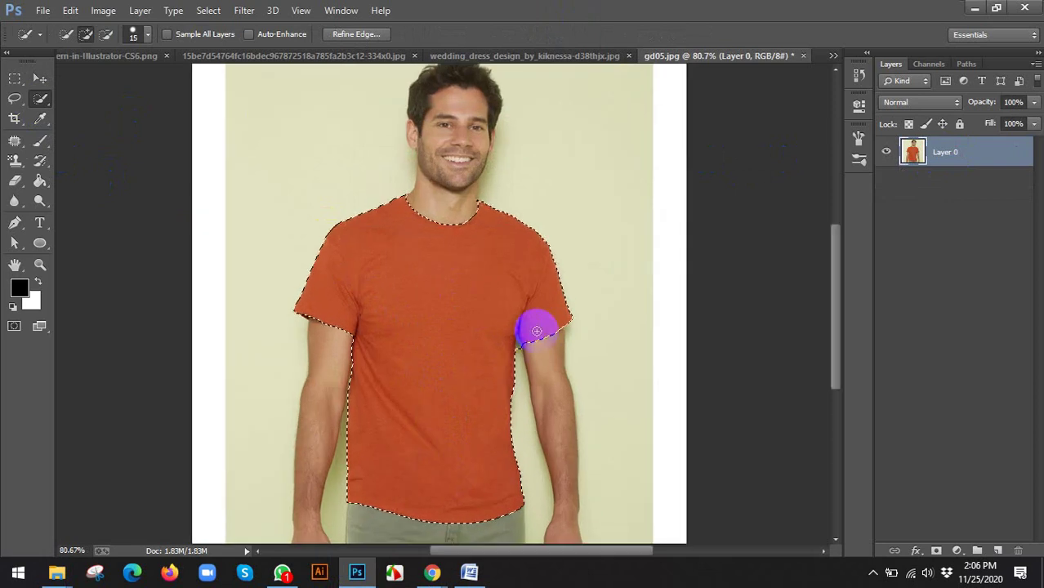
Subtract the background gap between the shirt and the arm below the armpit from the selection, using a size 7 brush.
{"action": "key", "text": "bracketleft"}
{"action": "key", "text": "bracketleft"}
{"action": "scroll", "coordinate": [513, 350], "scroll_direction": "up", "scroll_amount": 5}
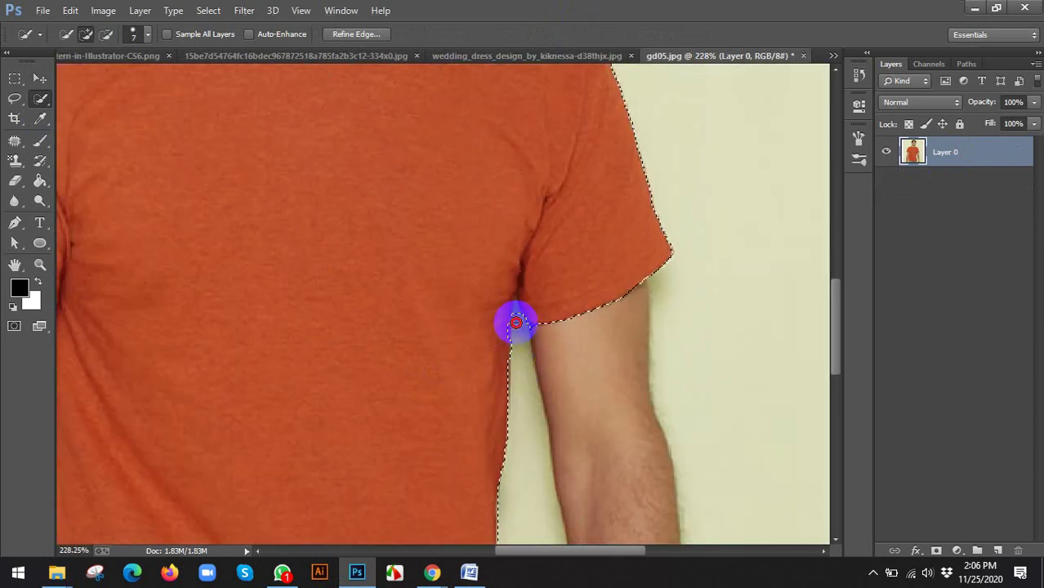
{"action": "mouse_move", "coordinate": [518, 316]}
{"action": "left_mouse_down"}
{"action": "mouse_move", "coordinate": [526, 320]}
{"action": "mouse_move", "coordinate": [510, 324]}
{"action": "mouse_move", "coordinate": [514, 346]}
{"action": "mouse_move", "coordinate": [522, 343]}
{"action": "left_mouse_up"}
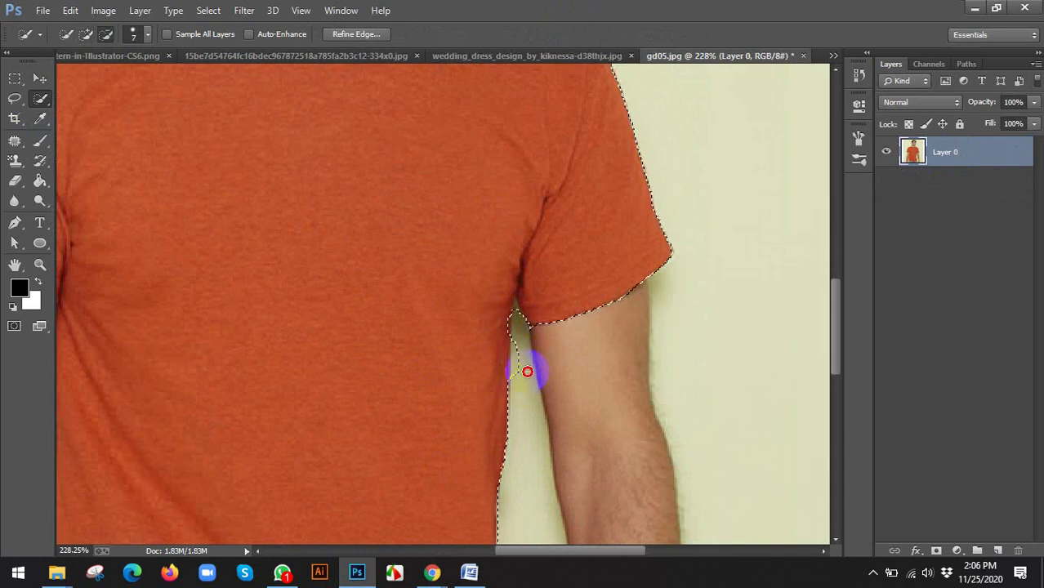
{"action": "scroll", "coordinate": [517, 378], "scroll_direction": "down", "scroll_amount": 6}
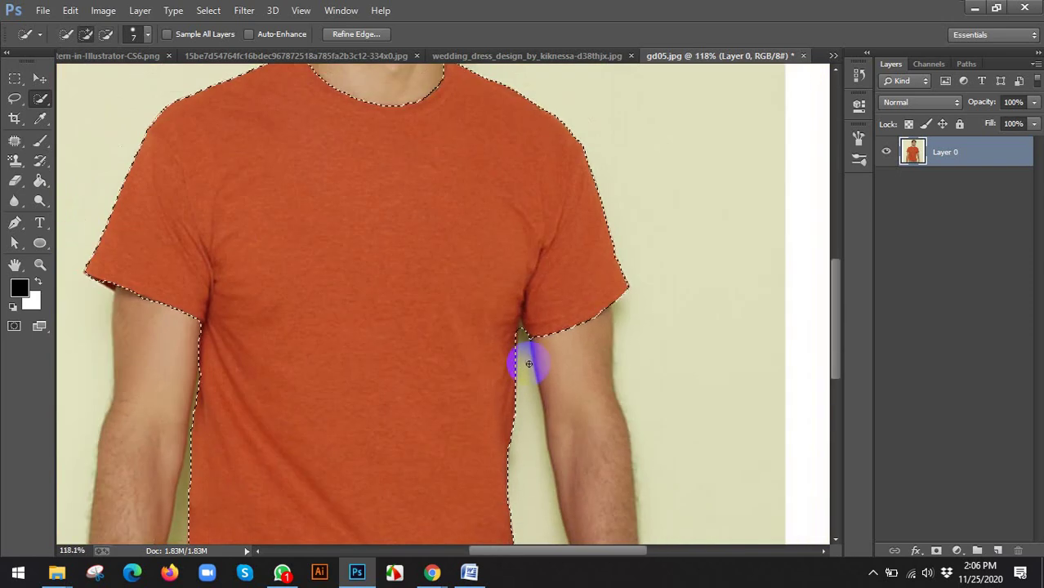
{"action": "scroll", "coordinate": [540, 371], "scroll_direction": "up", "scroll_amount": 2}
{"action": "scroll", "coordinate": [541, 372], "scroll_direction": "down", "scroll_amount": 1}
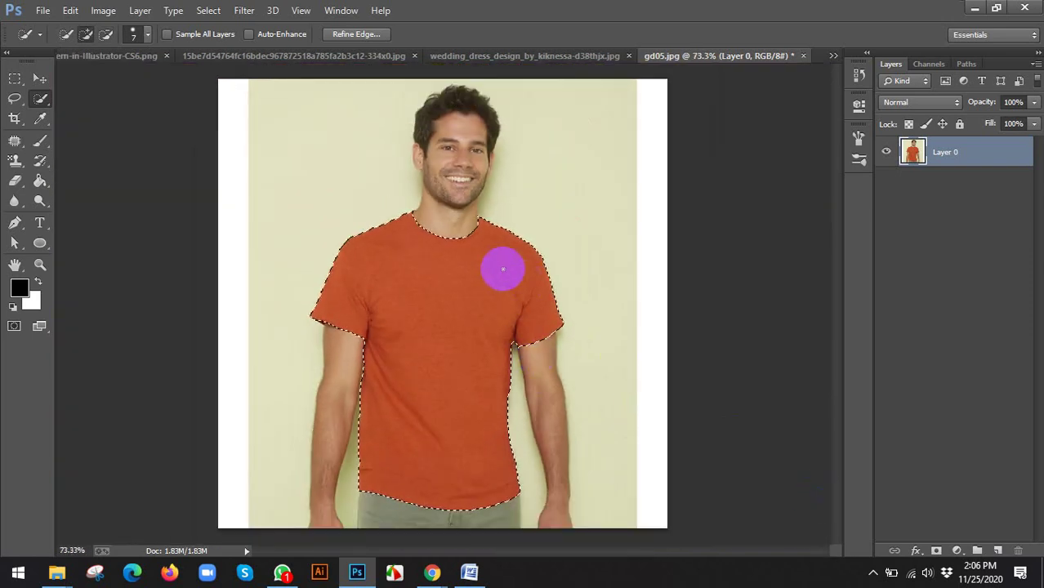
{"action": "scroll", "coordinate": [714, 365], "scroll_direction": "down", "scroll_amount": 1}
{"action": "left_click", "coordinate": [916, 551]}
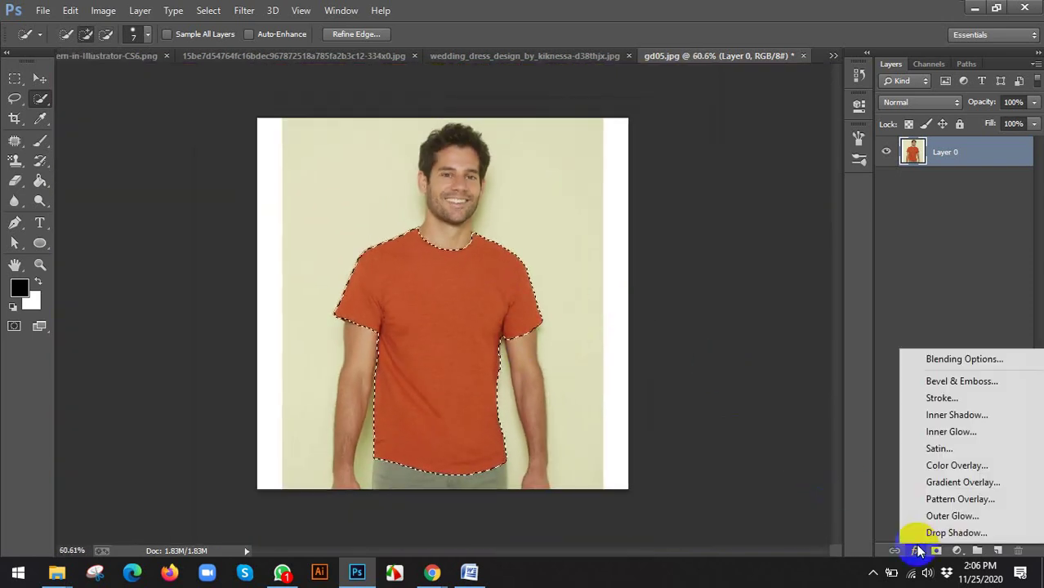
{"action": "left_click", "coordinate": [945, 500]}
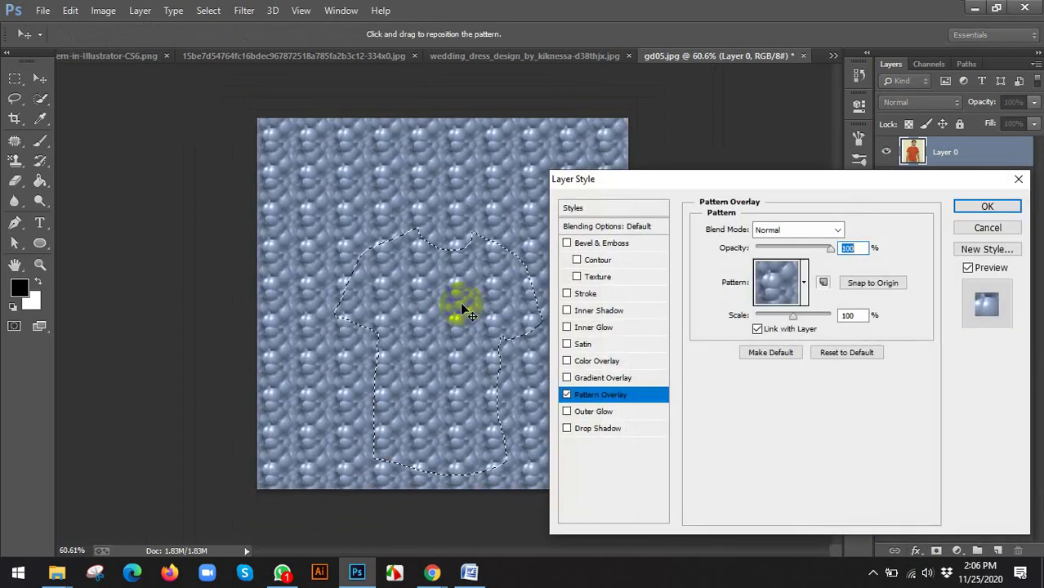
{"action": "left_click", "coordinate": [987, 228]}
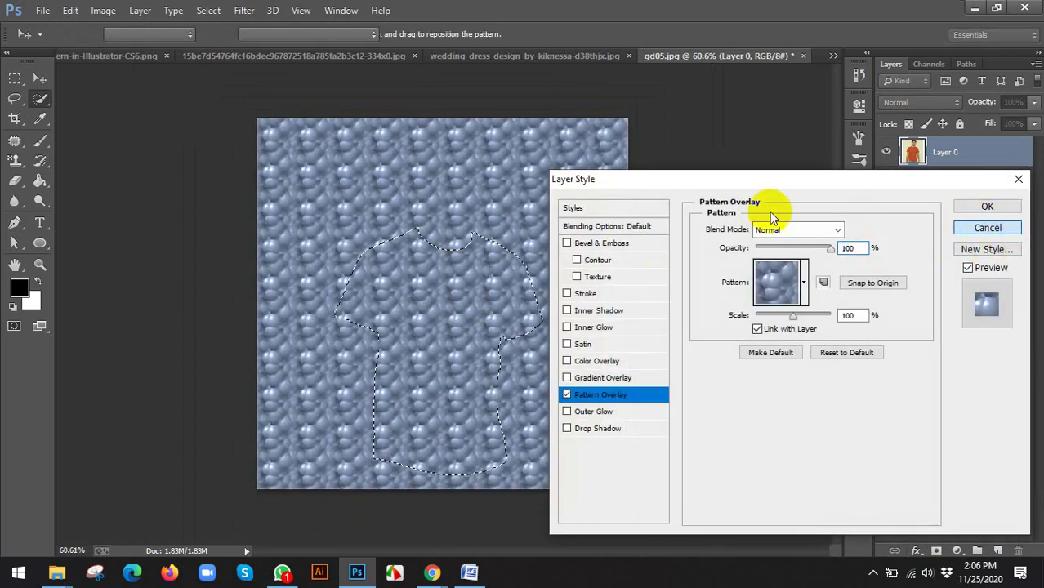
Copy the selected T-shirt to its own layer and start a Pattern Overlay layer style on it.
{"action": "key", "text": "ctrl+j"}
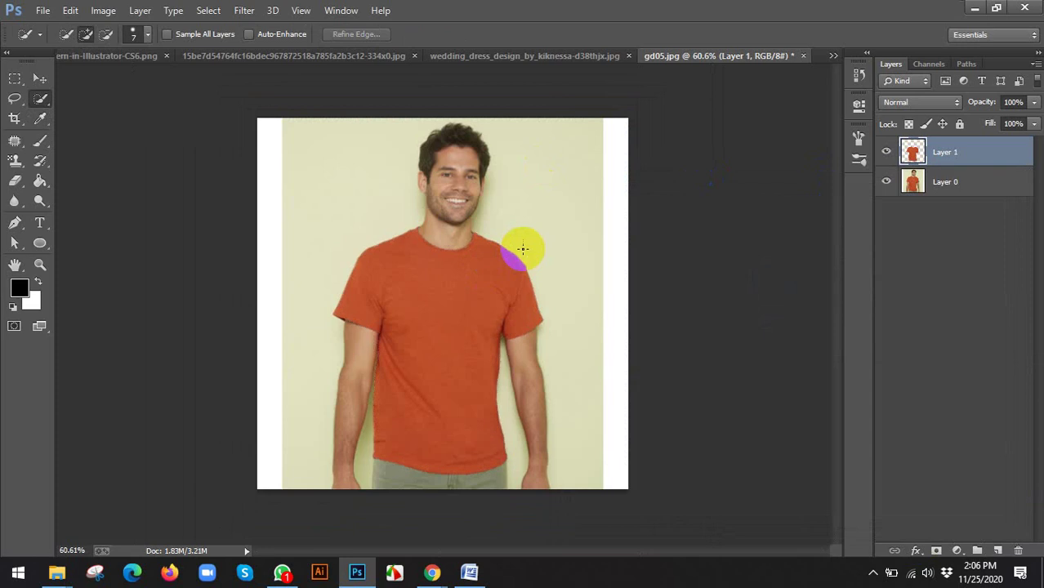
{"action": "key", "text": "v"}
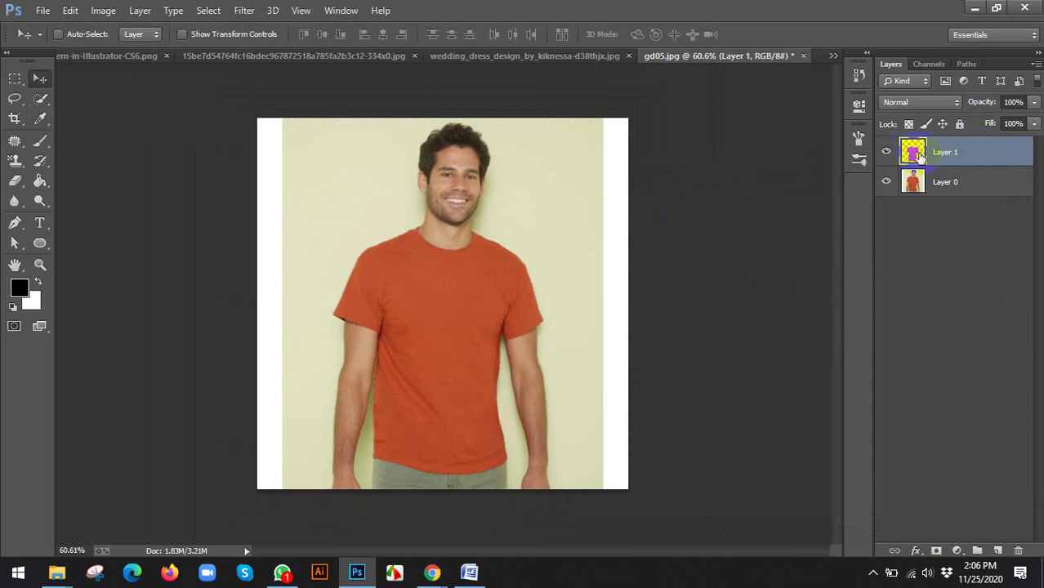
{"action": "left_click", "coordinate": [916, 551]}
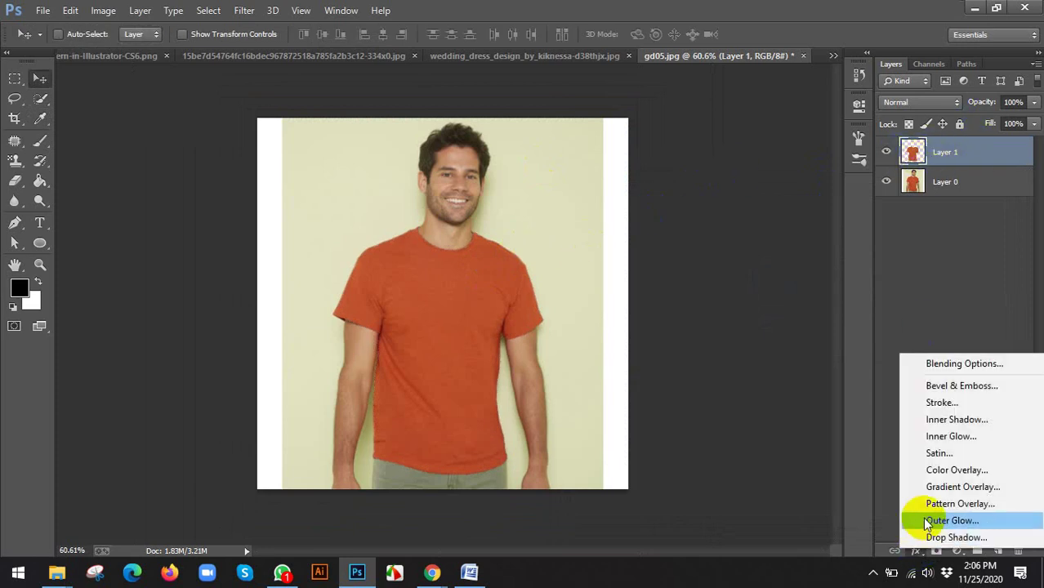
{"action": "key", "text": "Escape"}
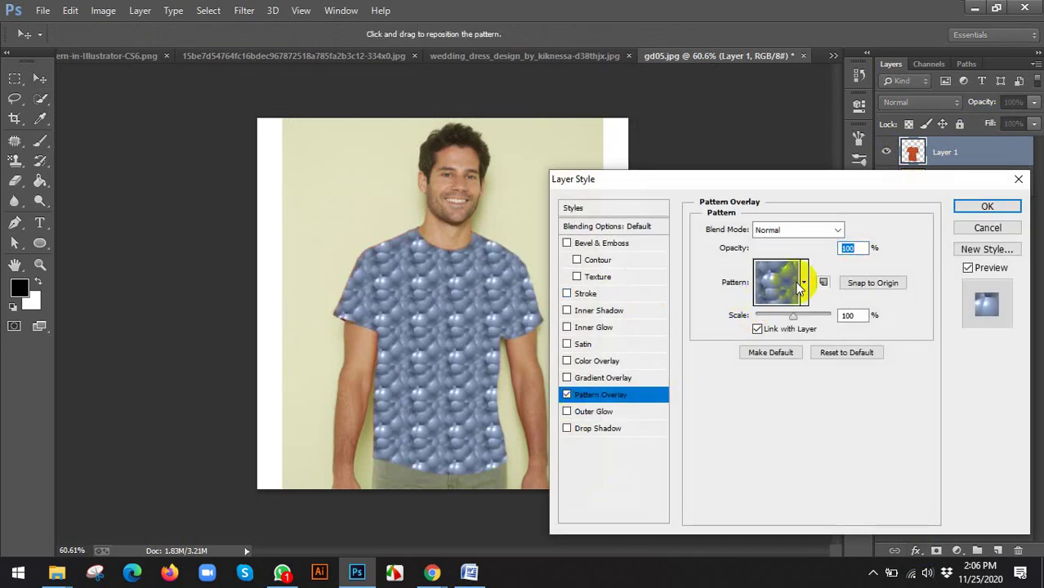
Try the custom patterns on the T-shirt and choose the multicoloured flower pattern on white for the overlay.
{"action": "left_click", "coordinate": [798, 286]}
{"action": "left_click", "coordinate": [779, 351]}
{"action": "left_click", "coordinate": [752, 354]}
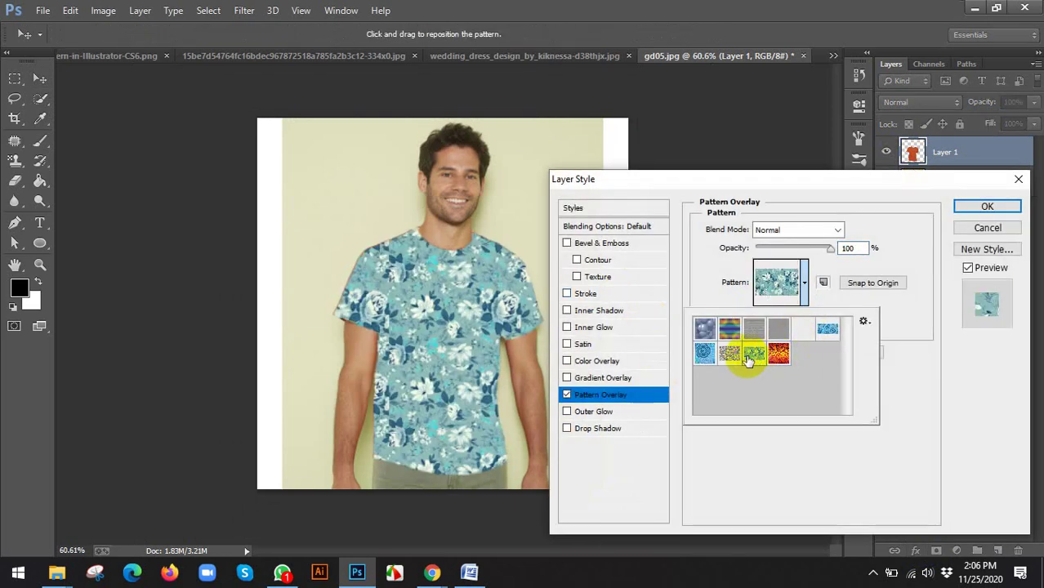
{"action": "left_click", "coordinate": [726, 357]}
{"action": "left_click", "coordinate": [705, 355]}
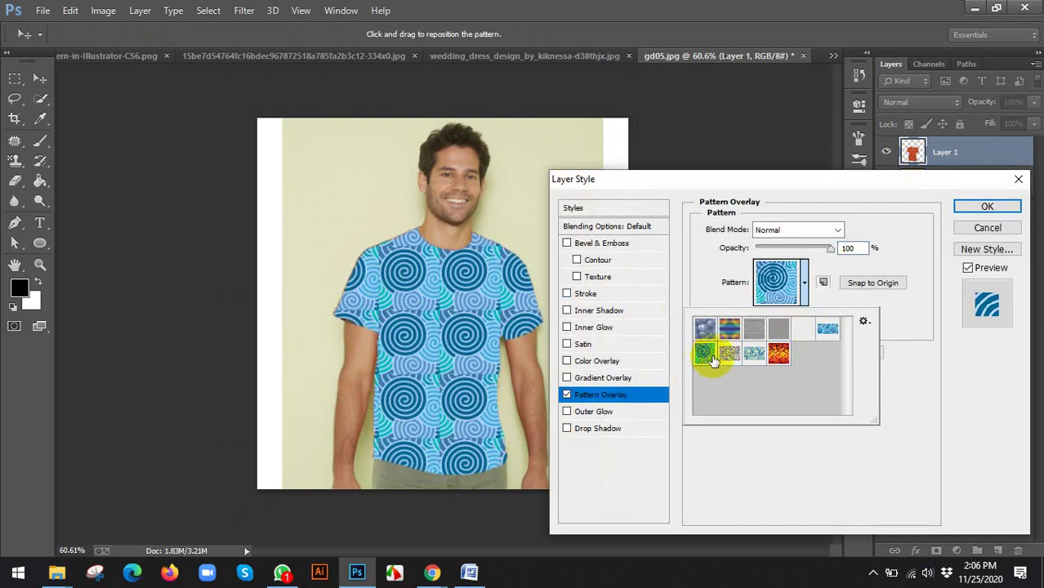
{"action": "left_click", "coordinate": [734, 357]}
{"action": "left_click", "coordinate": [752, 356]}
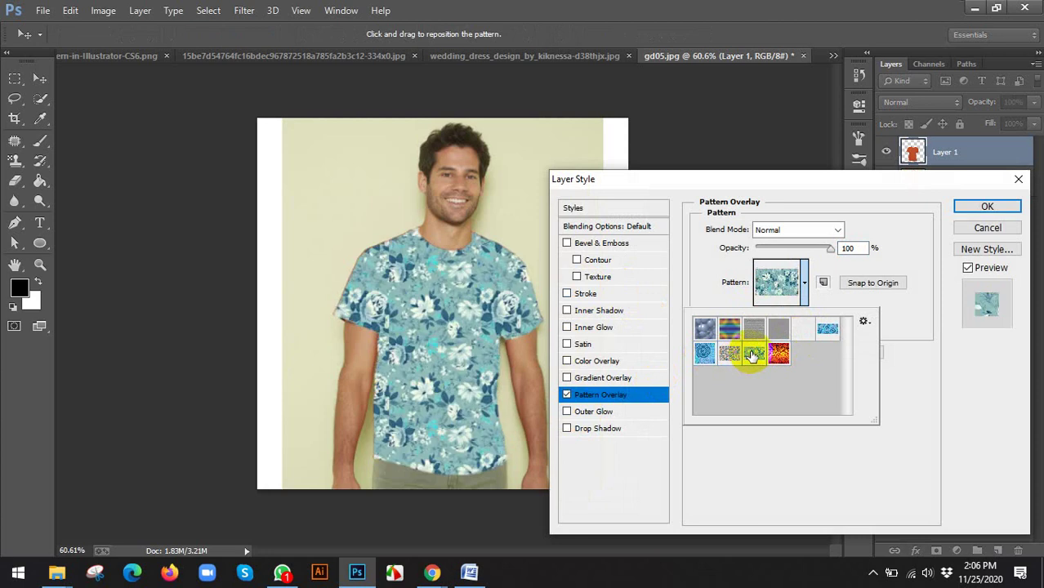
{"action": "left_click", "coordinate": [730, 353]}
{"action": "left_click", "coordinate": [920, 359]}
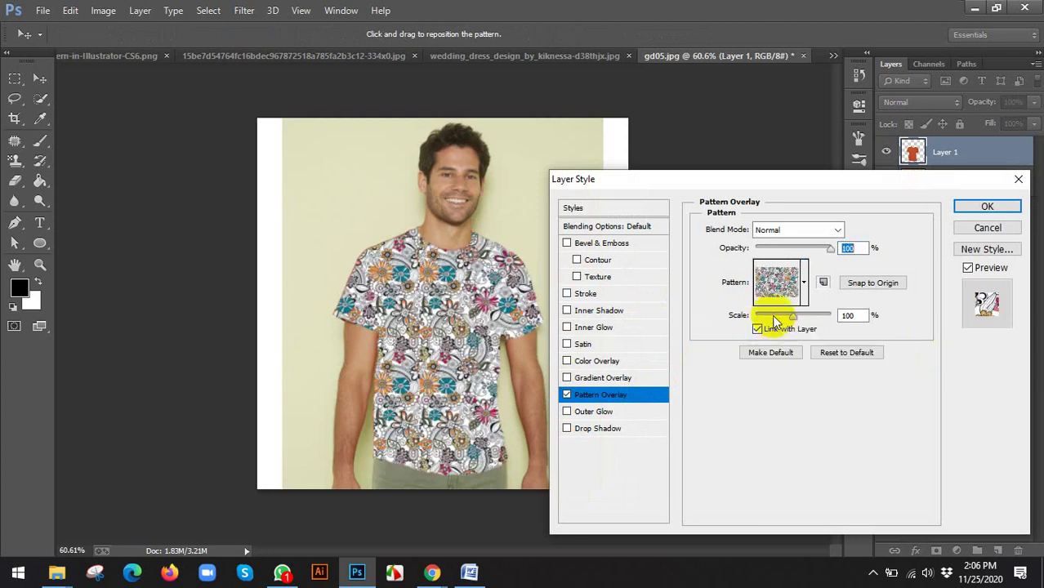
Set the T-shirt's flower pattern scale to 63% and apply the Pattern Overlay.
{"action": "mouse_move", "coordinate": [776, 315]}
{"action": "left_mouse_down"}
{"action": "mouse_move", "coordinate": [816, 319]}
{"action": "mouse_move", "coordinate": [761, 319]}
{"action": "mouse_move", "coordinate": [780, 321]}
{"action": "left_mouse_up"}
{"action": "left_click", "coordinate": [968, 205]}
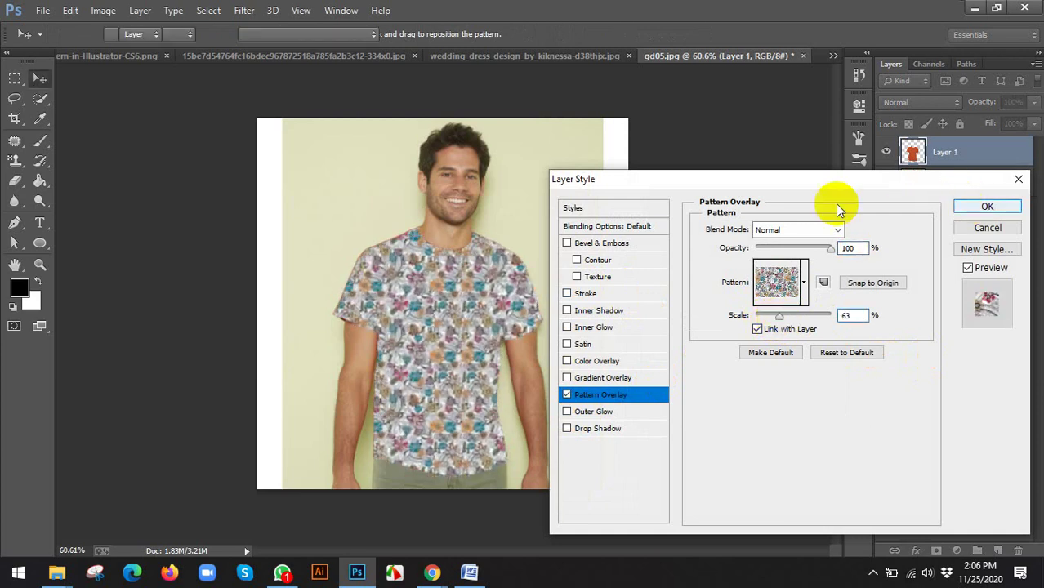
{"action": "scroll", "coordinate": [592, 235], "scroll_direction": "down", "scroll_amount": 3}
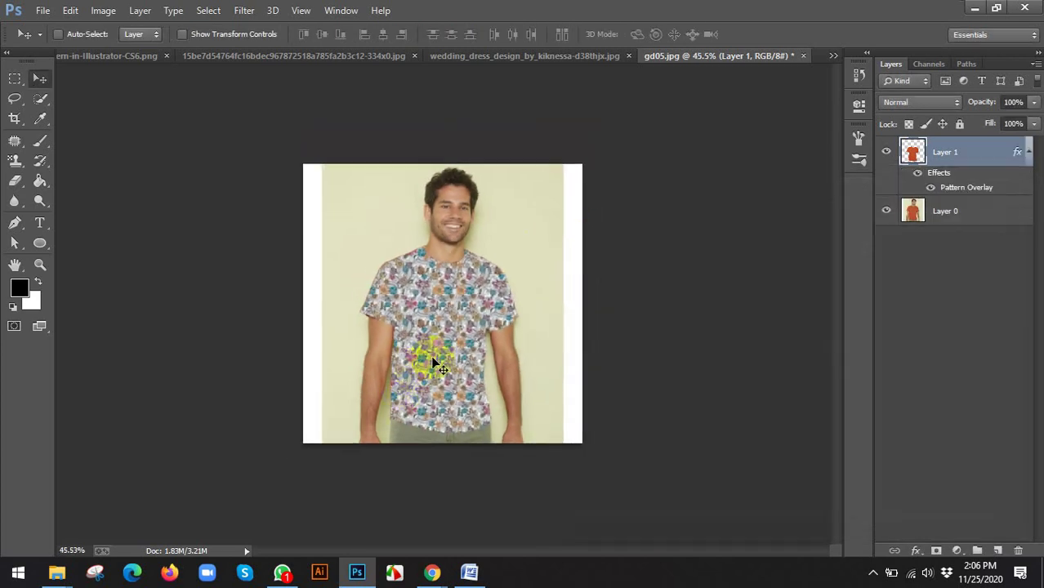
{"action": "scroll", "coordinate": [434, 361], "scroll_direction": "up", "scroll_amount": 2}
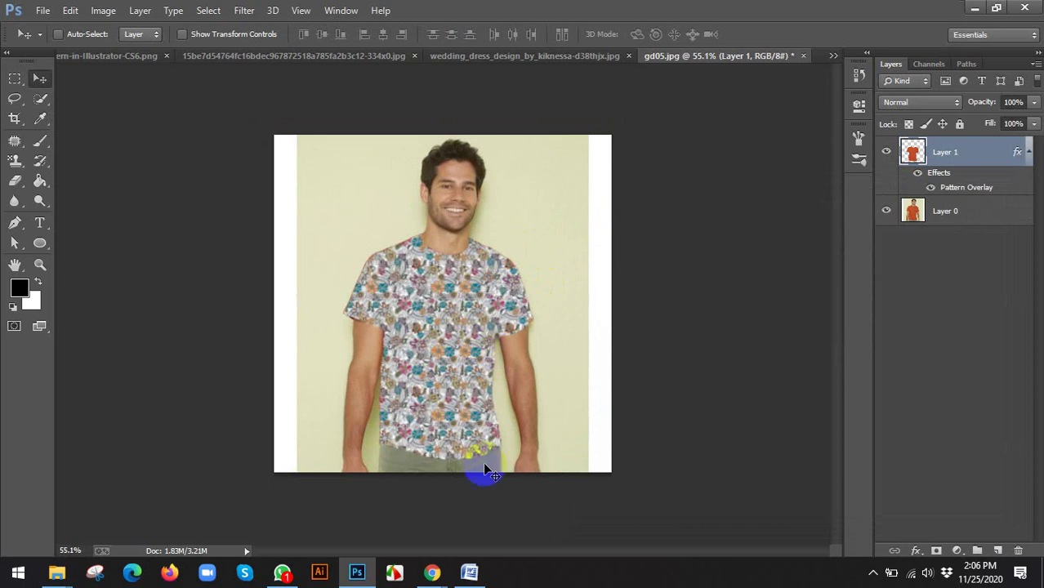
{"action": "left_click", "coordinate": [1027, 156]}
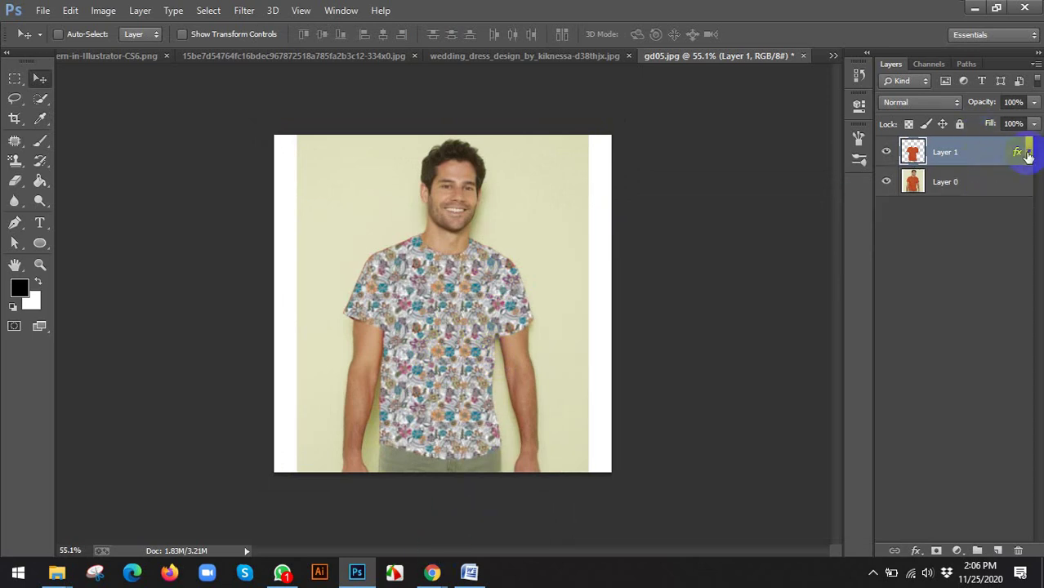
{"action": "left_click", "coordinate": [1027, 155]}
Switch to the Google Meet call, admit the person waiting to join, and return to Photoshop.
{"action": "mouse_move", "coordinate": [437, 569]}
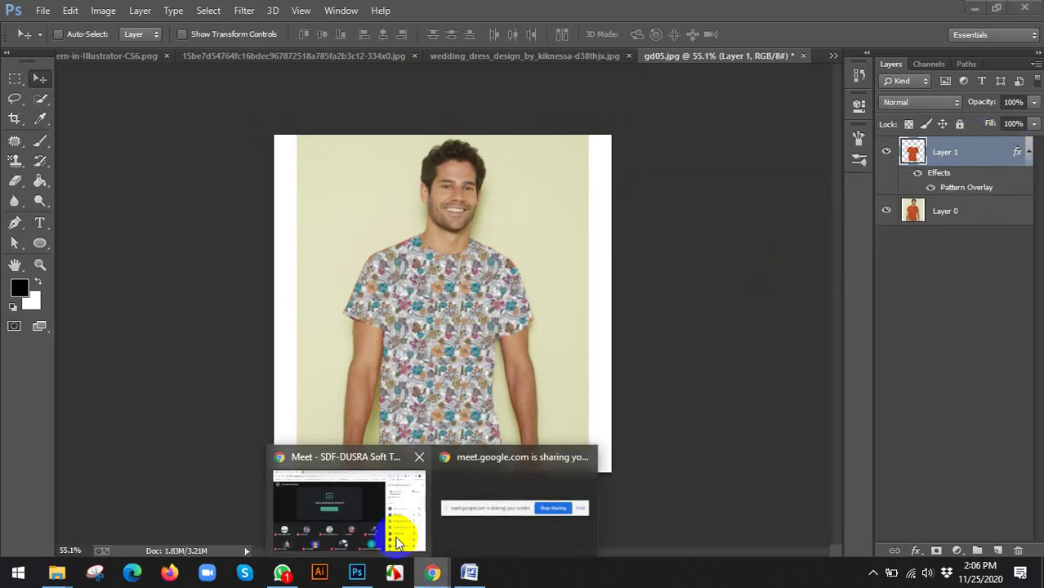
{"action": "left_click", "coordinate": [395, 533]}
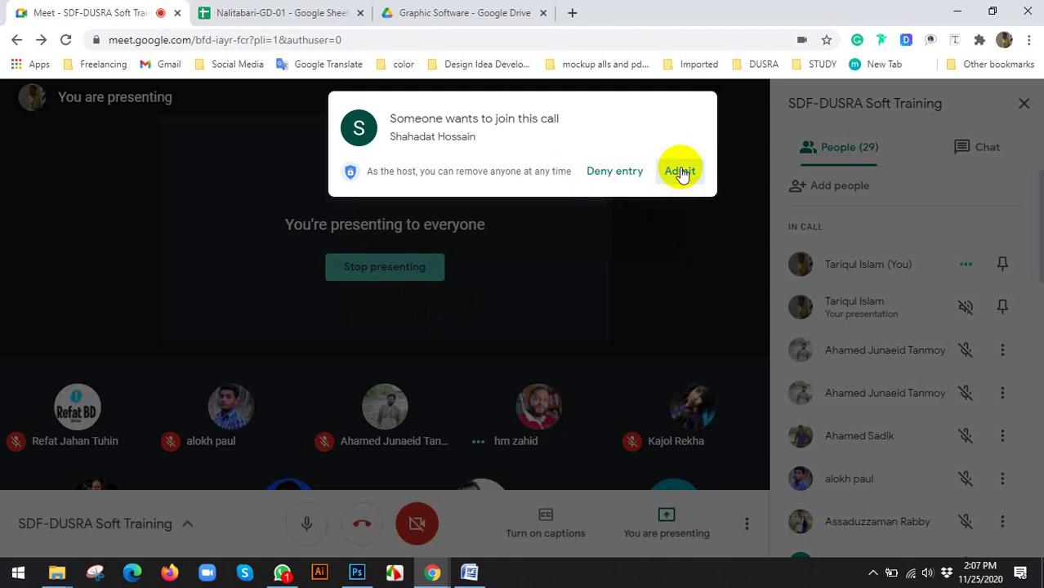
{"action": "left_click", "coordinate": [681, 172]}
{"action": "left_click", "coordinate": [215, 13]}
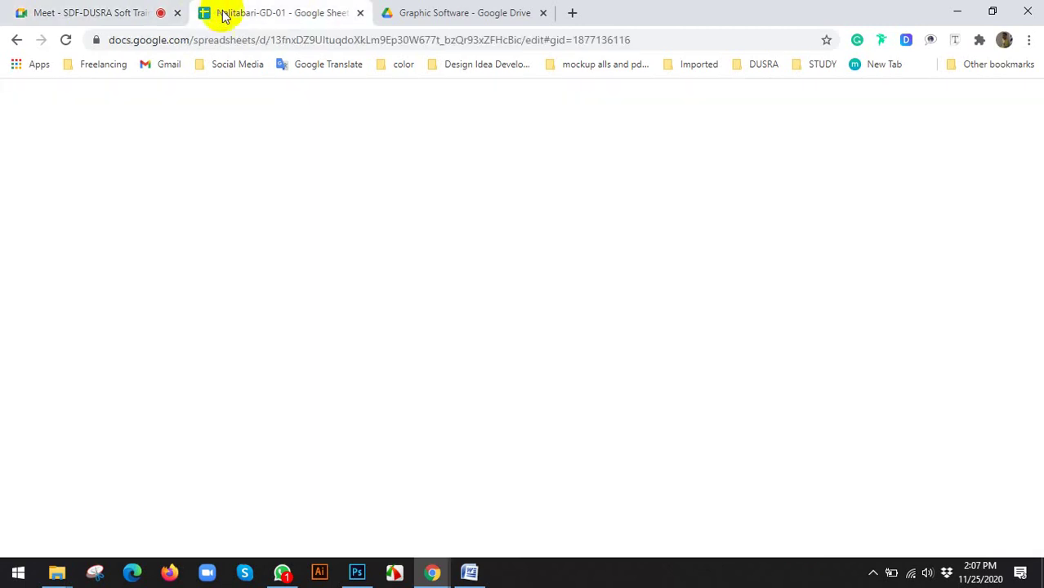
{"action": "left_click", "coordinate": [356, 573]}
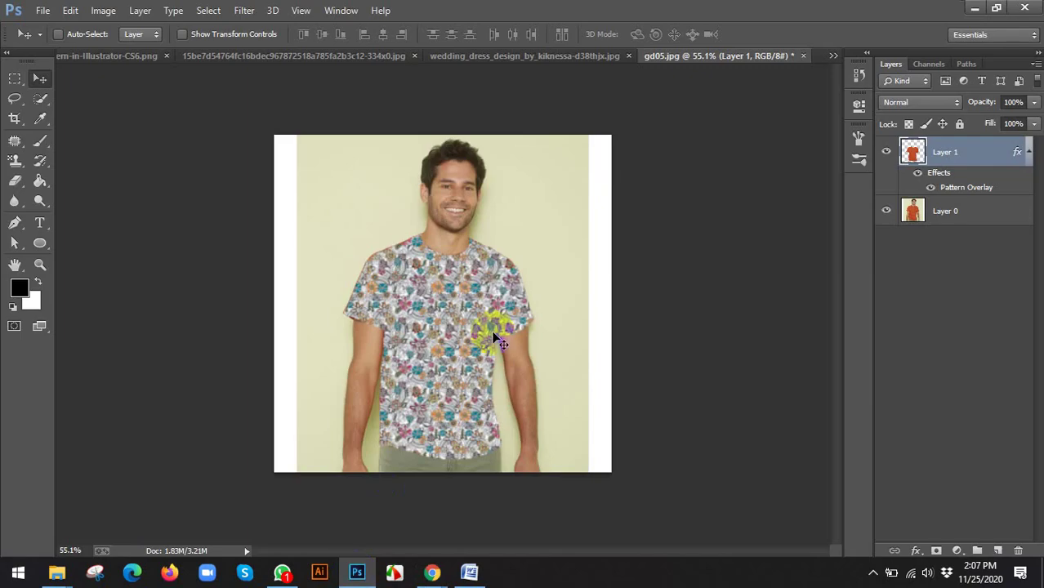
Toggle the T-shirt layer's effects off and on to compare the plain shirt with the patterned one.
{"action": "scroll", "coordinate": [601, 202], "scroll_direction": "up", "scroll_amount": 1}
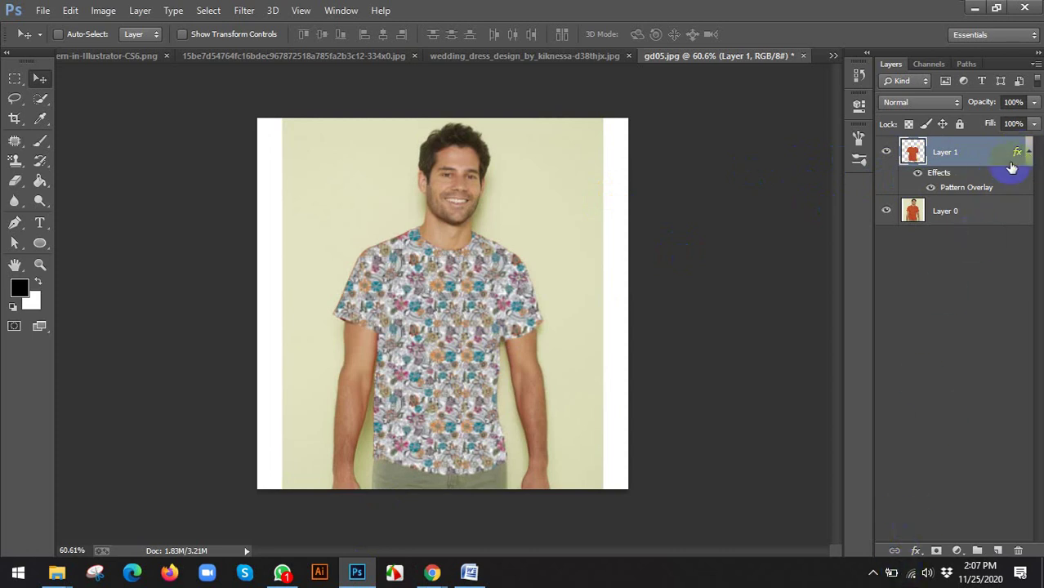
{"action": "left_click", "coordinate": [918, 174]}
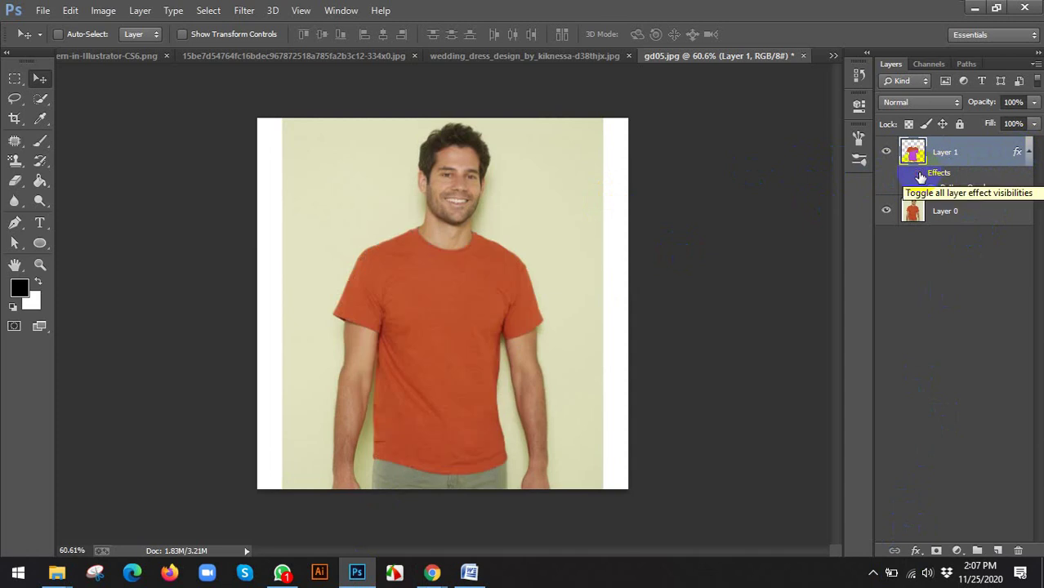
{"action": "left_click", "coordinate": [918, 174]}
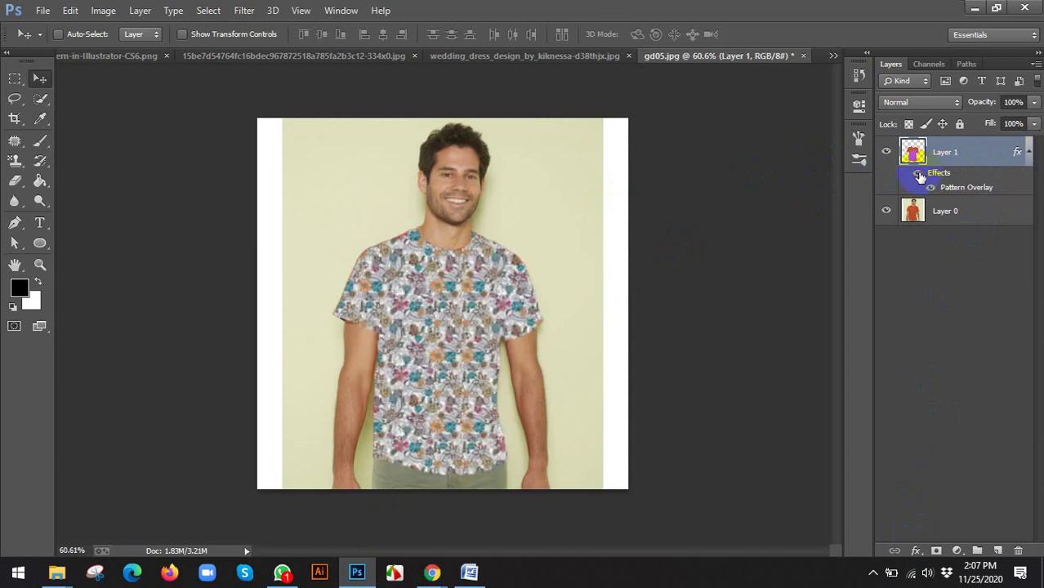
{"action": "left_click", "coordinate": [918, 174]}
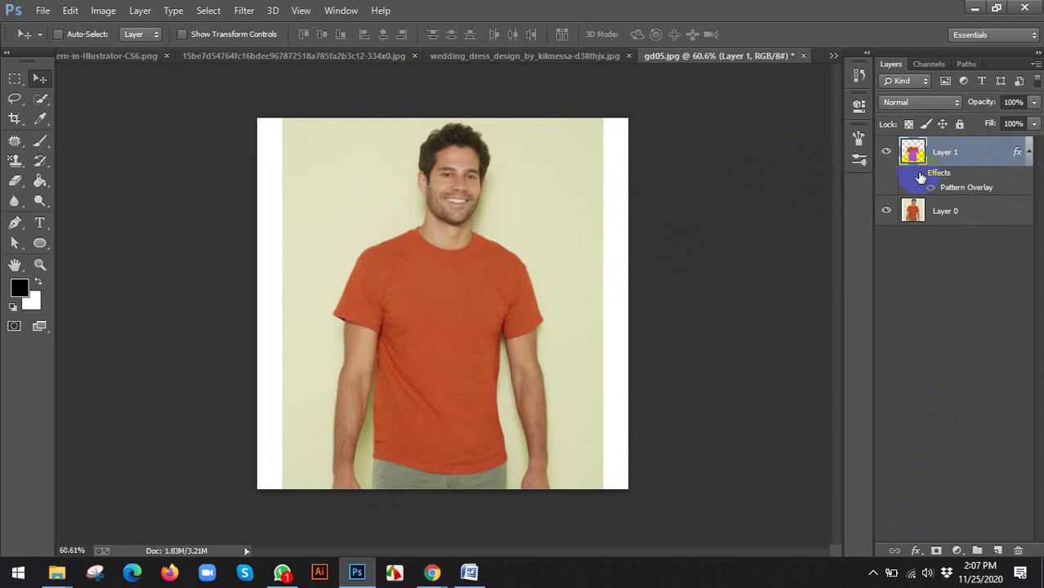
{"action": "left_click", "coordinate": [918, 174]}
Clear the layer style from the T-shirt layer, Layer 1.
{"action": "right_click", "coordinate": [964, 157]}
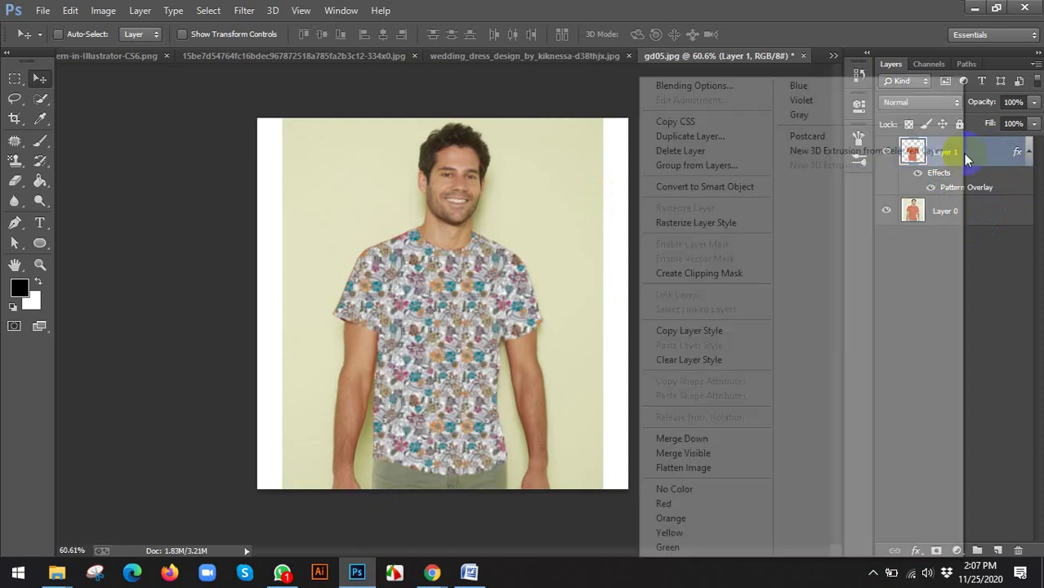
{"action": "left_click", "coordinate": [683, 363]}
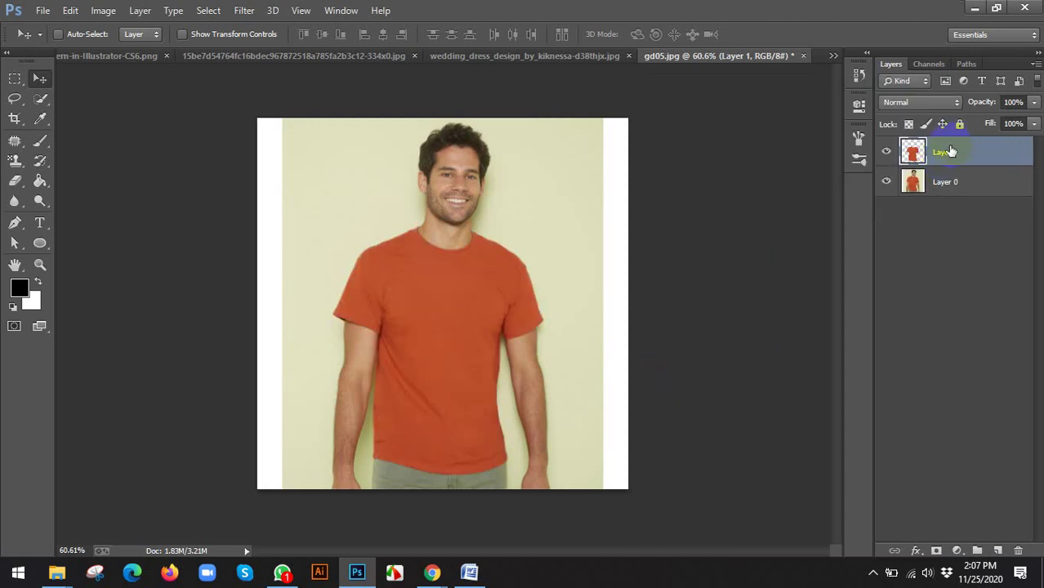
Start a Hue/Saturation adjustment on the T-shirt layer and turn on Colorize.
{"action": "key", "text": "ctrl+plus"}
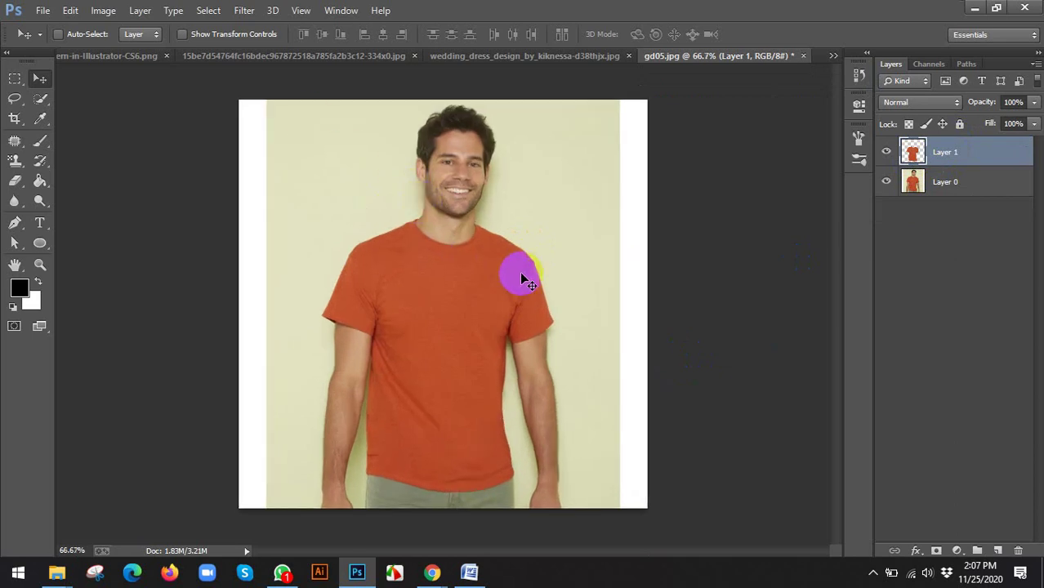
{"action": "scroll", "coordinate": [521, 272], "scroll_direction": "up", "scroll_amount": 1}
{"action": "scroll", "coordinate": [445, 253], "scroll_direction": "down", "scroll_amount": 2}
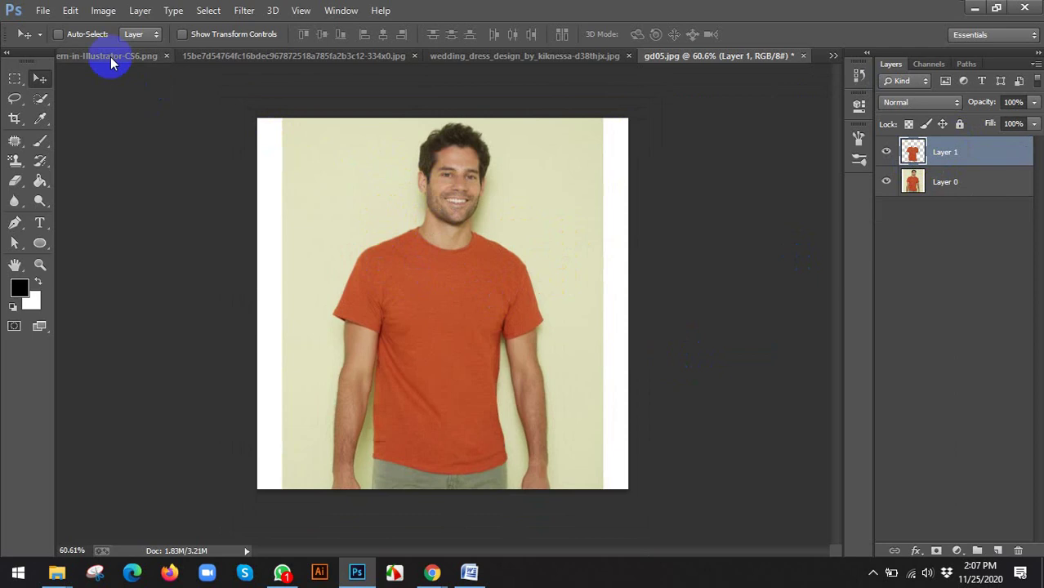
{"action": "left_click", "coordinate": [102, 11]}
{"action": "mouse_move", "coordinate": [105, 56]}
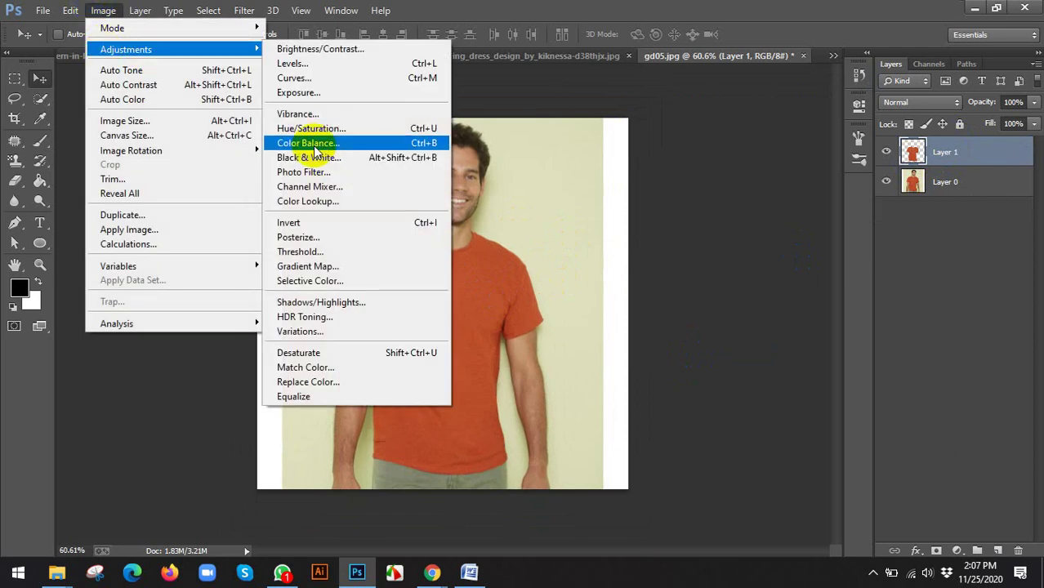
{"action": "left_click", "coordinate": [367, 129]}
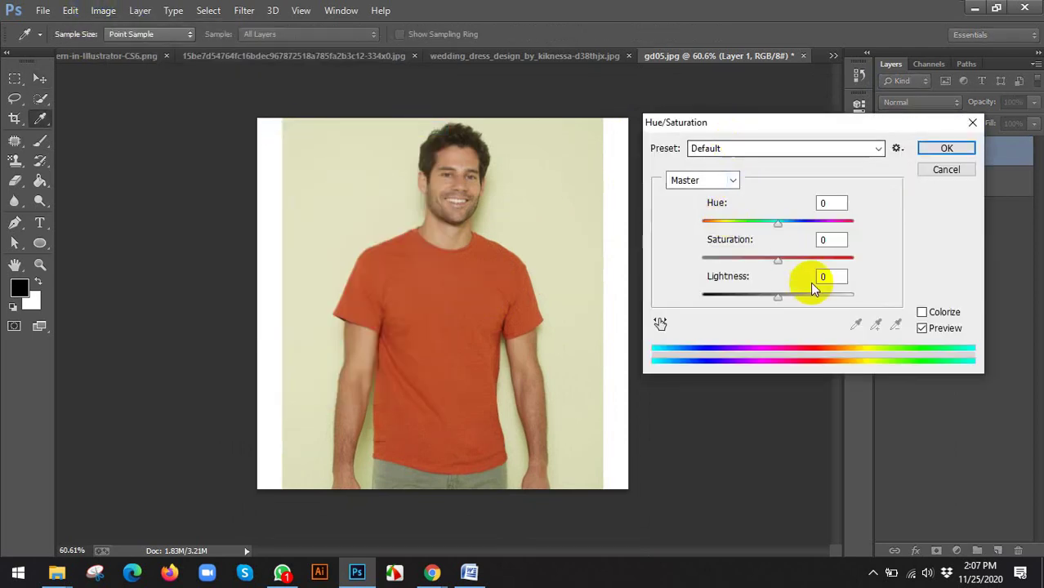
{"action": "left_click", "coordinate": [922, 311]}
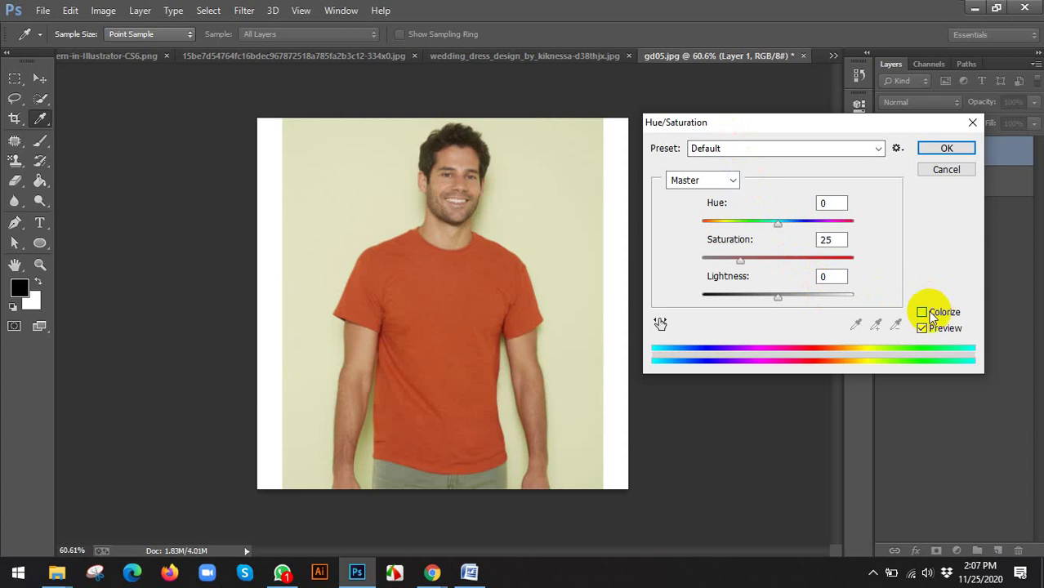
Try several Colorize hues on the T-shirt, settle on magenta with hue 335 and stronger saturation, and apply the adjustment.
{"action": "left_click", "coordinate": [748, 223]}
{"action": "left_click_drag", "start_coordinate": [771, 221], "coordinate": [845, 221]}
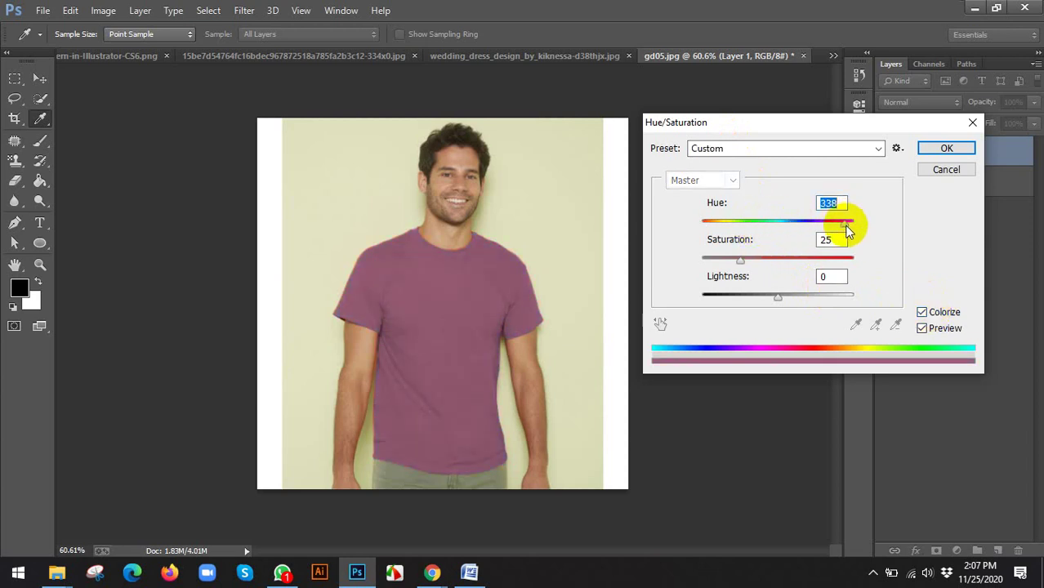
{"action": "left_click", "coordinate": [798, 260]}
{"action": "left_click", "coordinate": [745, 222]}
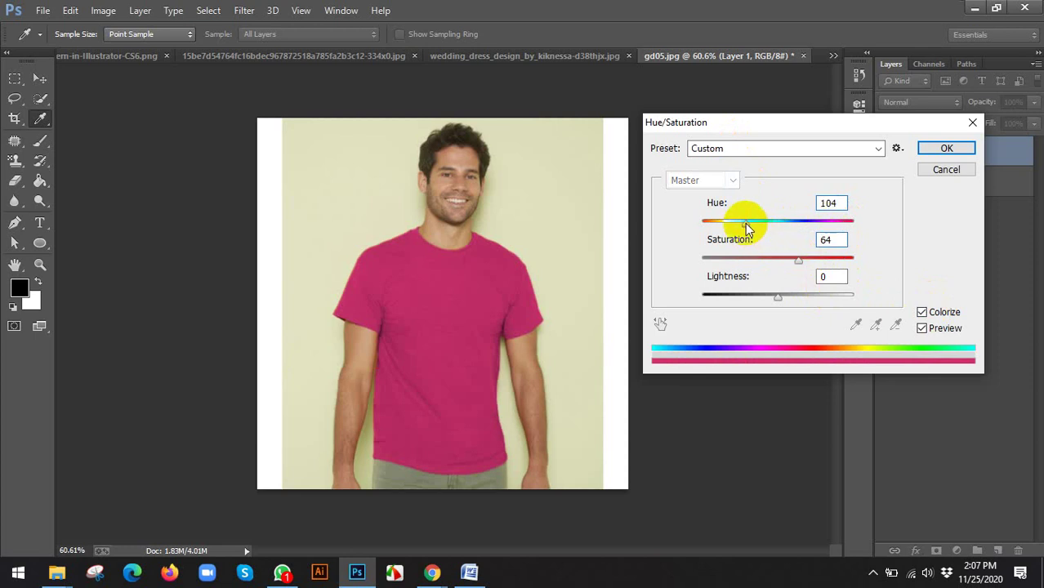
{"action": "left_click", "coordinate": [770, 222]}
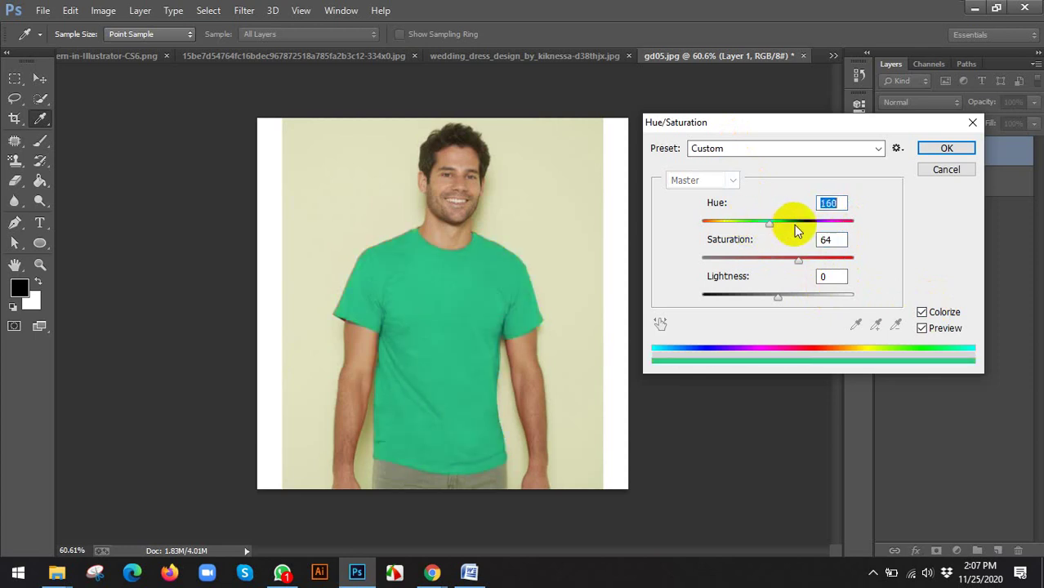
{"action": "left_click", "coordinate": [713, 222]}
{"action": "left_click", "coordinate": [708, 223]}
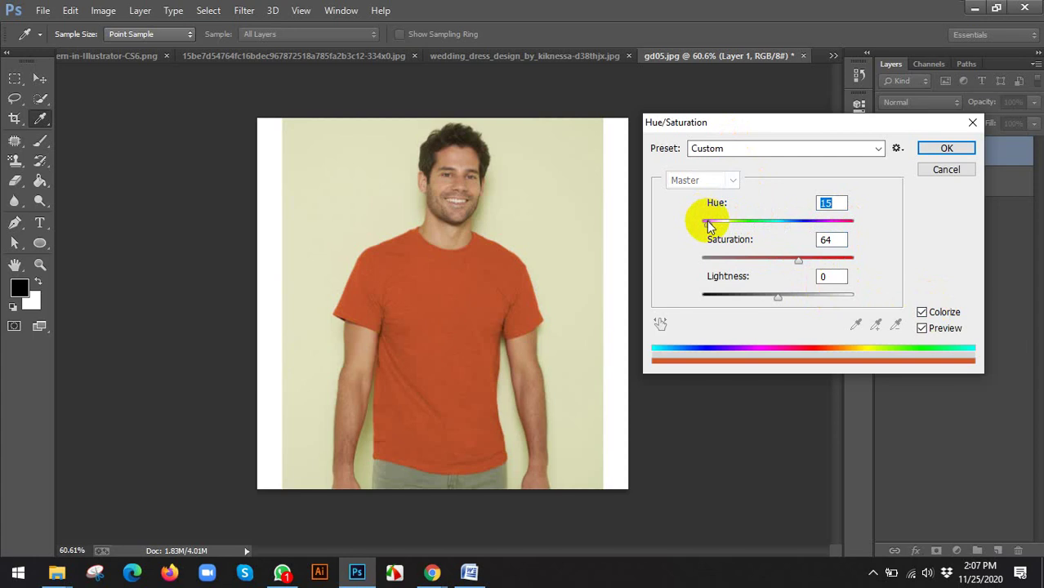
{"action": "left_click", "coordinate": [702, 223]}
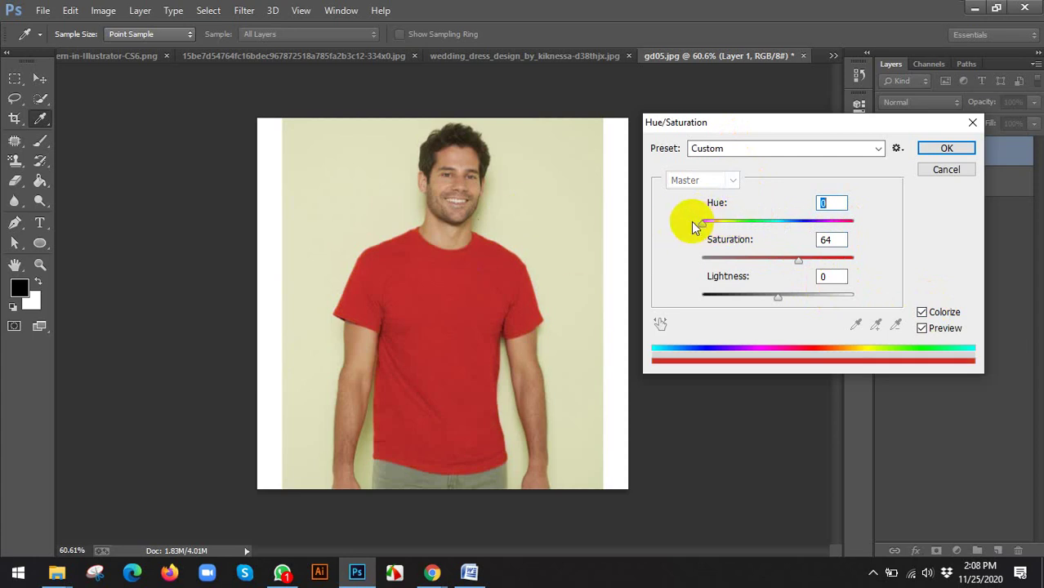
{"action": "left_click_drag", "start_coordinate": [705, 223], "coordinate": [813, 262]}
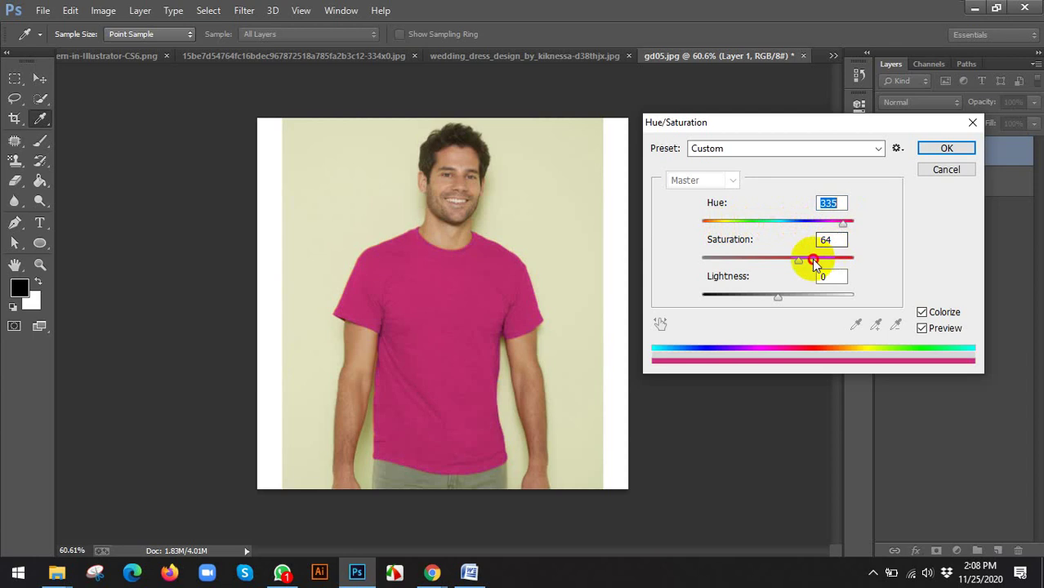
{"action": "left_click", "coordinate": [931, 150]}
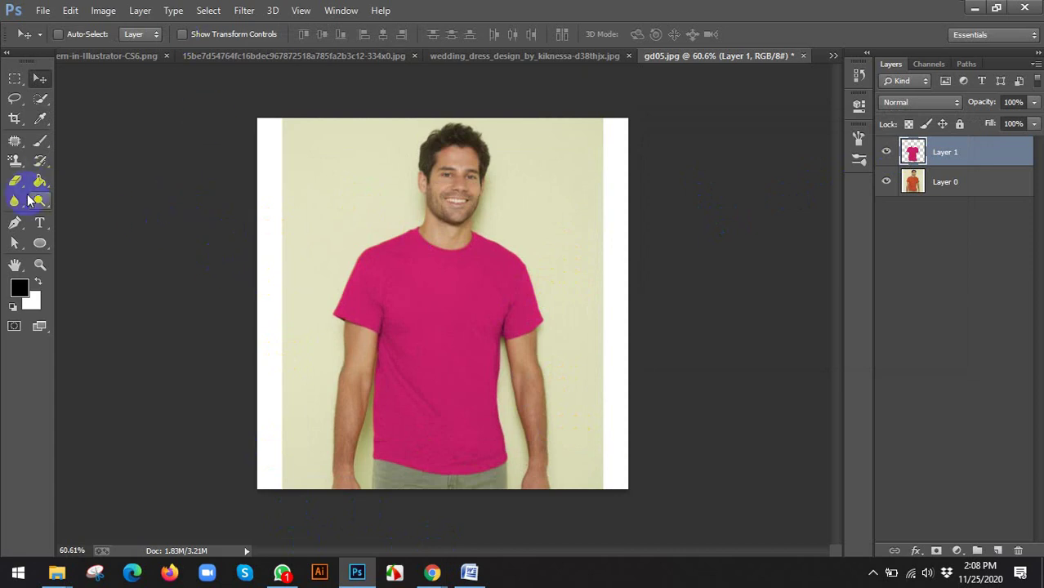
Switch to File Explorer and look through the T-shirt photos and the tutorial video in the "partten using photoshop" folder.
{"action": "left_click", "coordinate": [17, 163]}
{"action": "mouse_move", "coordinate": [56, 572]}
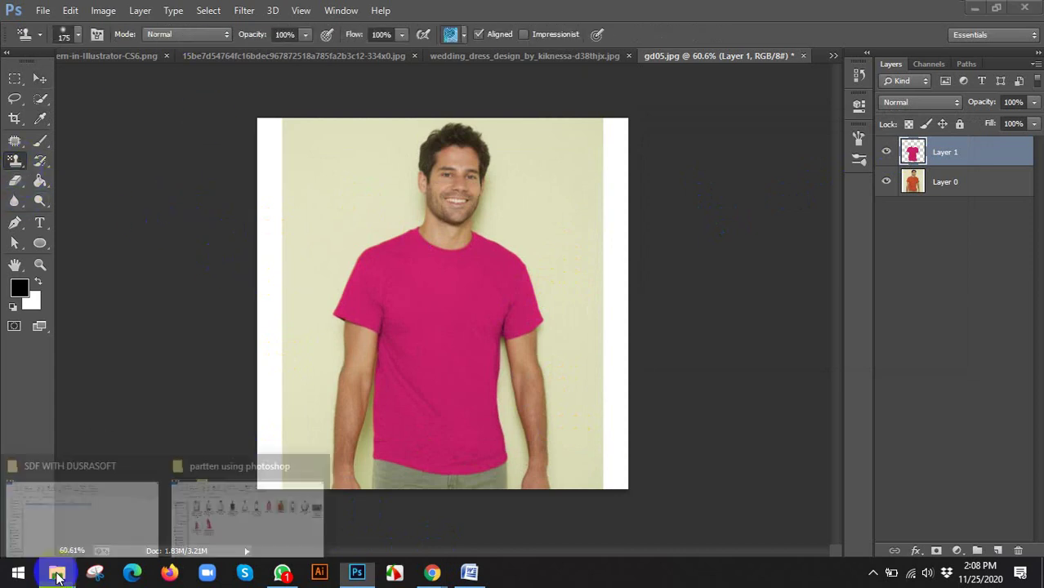
{"action": "left_click", "coordinate": [229, 508]}
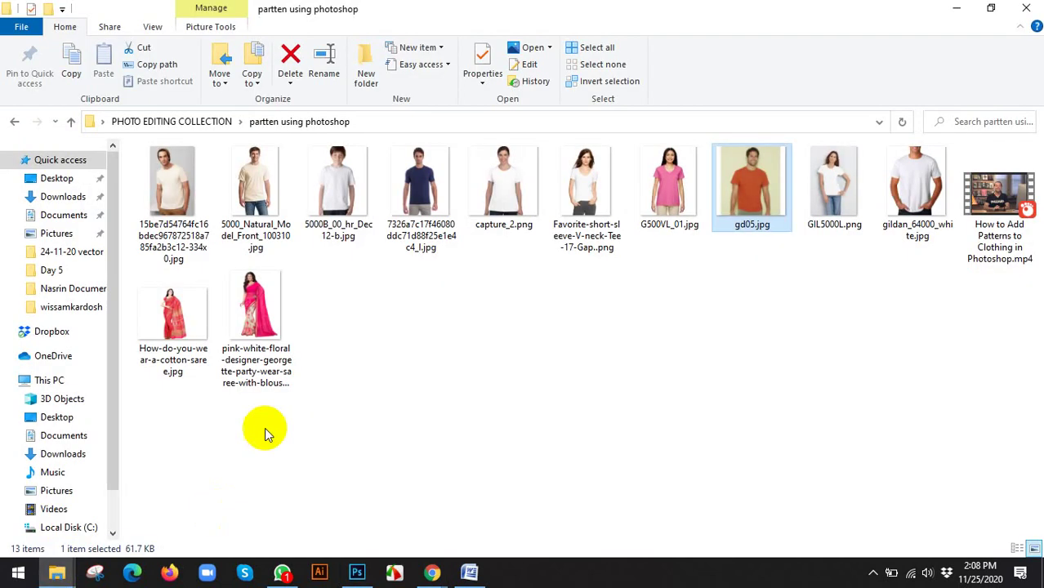
{"action": "left_click", "coordinate": [814, 214]}
{"action": "left_click", "coordinate": [588, 168]}
{"action": "left_click", "coordinate": [496, 164]}
{"action": "left_click", "coordinate": [414, 171]}
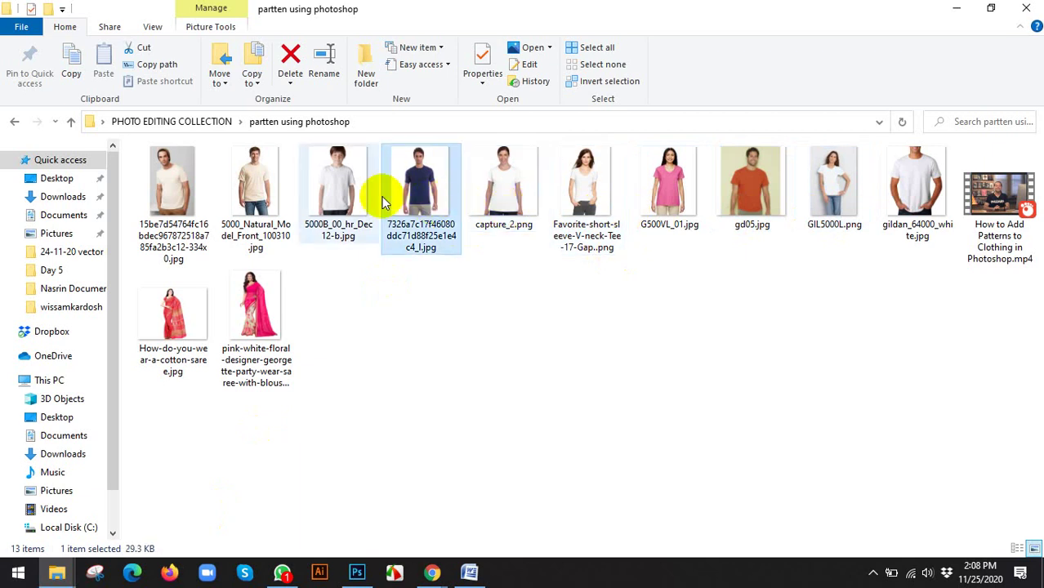
{"action": "left_click", "coordinate": [363, 196]}
{"action": "left_click", "coordinate": [984, 214]}
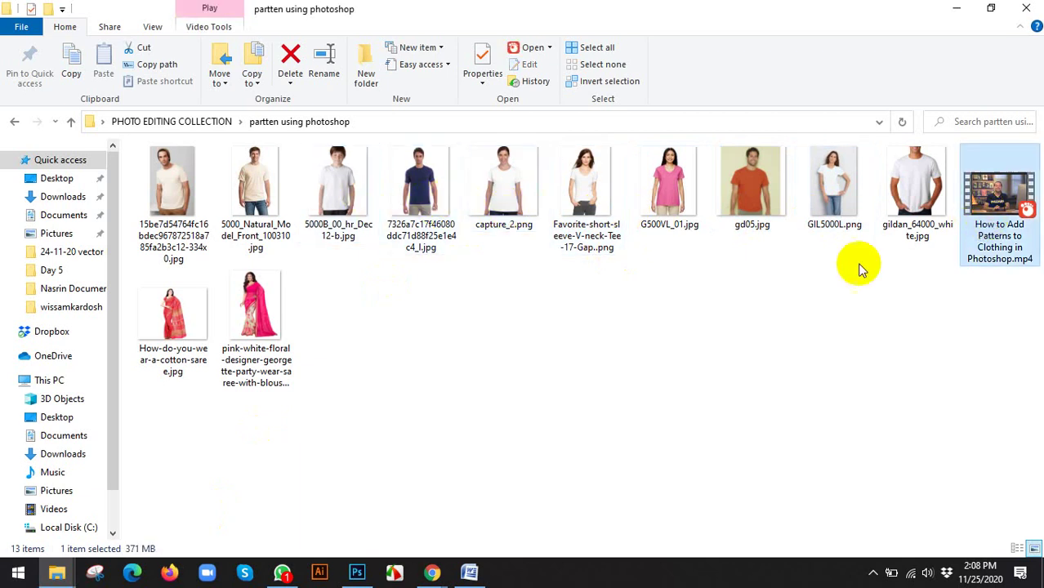
{"action": "left_click", "coordinate": [253, 167]}
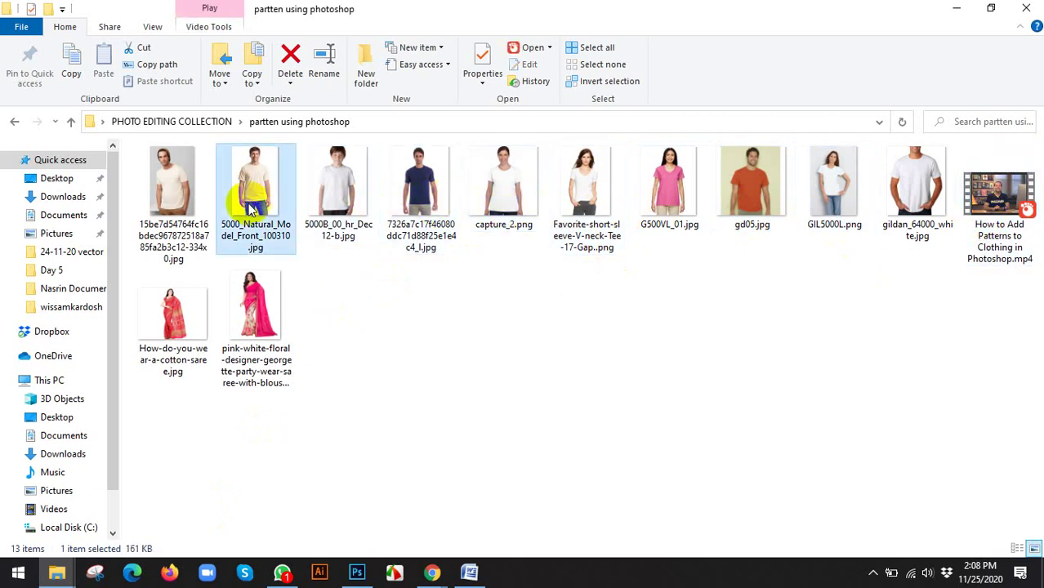
Look through the pattern images in the "partten" folder, then return to PHOTO EDITING COLLECTION and highlight the "partten using photoshop" folder.
{"action": "left_click", "coordinate": [252, 124]}
{"action": "left_click", "coordinate": [225, 123]}
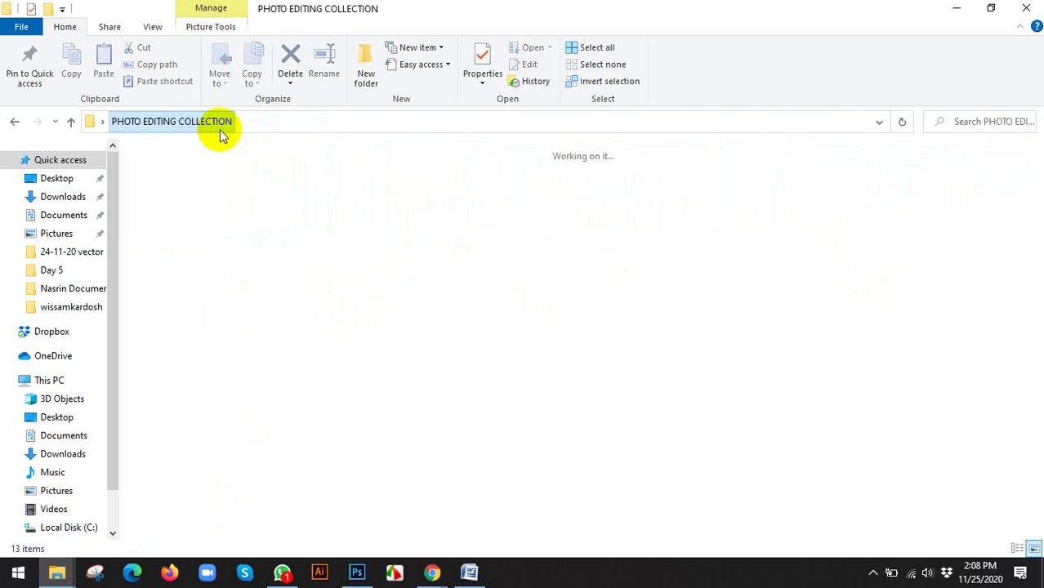
{"action": "double_click", "coordinate": [340, 337]}
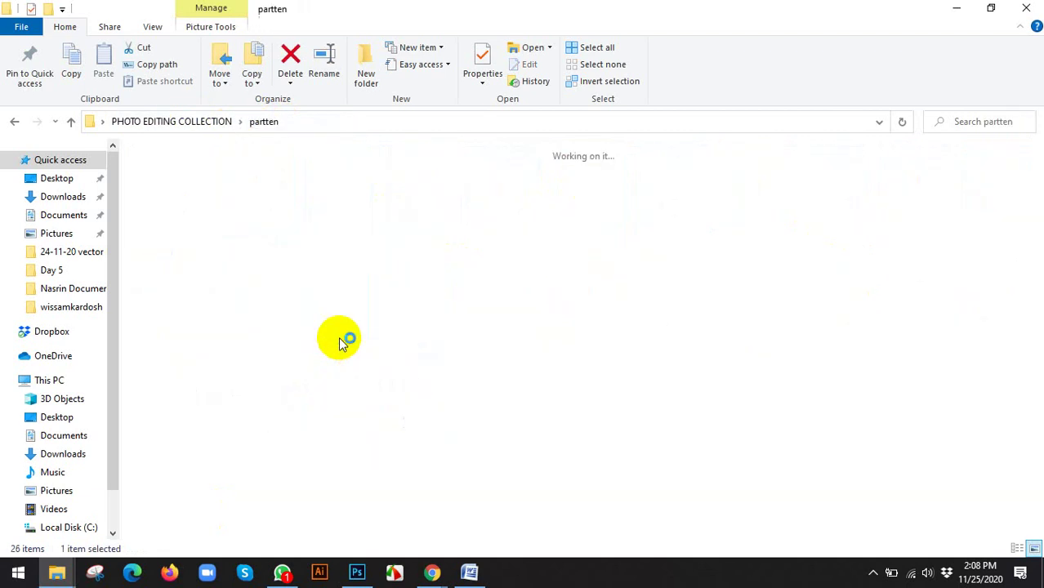
{"action": "left_click", "coordinate": [337, 200]}
{"action": "left_click", "coordinate": [503, 196]}
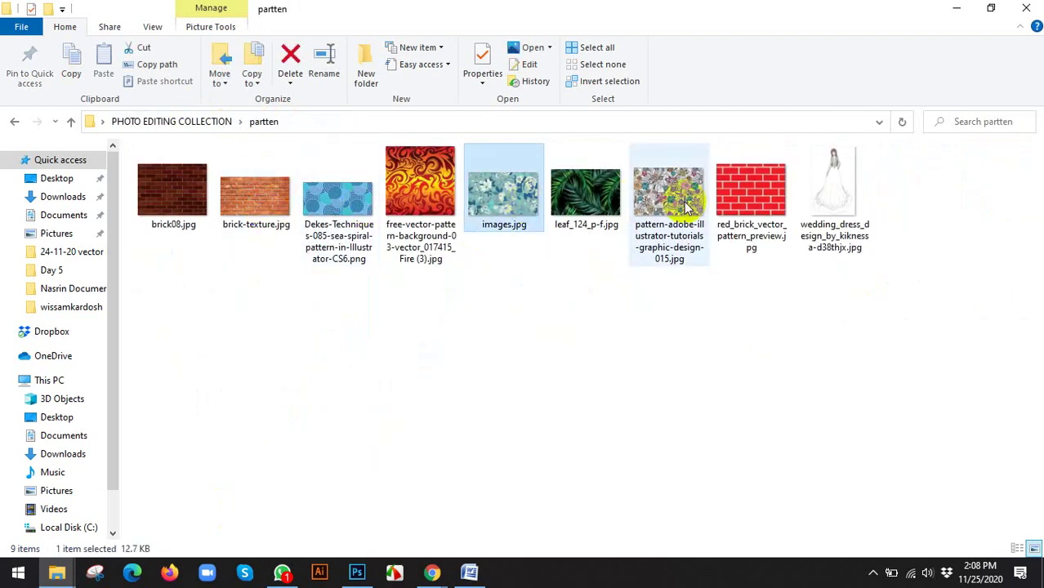
{"action": "left_click", "coordinate": [668, 196]}
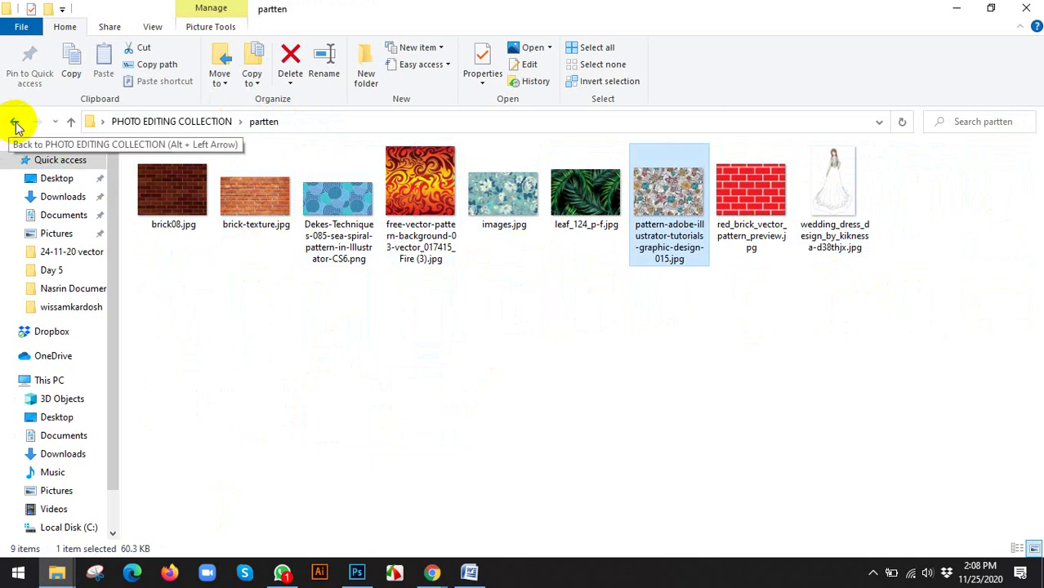
{"action": "left_click", "coordinate": [175, 209]}
{"action": "left_click", "coordinate": [13, 123]}
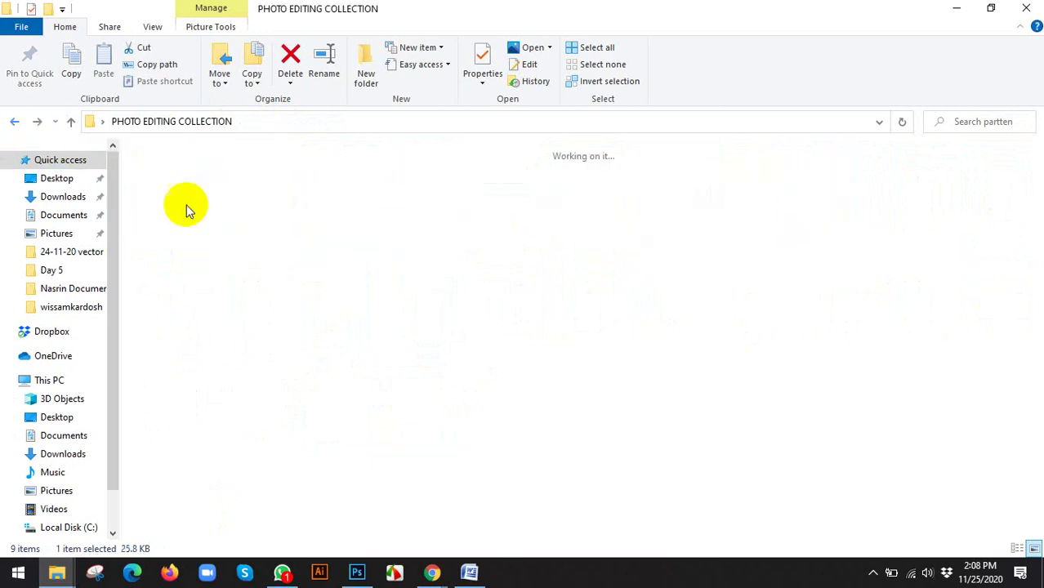
{"action": "left_click", "coordinate": [437, 343]}
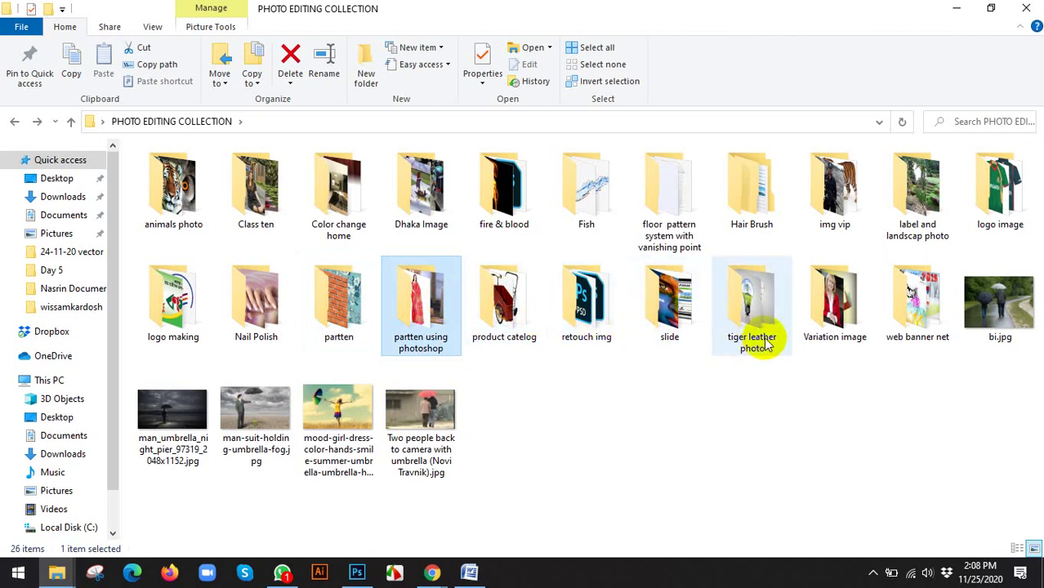
{"action": "left_click", "coordinate": [871, 571]}
{"action": "left_click", "coordinate": [869, 539]}
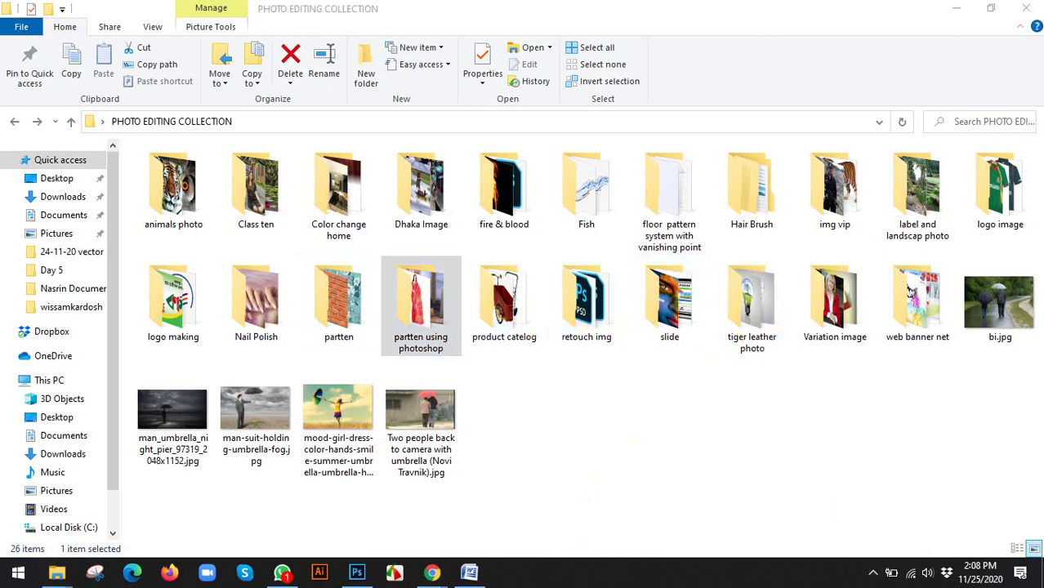
Highlight the "partten" and "partten using photoshop" folders in PHOTO EDITING COLLECTION in turn.
{"action": "left_click", "coordinate": [335, 327]}
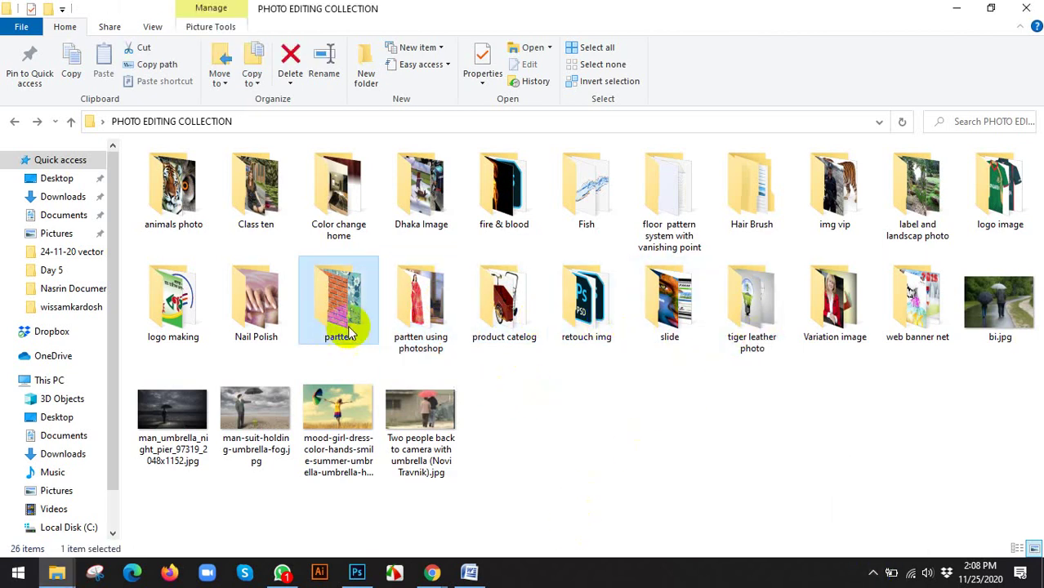
{"action": "left_click", "coordinate": [416, 302]}
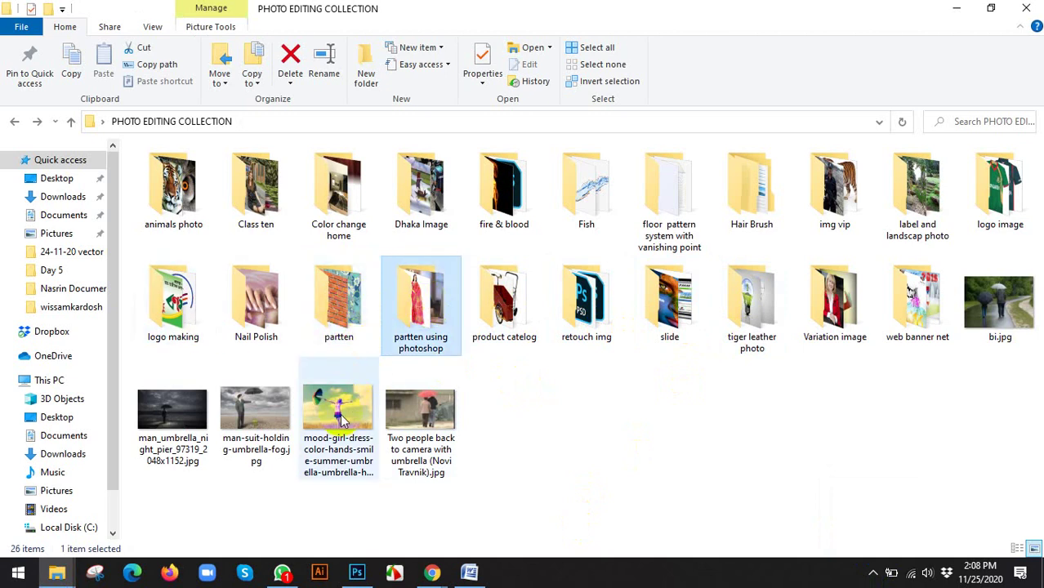
{"action": "left_click", "coordinate": [356, 334]}
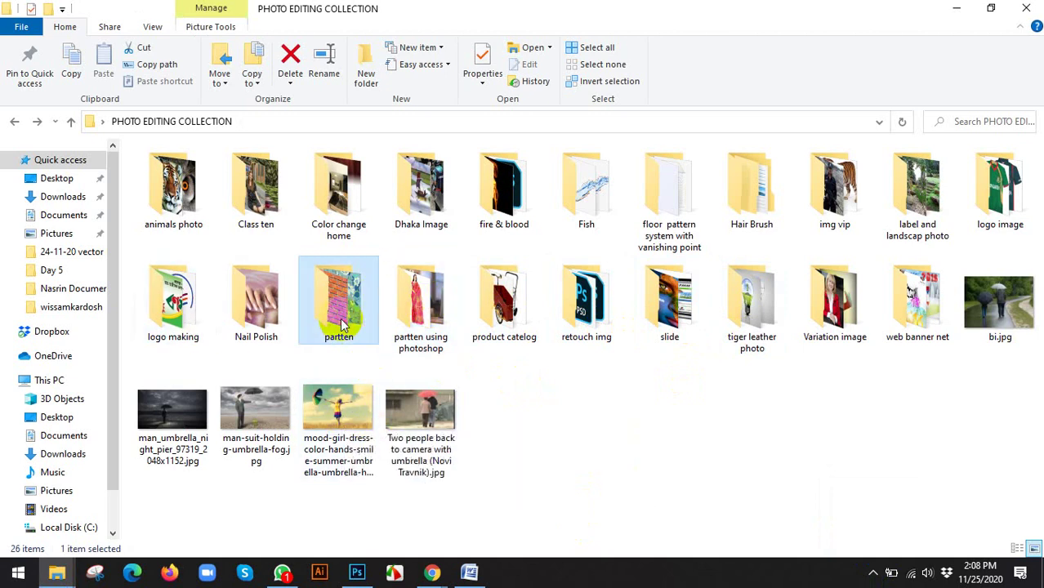
Switch to Chrome and go to the My Drive root folder in Google Drive.
{"action": "left_click", "coordinate": [432, 572]}
{"action": "left_click", "coordinate": [341, 526]}
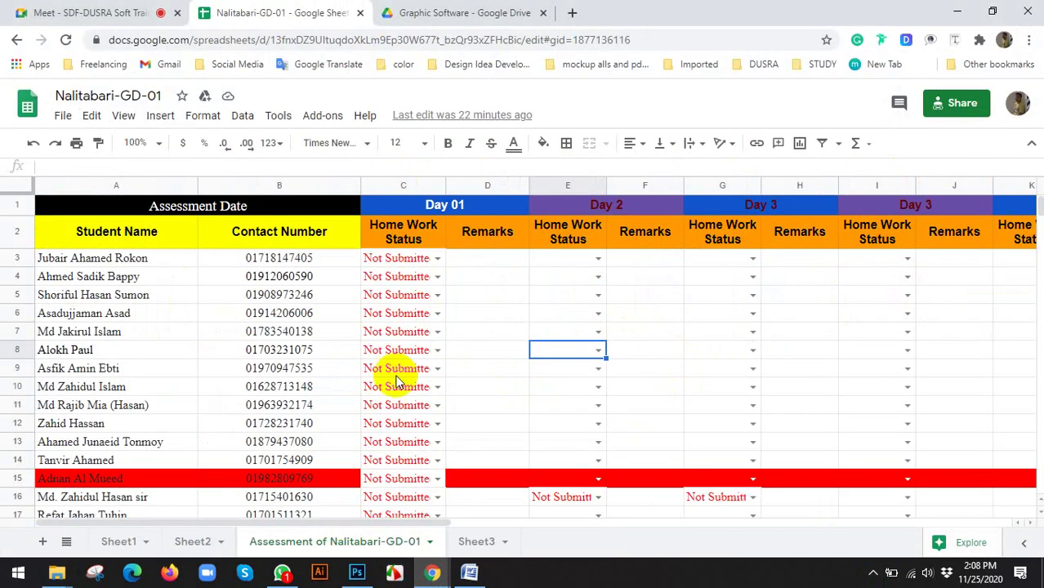
{"action": "left_click", "coordinate": [464, 12]}
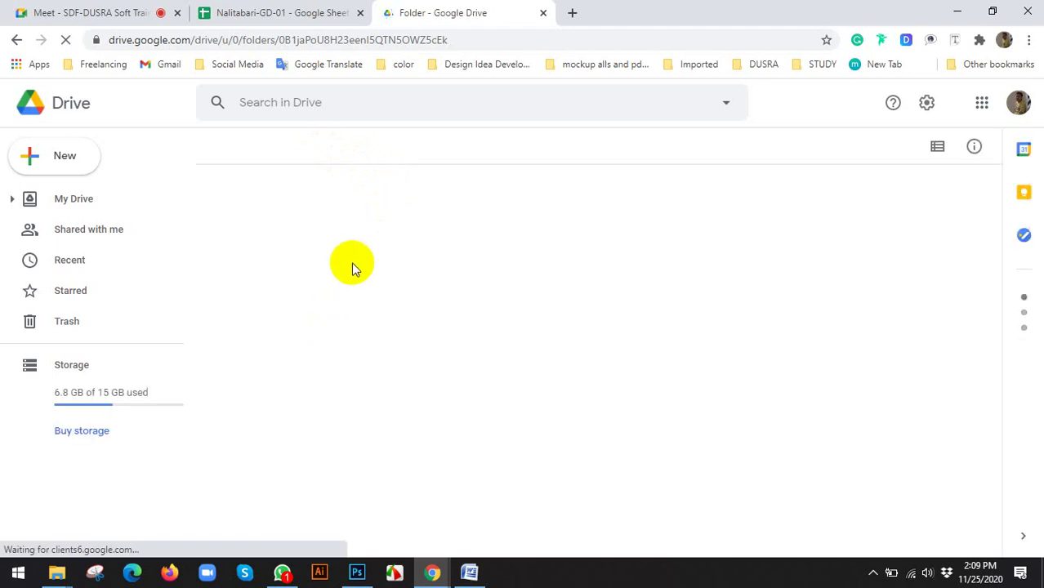
{"action": "left_click", "coordinate": [255, 148]}
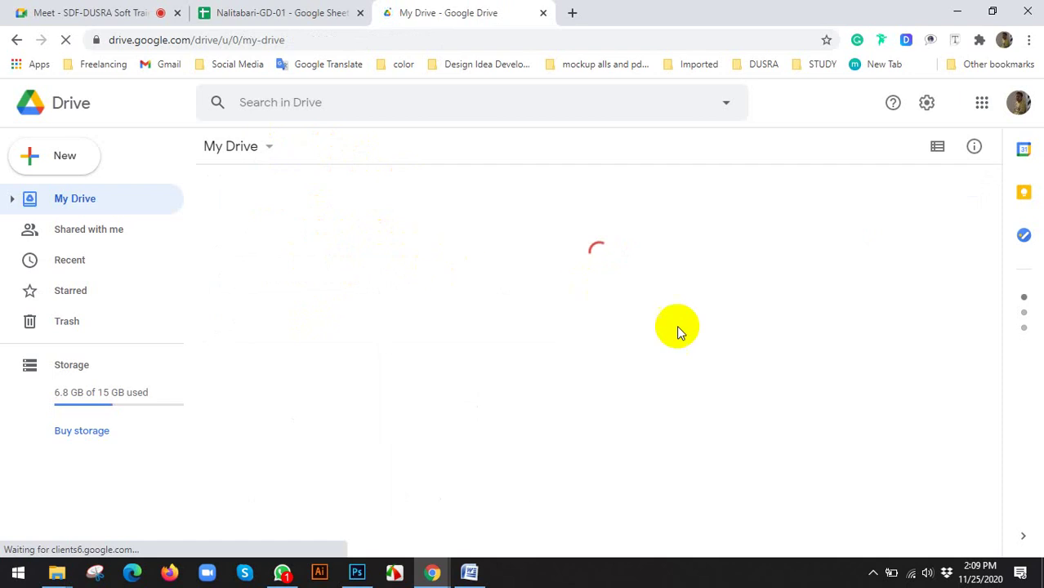
Review the student homework statuses in the Nalitabari-GD-01 sheet and the participant list of the Google Meet call.
{"action": "left_click", "coordinate": [294, 13]}
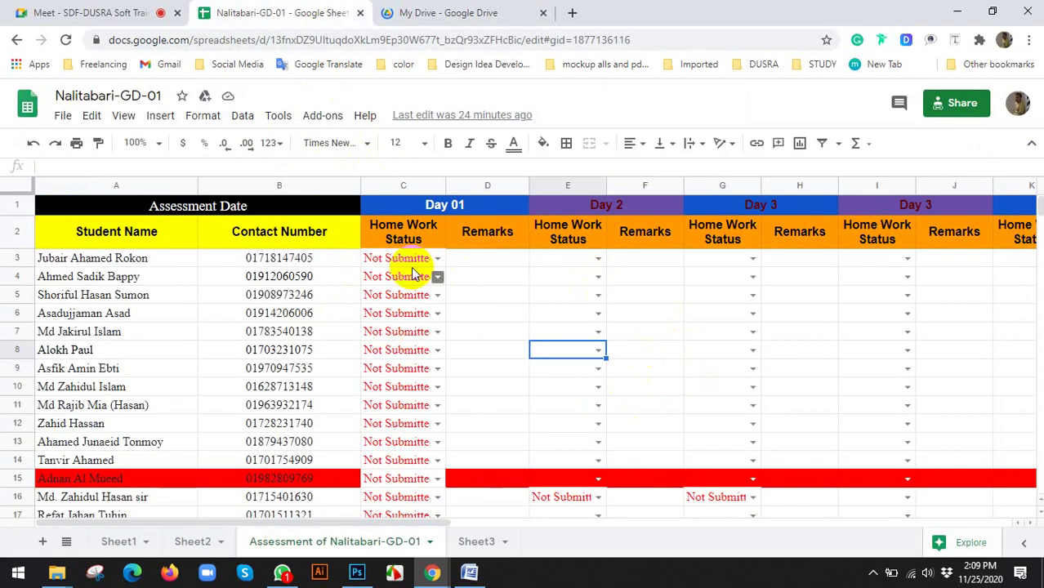
{"action": "scroll", "coordinate": [229, 360], "scroll_direction": "down", "scroll_amount": 3}
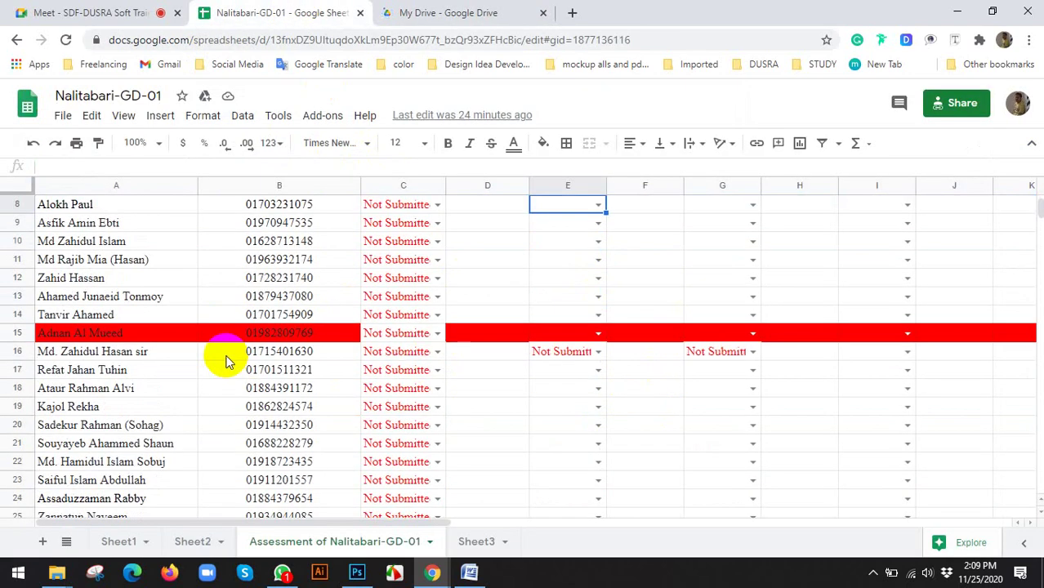
{"action": "scroll", "coordinate": [230, 360], "scroll_direction": "down", "scroll_amount": 3}
{"action": "scroll", "coordinate": [234, 359], "scroll_direction": "up", "scroll_amount": 2}
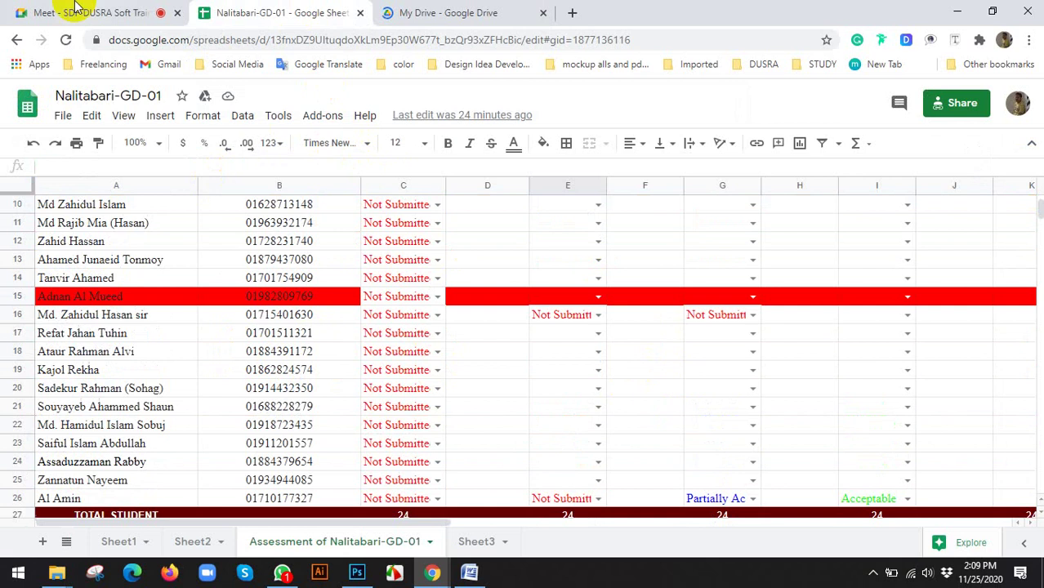
{"action": "left_click", "coordinate": [98, 9]}
{"action": "scroll", "coordinate": [932, 356], "scroll_direction": "down", "scroll_amount": 7}
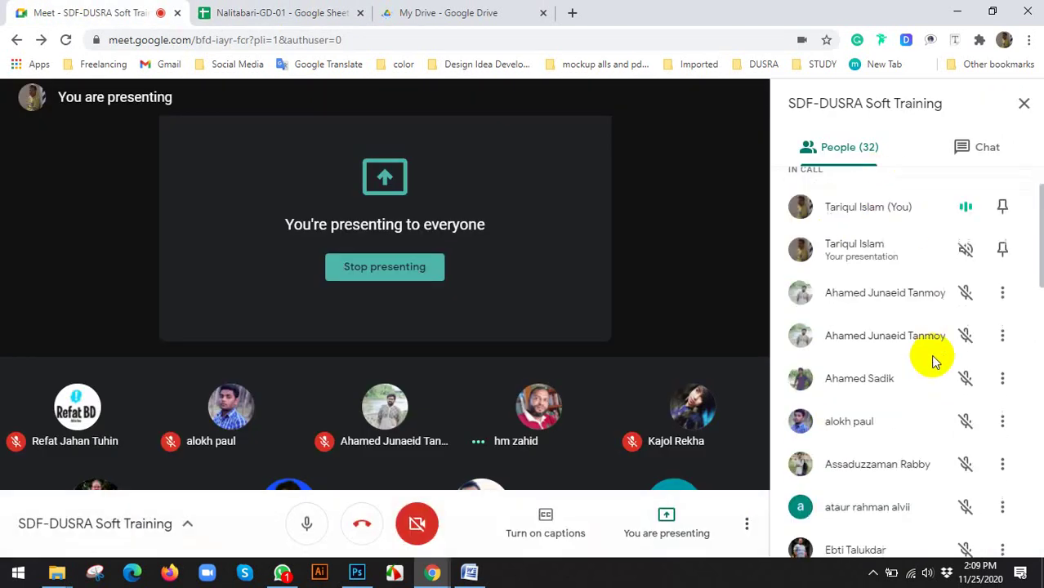
{"action": "scroll", "coordinate": [931, 365], "scroll_direction": "down", "scroll_amount": 5}
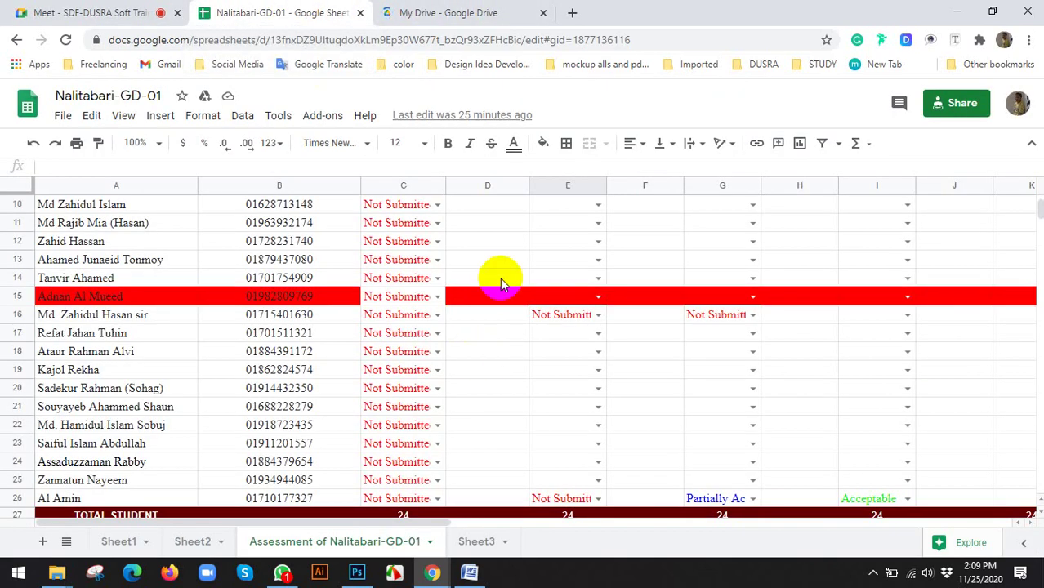
Look through the folders and files in My Drive, including the ADOBE PHOTOSHO CS5 folder entry.
{"action": "left_click", "coordinate": [434, 12]}
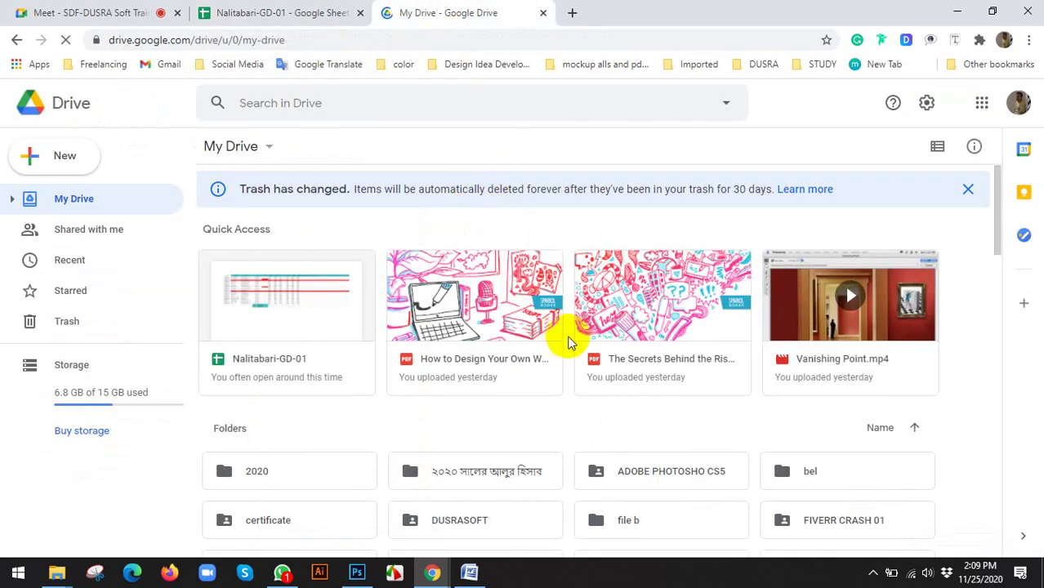
{"action": "scroll", "coordinate": [568, 323], "scroll_direction": "down", "scroll_amount": 1}
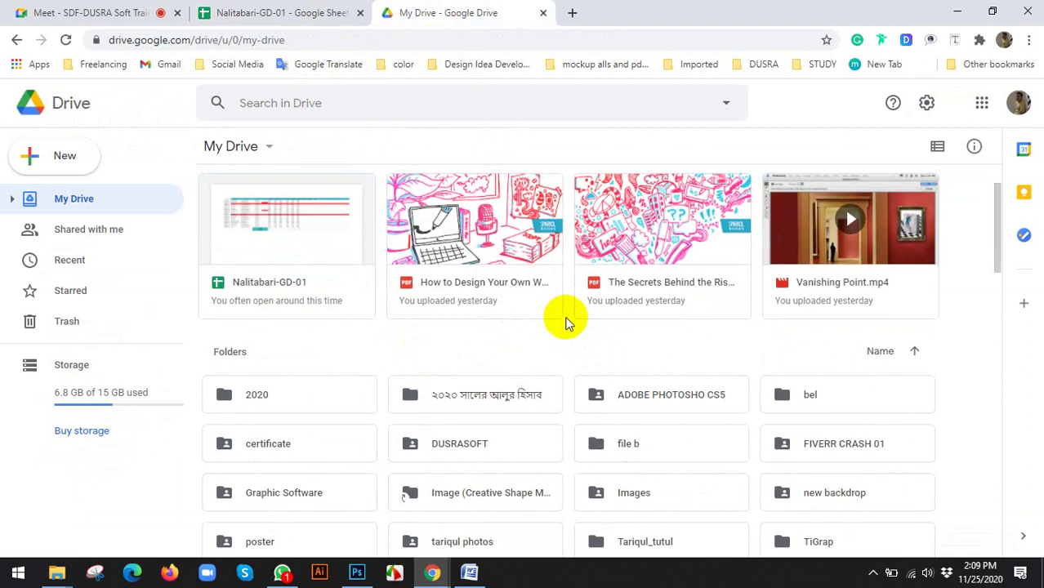
{"action": "scroll", "coordinate": [568, 323], "scroll_direction": "down", "scroll_amount": 2}
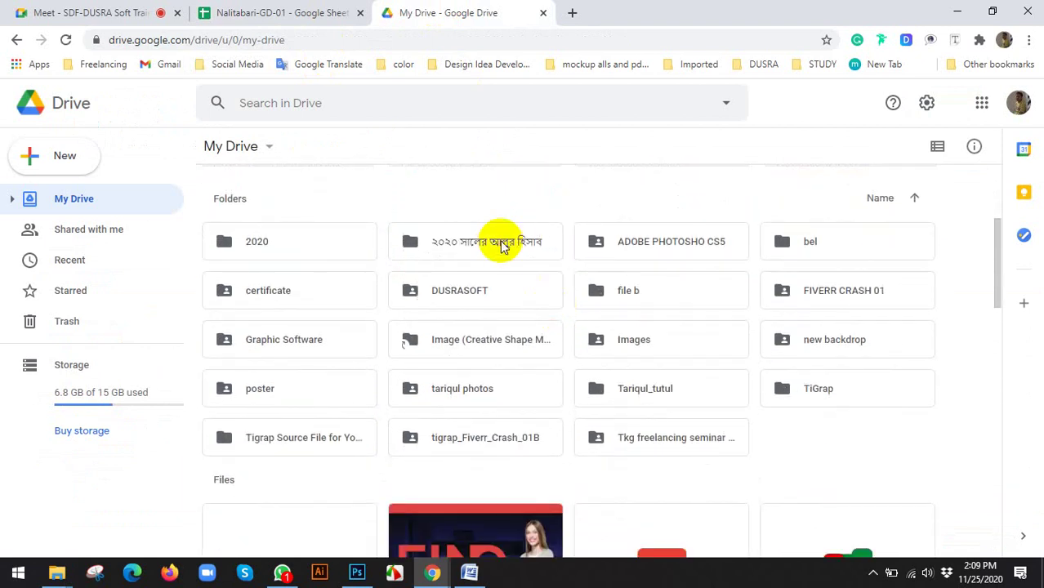
{"action": "left_click", "coordinate": [497, 241]}
{"action": "left_click", "coordinate": [651, 253]}
{"action": "scroll", "coordinate": [429, 245], "scroll_direction": "down", "scroll_amount": 2}
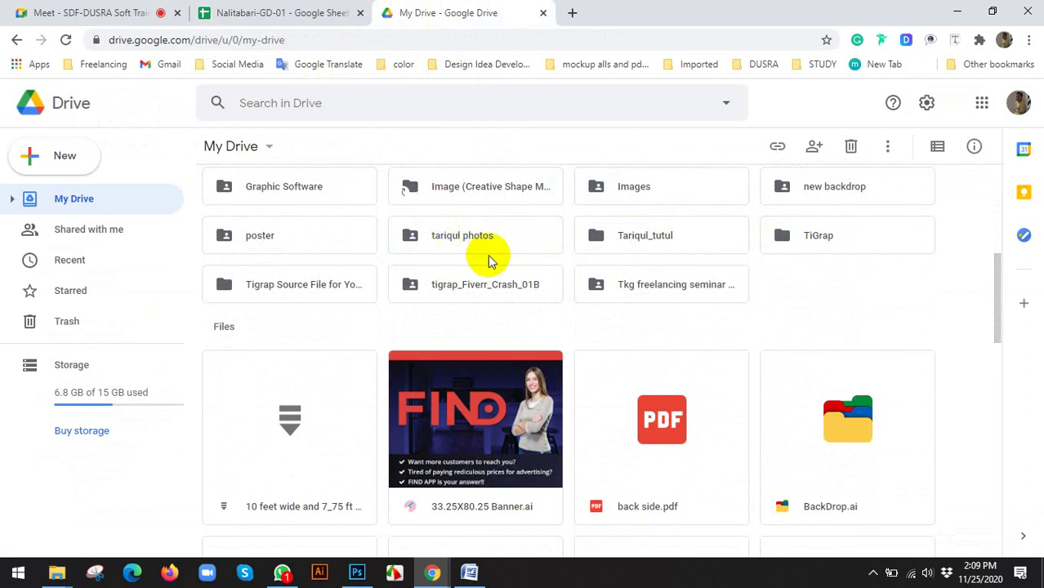
{"action": "scroll", "coordinate": [490, 262], "scroll_direction": "up", "scroll_amount": 1}
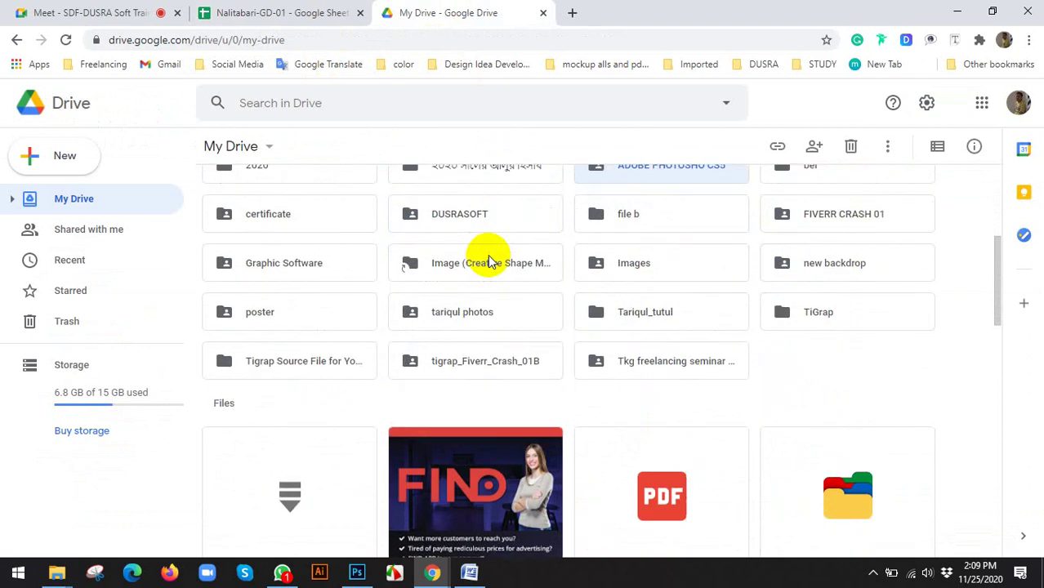
{"action": "scroll", "coordinate": [466, 265], "scroll_direction": "up", "scroll_amount": 2}
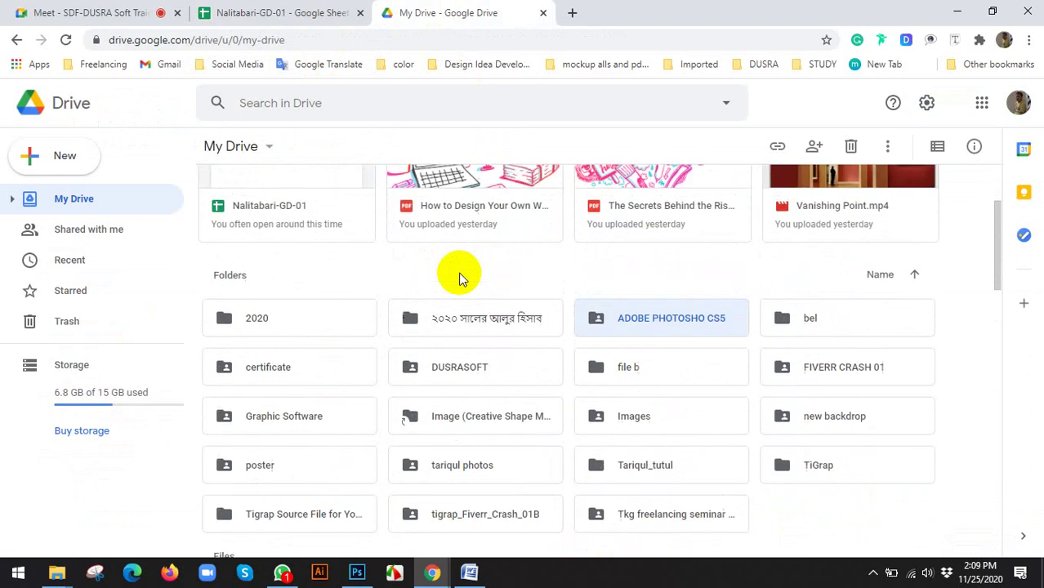
{"action": "scroll", "coordinate": [462, 341], "scroll_direction": "down", "scroll_amount": 2}
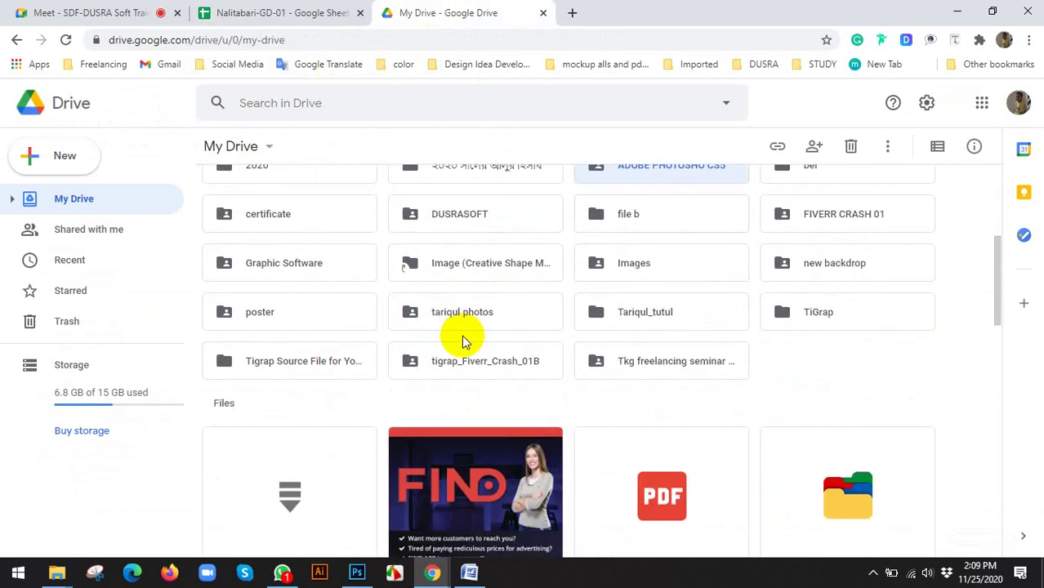
Check the Meet participant list again from its beginning, then glance at the homework sheet and My Drive.
{"action": "left_click", "coordinate": [229, 10]}
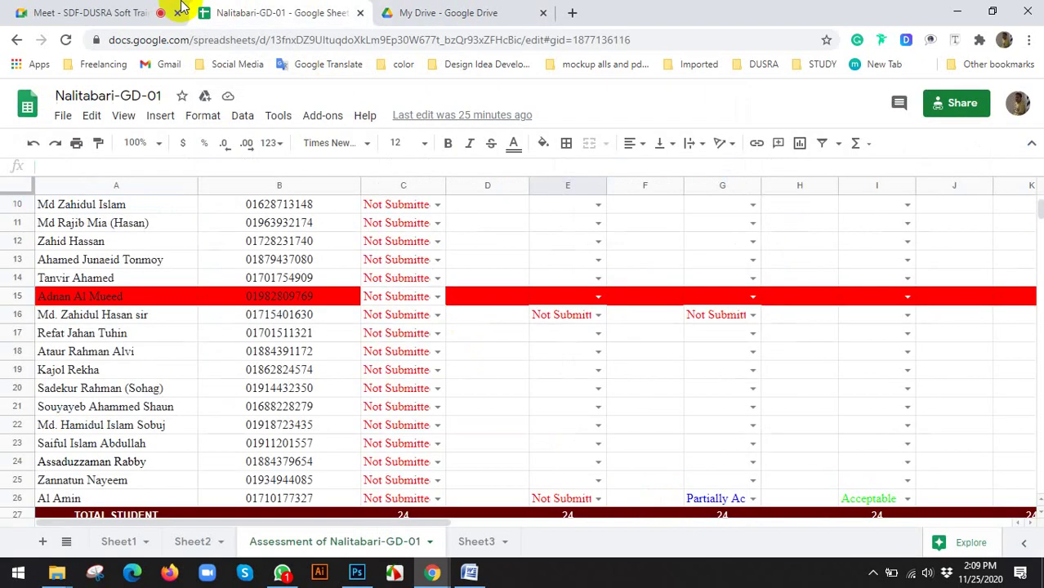
{"action": "left_click", "coordinate": [143, 6]}
{"action": "scroll", "coordinate": [839, 280], "scroll_direction": "up", "scroll_amount": 4}
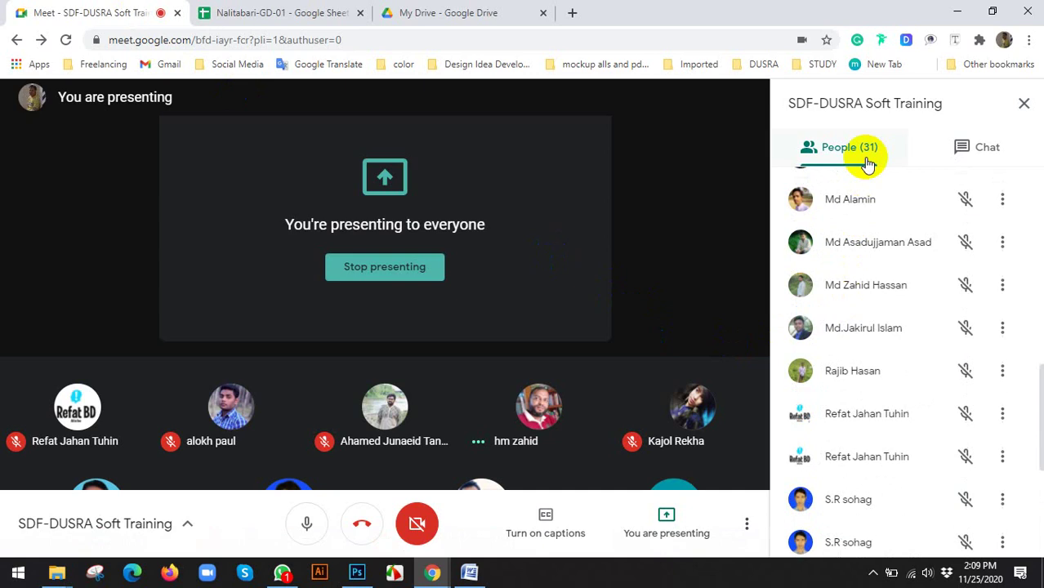
{"action": "scroll", "coordinate": [859, 260], "scroll_direction": "up", "scroll_amount": 8}
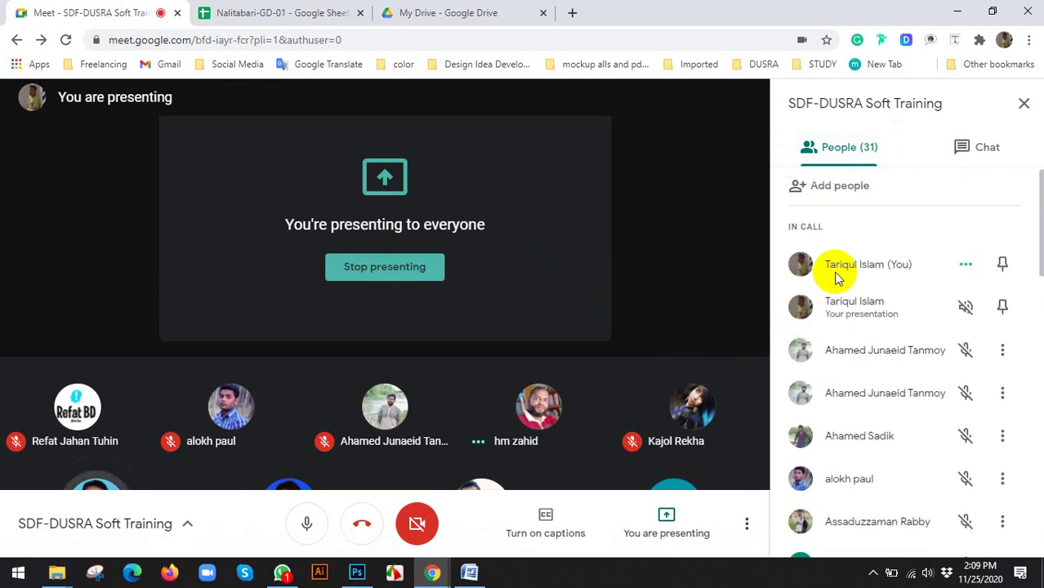
{"action": "scroll", "coordinate": [829, 300], "scroll_direction": "down", "scroll_amount": 5}
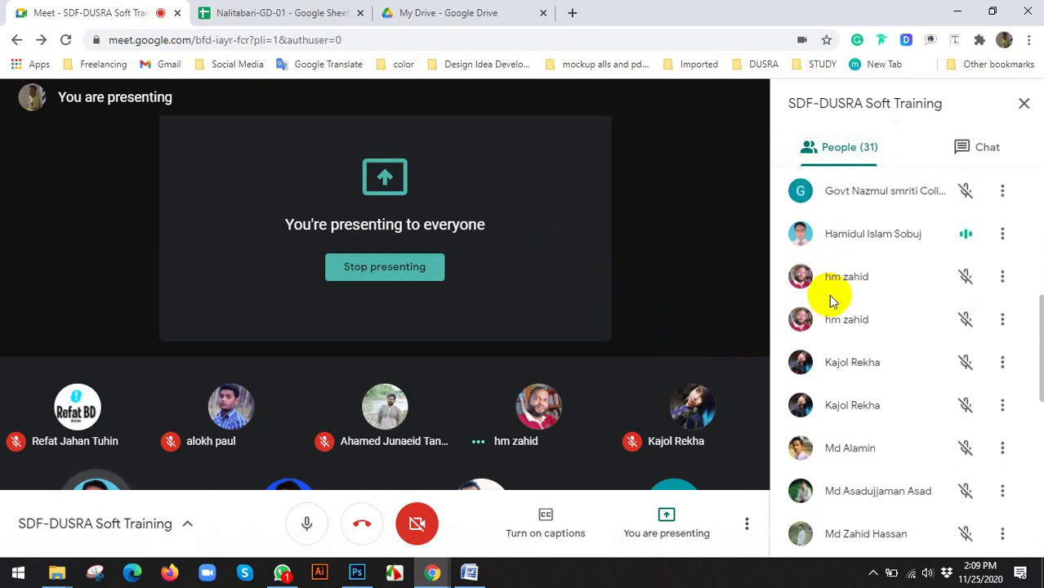
{"action": "left_click", "coordinate": [301, 7]}
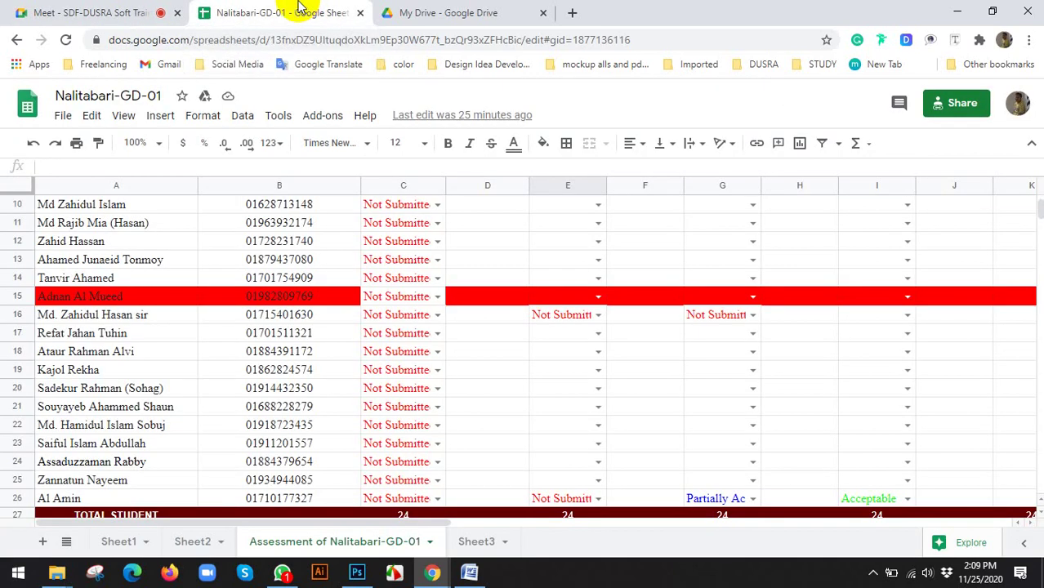
{"action": "left_click", "coordinate": [442, 12]}
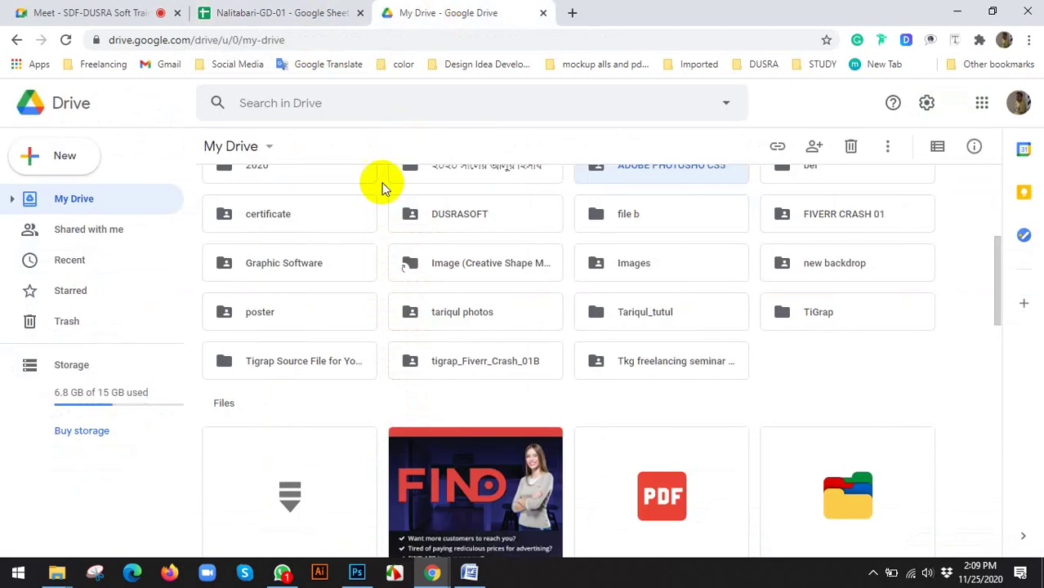
Return to the SDF-DUSRA Soft Training call in Google Meet and stop presenting the screen.
{"action": "left_click", "coordinate": [90, 12]}
{"action": "mouse_move", "coordinate": [592, 468]}
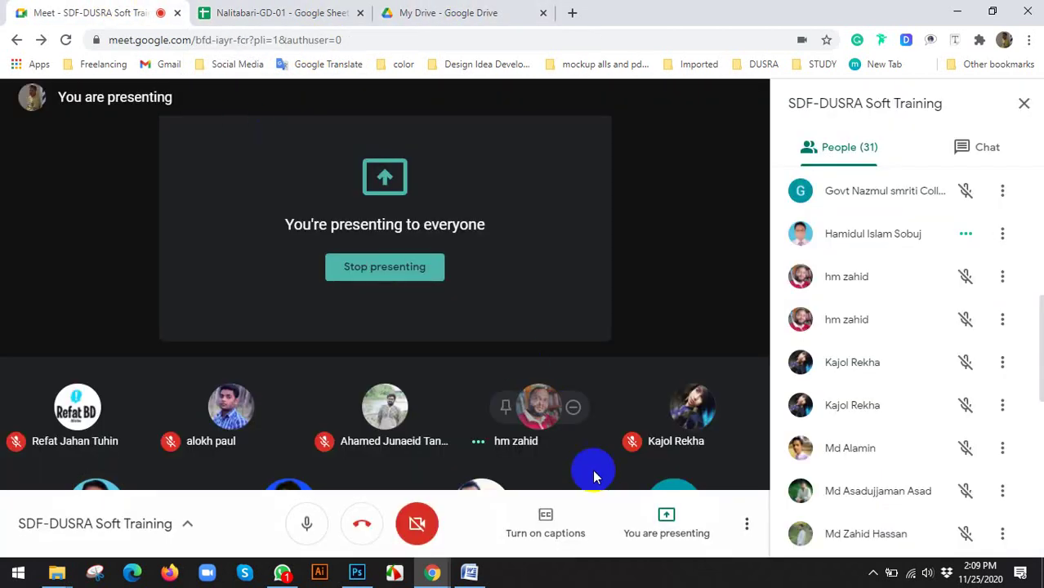
{"action": "left_click", "coordinate": [649, 523]}
{"action": "left_click", "coordinate": [633, 456]}
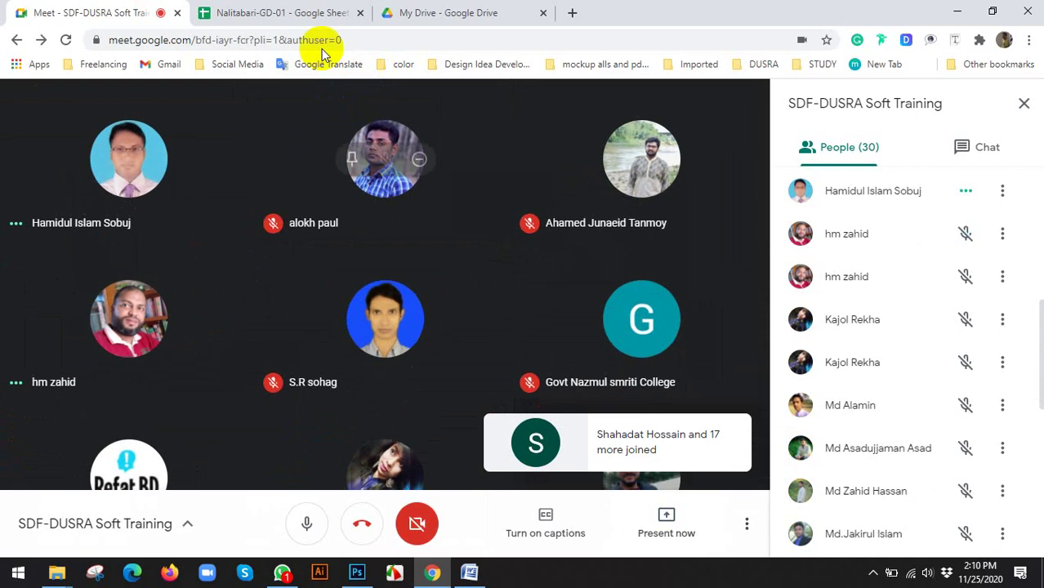
Glance at the homework sheet, then open the PHOTO EDITING COLLECTION folder in Drive under DUSRASOFT > image collection.
{"action": "left_click", "coordinate": [263, 13]}
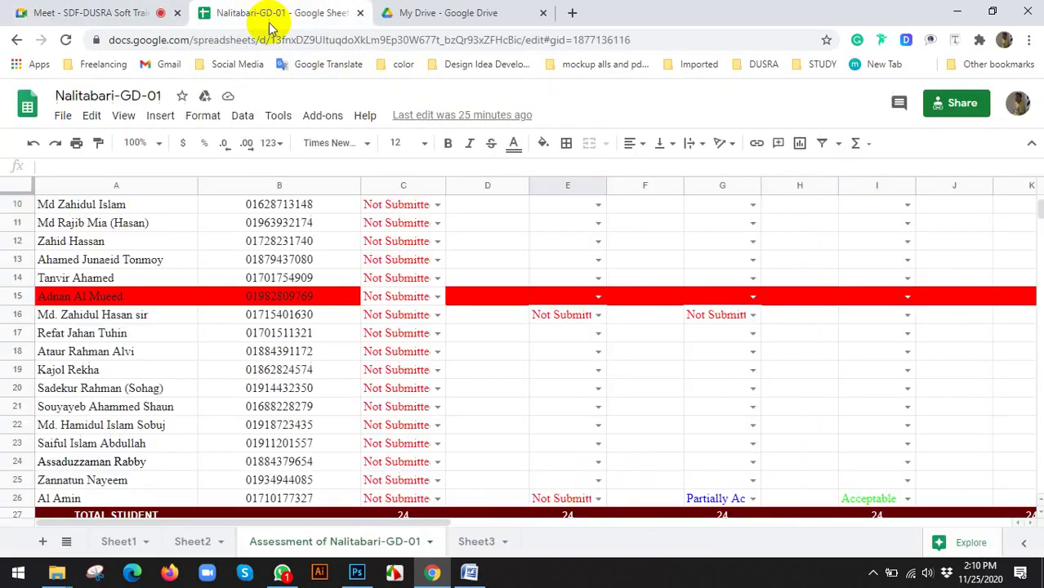
{"action": "scroll", "coordinate": [482, 339], "scroll_direction": "up", "scroll_amount": 3}
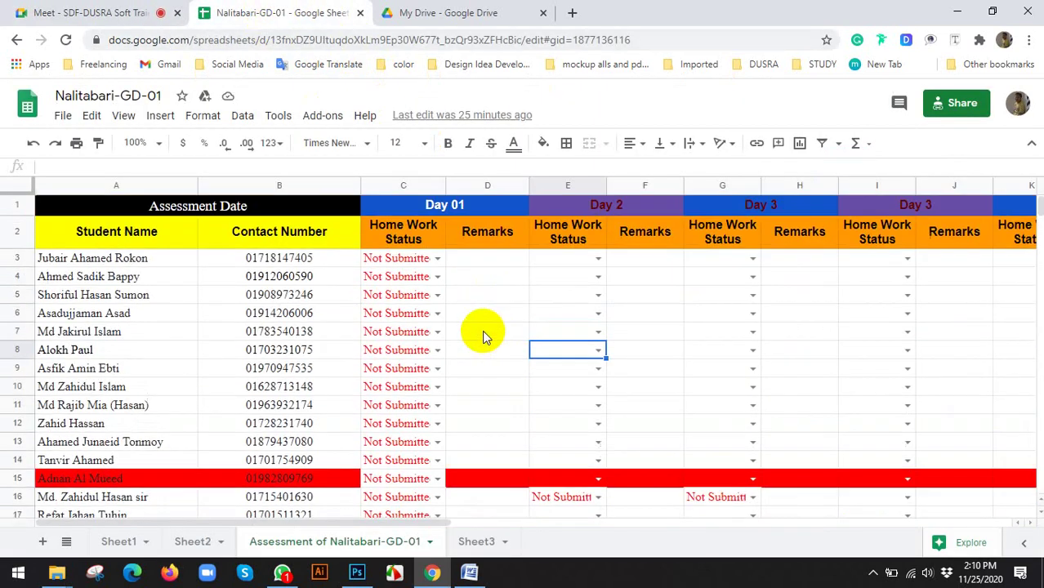
{"action": "left_click", "coordinate": [445, 12]}
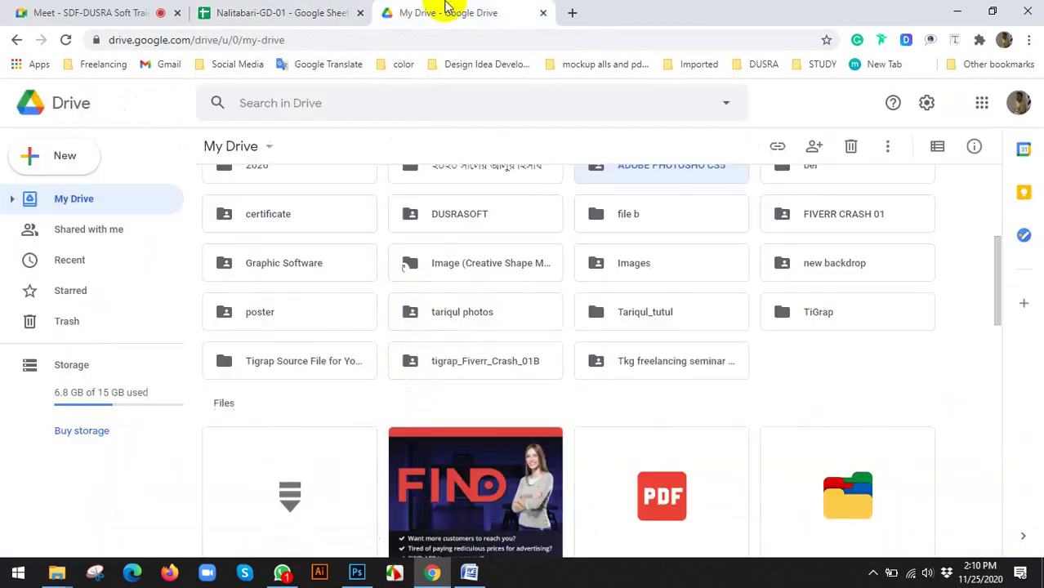
{"action": "left_click", "coordinate": [655, 365]}
{"action": "scroll", "coordinate": [466, 377], "scroll_direction": "up", "scroll_amount": 2}
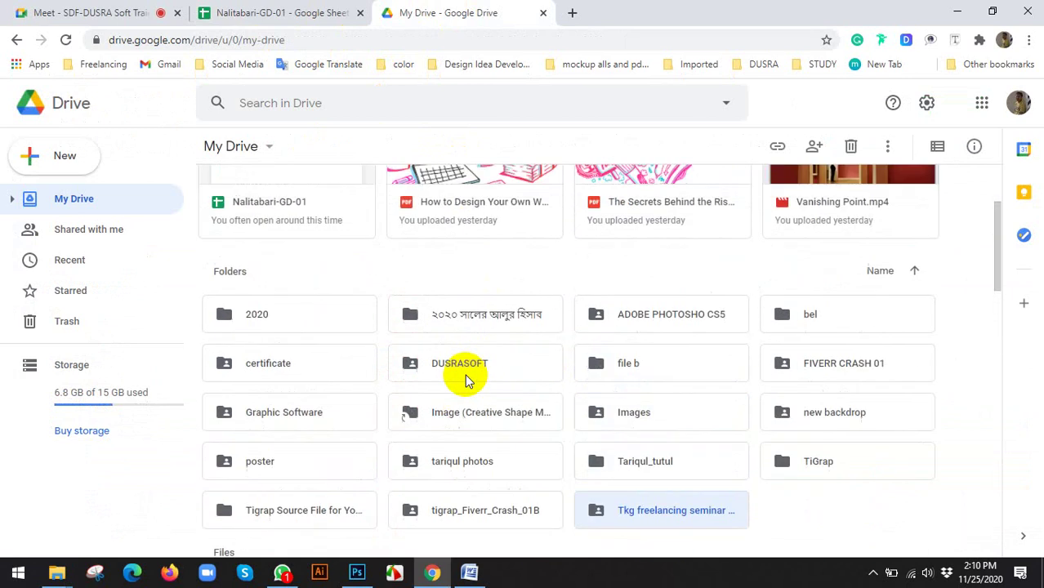
{"action": "left_click", "coordinate": [463, 370]}
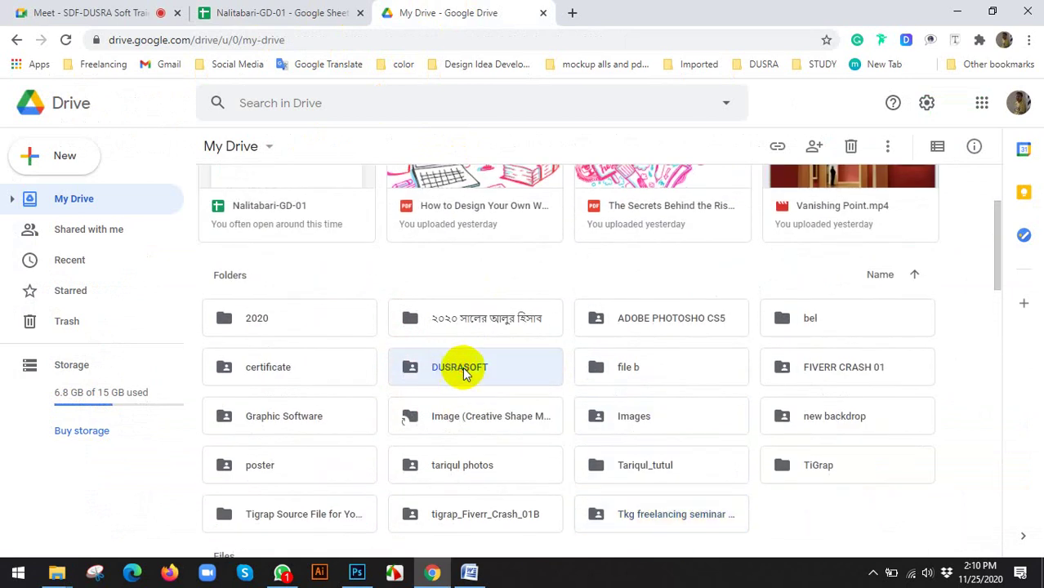
{"action": "double_click", "coordinate": [464, 371]}
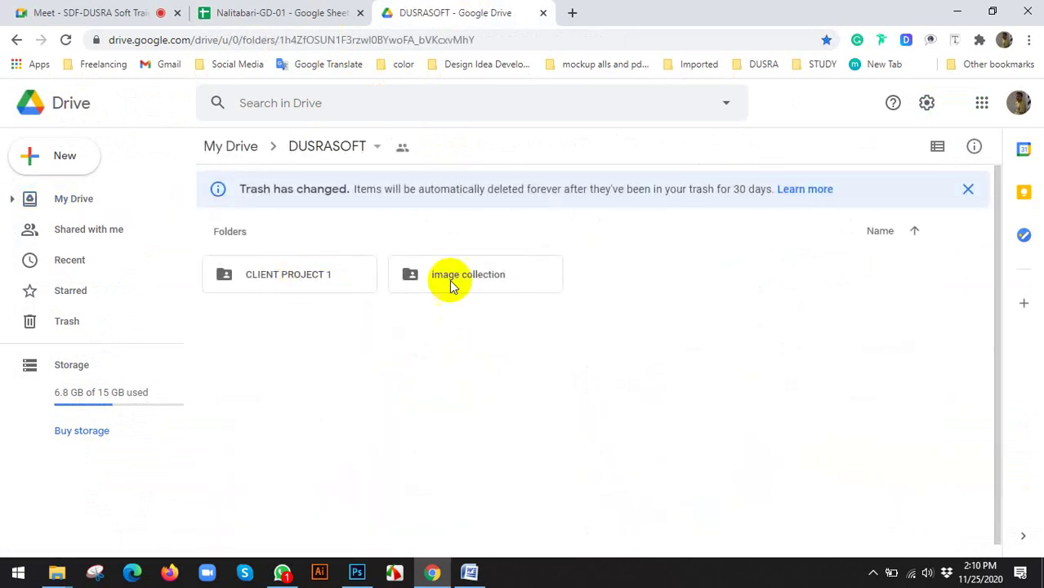
{"action": "double_click", "coordinate": [450, 279]}
{"action": "left_click", "coordinate": [346, 283]}
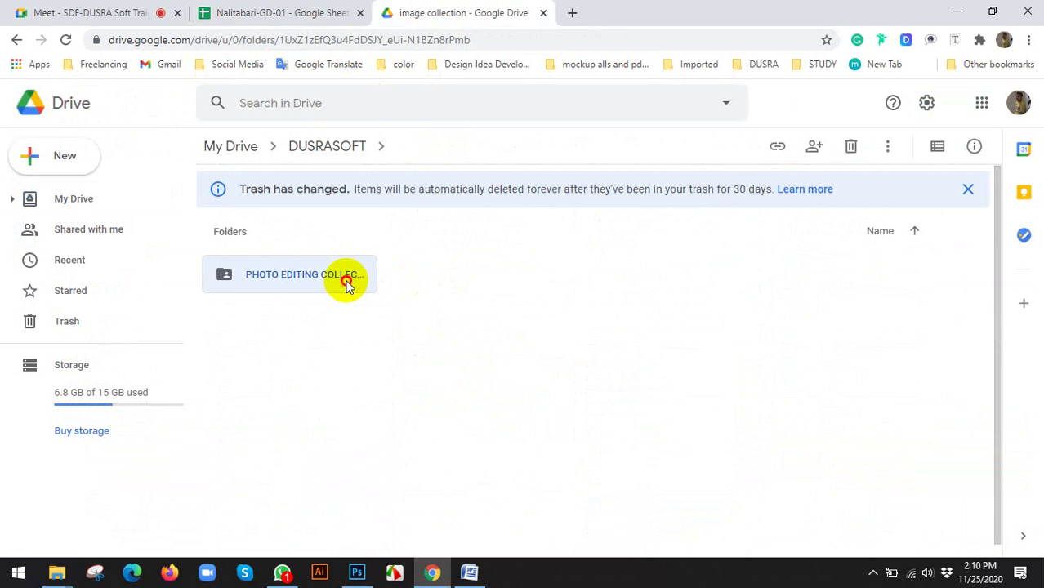
{"action": "double_click", "coordinate": [346, 283]}
Return to the SDF-DUSRA Soft Training call in Google Meet and present the entire screen.
{"action": "left_click", "coordinate": [155, 13]}
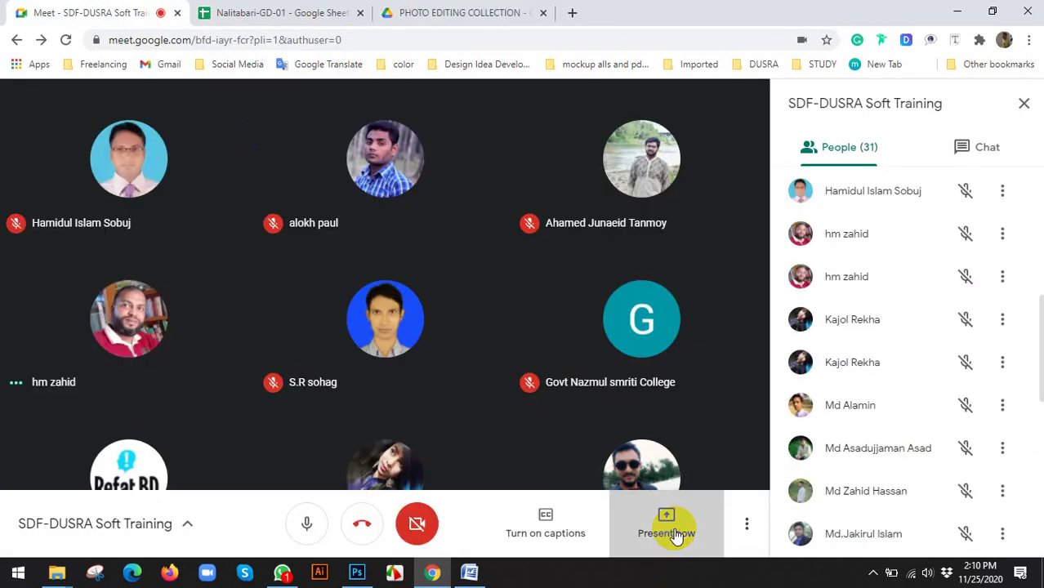
{"action": "left_click", "coordinate": [675, 535]}
{"action": "left_click", "coordinate": [634, 401]}
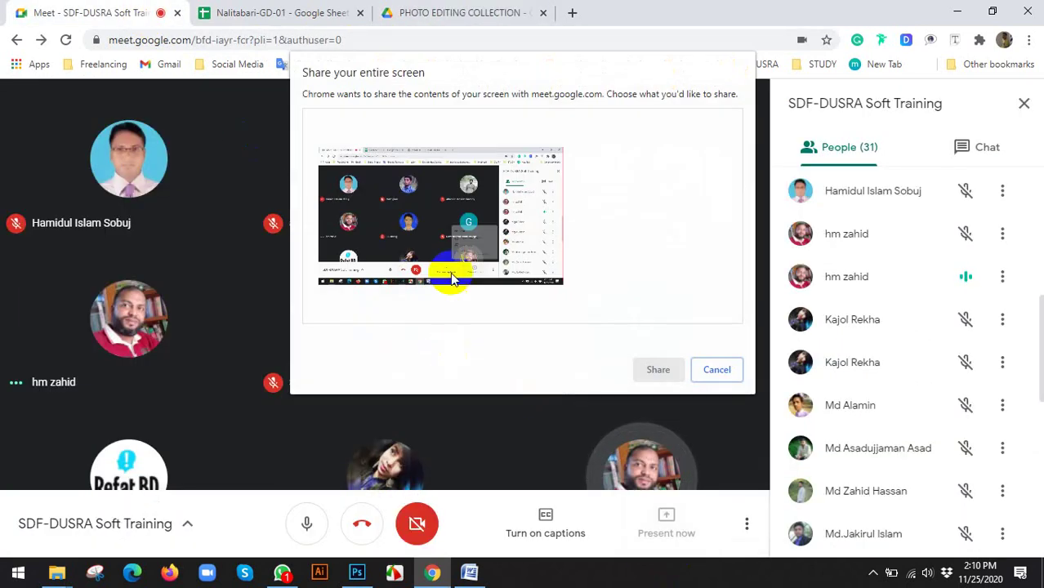
{"action": "left_click", "coordinate": [450, 273]}
{"action": "left_click", "coordinate": [650, 367]}
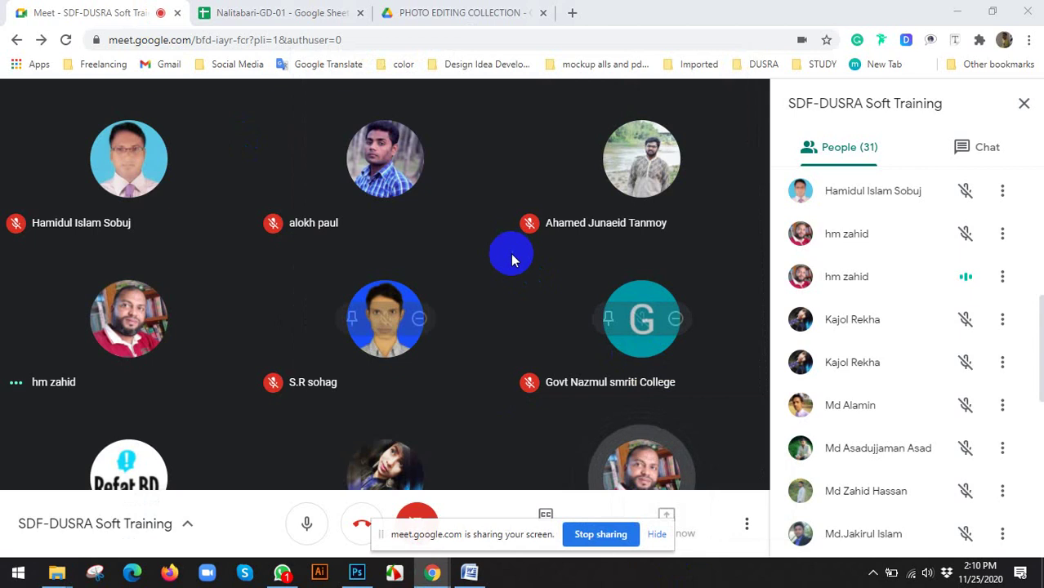
Show the PHOTO EDITING COLLECTION folder in Drive, pointing out the animals photo, Class ten, Color change home and Dhaka Image folders.
{"action": "left_click", "coordinate": [445, 12]}
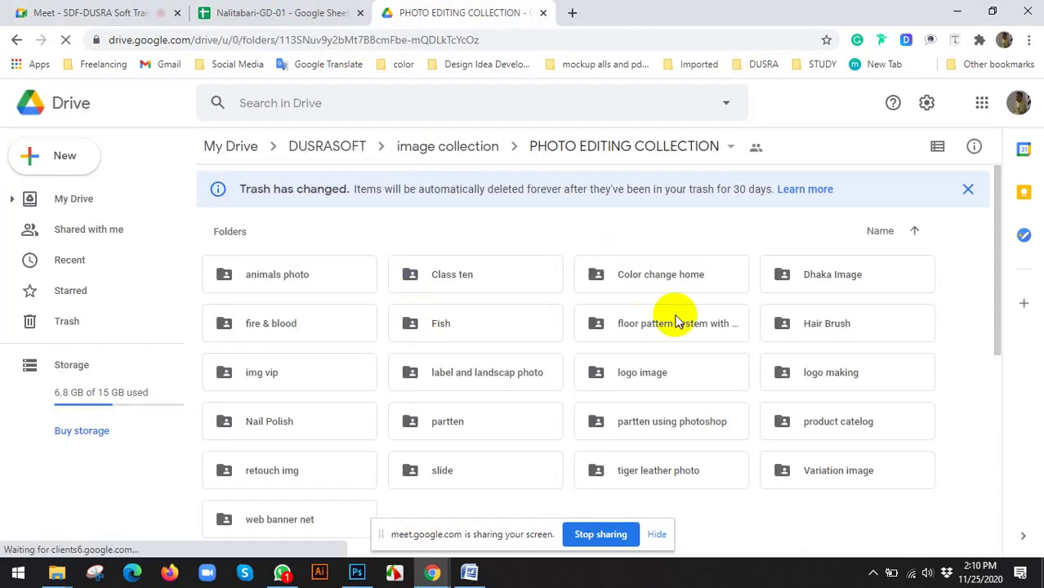
{"action": "scroll", "coordinate": [599, 414], "scroll_direction": "down", "scroll_amount": 2}
{"action": "left_click", "coordinate": [657, 534]}
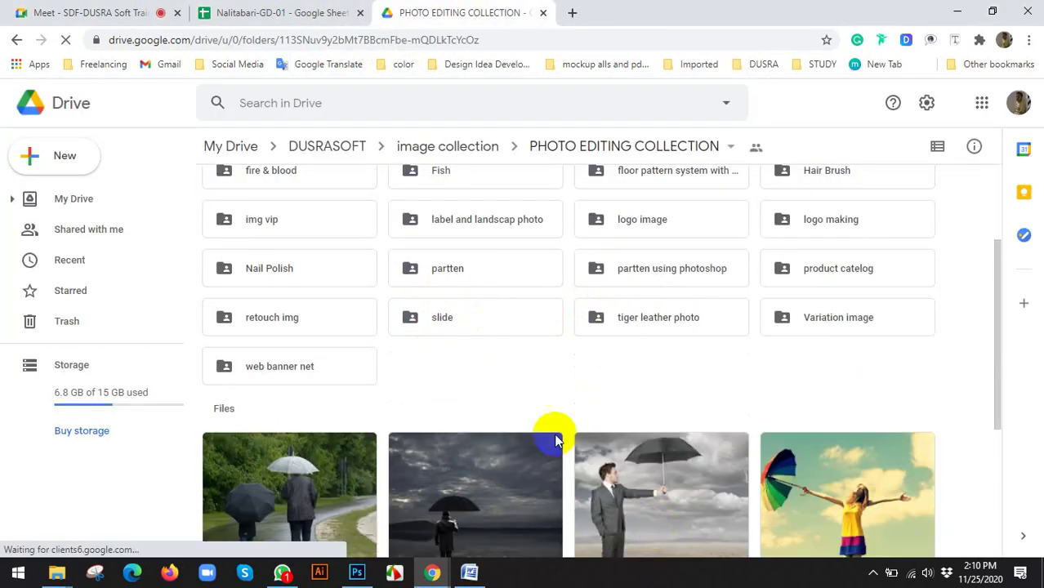
{"action": "scroll", "coordinate": [527, 408], "scroll_direction": "up", "scroll_amount": 2}
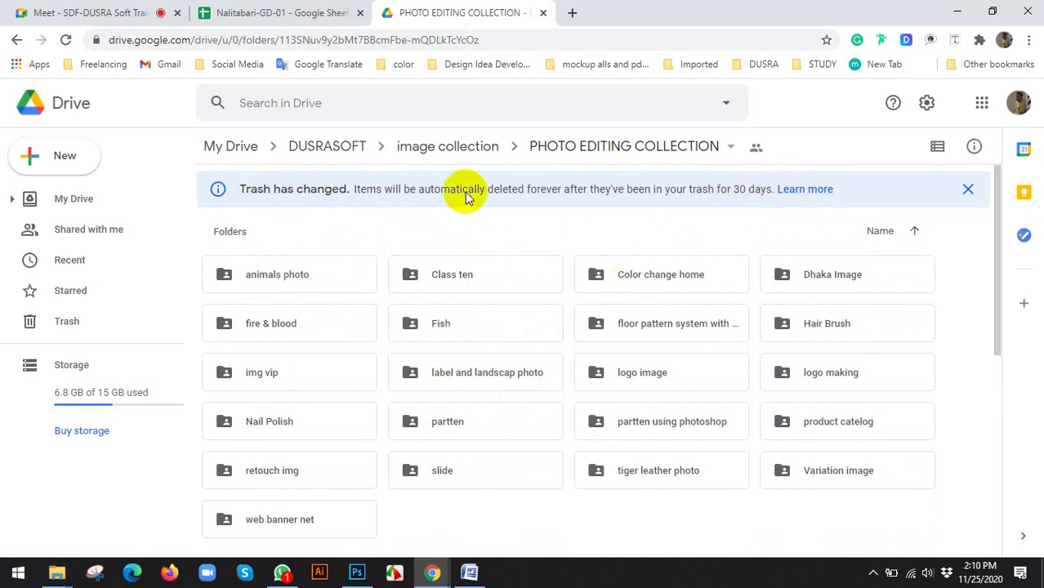
{"action": "left_click", "coordinate": [441, 280]}
{"action": "left_click", "coordinate": [356, 278]}
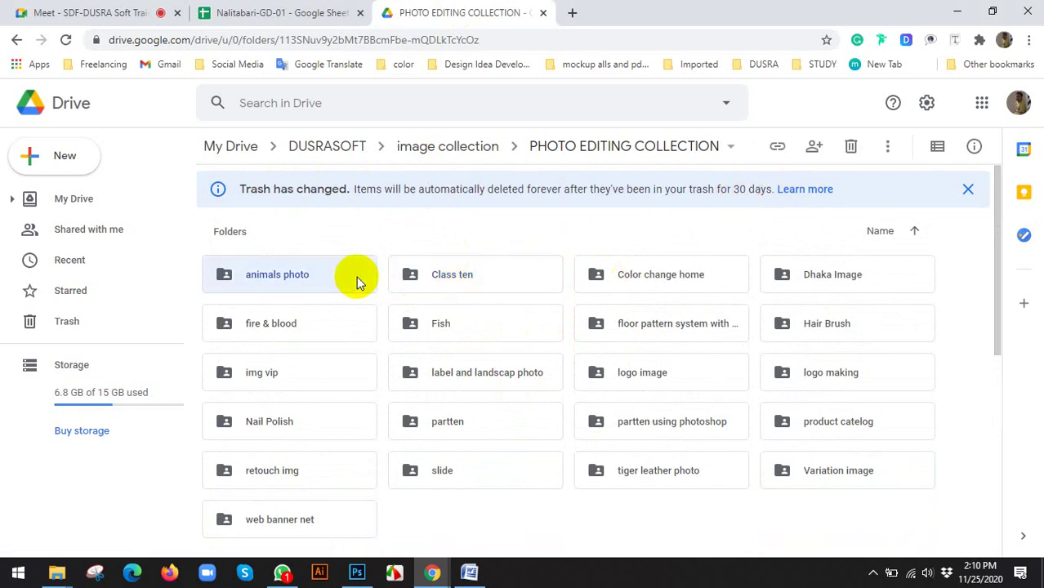
{"action": "left_click", "coordinate": [482, 280]}
{"action": "left_click", "coordinate": [630, 282]}
{"action": "left_click", "coordinate": [816, 282]}
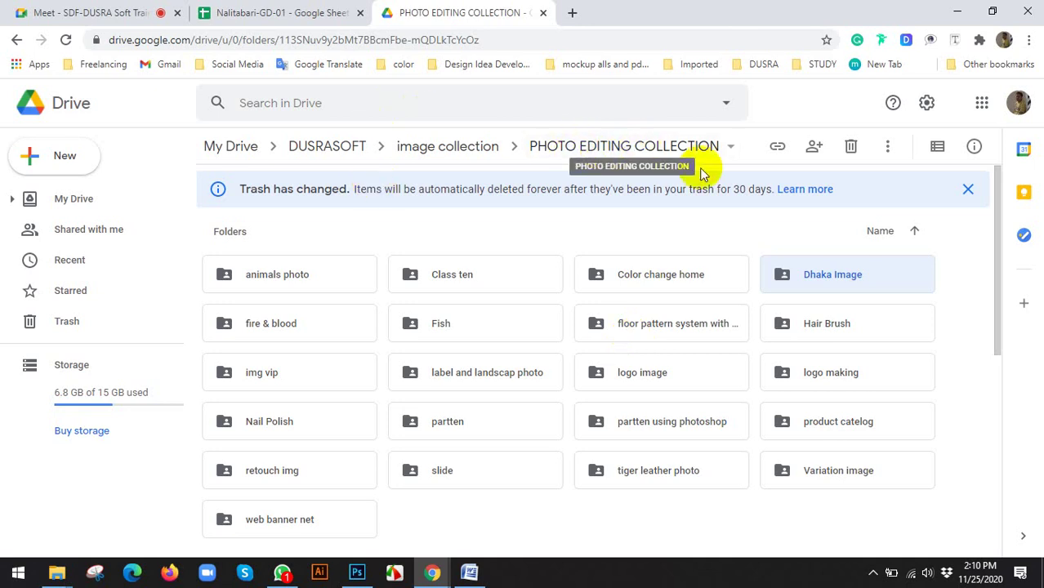
Point out the partten and partten using photoshop folders inside PHOTO EDITING COLLECTION.
{"action": "left_click", "coordinate": [496, 298]}
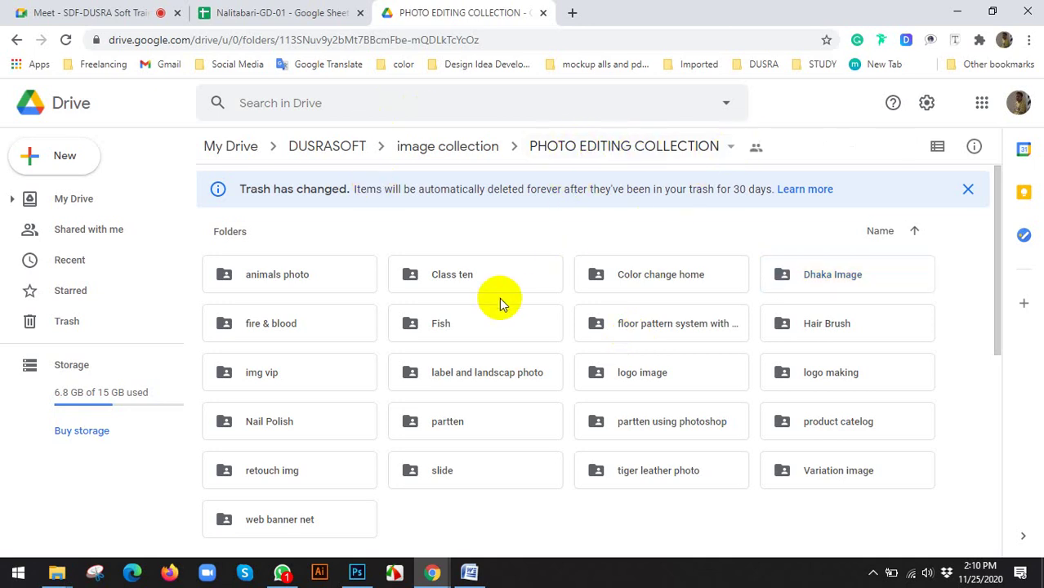
{"action": "scroll", "coordinate": [485, 354], "scroll_direction": "down", "scroll_amount": 1}
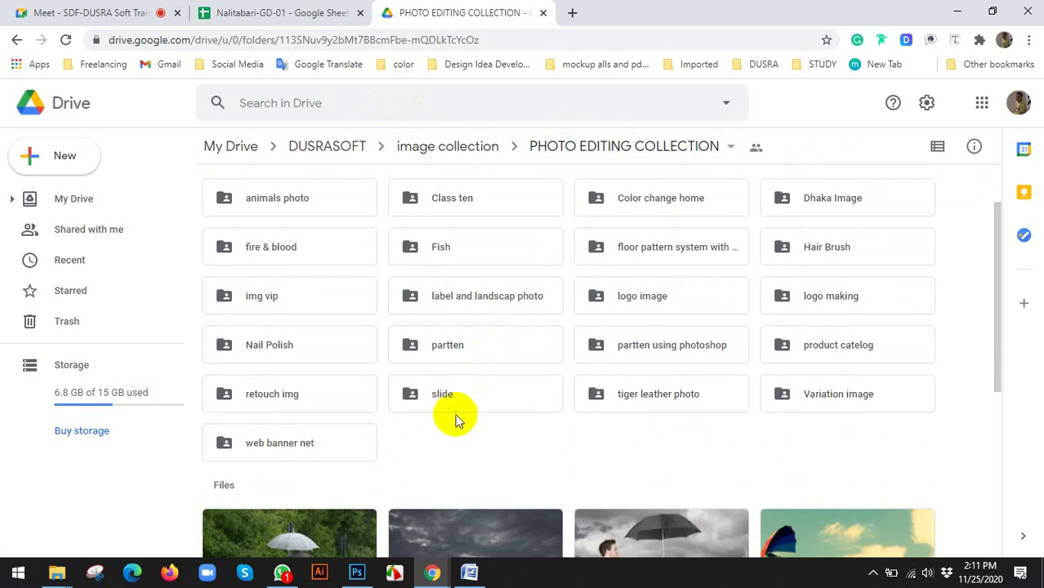
{"action": "left_click", "coordinate": [441, 349]}
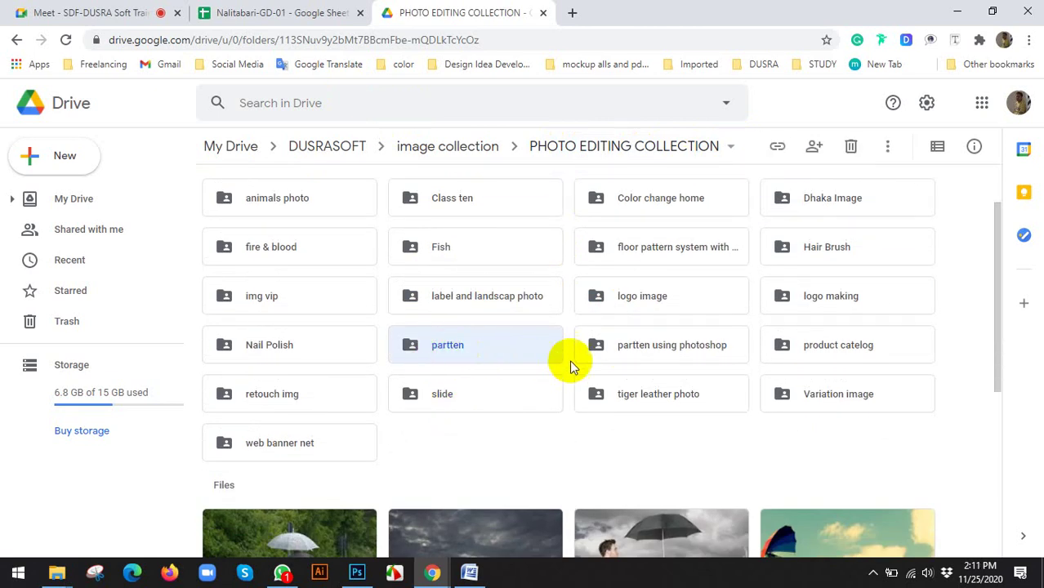
{"action": "left_click", "coordinate": [682, 345]}
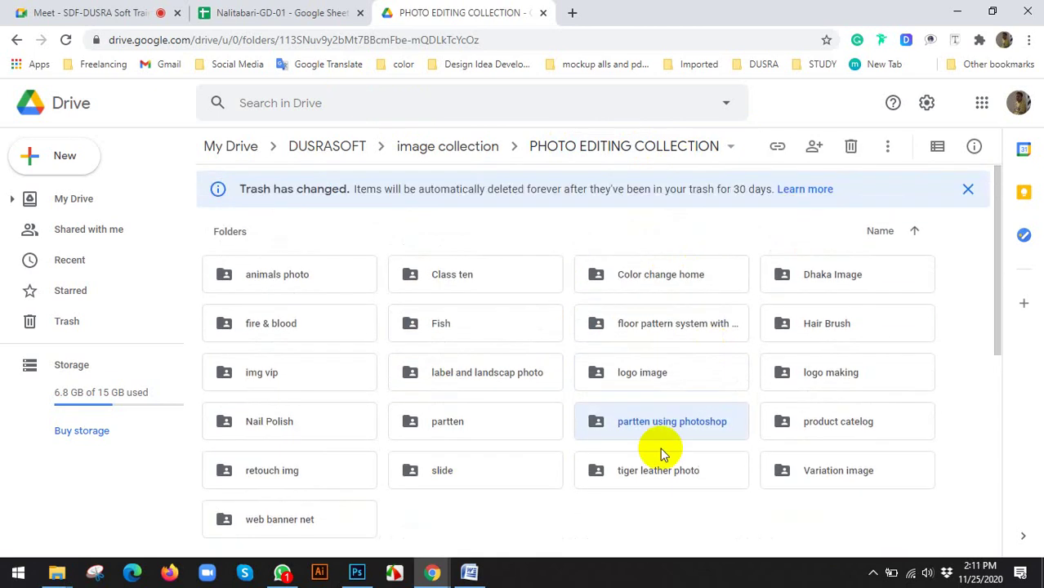
Copy the sharing link of the PHOTO EDITING COLLECTION folder and close its sharing settings.
{"action": "left_click", "coordinate": [729, 148]}
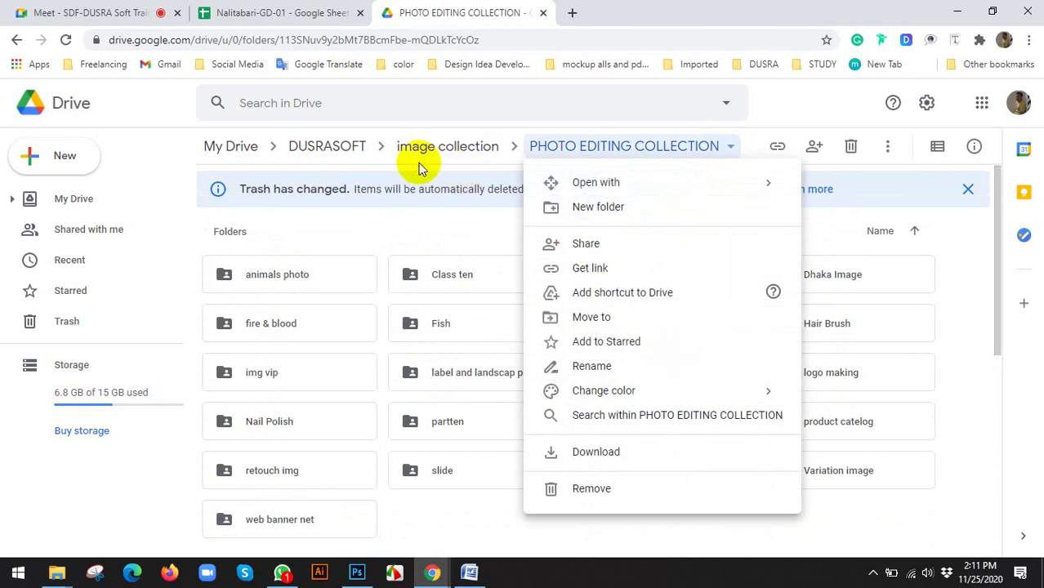
{"action": "left_click", "coordinate": [457, 165]}
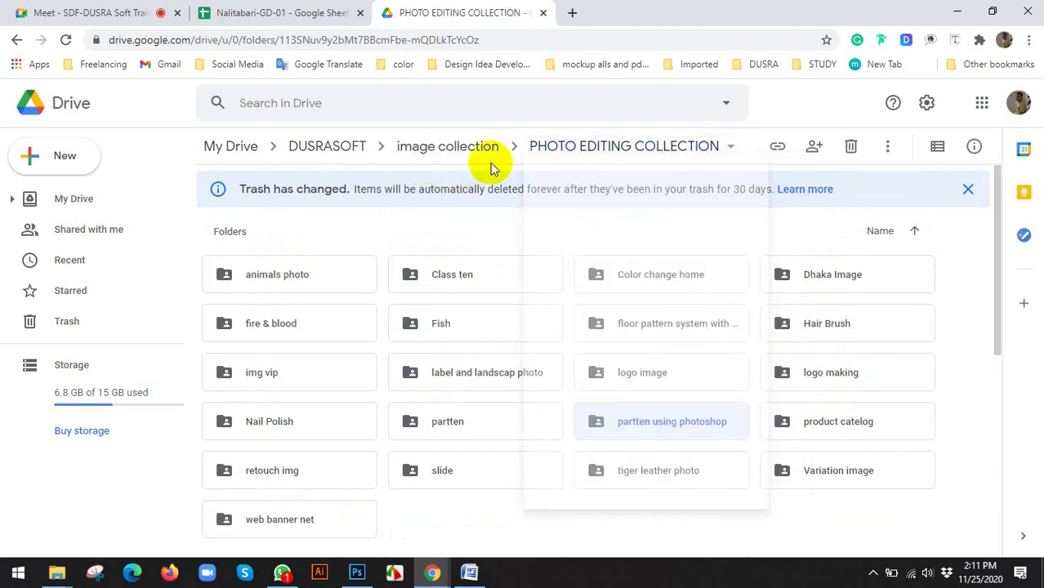
{"action": "left_click", "coordinate": [731, 148]}
{"action": "left_click", "coordinate": [590, 267]}
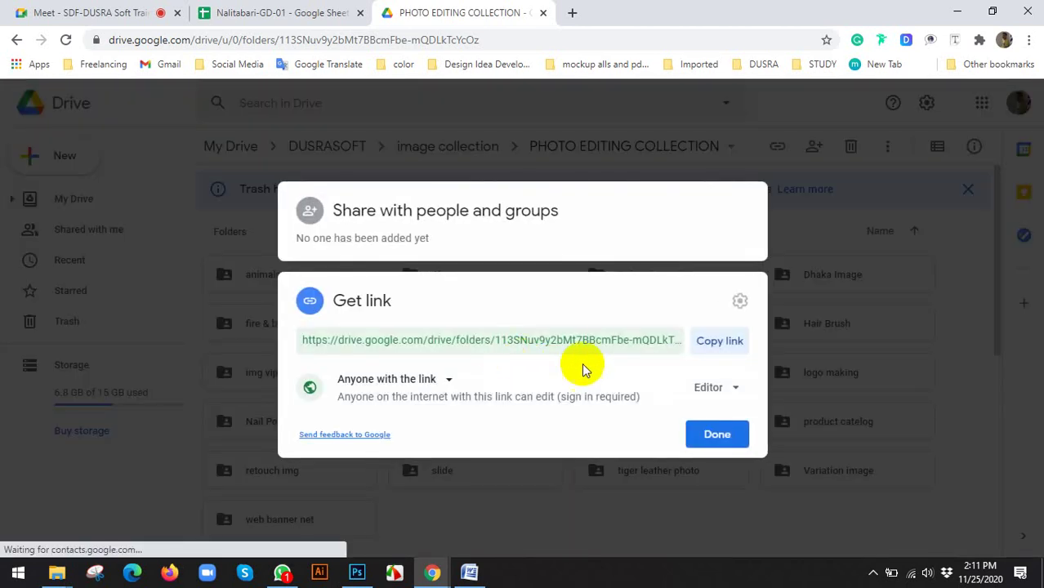
{"action": "left_click", "coordinate": [715, 340]}
{"action": "left_click", "coordinate": [706, 439]}
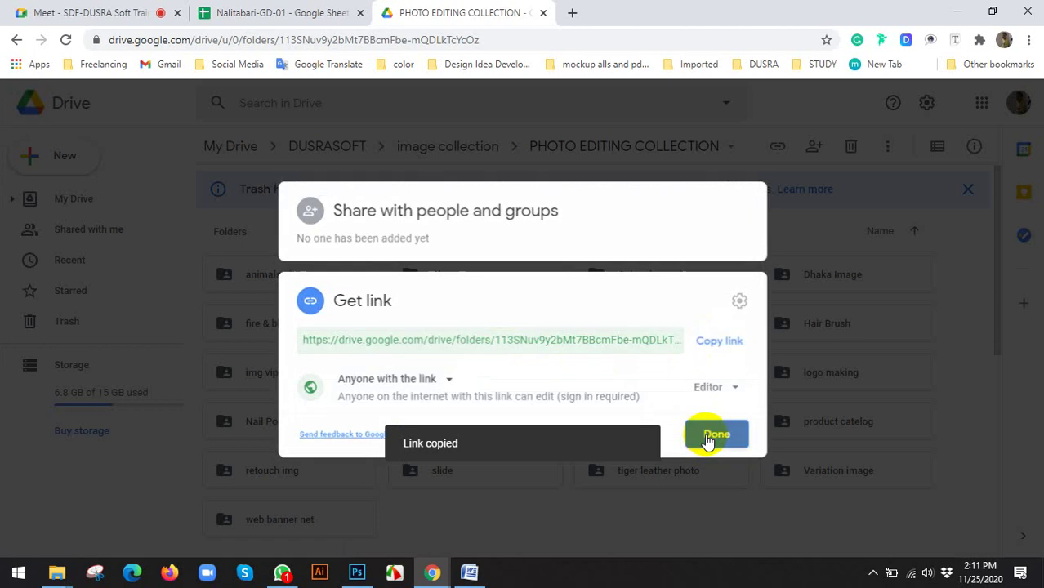
Switch to Photoshop and choose the Pattern Stamp Tool with the gd05.jpg T-shirt photo open.
{"action": "left_click", "coordinate": [351, 570]}
{"action": "right_click", "coordinate": [15, 160]}
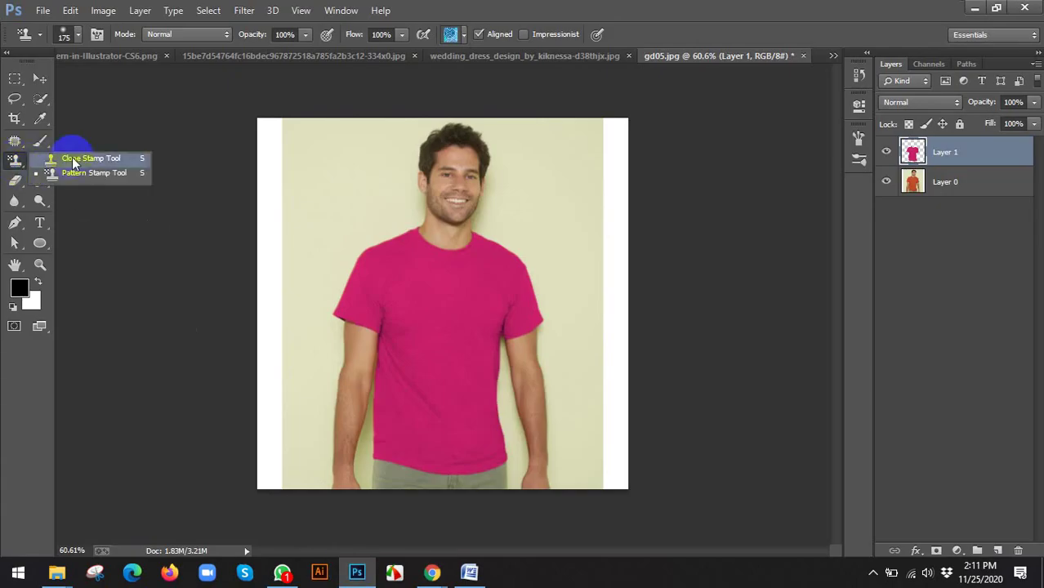
{"action": "left_click", "coordinate": [74, 172]}
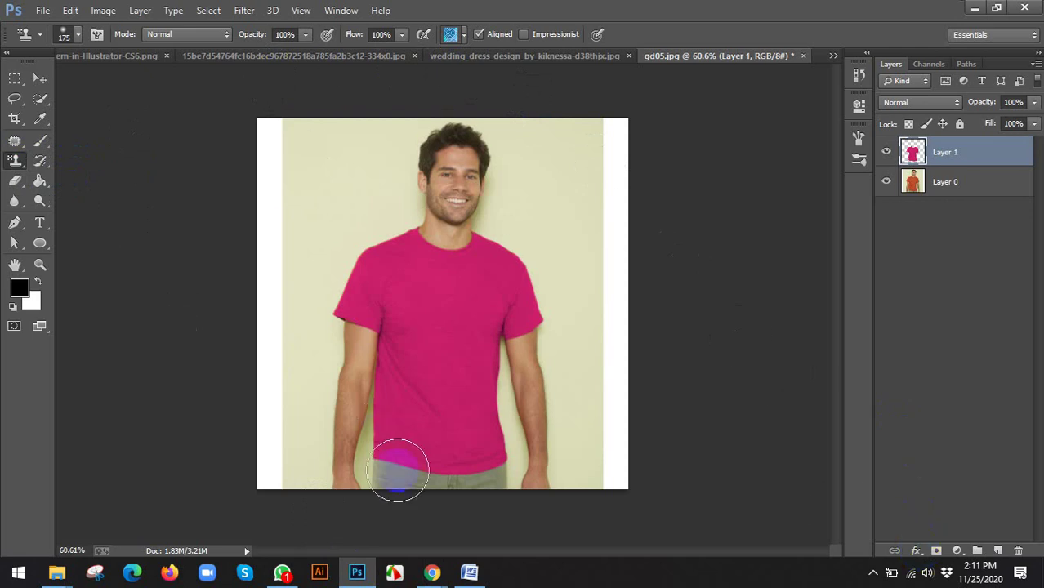
Go back to the Google Meet call and send the copied Drive folder link to everyone in the chat.
{"action": "left_click", "coordinate": [432, 572]}
{"action": "left_click", "coordinate": [325, 500]}
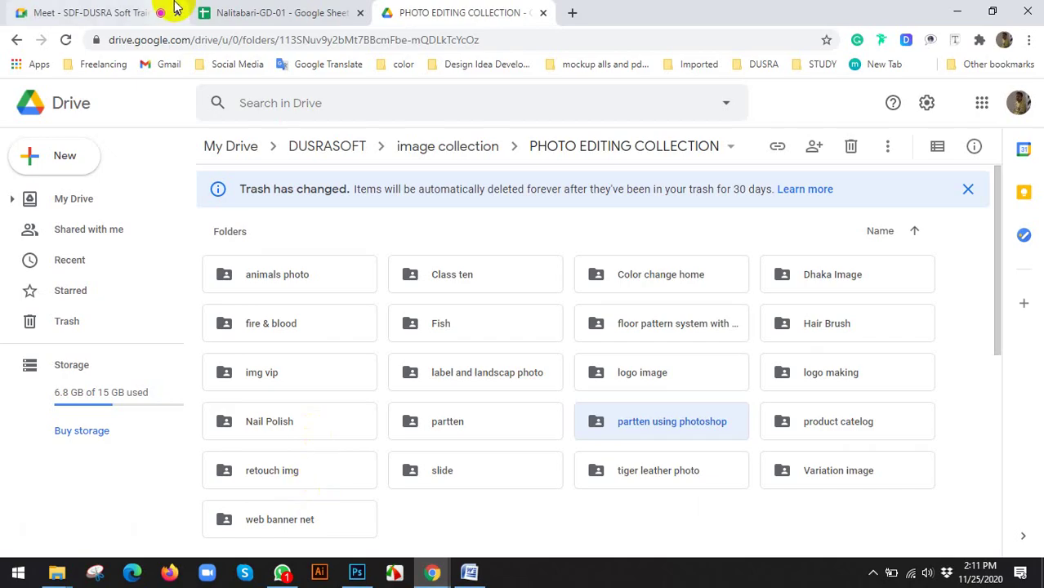
{"action": "left_click", "coordinate": [145, 11]}
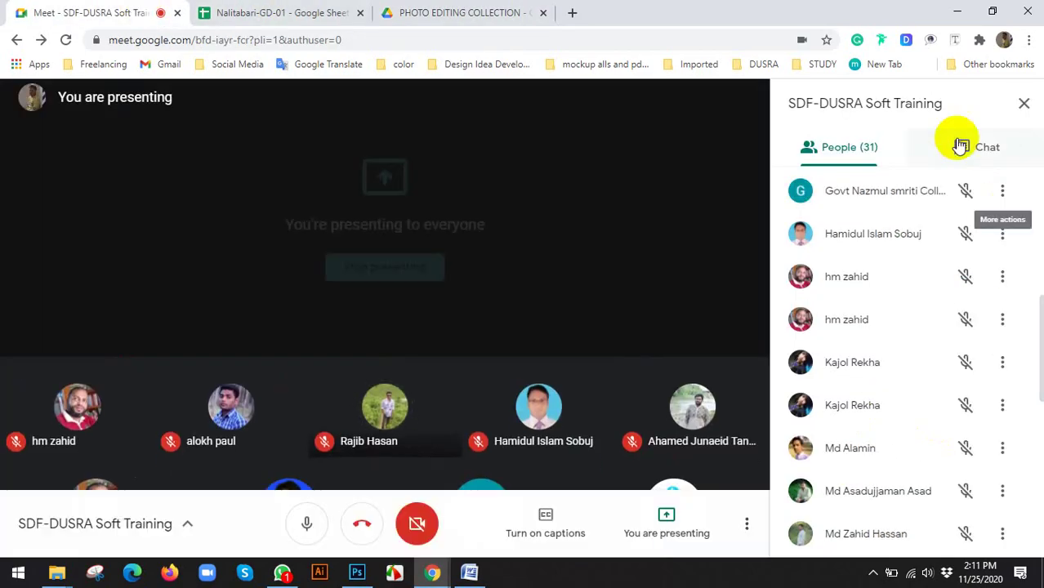
{"action": "left_click", "coordinate": [961, 145]}
{"action": "key", "text": "ctrl+v"}
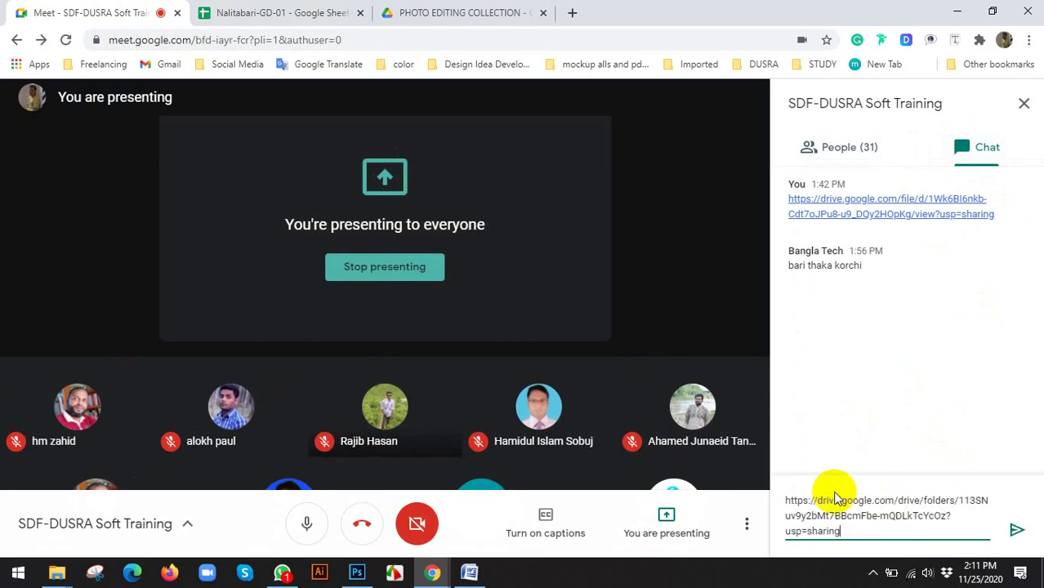
{"action": "key", "text": "Return"}
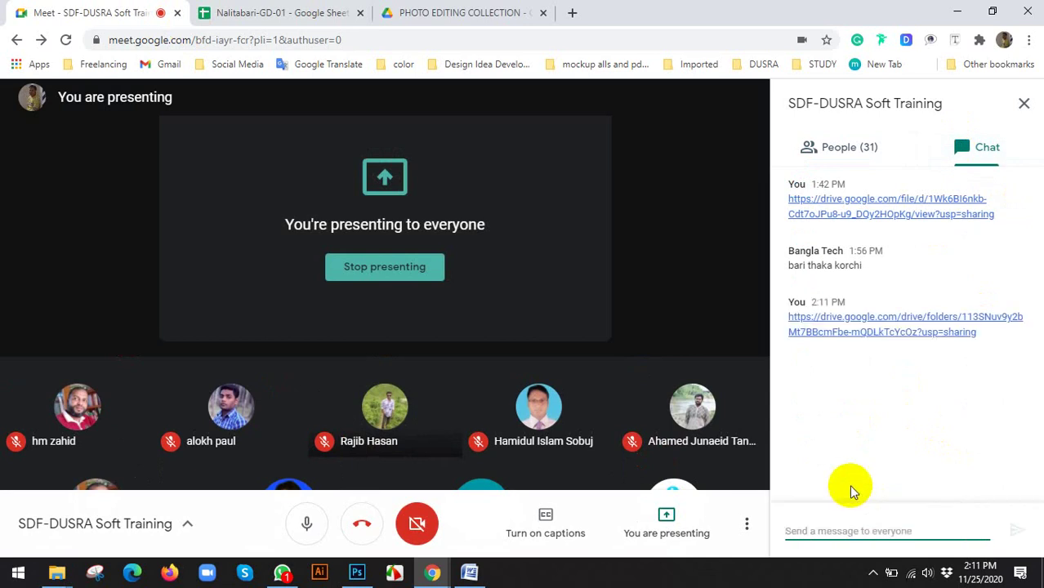
Glance at the Nalitabari-GD-01 sheet and the PHOTO EDITING COLLECTION folder, then return to the Meet call.
{"action": "left_click", "coordinate": [300, 10]}
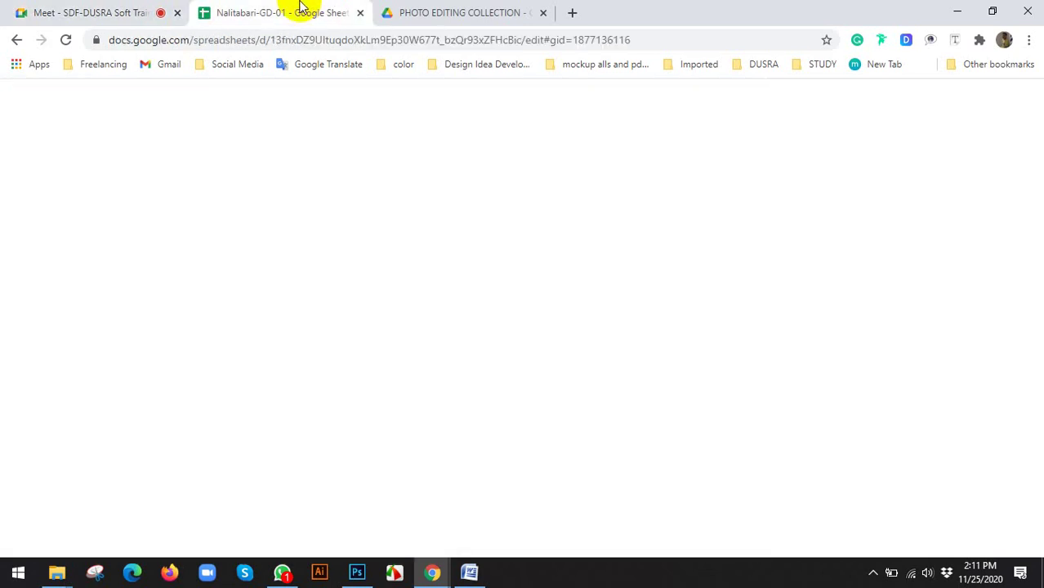
{"action": "left_click", "coordinate": [82, 12]}
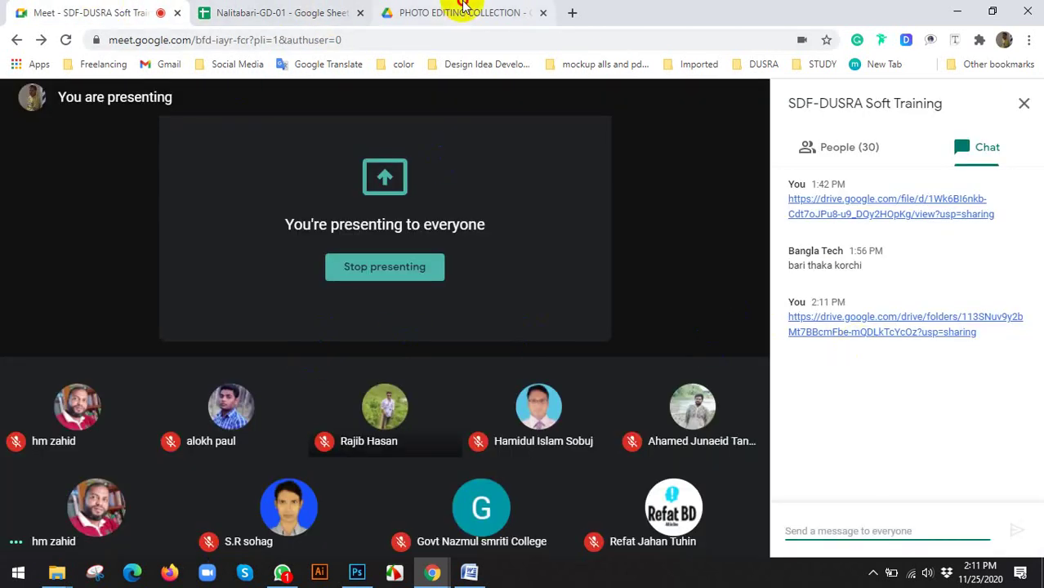
{"action": "left_click", "coordinate": [459, 12]}
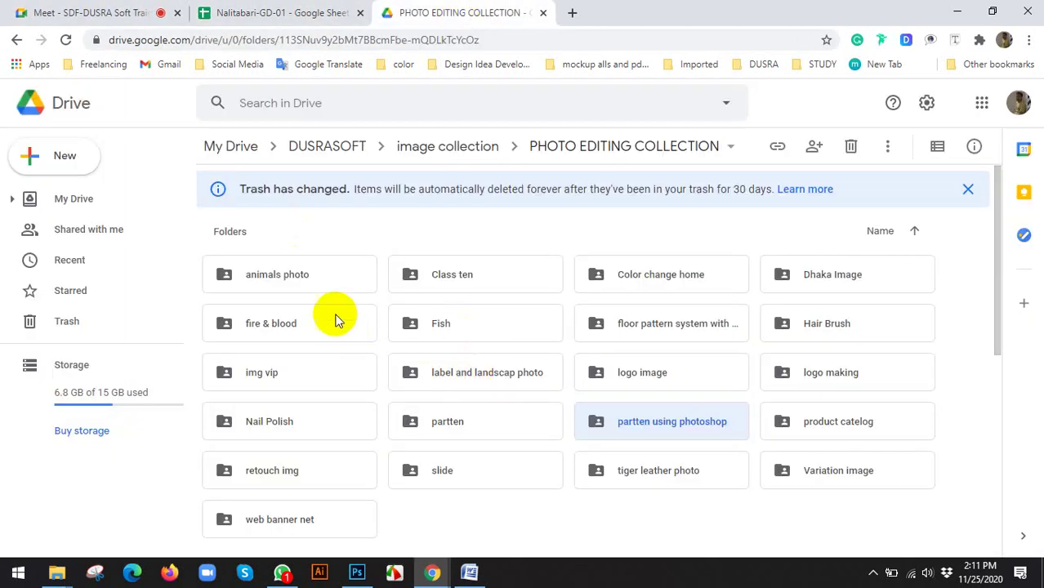
{"action": "left_click", "coordinate": [81, 12]}
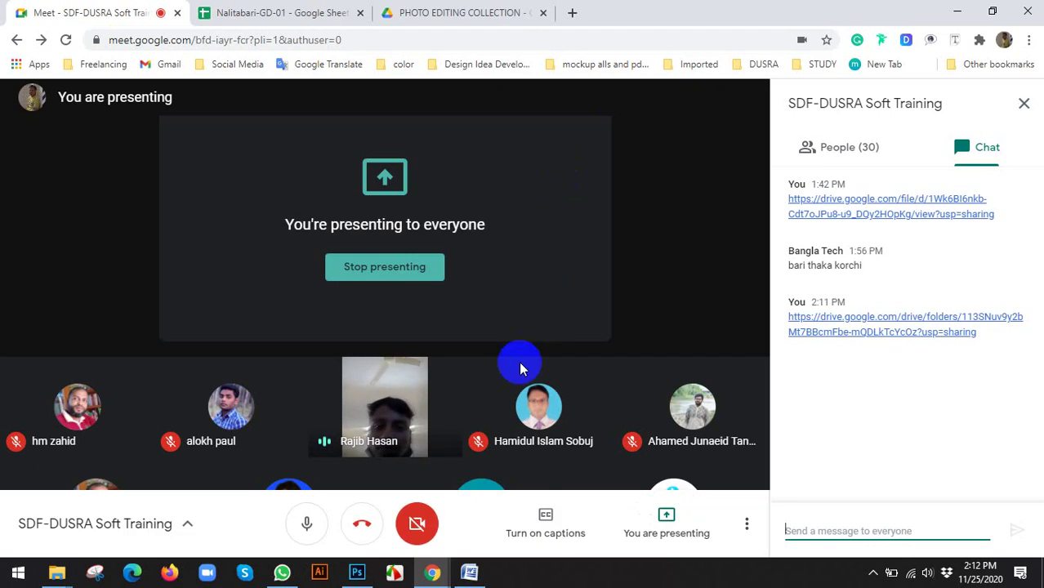
Review the SESSION 06 topics in the Word course outline, then minimize the document to return to Meet.
{"action": "mouse_move", "coordinate": [480, 577]}
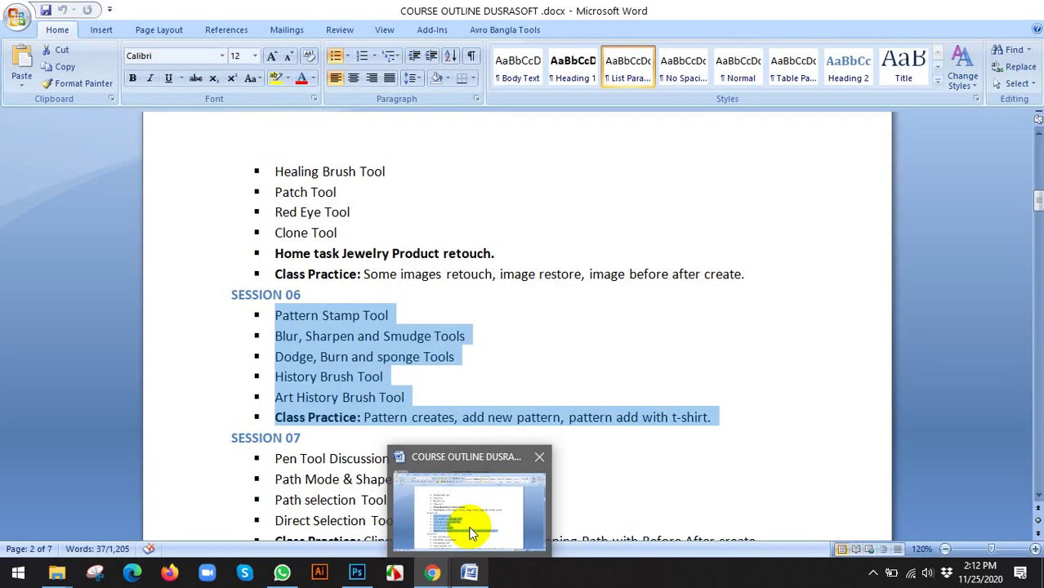
{"action": "left_click", "coordinate": [470, 529]}
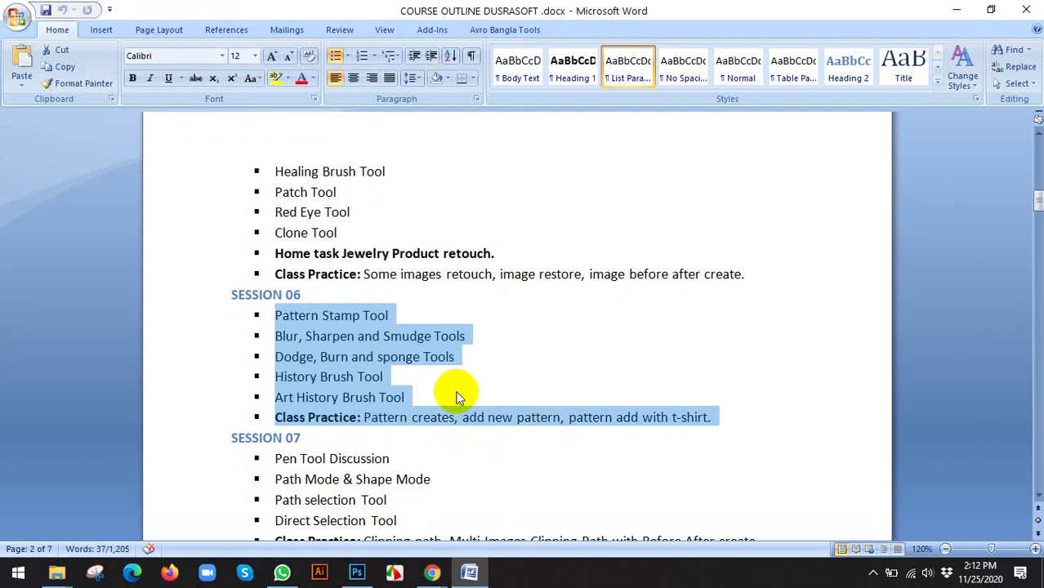
{"action": "left_click", "coordinate": [956, 10]}
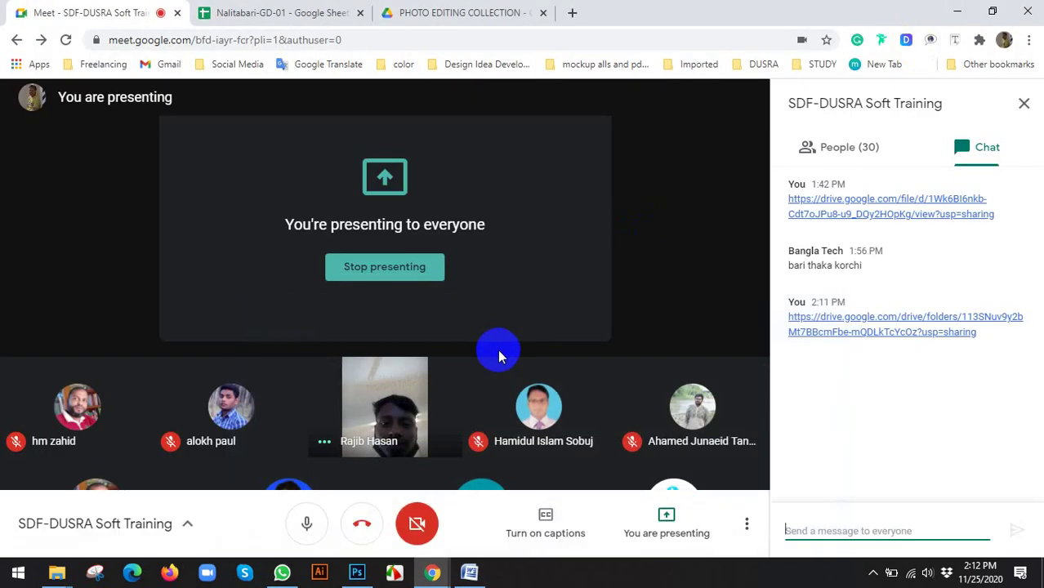
Review the trainees' attendance in Sheet1 of the Nalitabari-GD-01 spreadsheet, checking the Total Absent cell in row 11.
{"action": "left_click", "coordinate": [258, 9]}
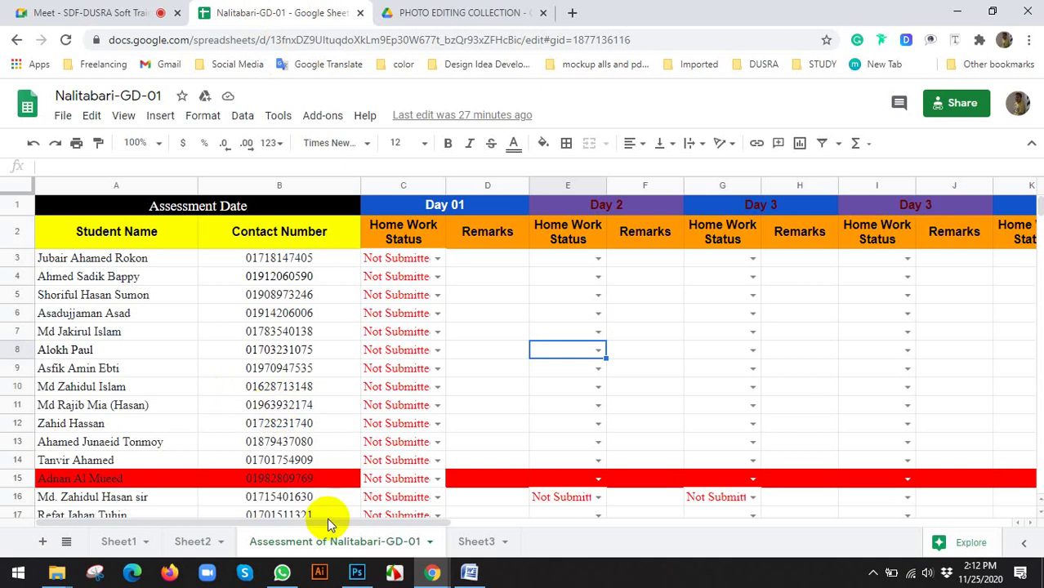
{"action": "left_click", "coordinate": [122, 542]}
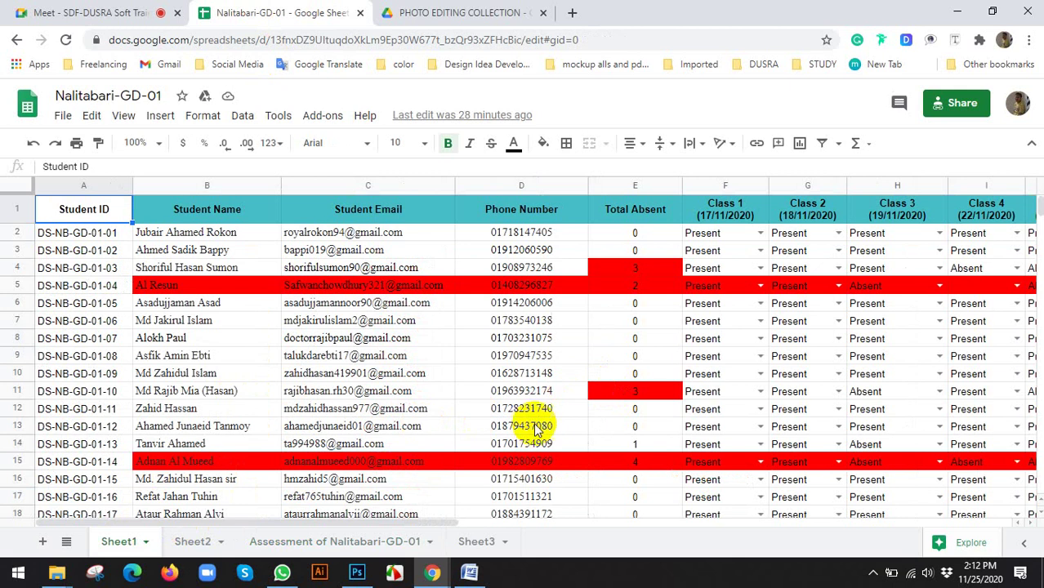
{"action": "scroll", "coordinate": [580, 433], "scroll_direction": "down", "scroll_amount": 2}
{"action": "scroll", "coordinate": [604, 437], "scroll_direction": "up", "scroll_amount": 3}
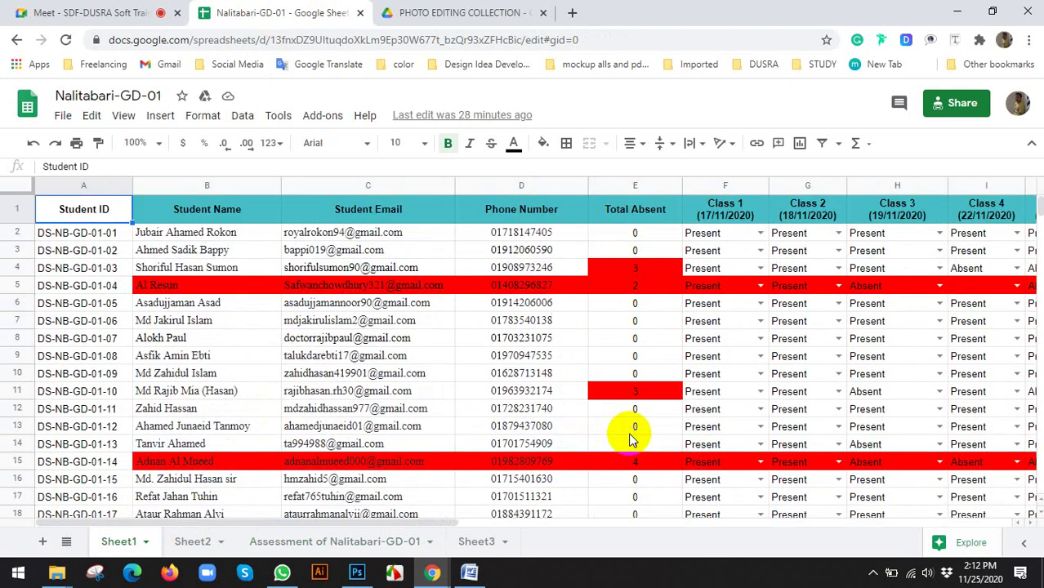
{"action": "scroll", "coordinate": [629, 438], "scroll_direction": "down", "scroll_amount": 4}
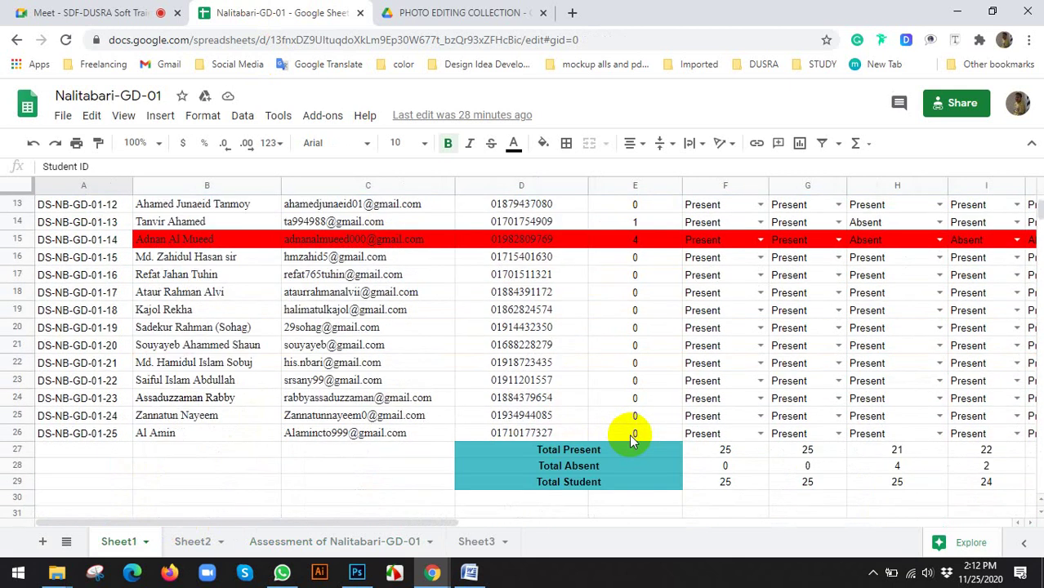
{"action": "scroll", "coordinate": [629, 438], "scroll_direction": "up", "scroll_amount": 2}
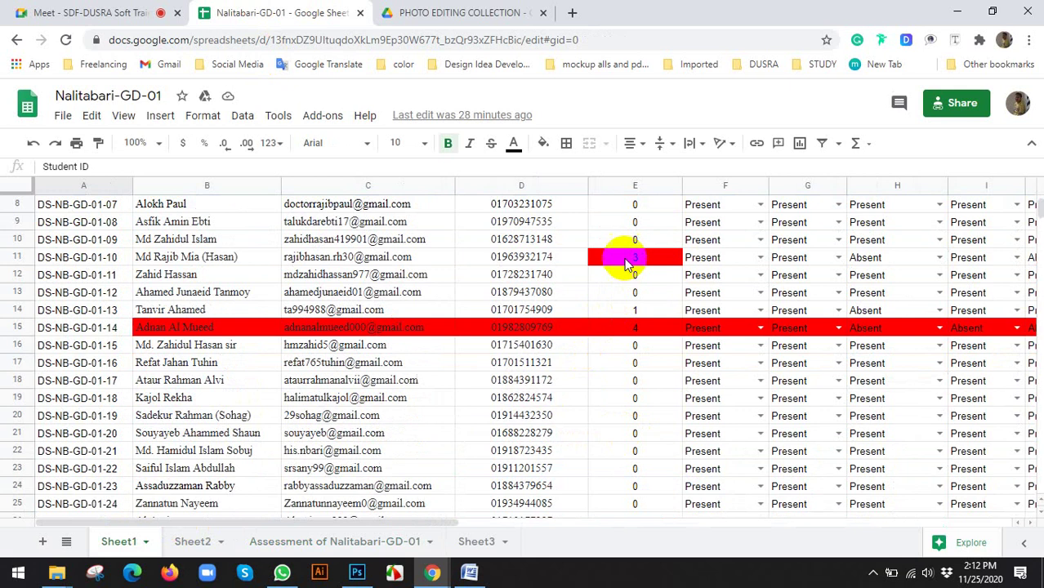
{"action": "left_click", "coordinate": [539, 257]}
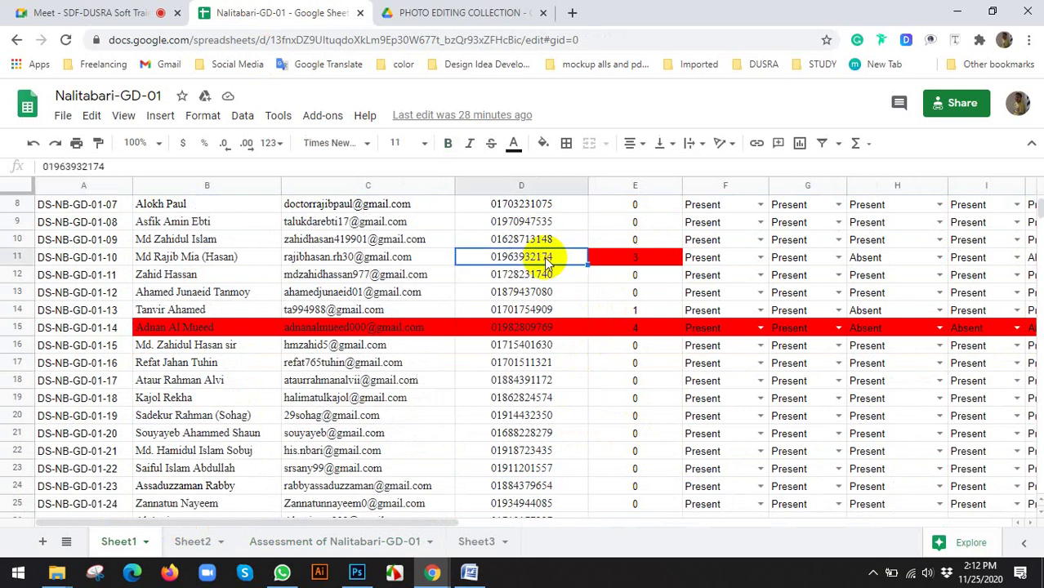
{"action": "left_click", "coordinate": [641, 260]}
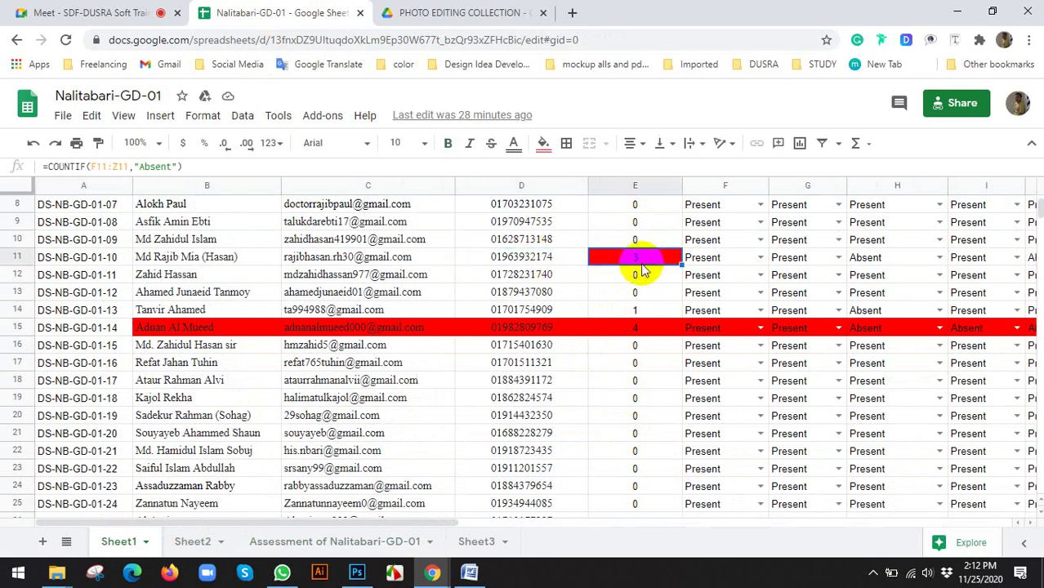
Glance at the Drive folder and attendance sheet, return to the Meet call and show the hidden system tray icons.
{"action": "left_click", "coordinate": [430, 9]}
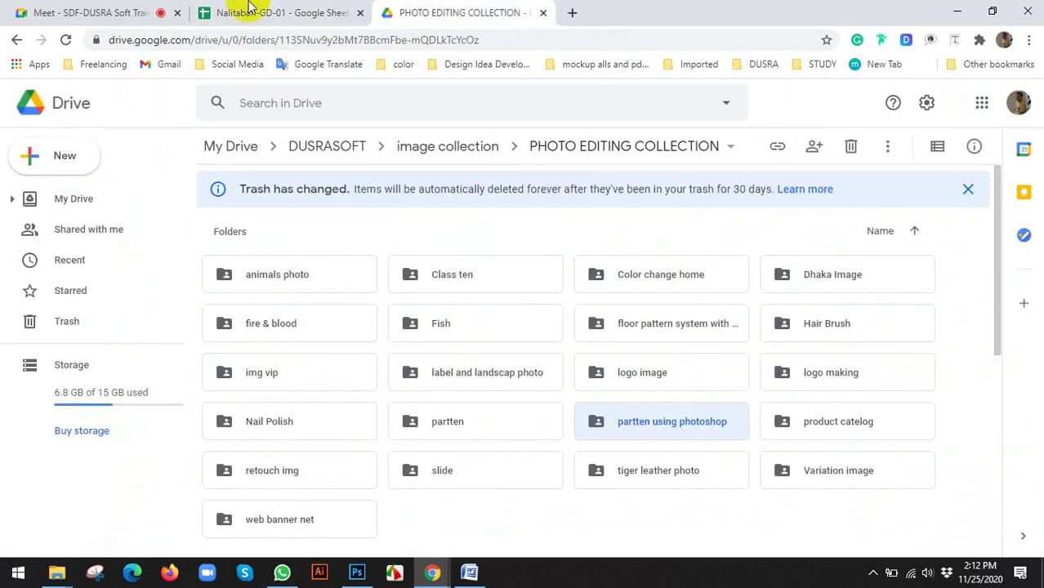
{"action": "left_click", "coordinate": [269, 11]}
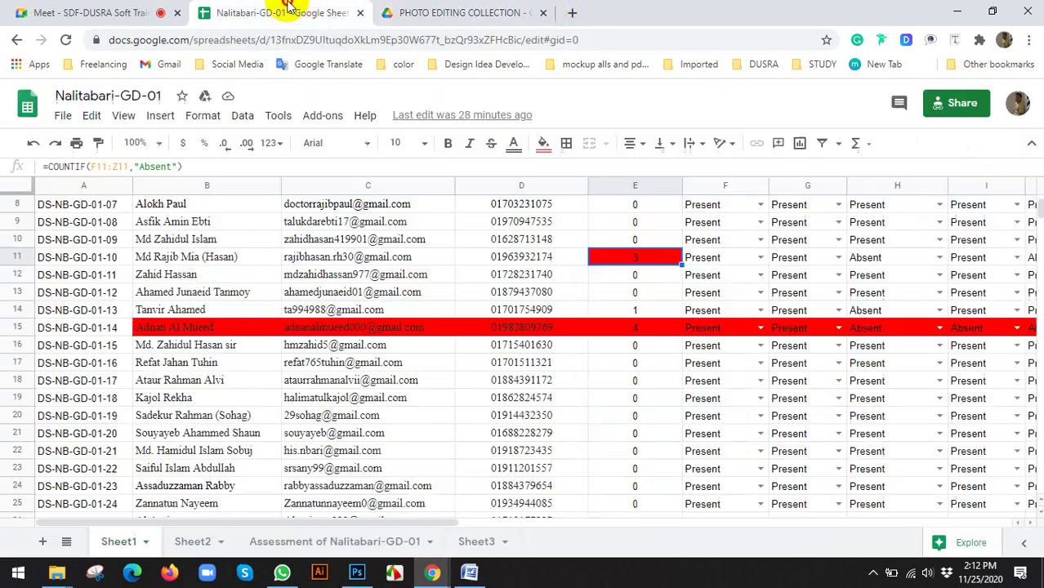
{"action": "left_click", "coordinate": [81, 12]}
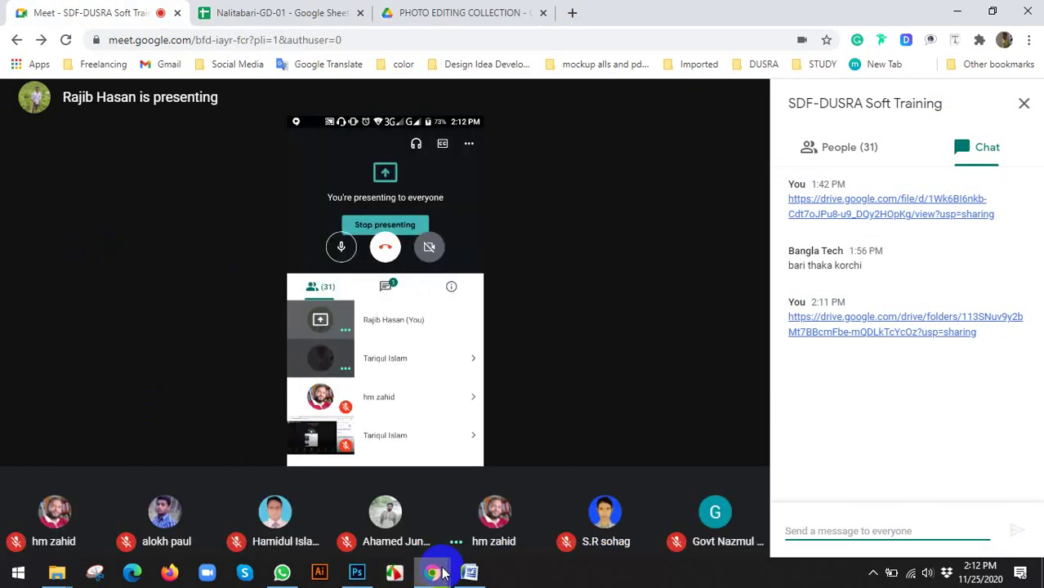
{"action": "left_click", "coordinate": [872, 573]}
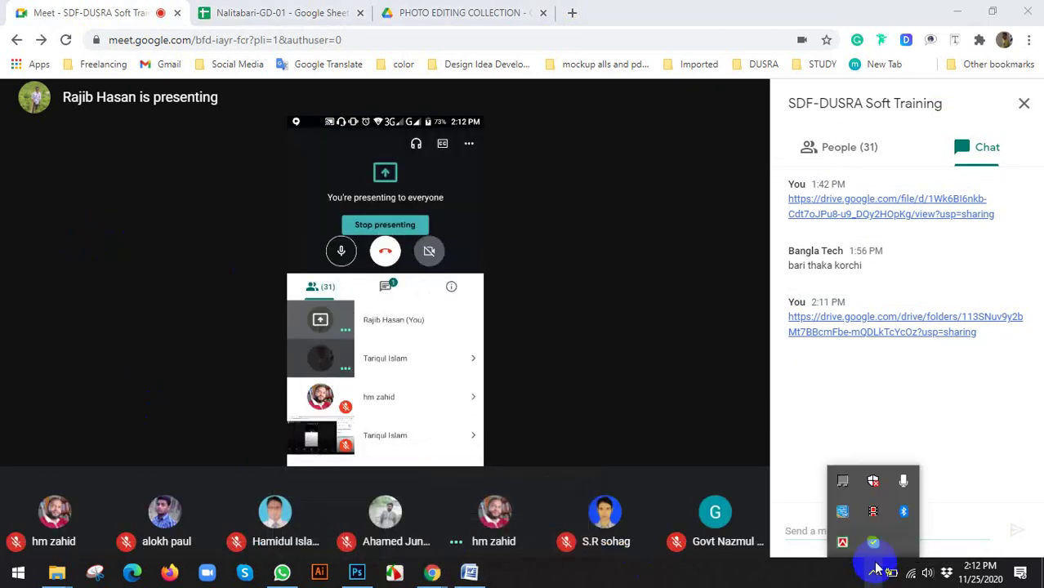